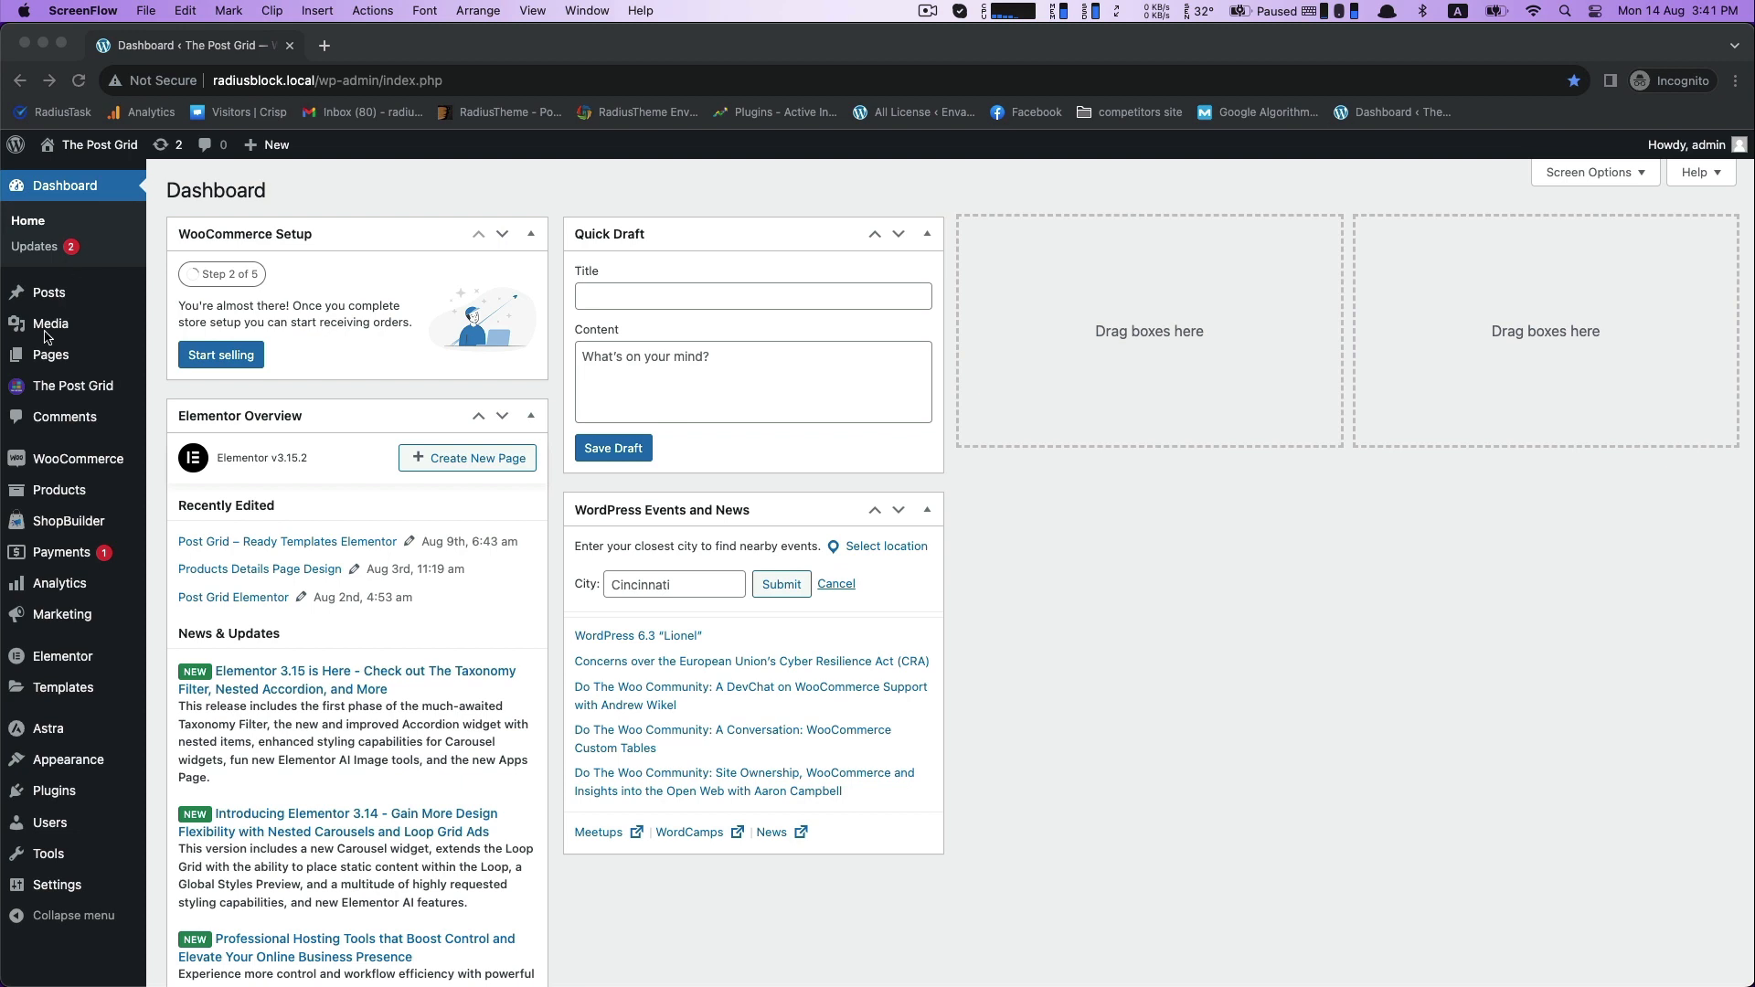
# - Create a new page titled "Post Slider Layouts - Gutenberg" and insert The Post Grid's Slider Layout block
pyautogui.click(294, 194)
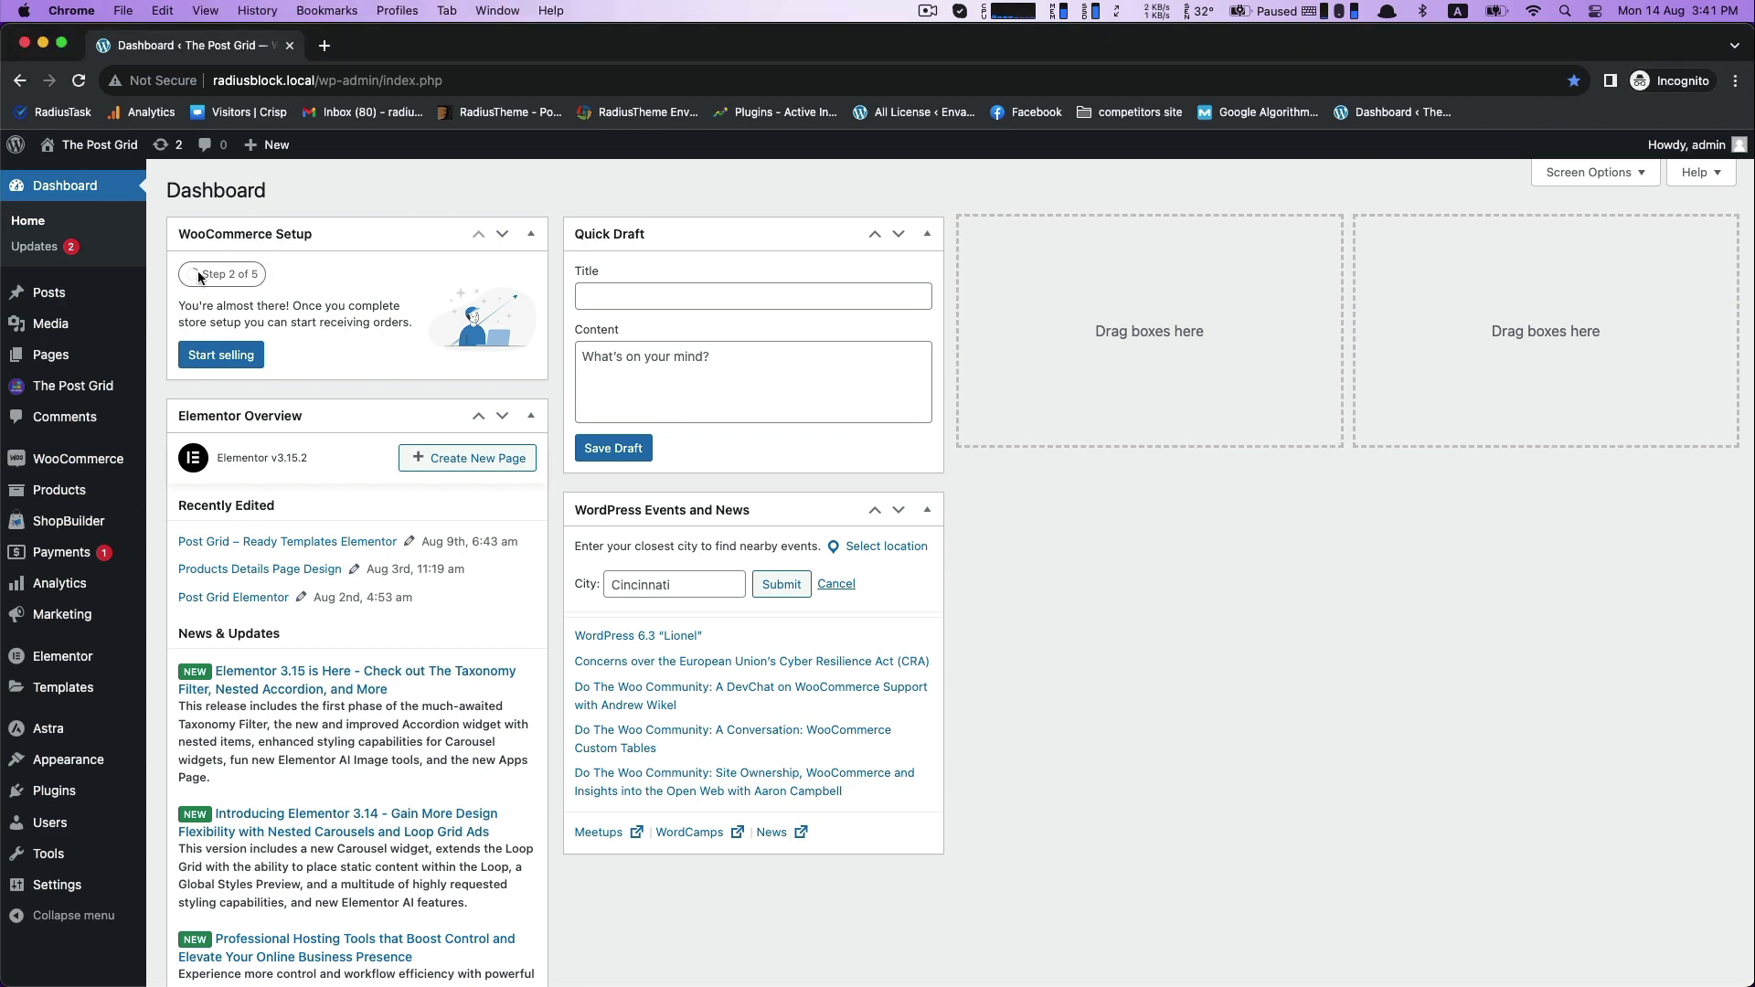
pyautogui.moveTo(40, 361)
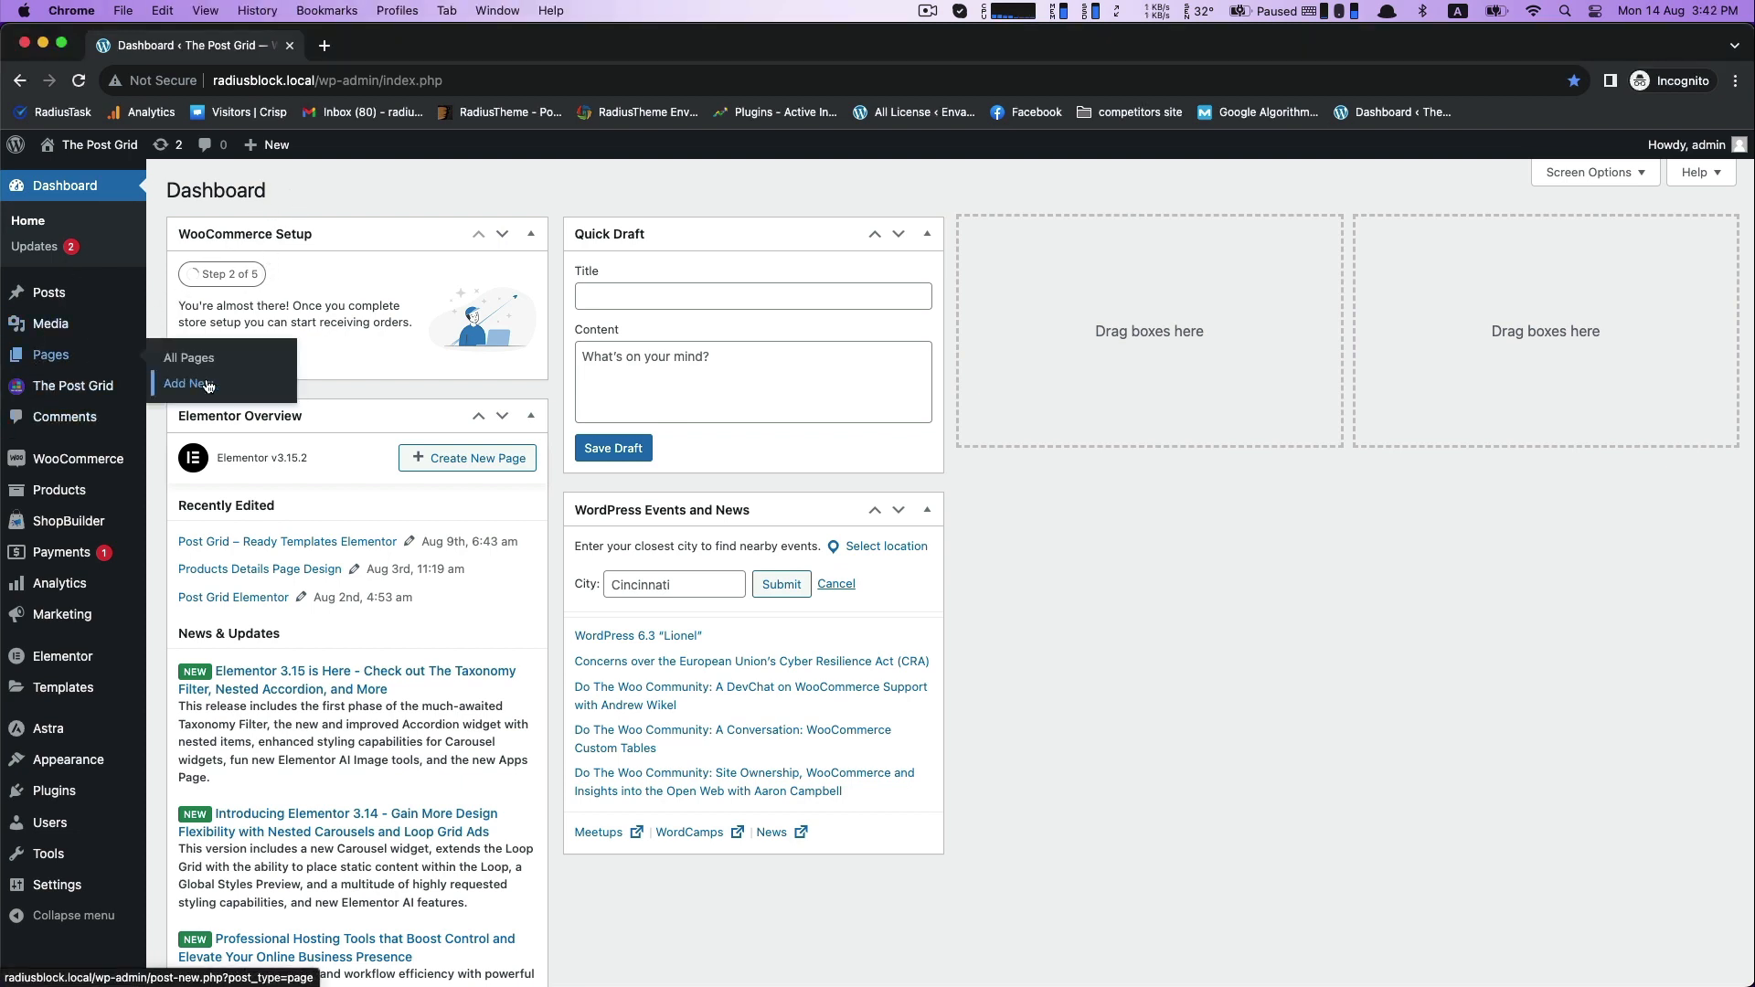
pyautogui.click(209, 386)
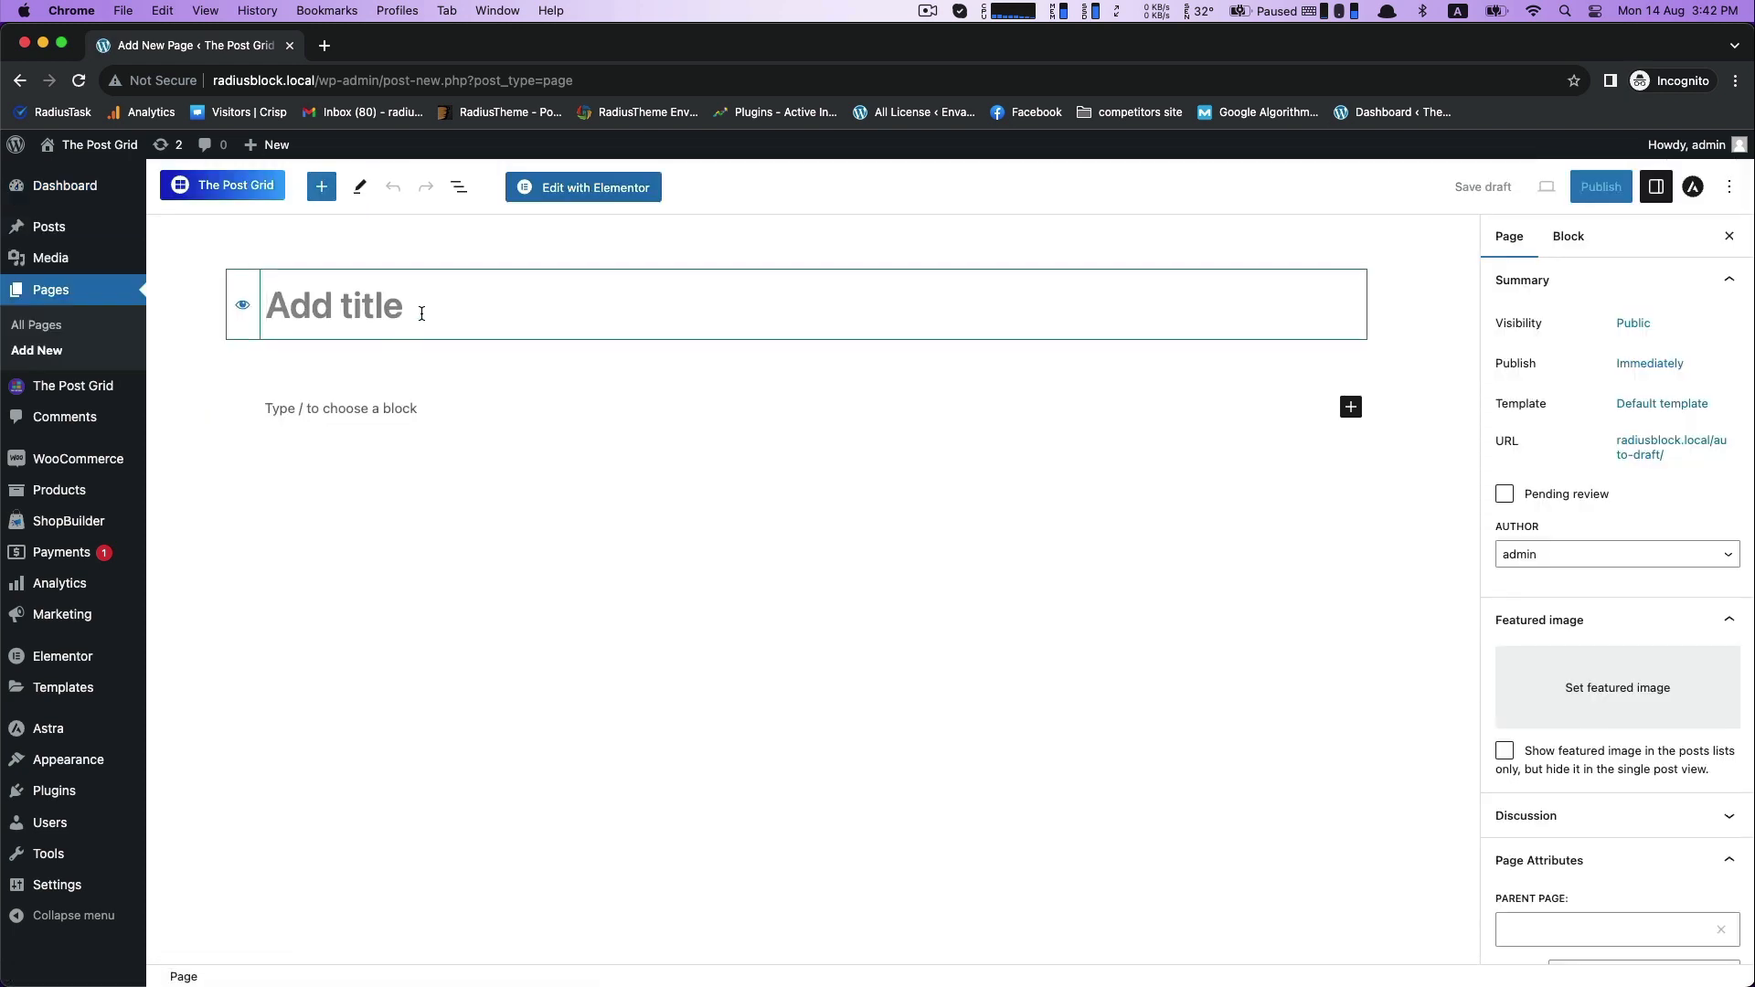
pyautogui.write('Post Slider Layouts - Gutenberg')
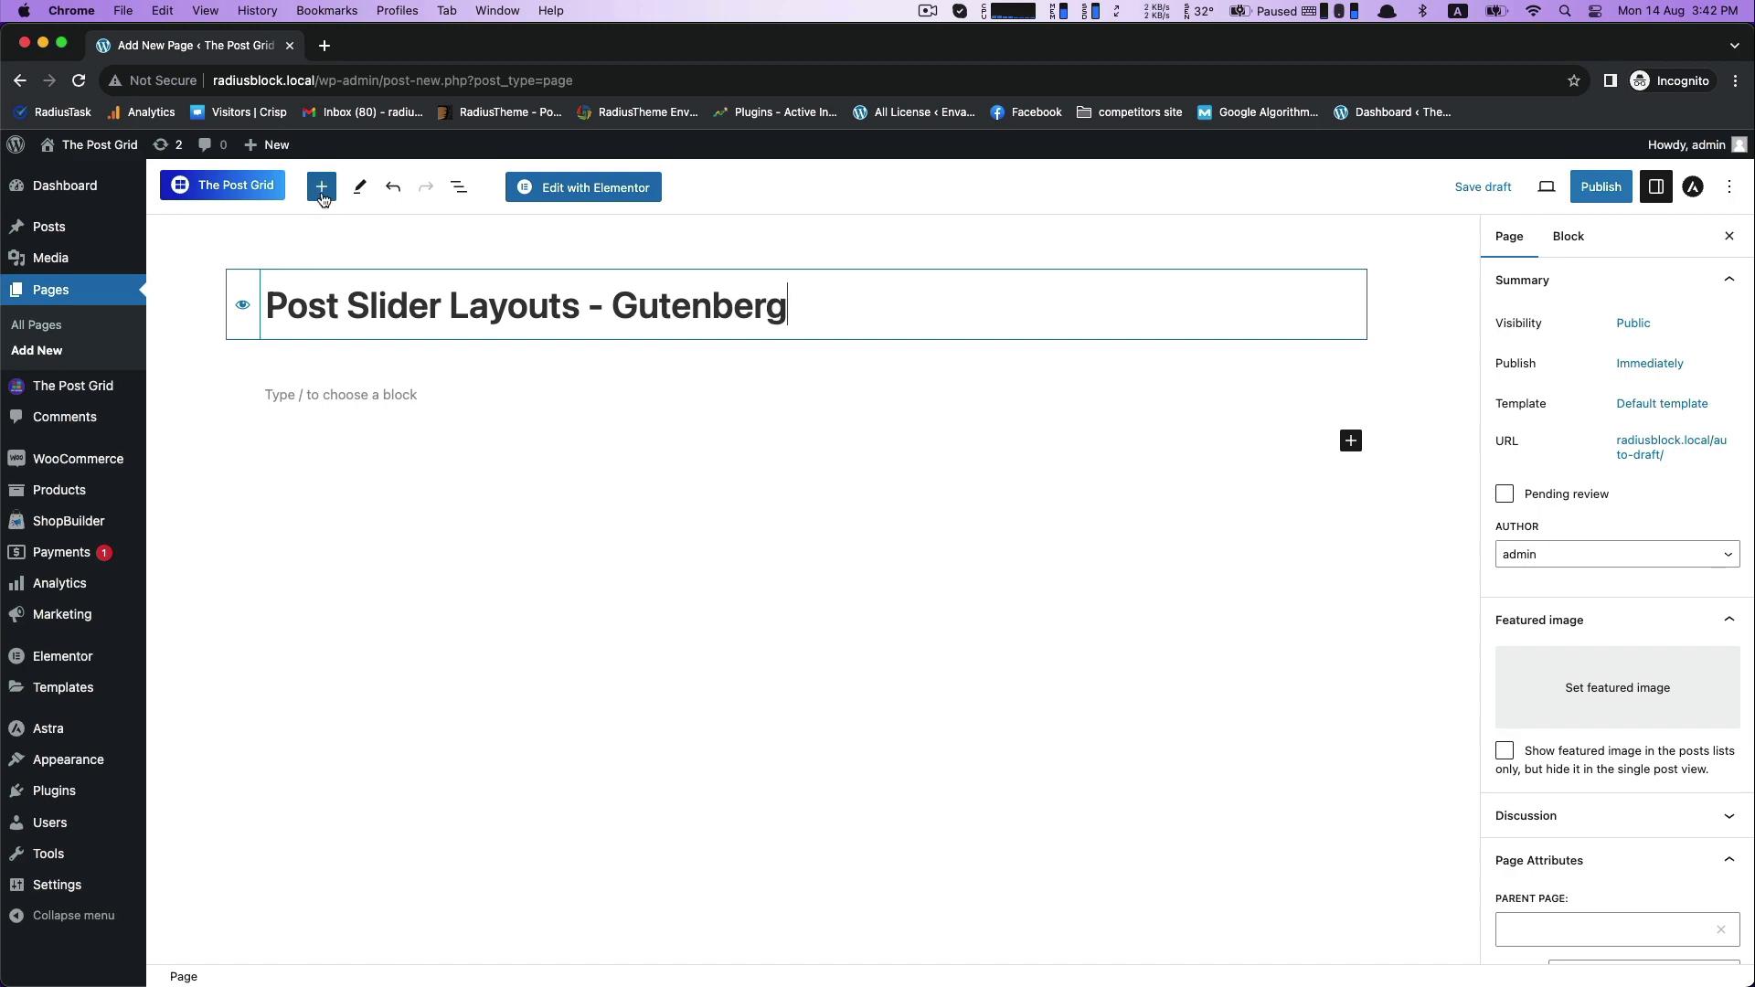
pyautogui.click(322, 193)
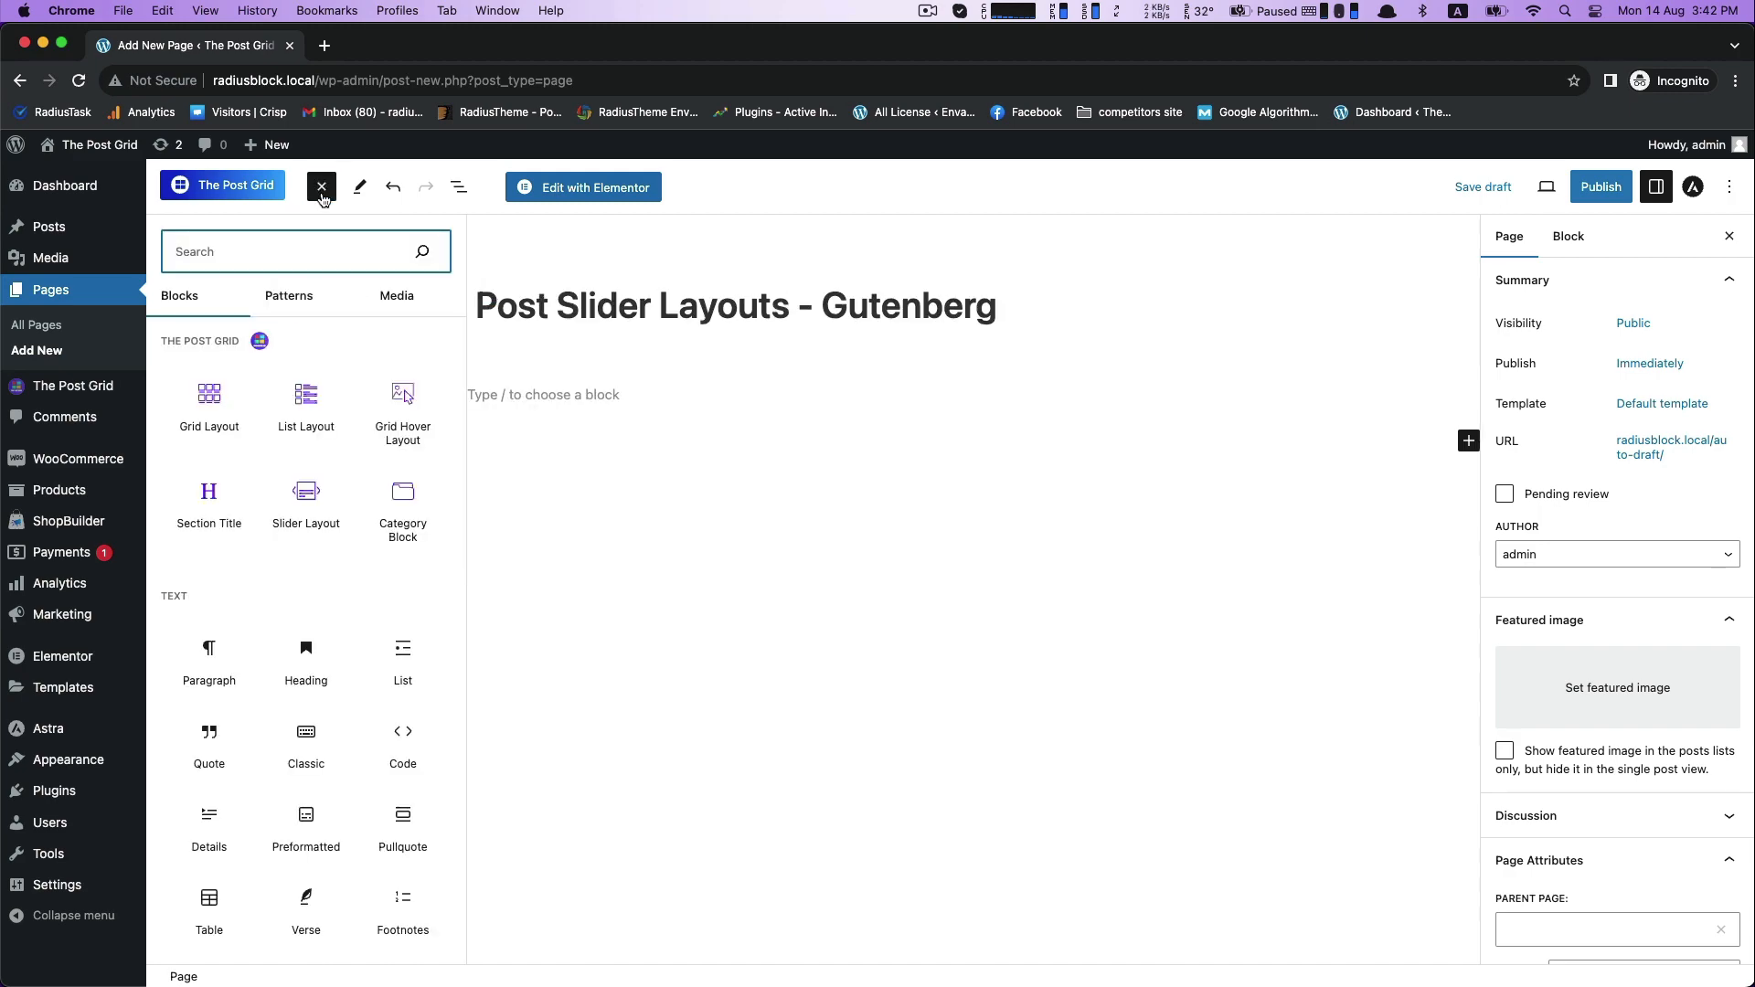
pyautogui.click(306, 501)
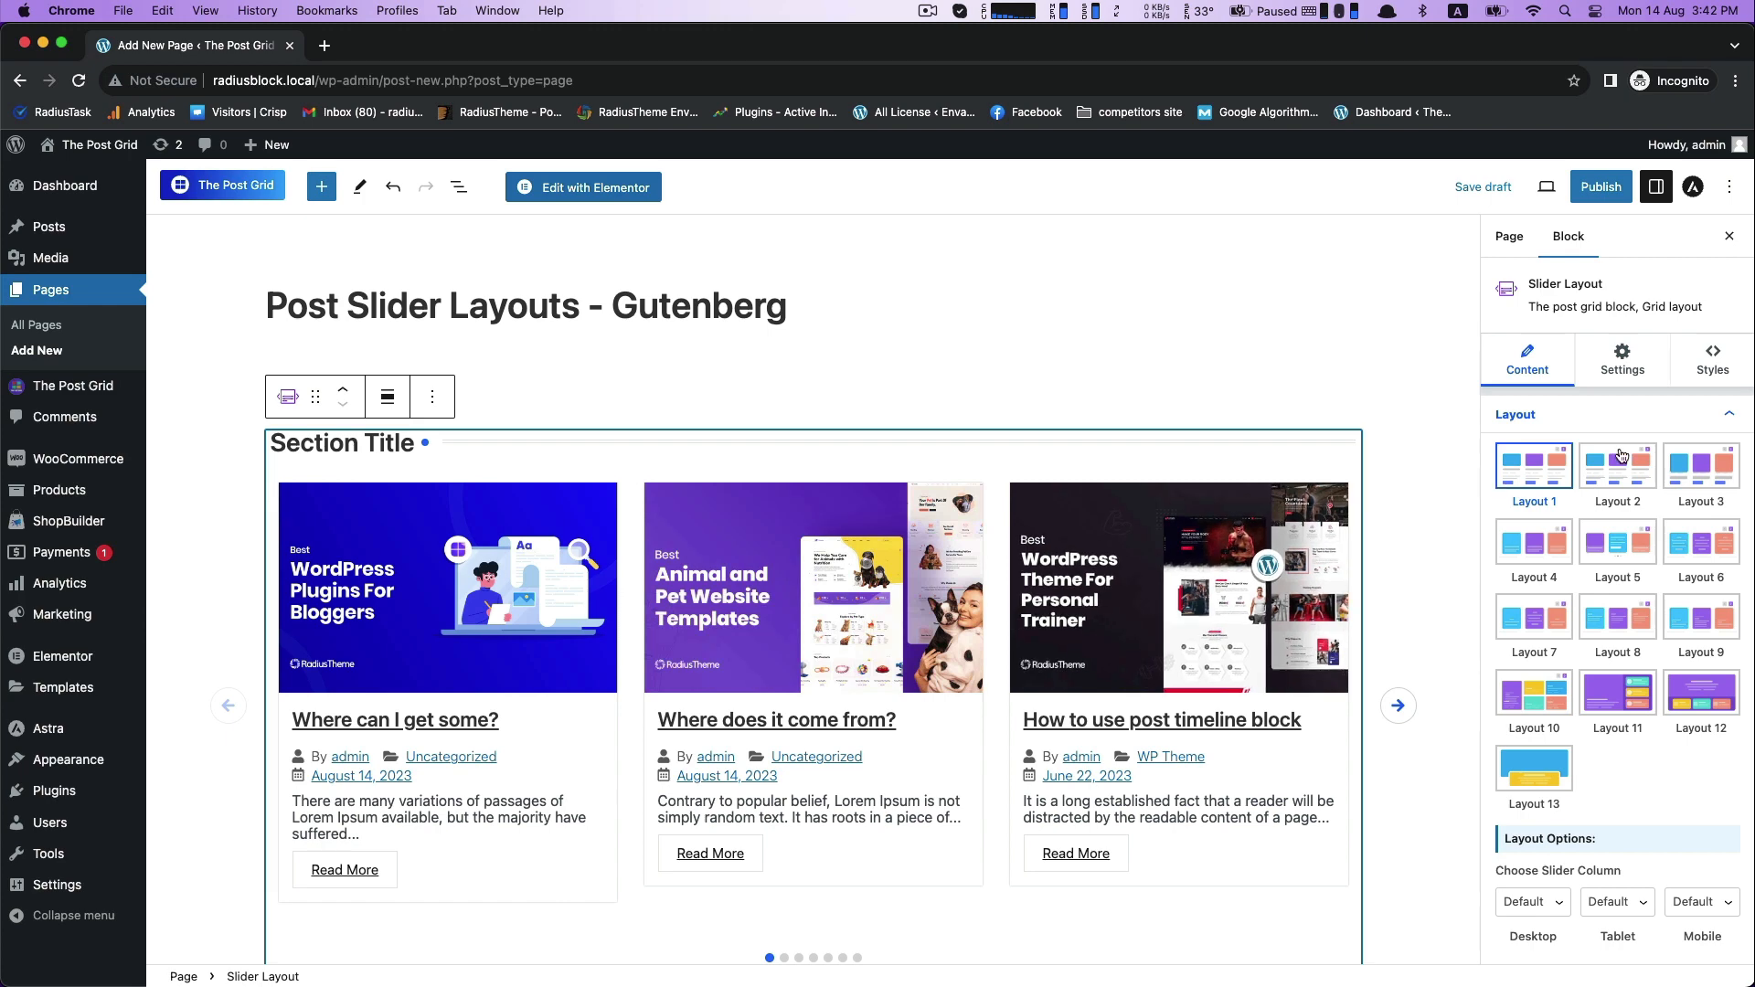
# - Try the block's alternative slider layouts one after another, from Layout 2 up to Layout 13
pyautogui.scroll(-2, 1636, 430)
pyautogui.click(1692, 384)
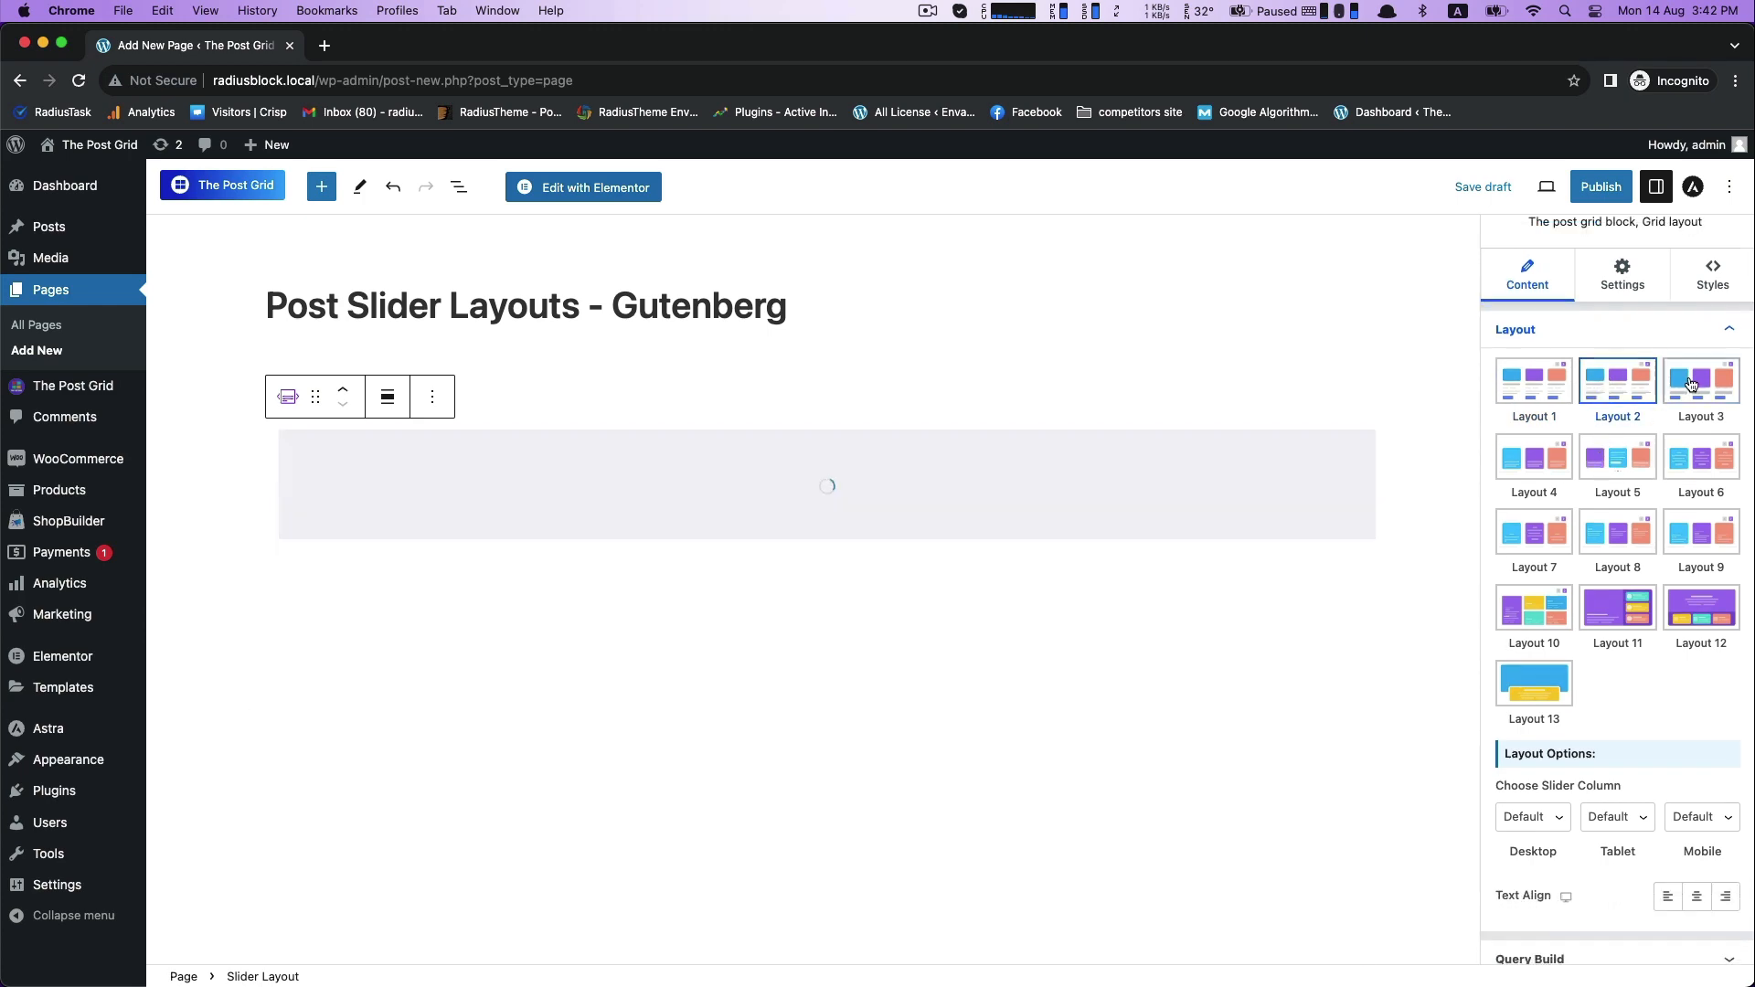
pyautogui.click(1540, 474)
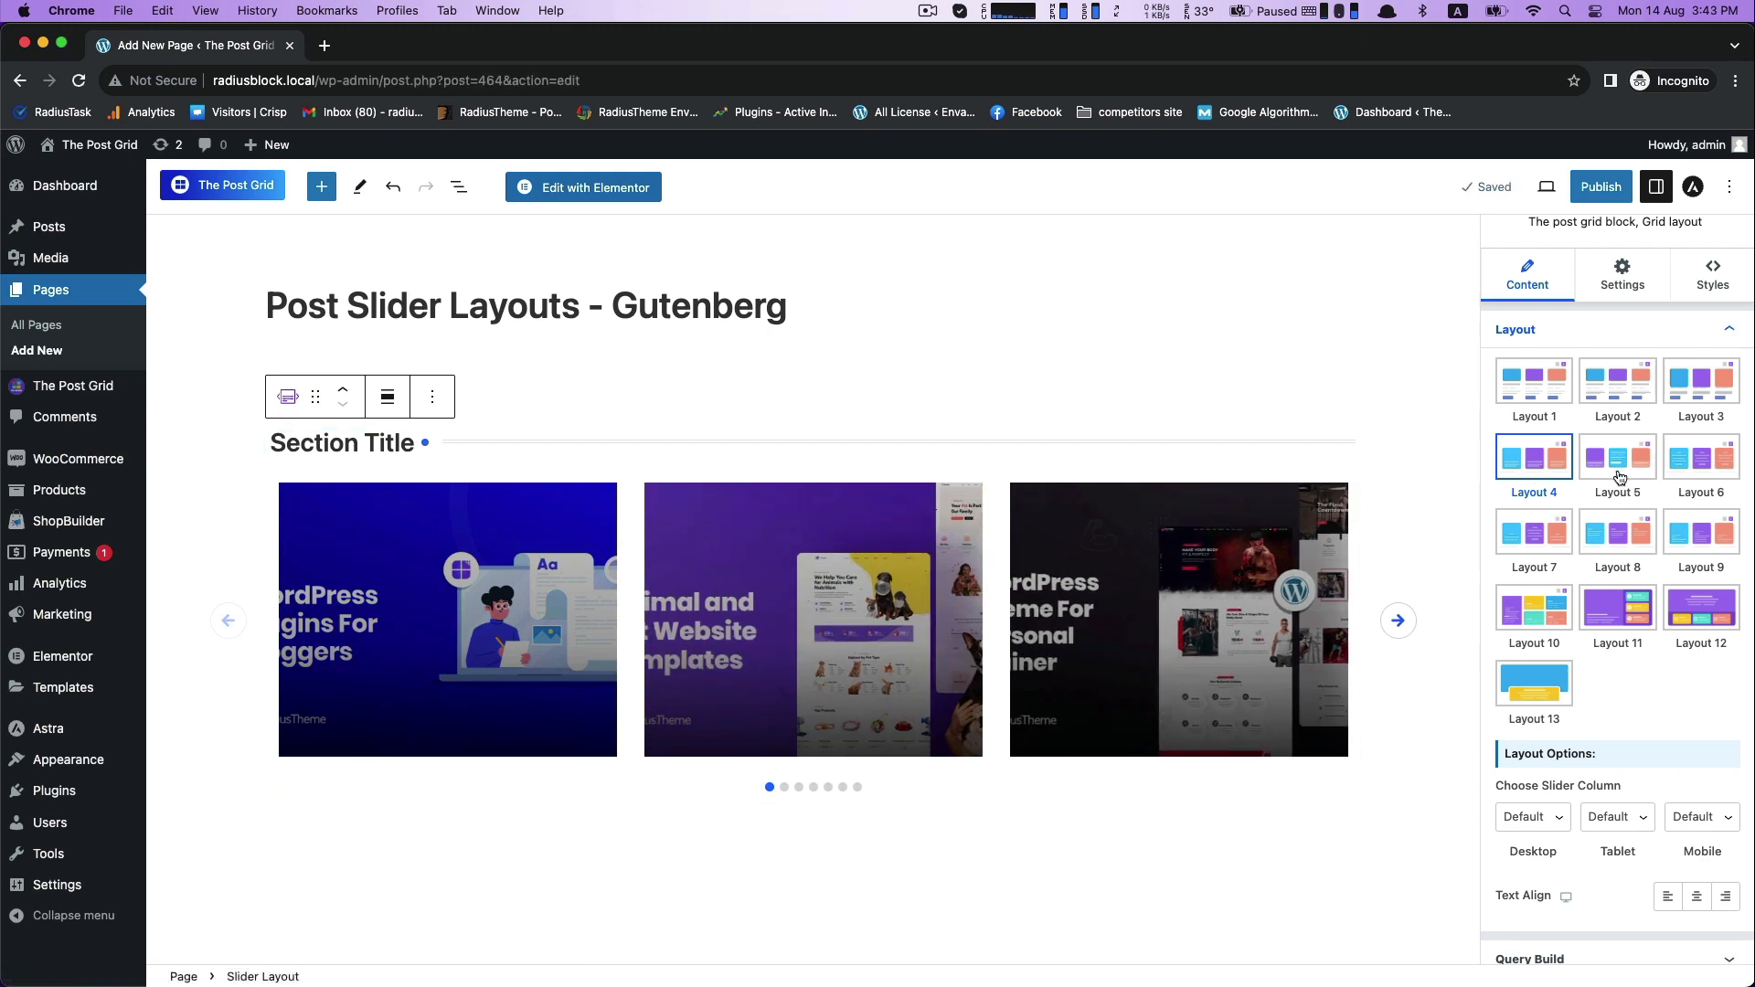
pyautogui.click(1617, 459)
pyautogui.click(1683, 468)
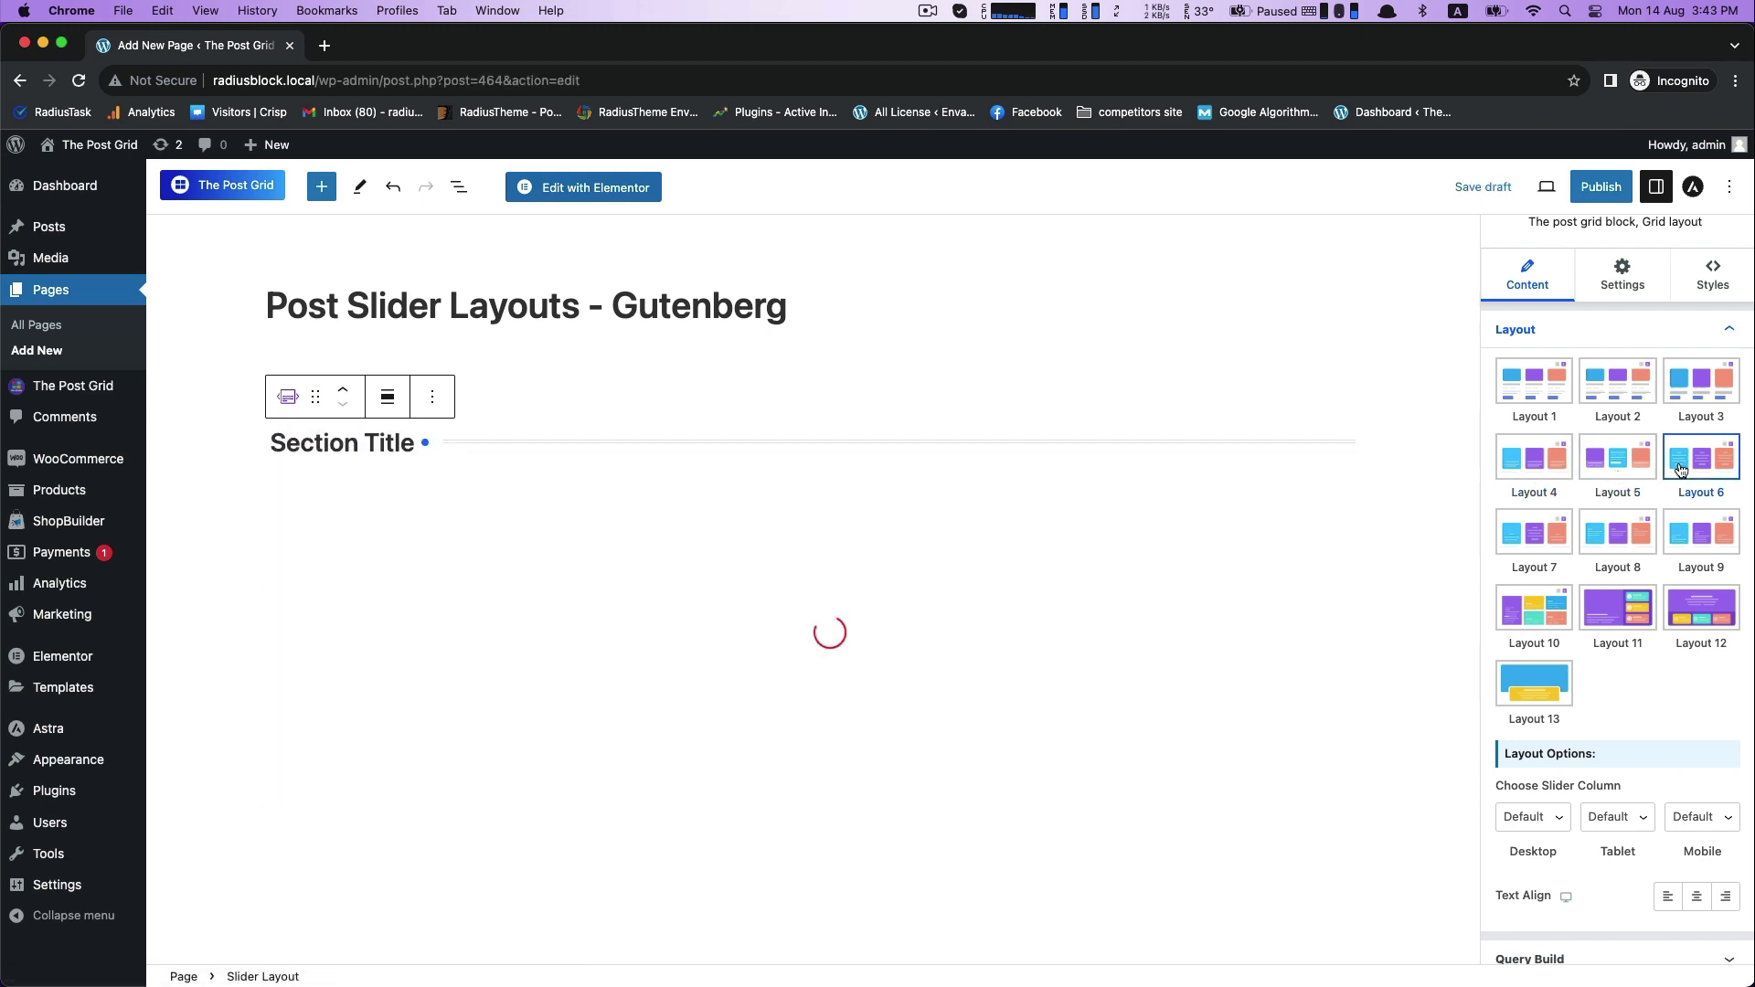
pyautogui.click(1534, 540)
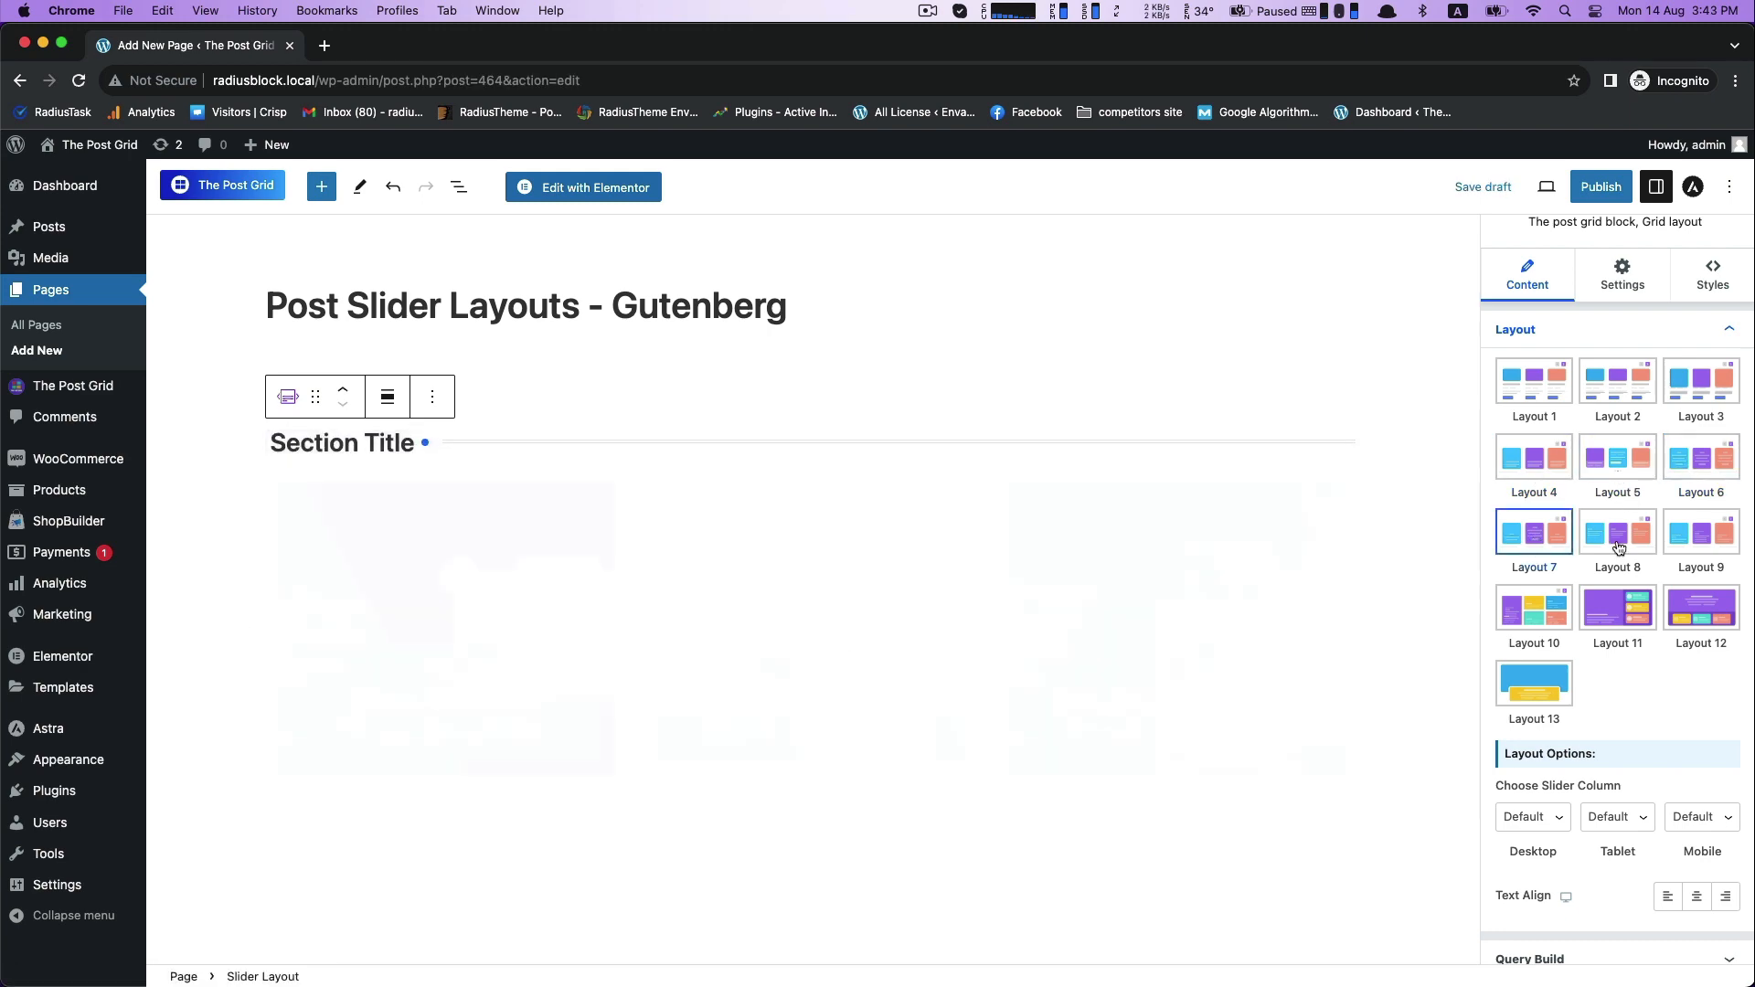
pyautogui.click(1692, 552)
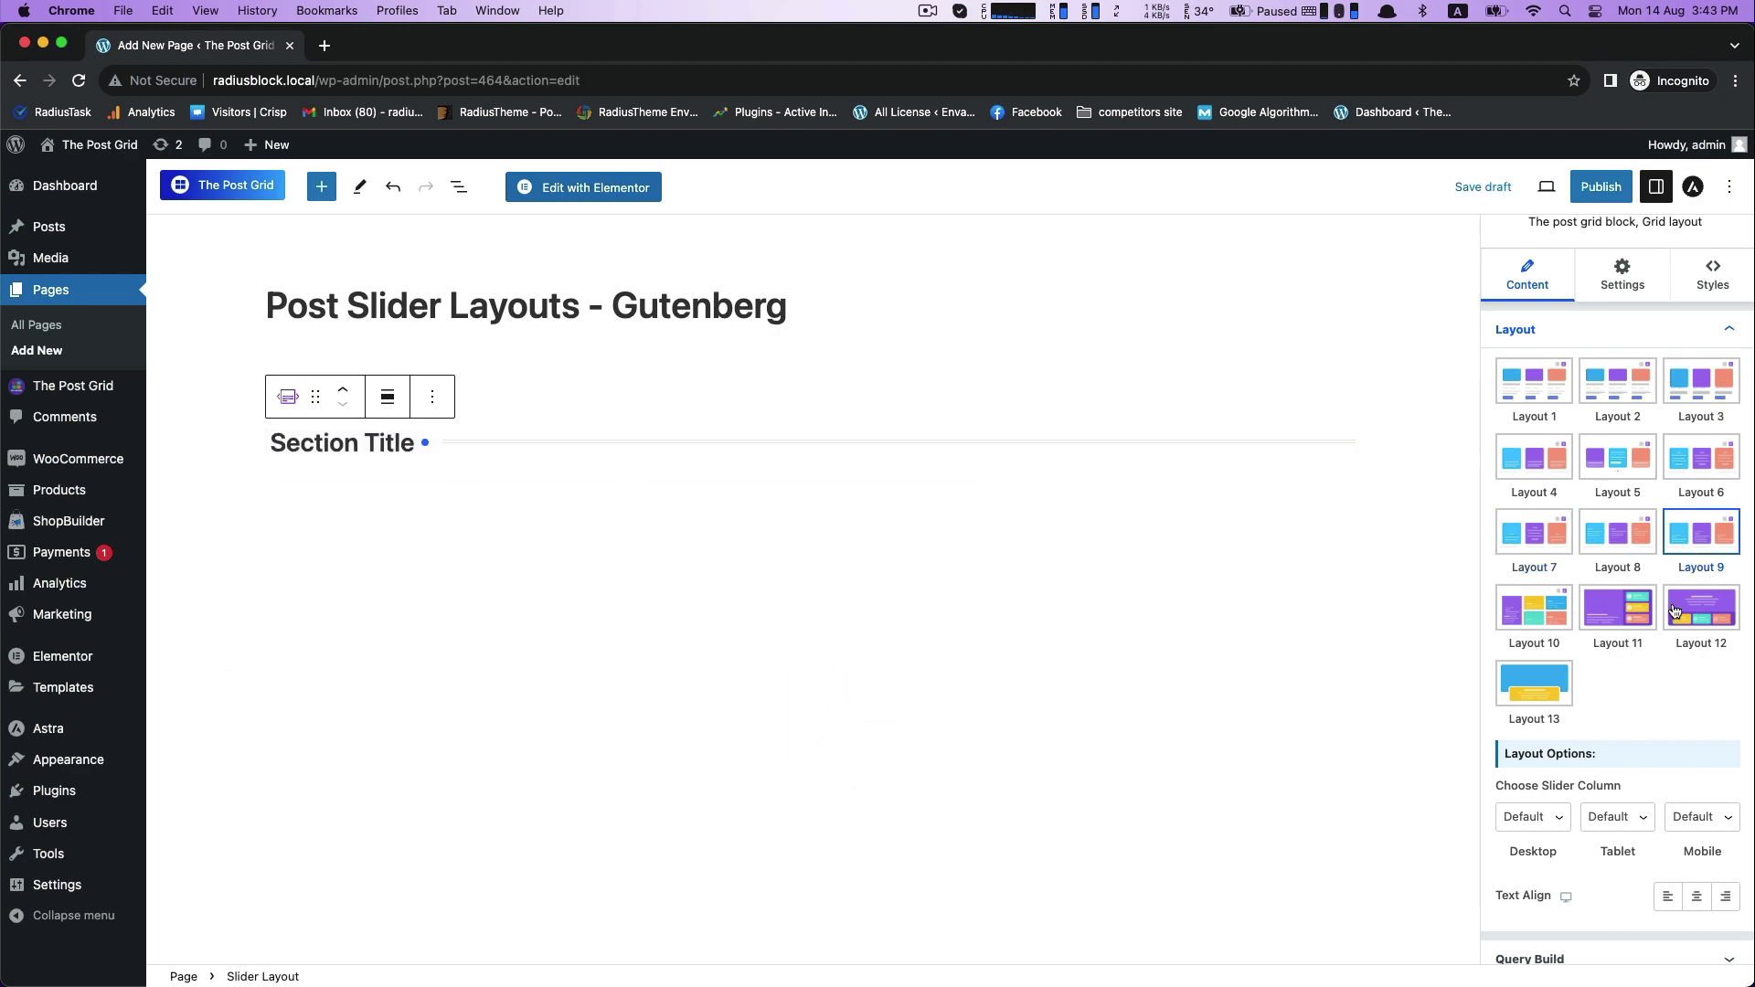
pyautogui.click(1550, 618)
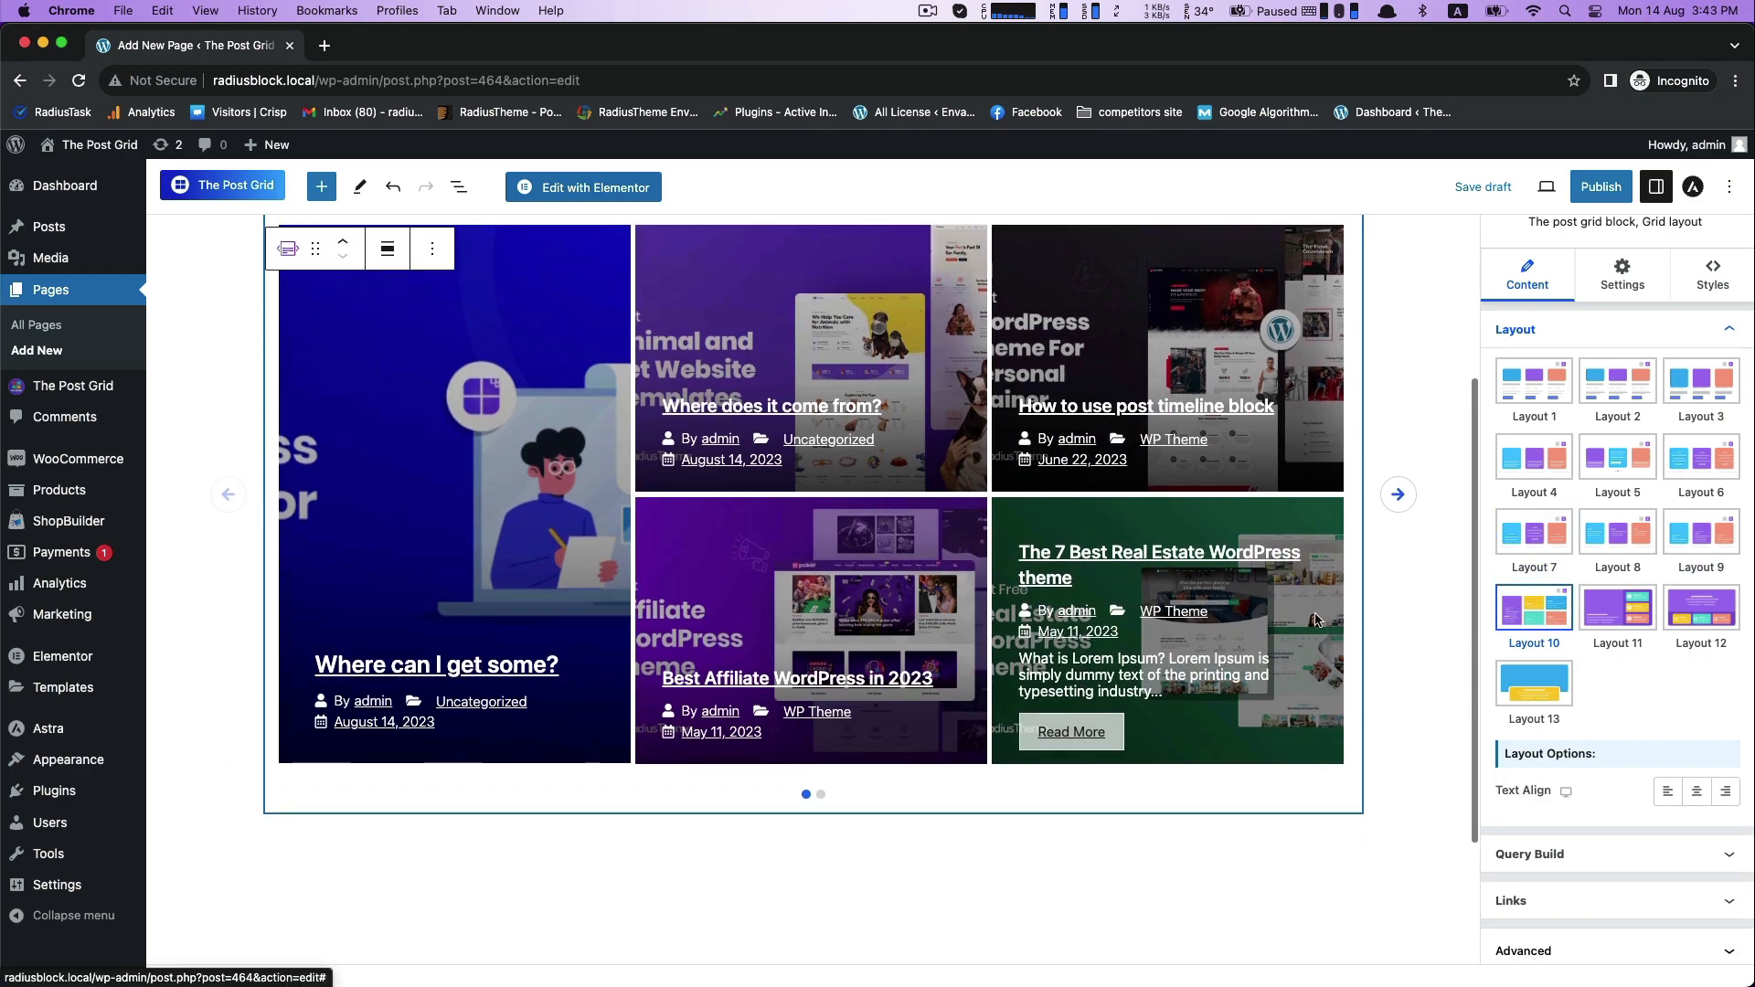
pyautogui.click(1618, 607)
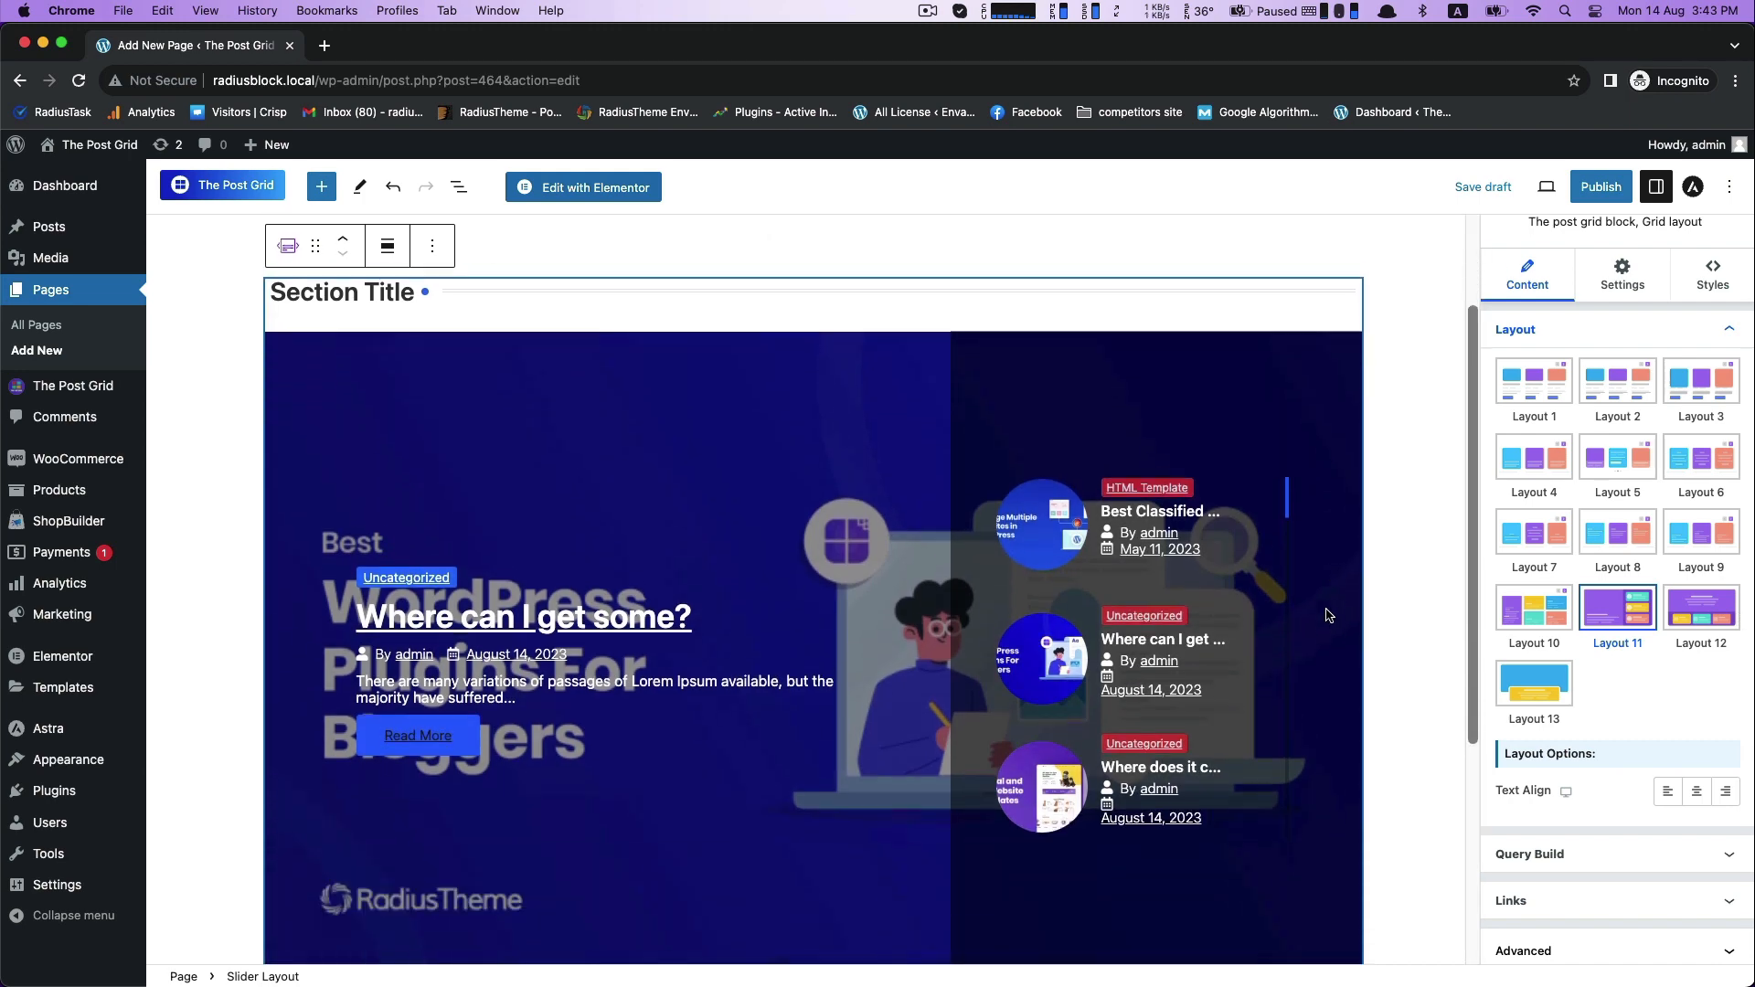
pyautogui.click(1701, 617)
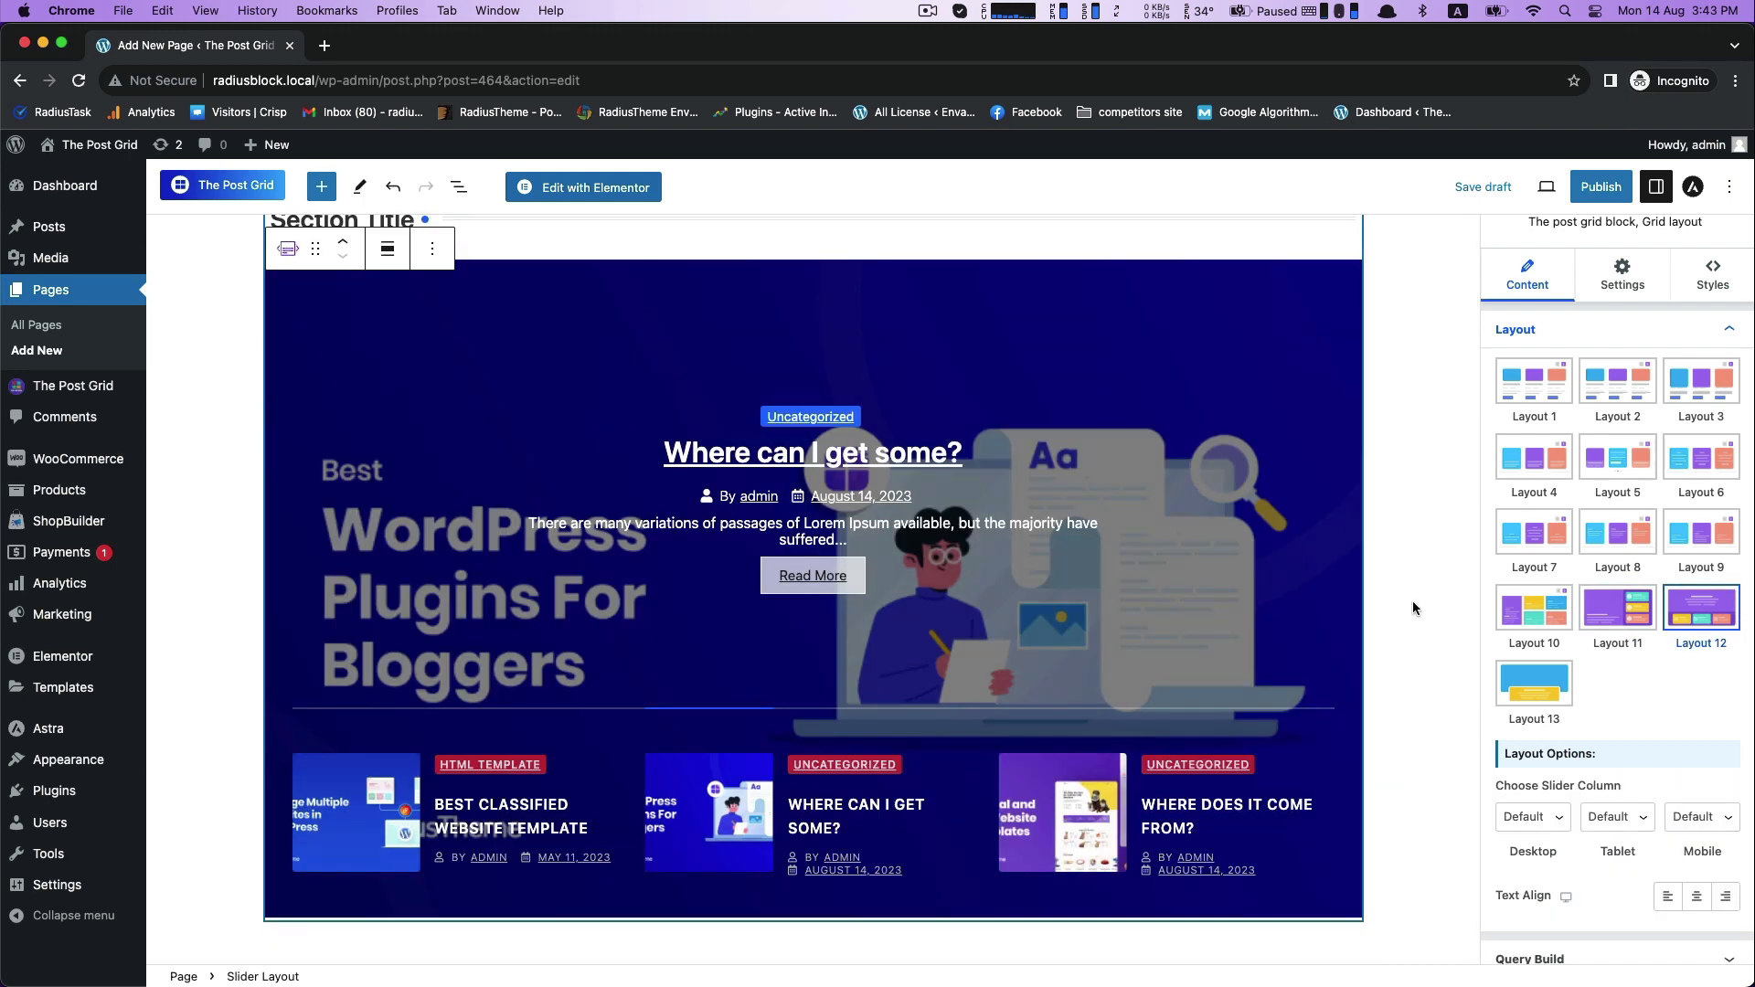
pyautogui.click(1522, 679)
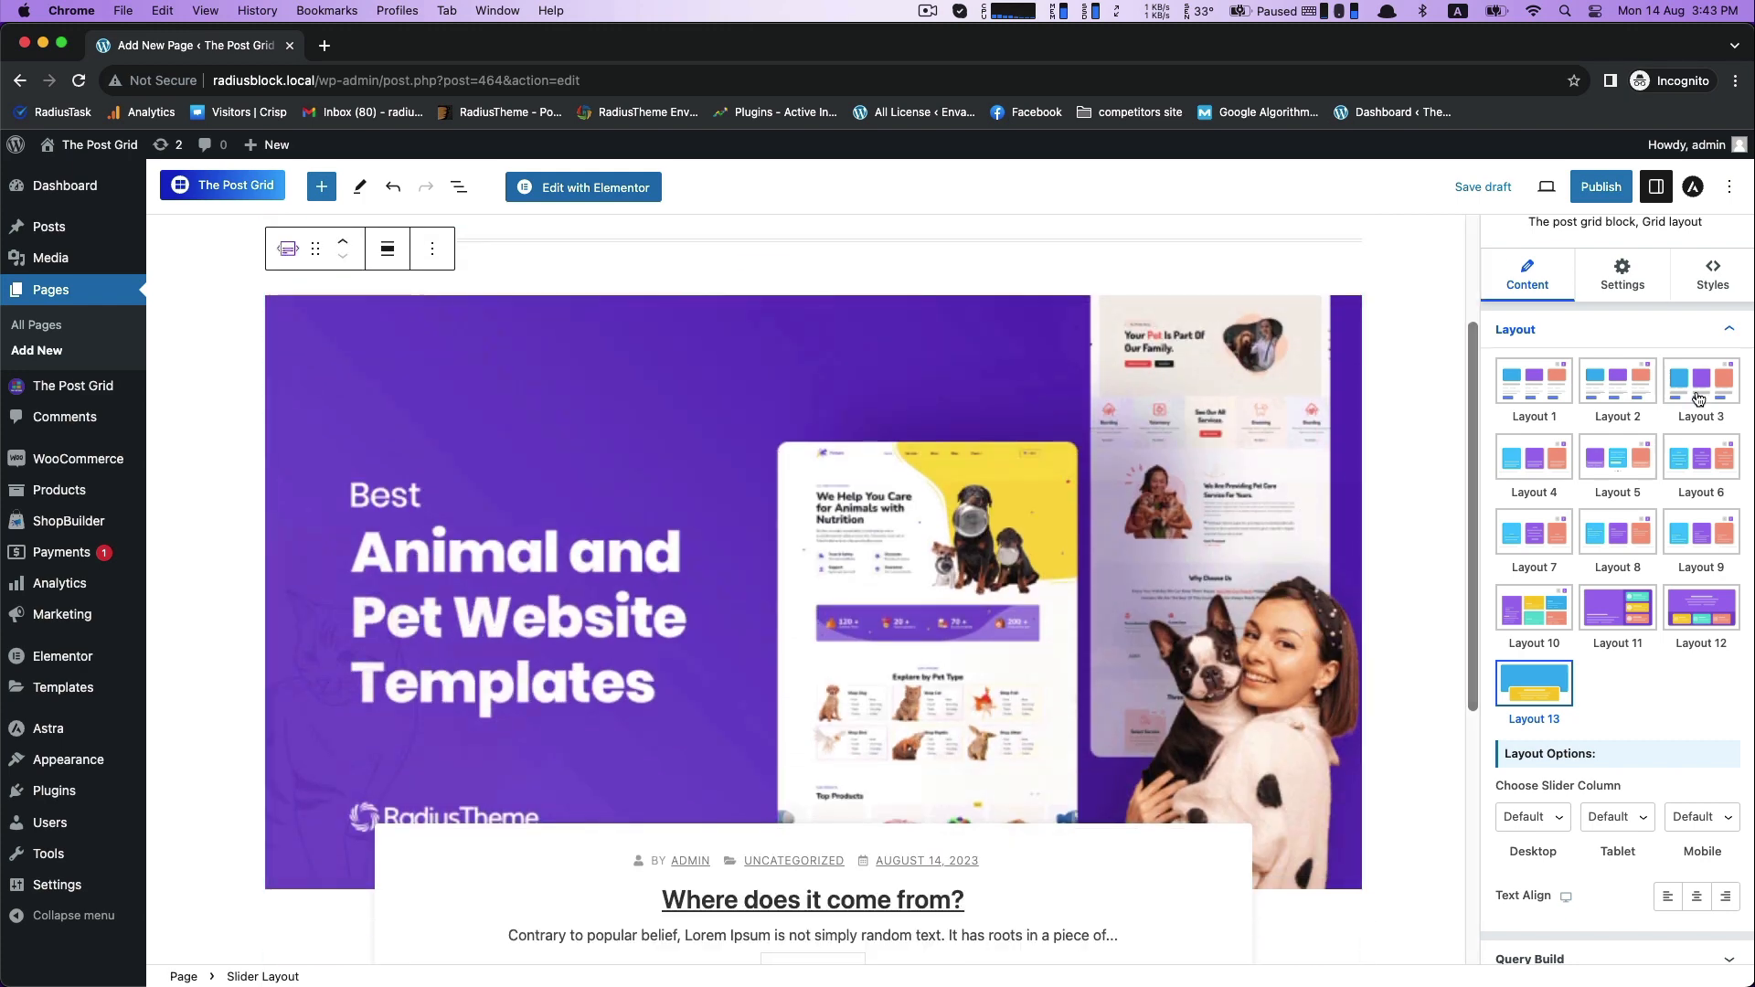
# - Apply Layout 3 to the slider block and center its text alignment
pyautogui.click(1698, 398)
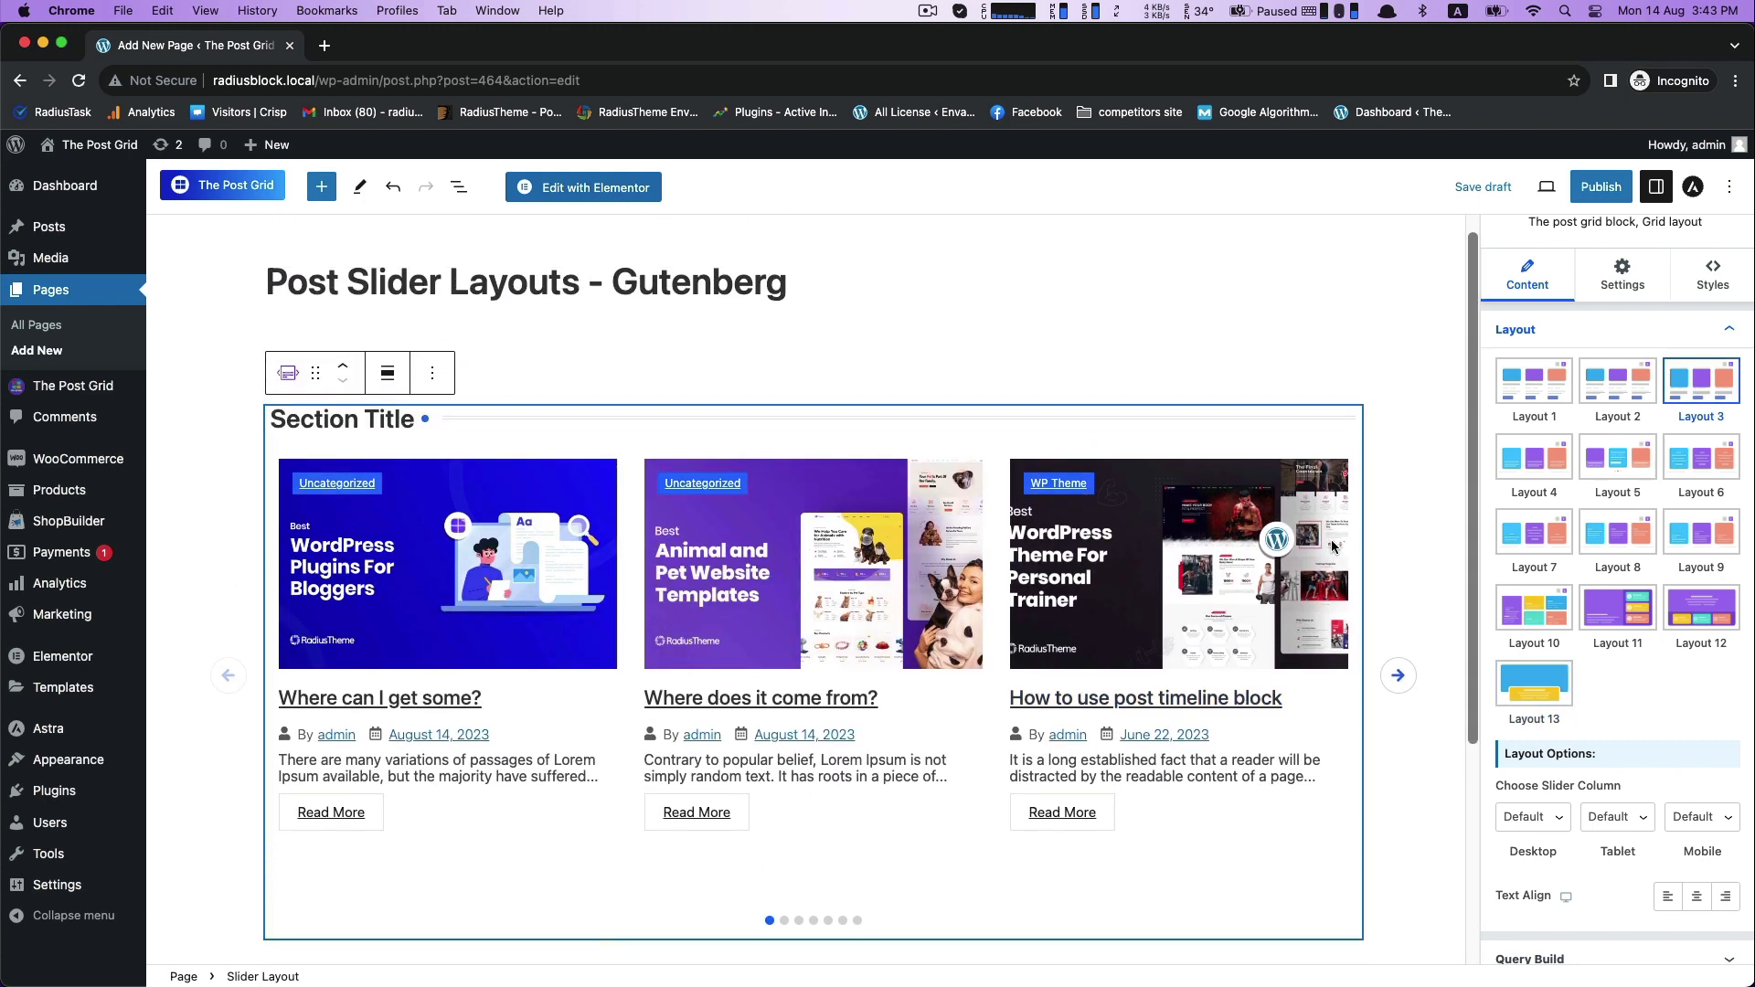
pyautogui.scroll(-2, 1399, 594)
pyautogui.scroll(-3, 1628, 686)
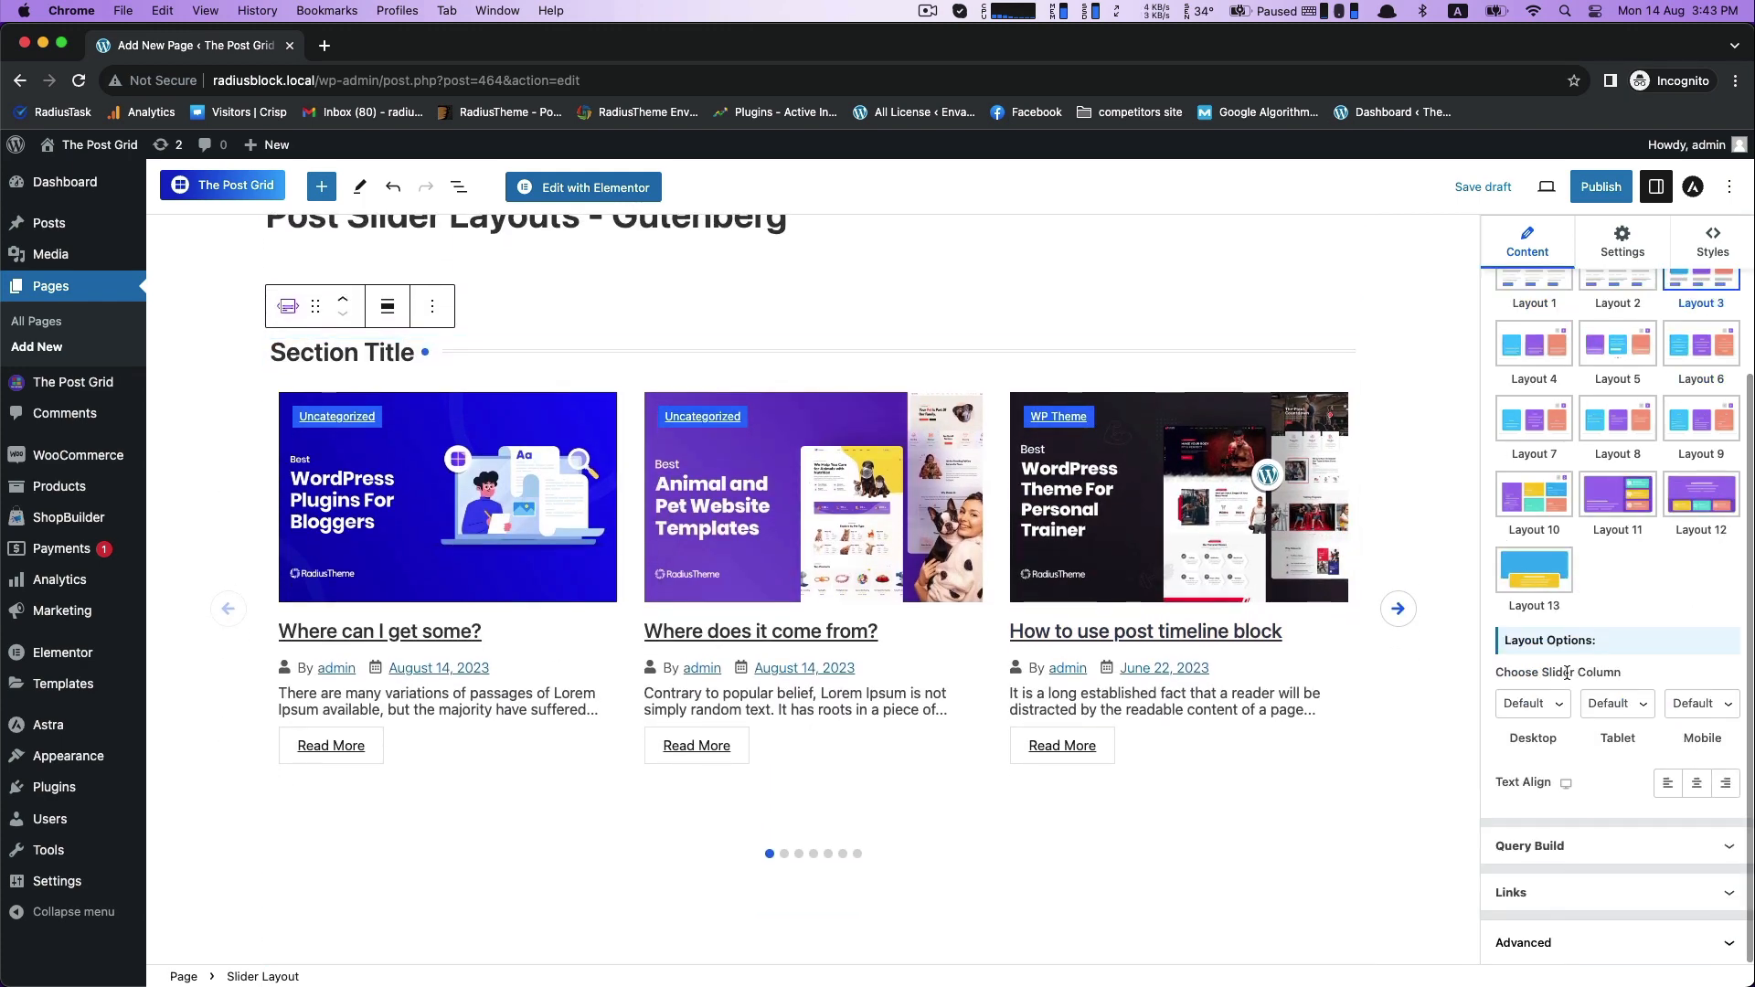
pyautogui.click(1698, 790)
# - Test the slider with a query limit of 5 posts by advancing its slides, and set the final limit to 9
pyautogui.scroll(-1, 1411, 709)
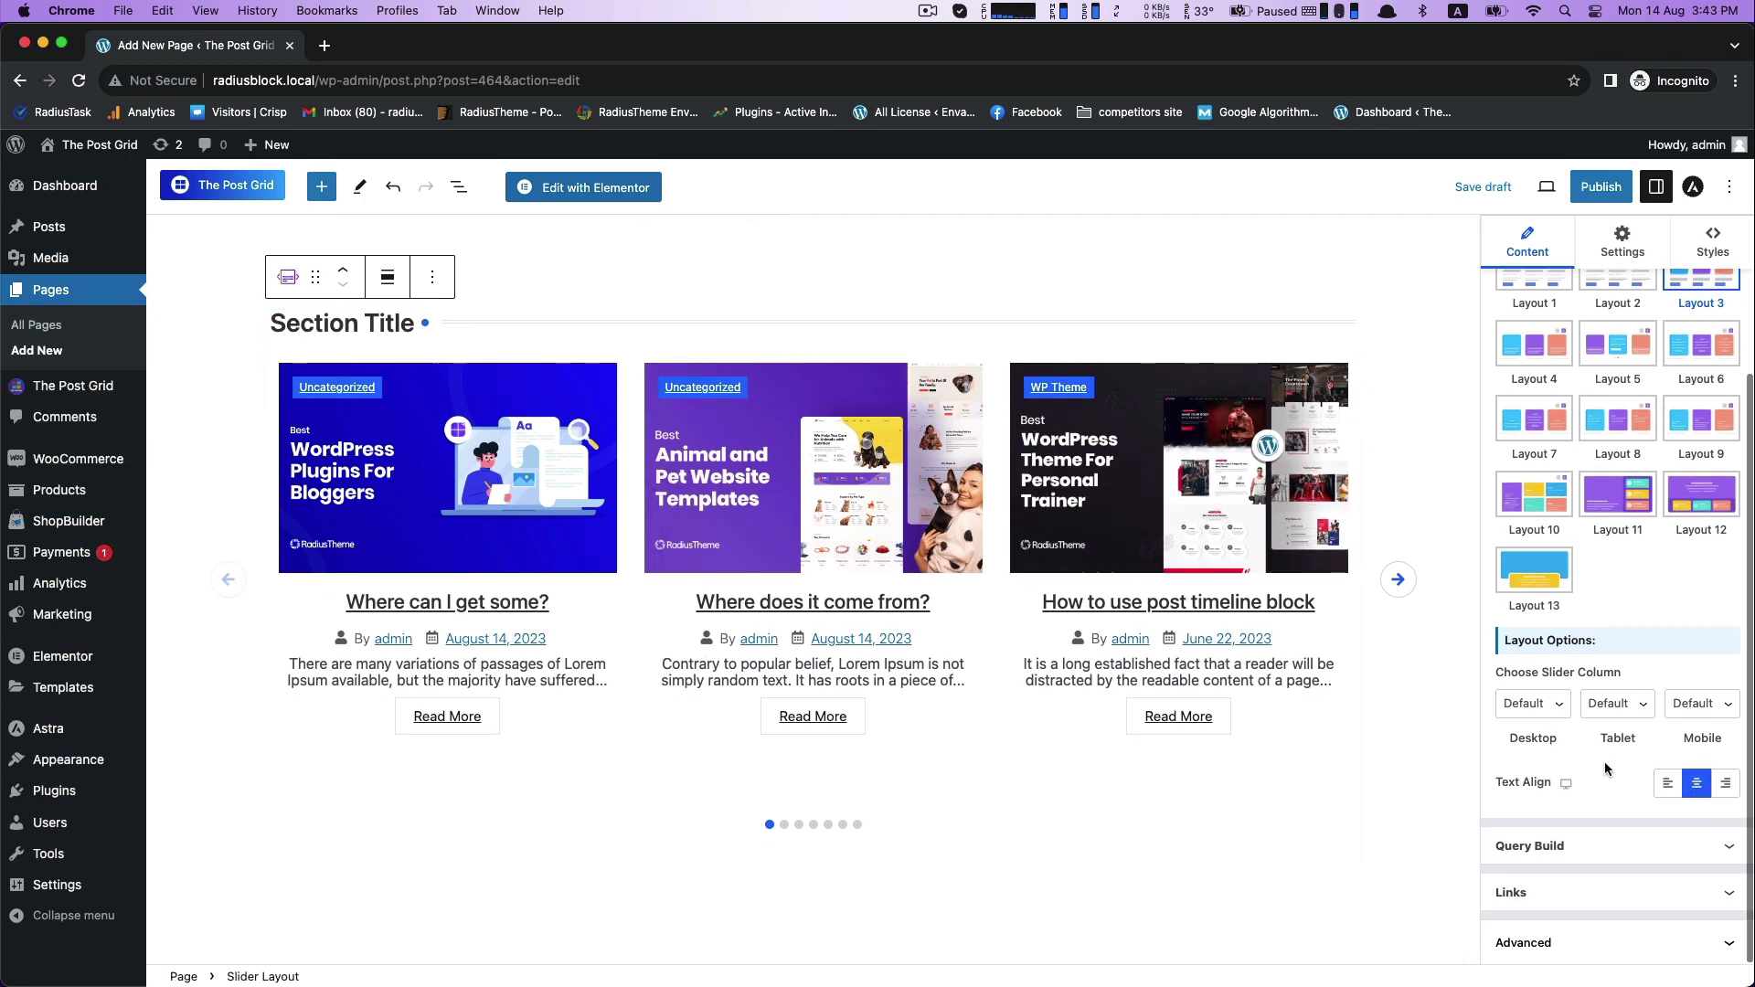
pyautogui.click(1614, 845)
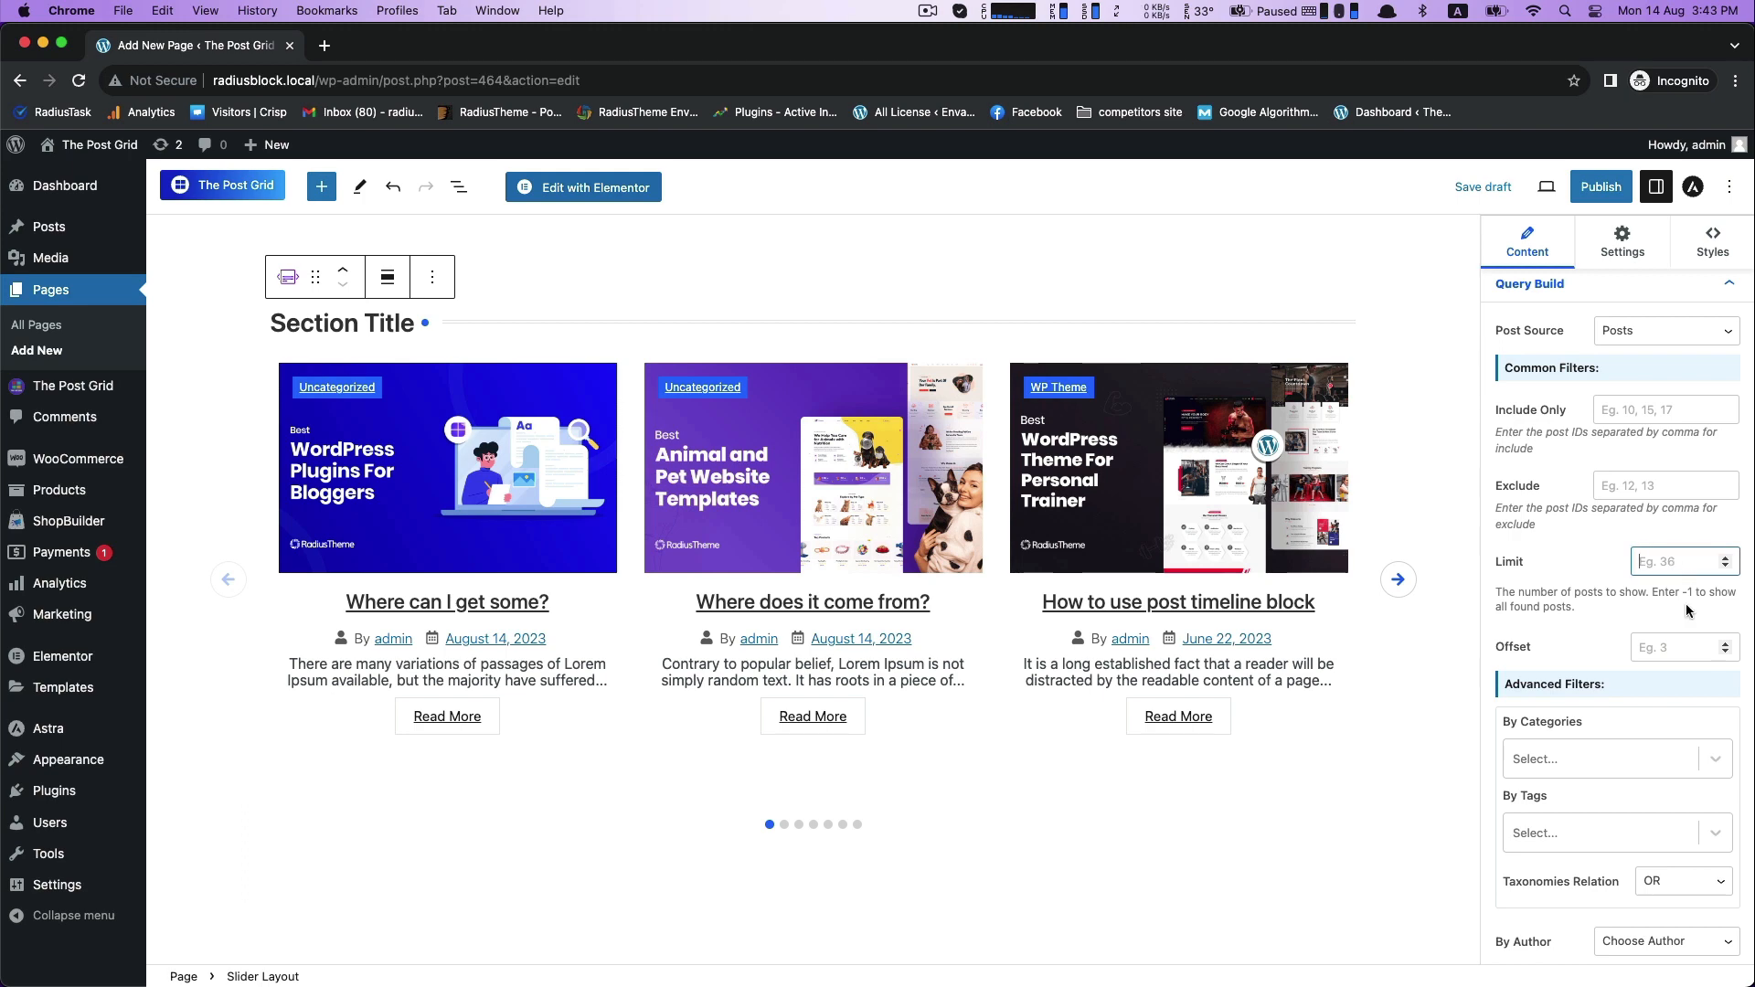
pyautogui.write('5')
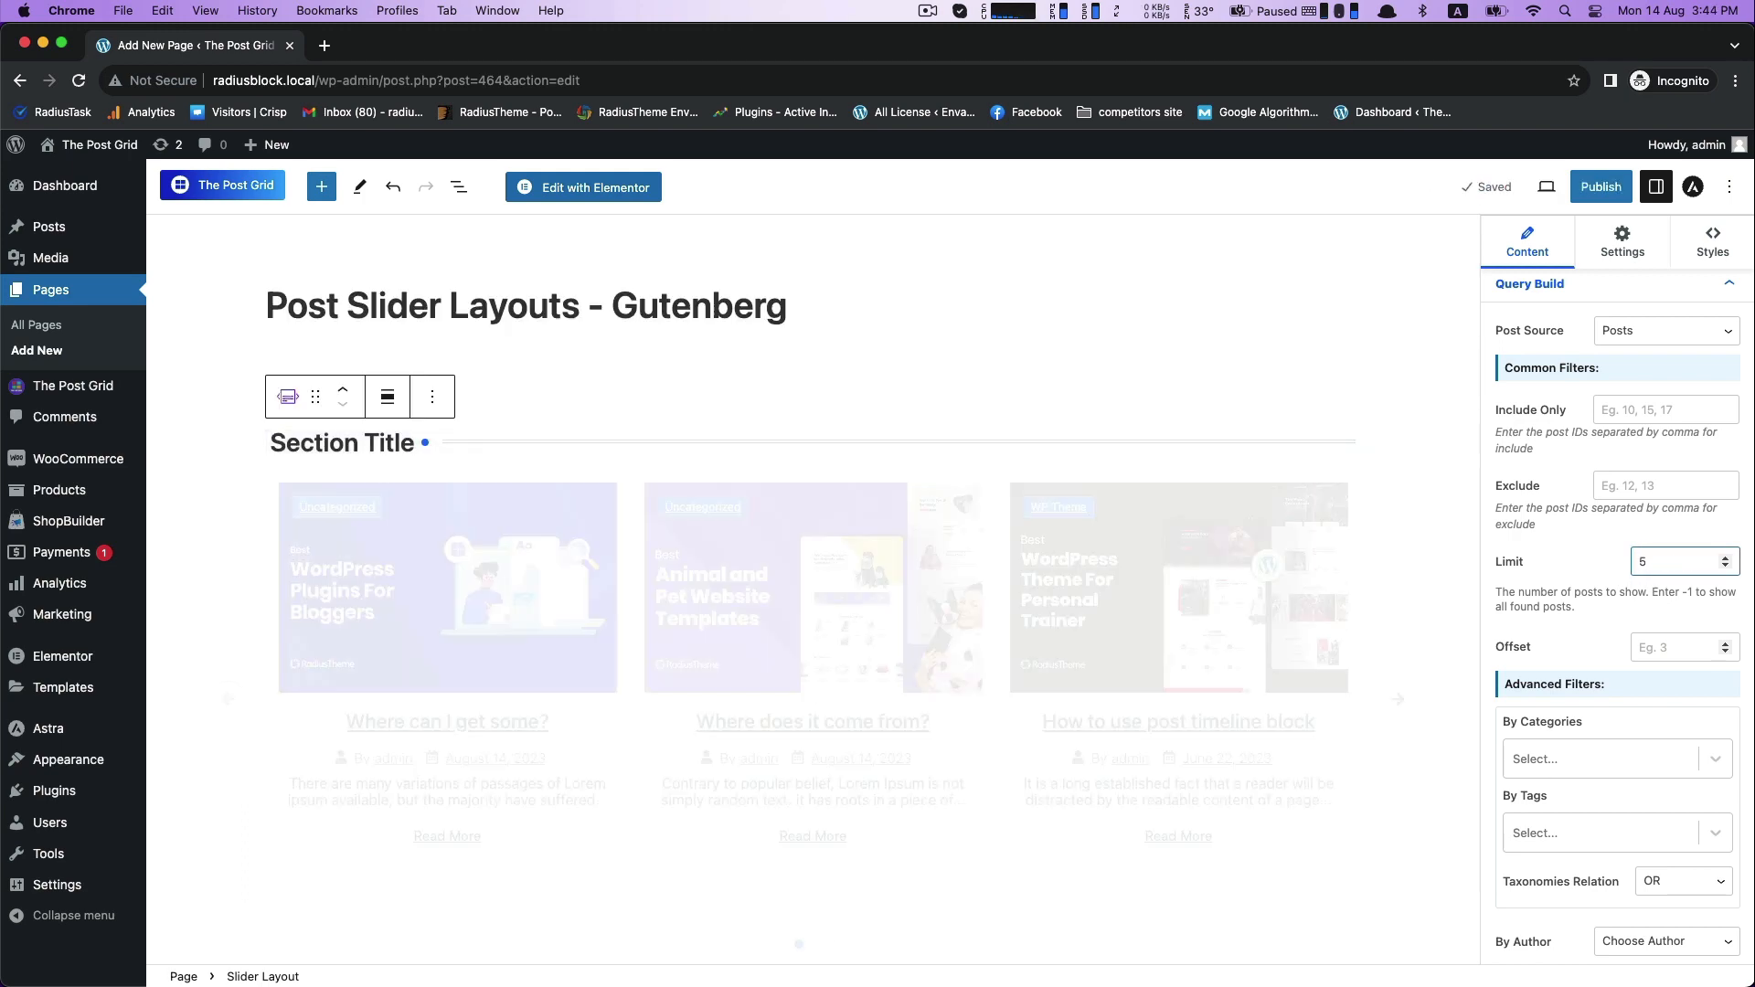
pyautogui.click(1401, 671)
pyautogui.click(1401, 671)
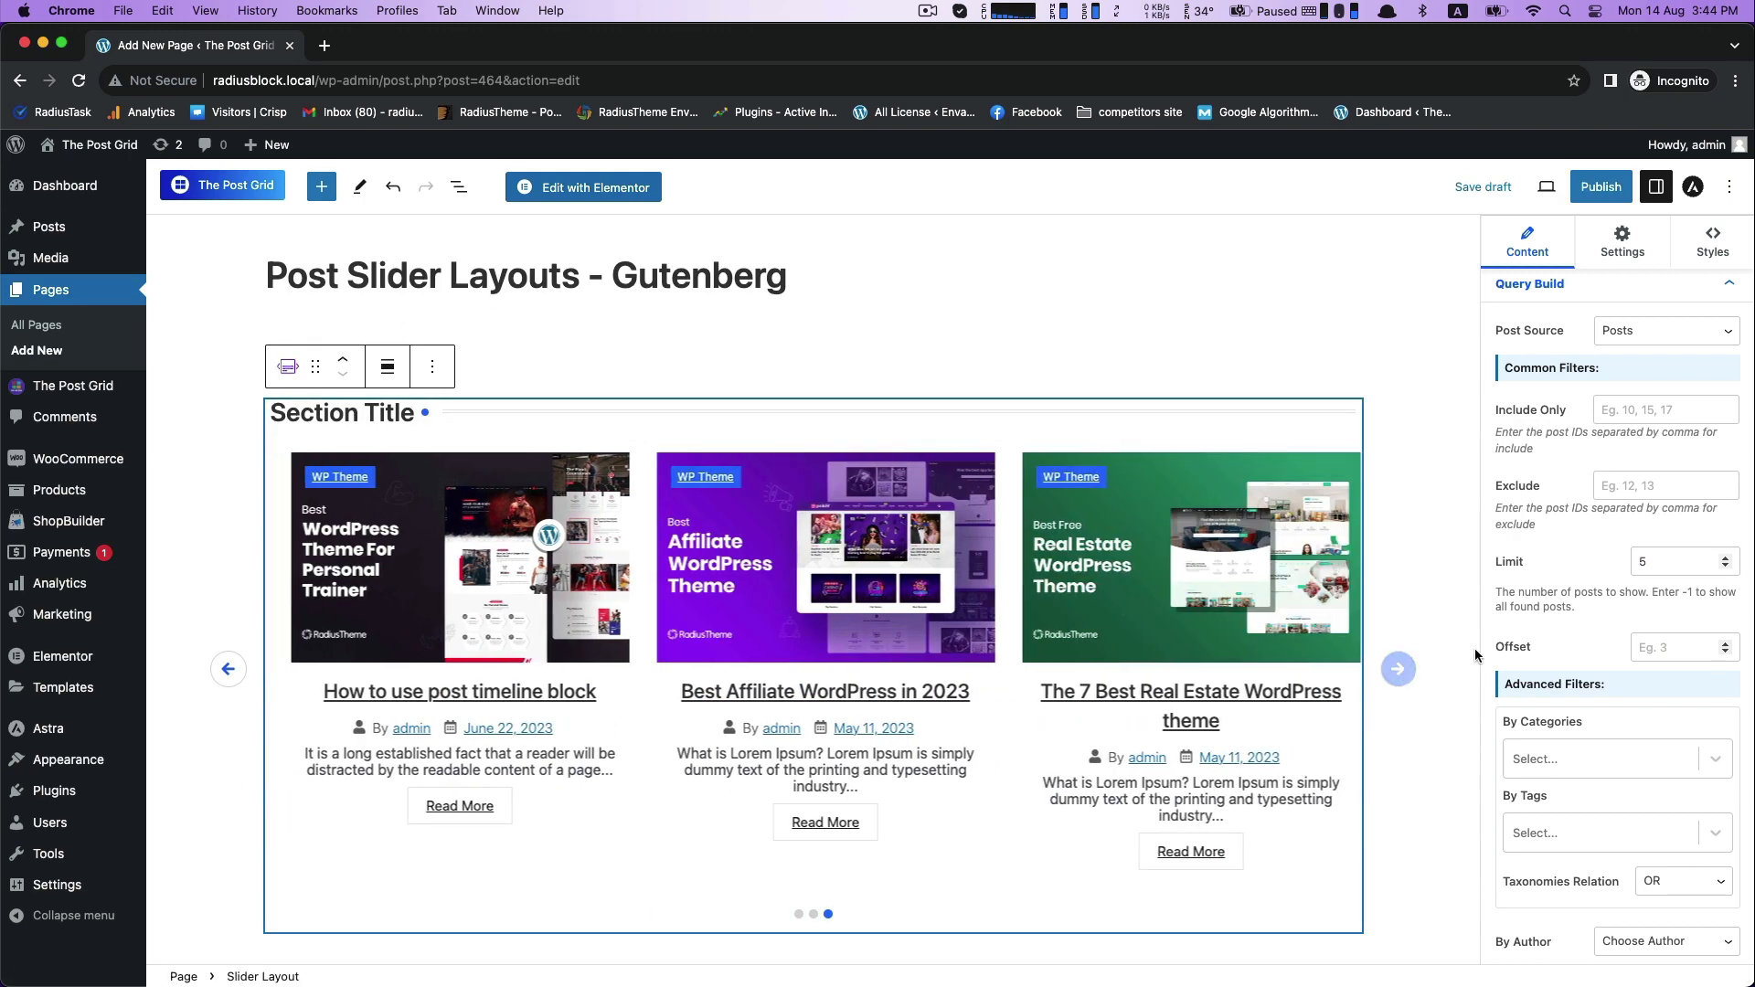
pyautogui.moveTo(1653, 562); pyautogui.dragTo(1630, 561)
pyautogui.write('9')
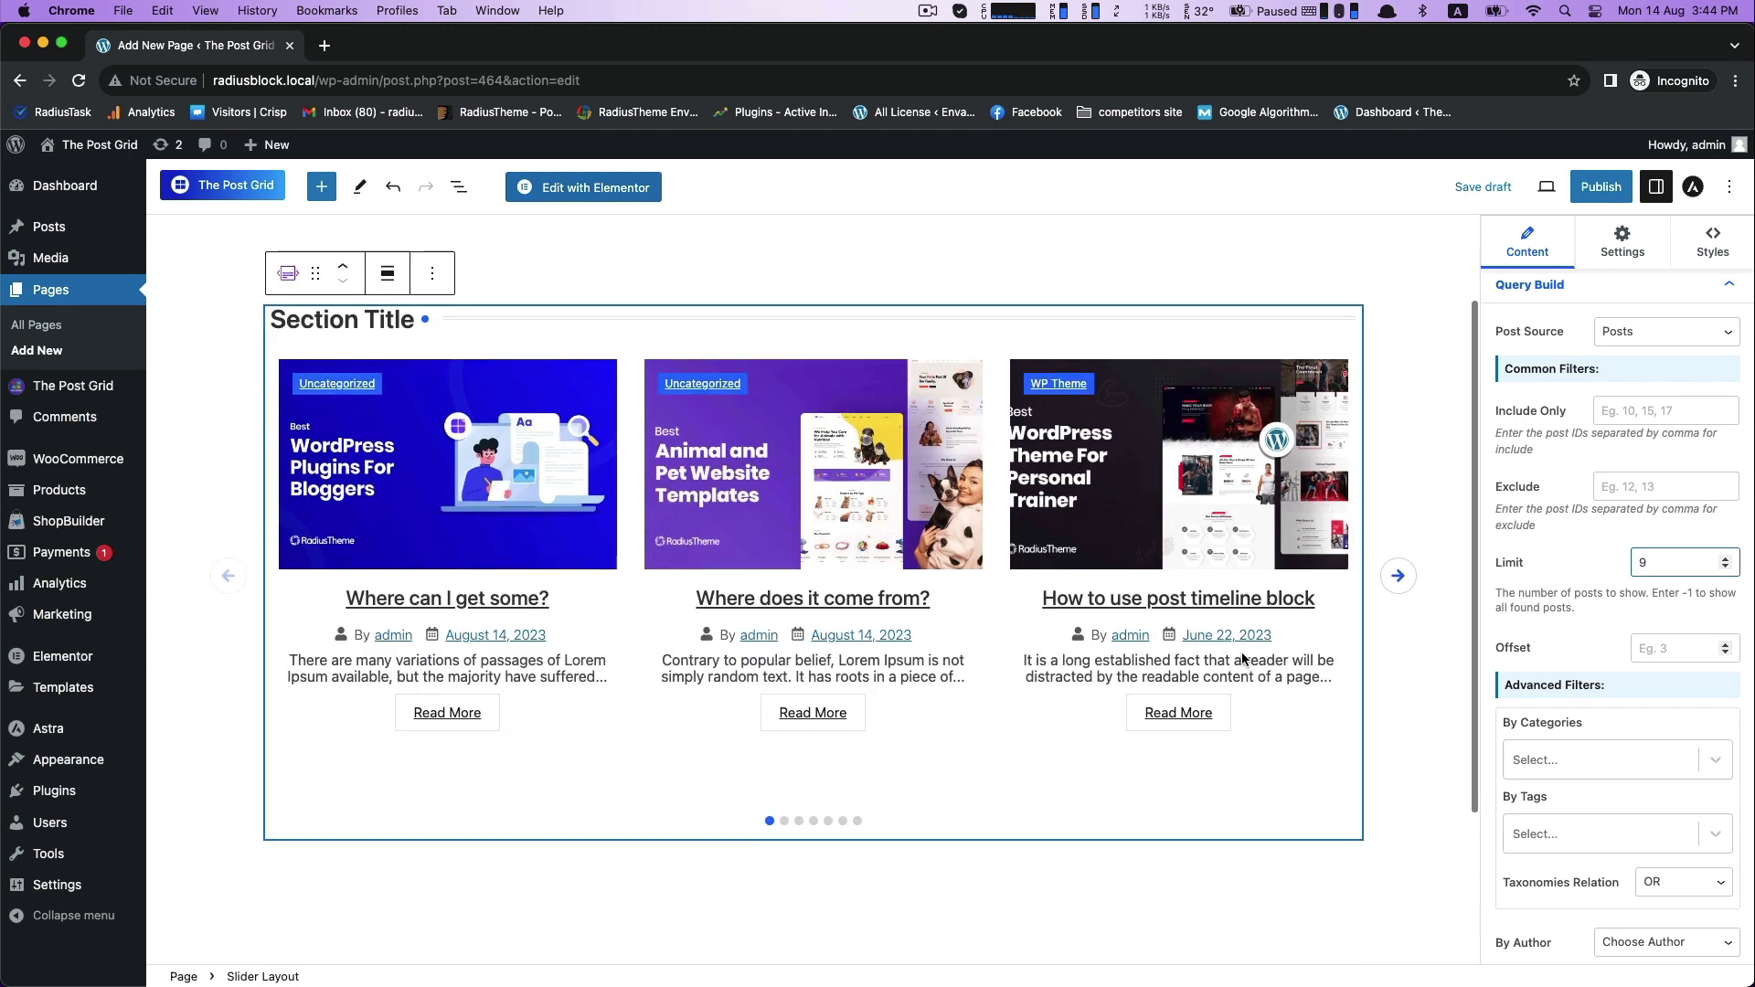
# - Try filtering the slider's posts by the HTML Template category, and clear the category filter
pyautogui.click(1551, 759)
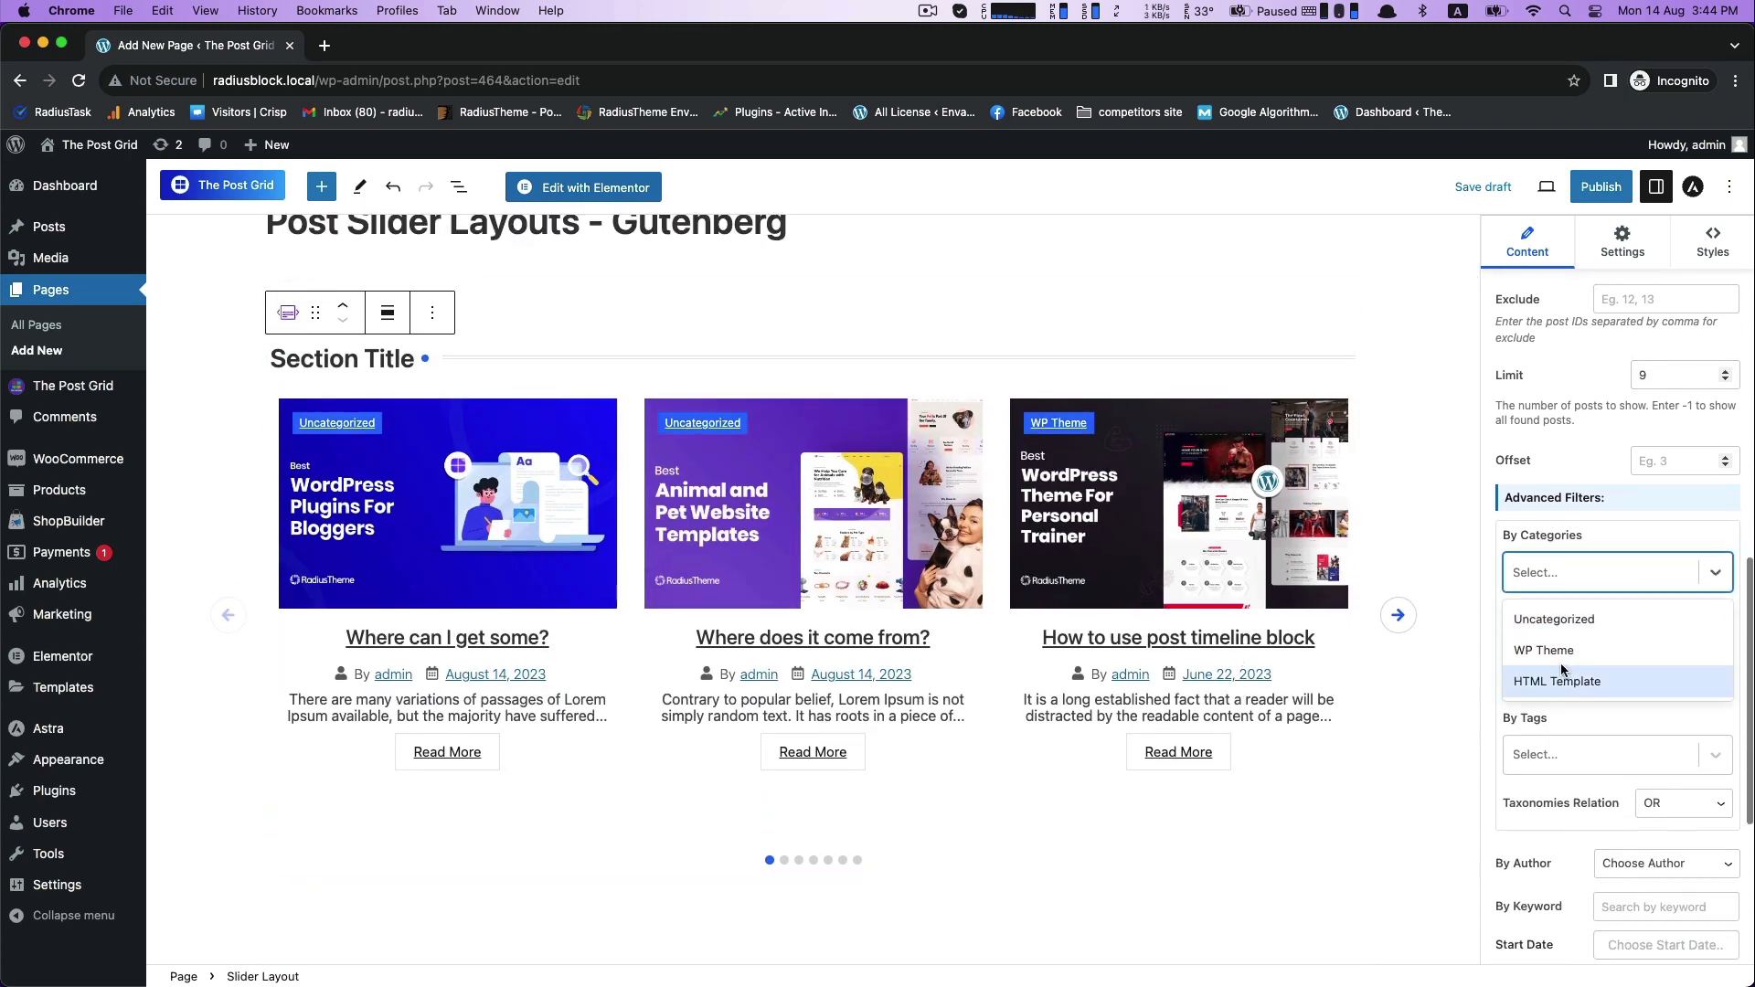
pyautogui.click(1561, 652)
pyautogui.click(1583, 572)
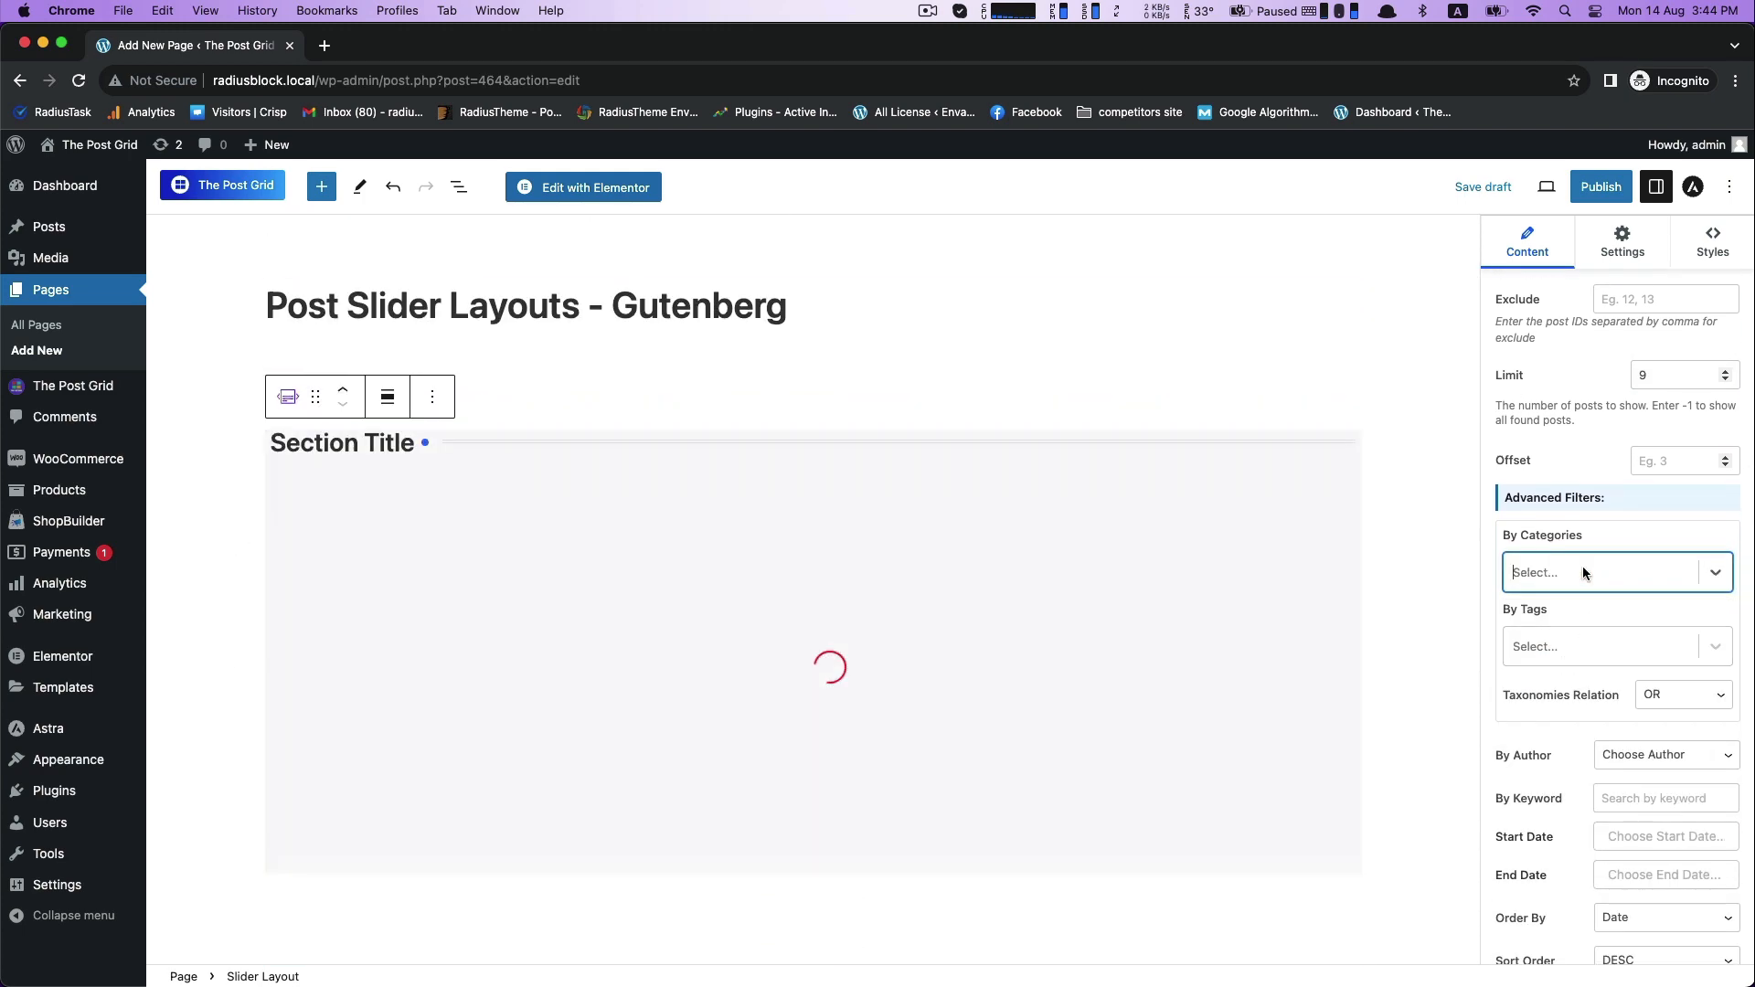
pyautogui.click(1582, 572)
pyautogui.click(1560, 647)
pyautogui.scroll(-3, 1559, 677)
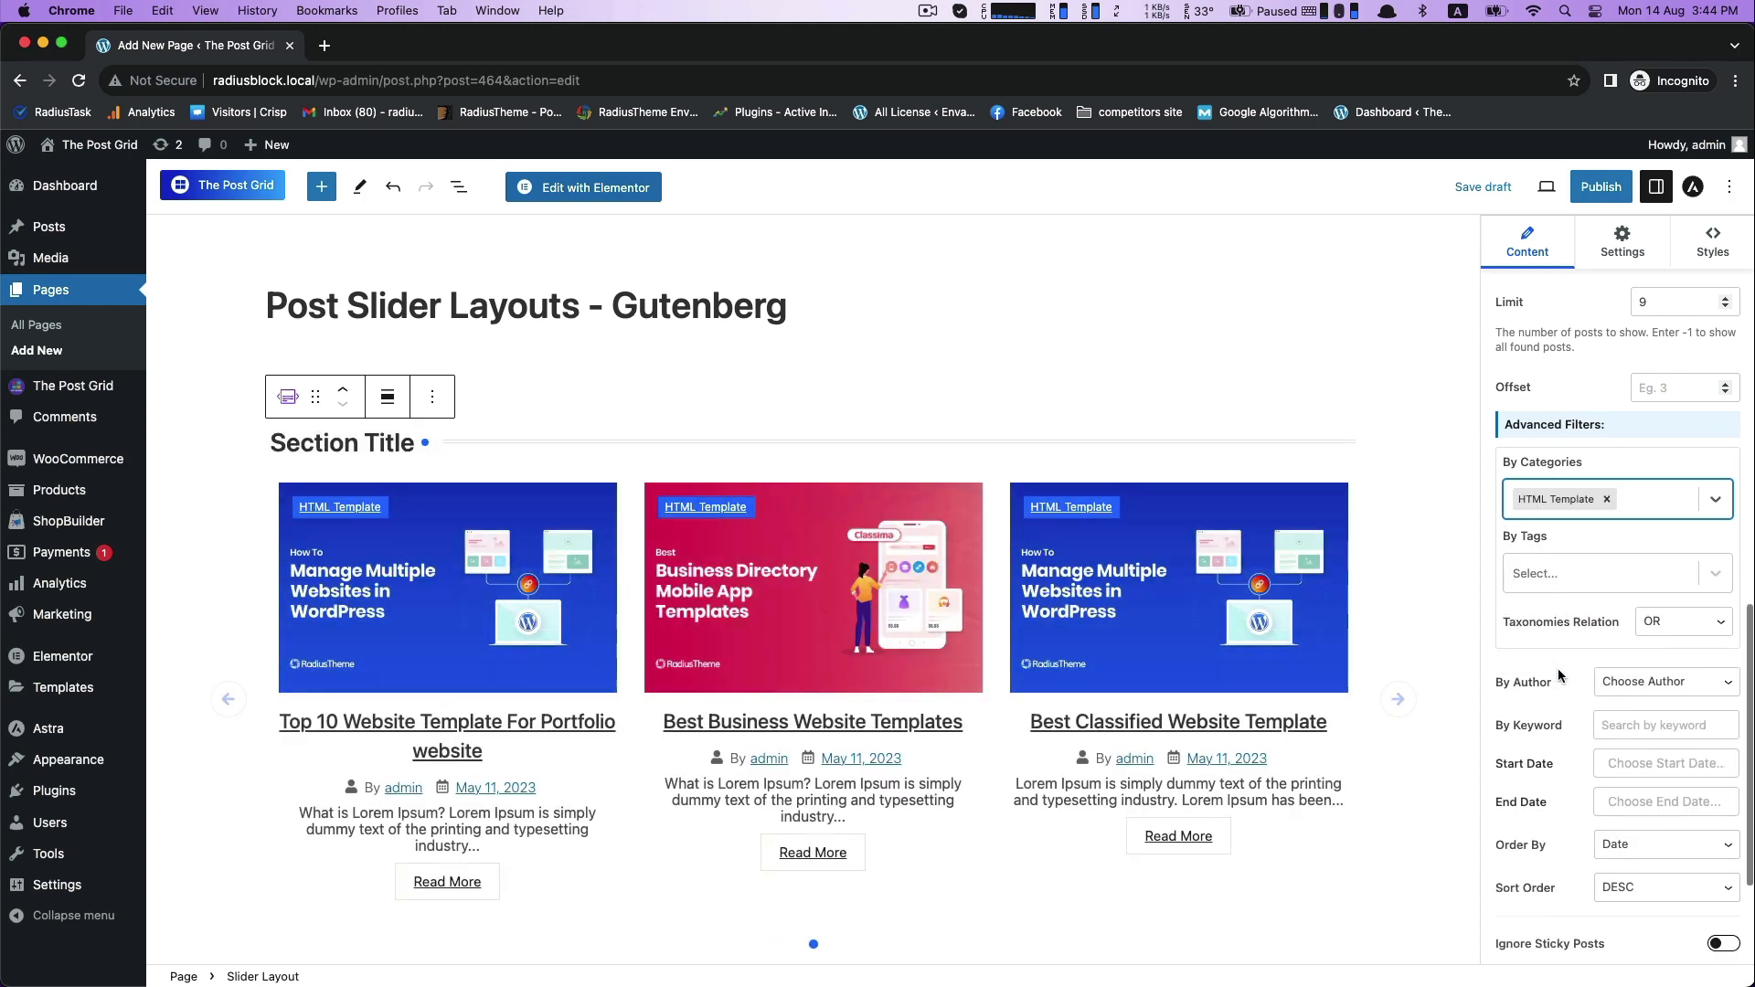
pyautogui.press('BackSpace')
# - Try ordering the slider's posts by Title, and restore the ordering to Date
pyautogui.scroll(-4, 1547, 692)
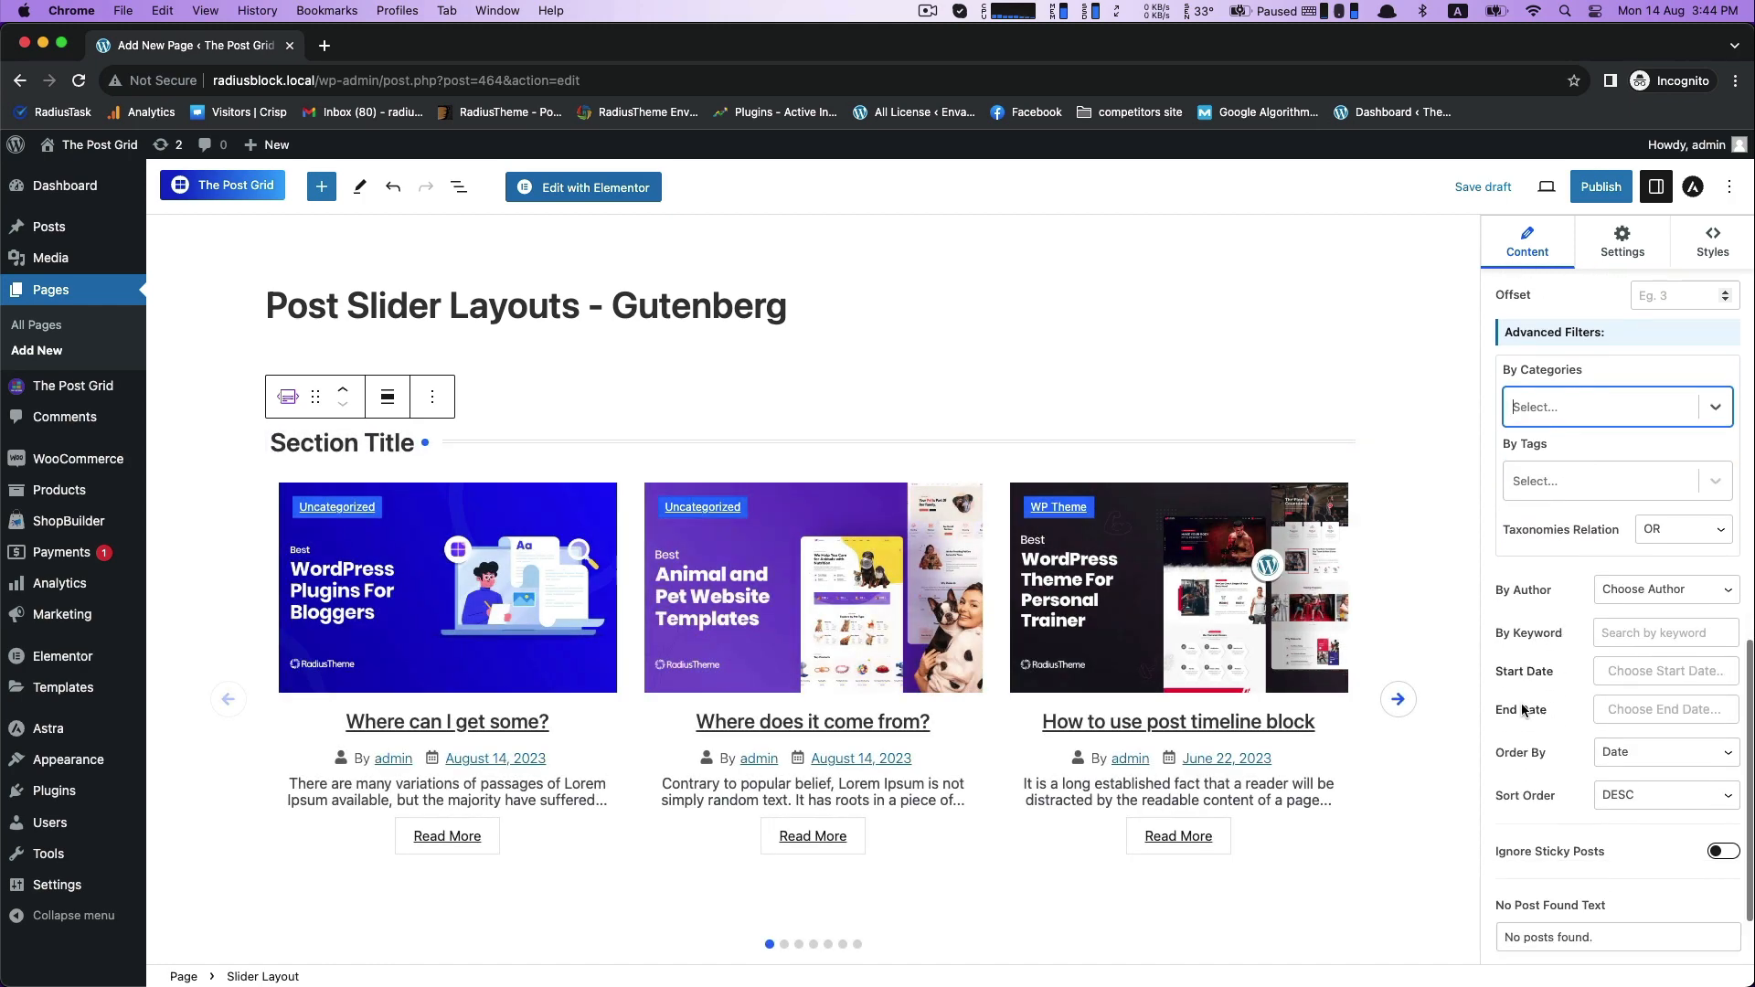
pyautogui.click(1636, 517)
pyautogui.click(1524, 542)
pyautogui.scroll(-1, 1545, 549)
pyautogui.click(1666, 645)
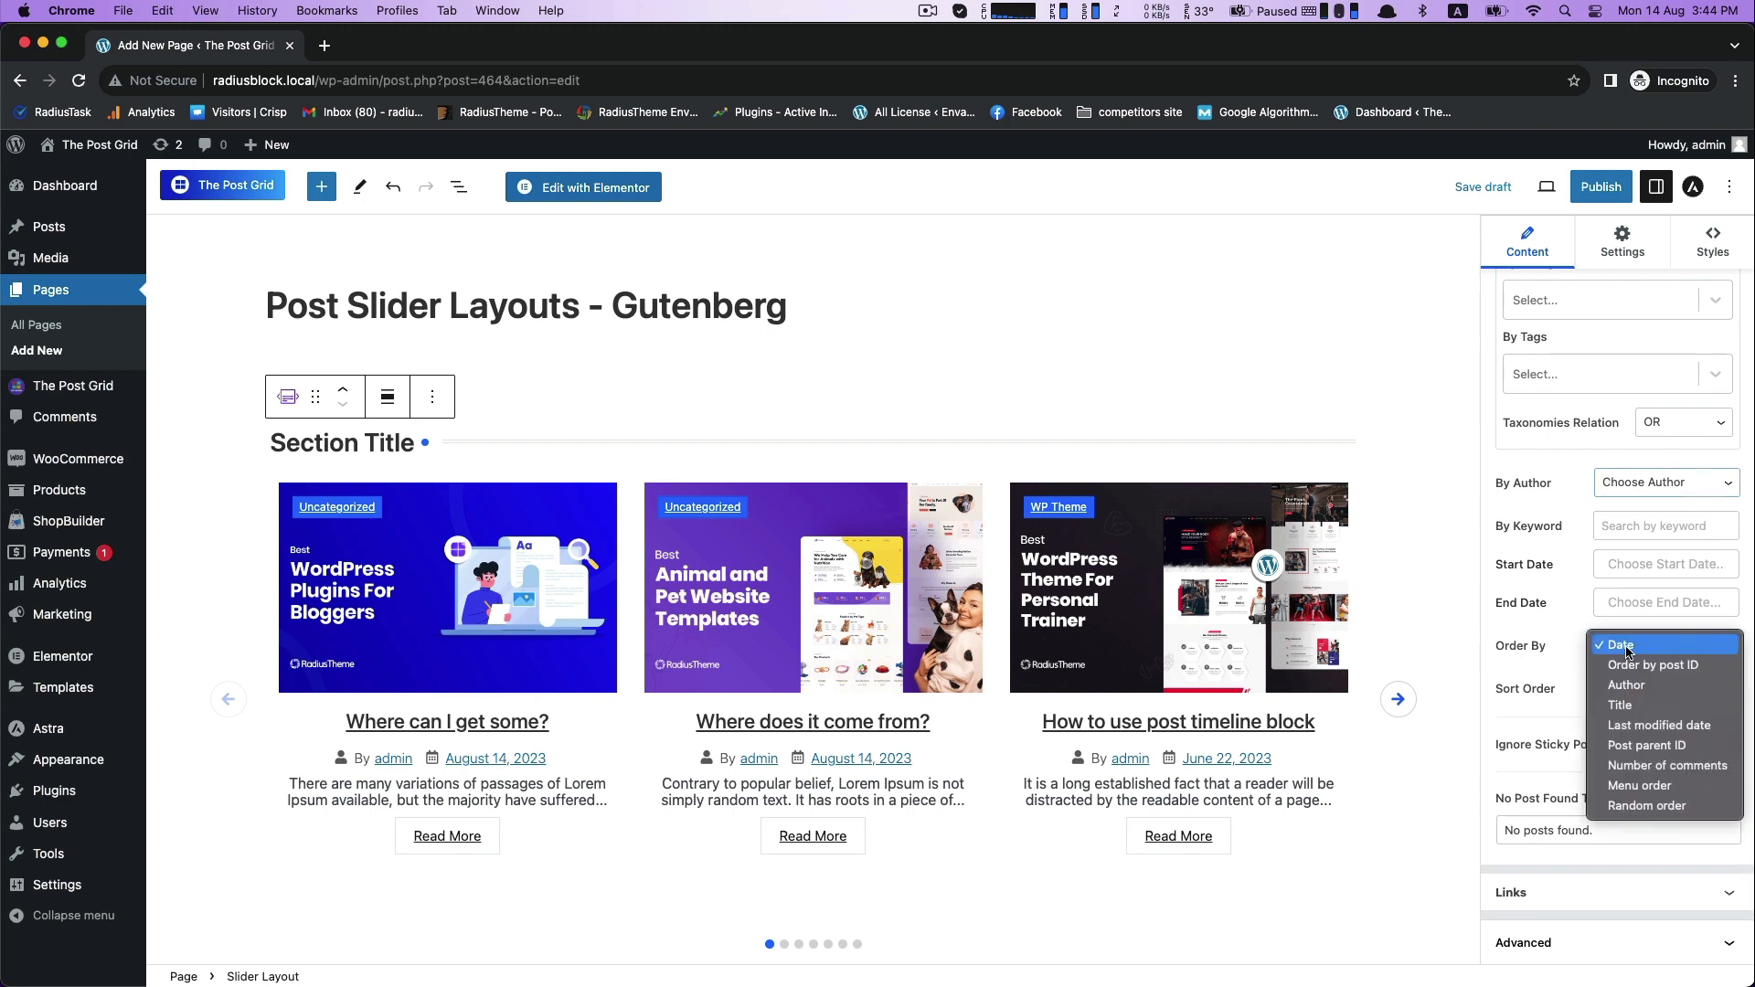
pyautogui.click(1613, 692)
pyautogui.click(1623, 646)
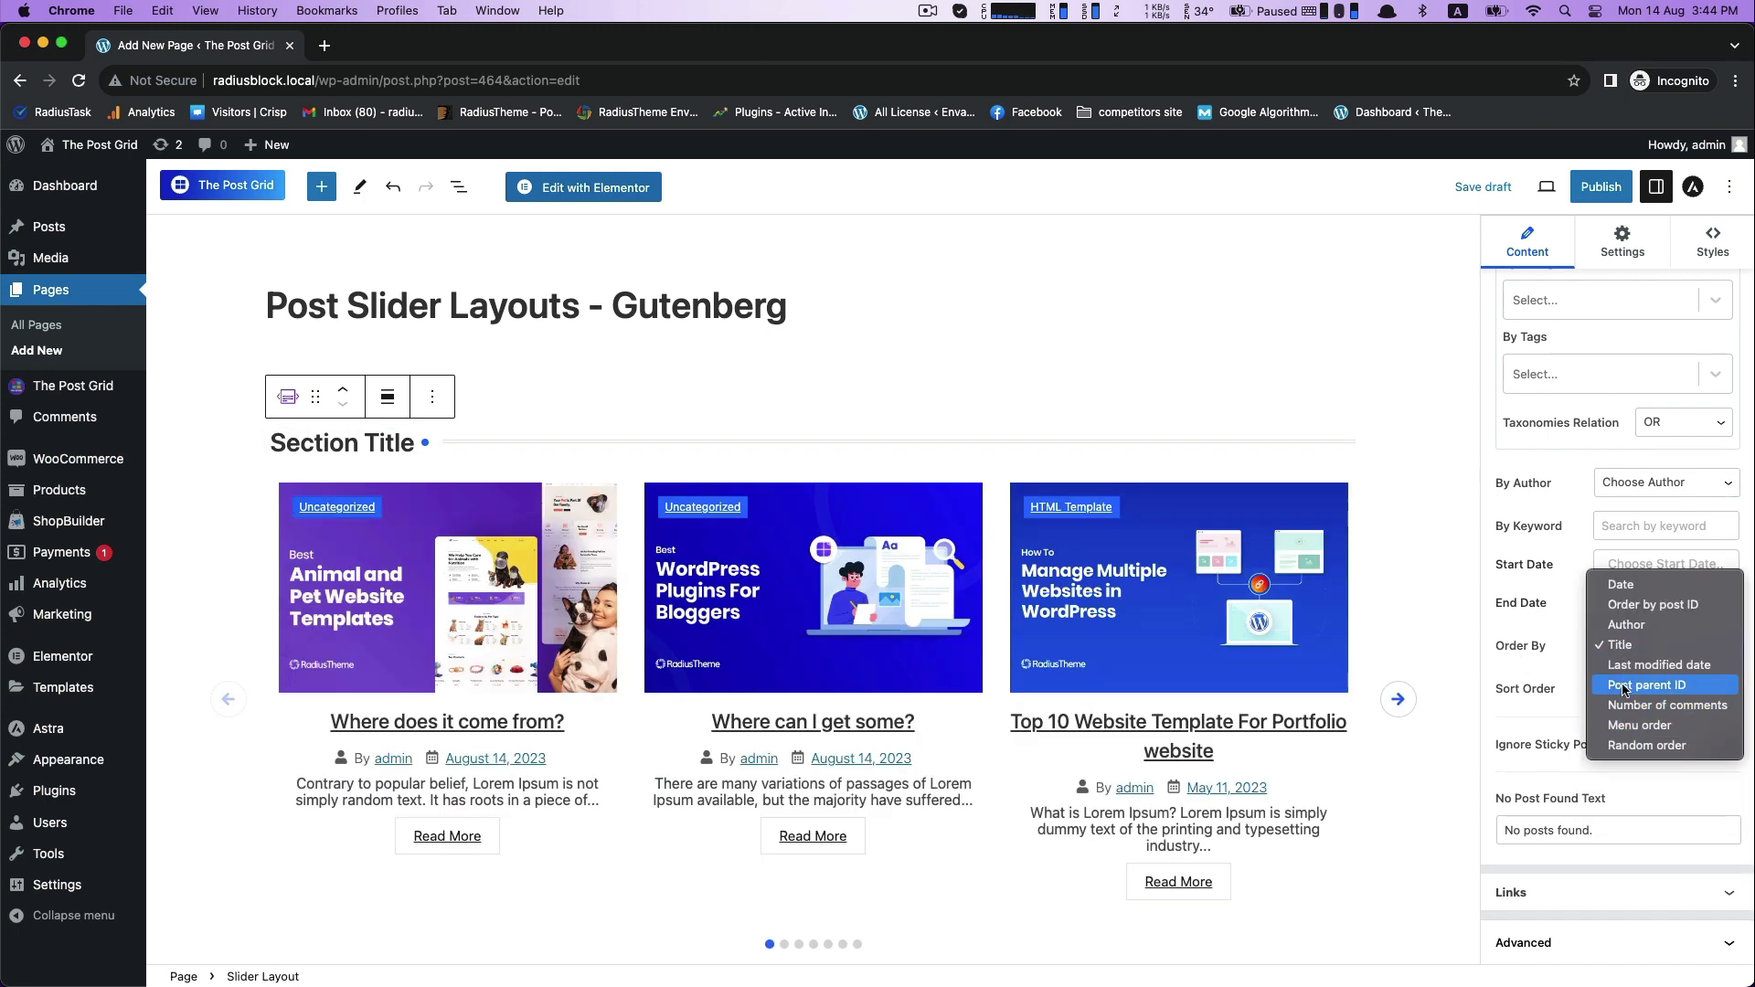
pyautogui.click(1614, 585)
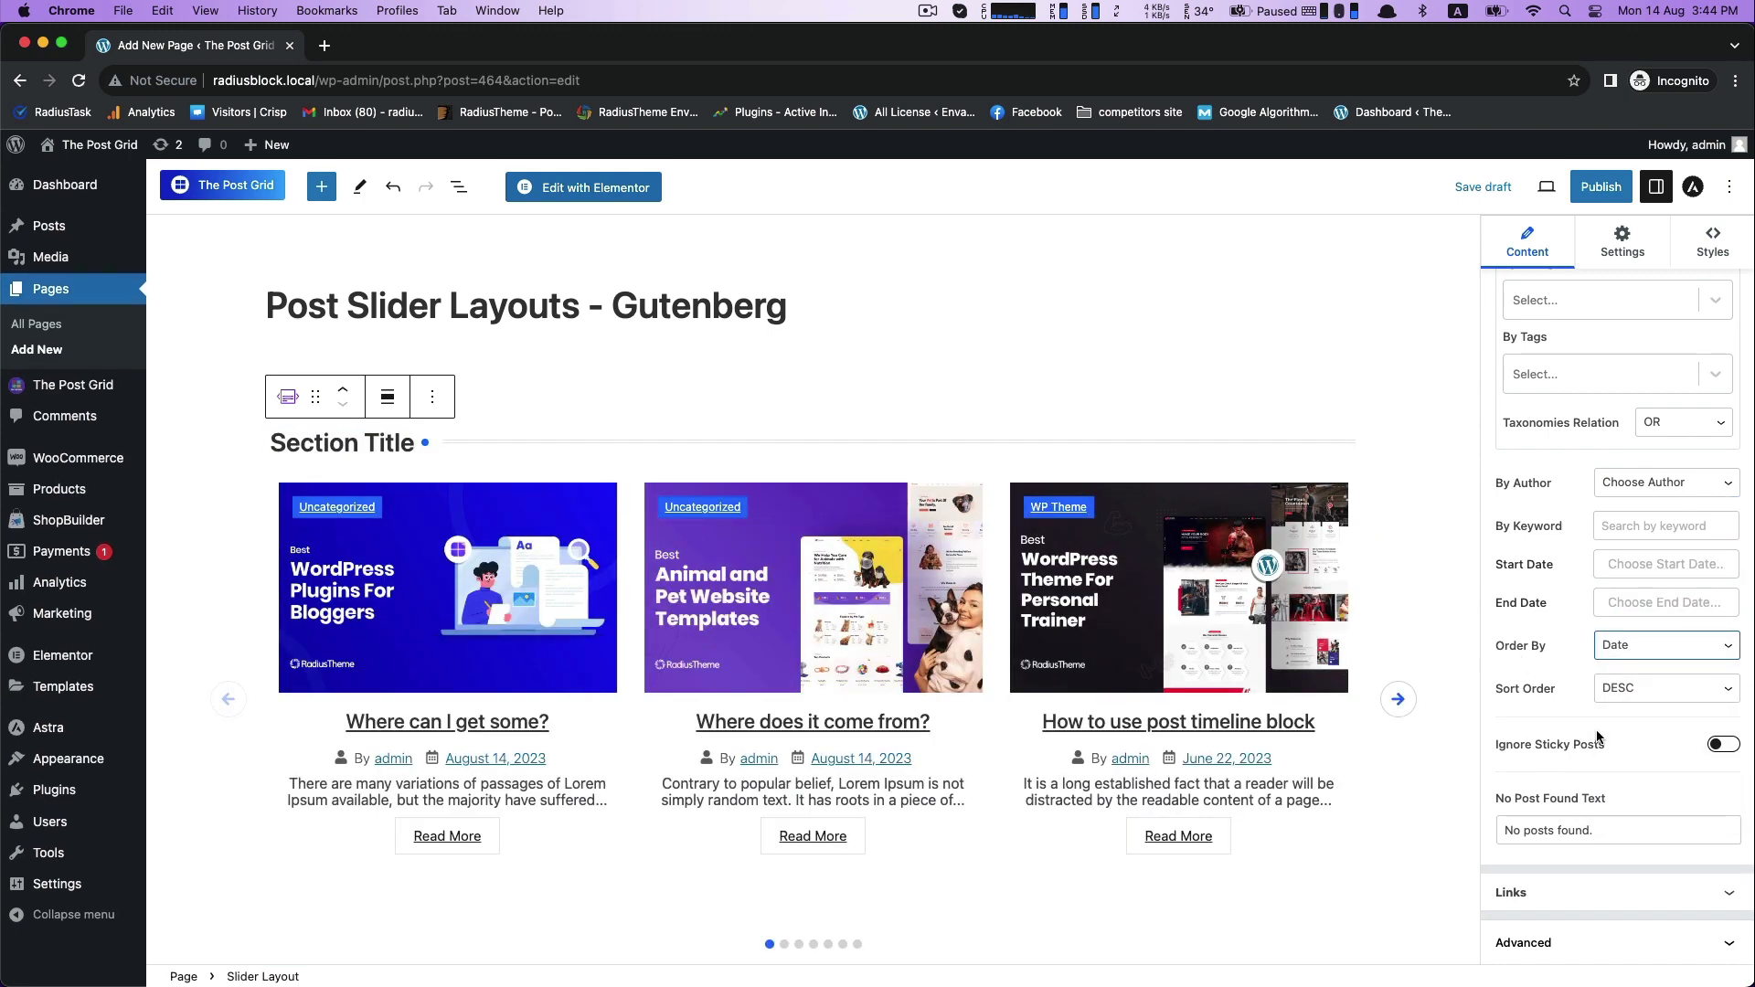
# - Review the available Post Link Type and Link Target options in the block's link settings
pyautogui.click(1535, 891)
pyautogui.click(1665, 801)
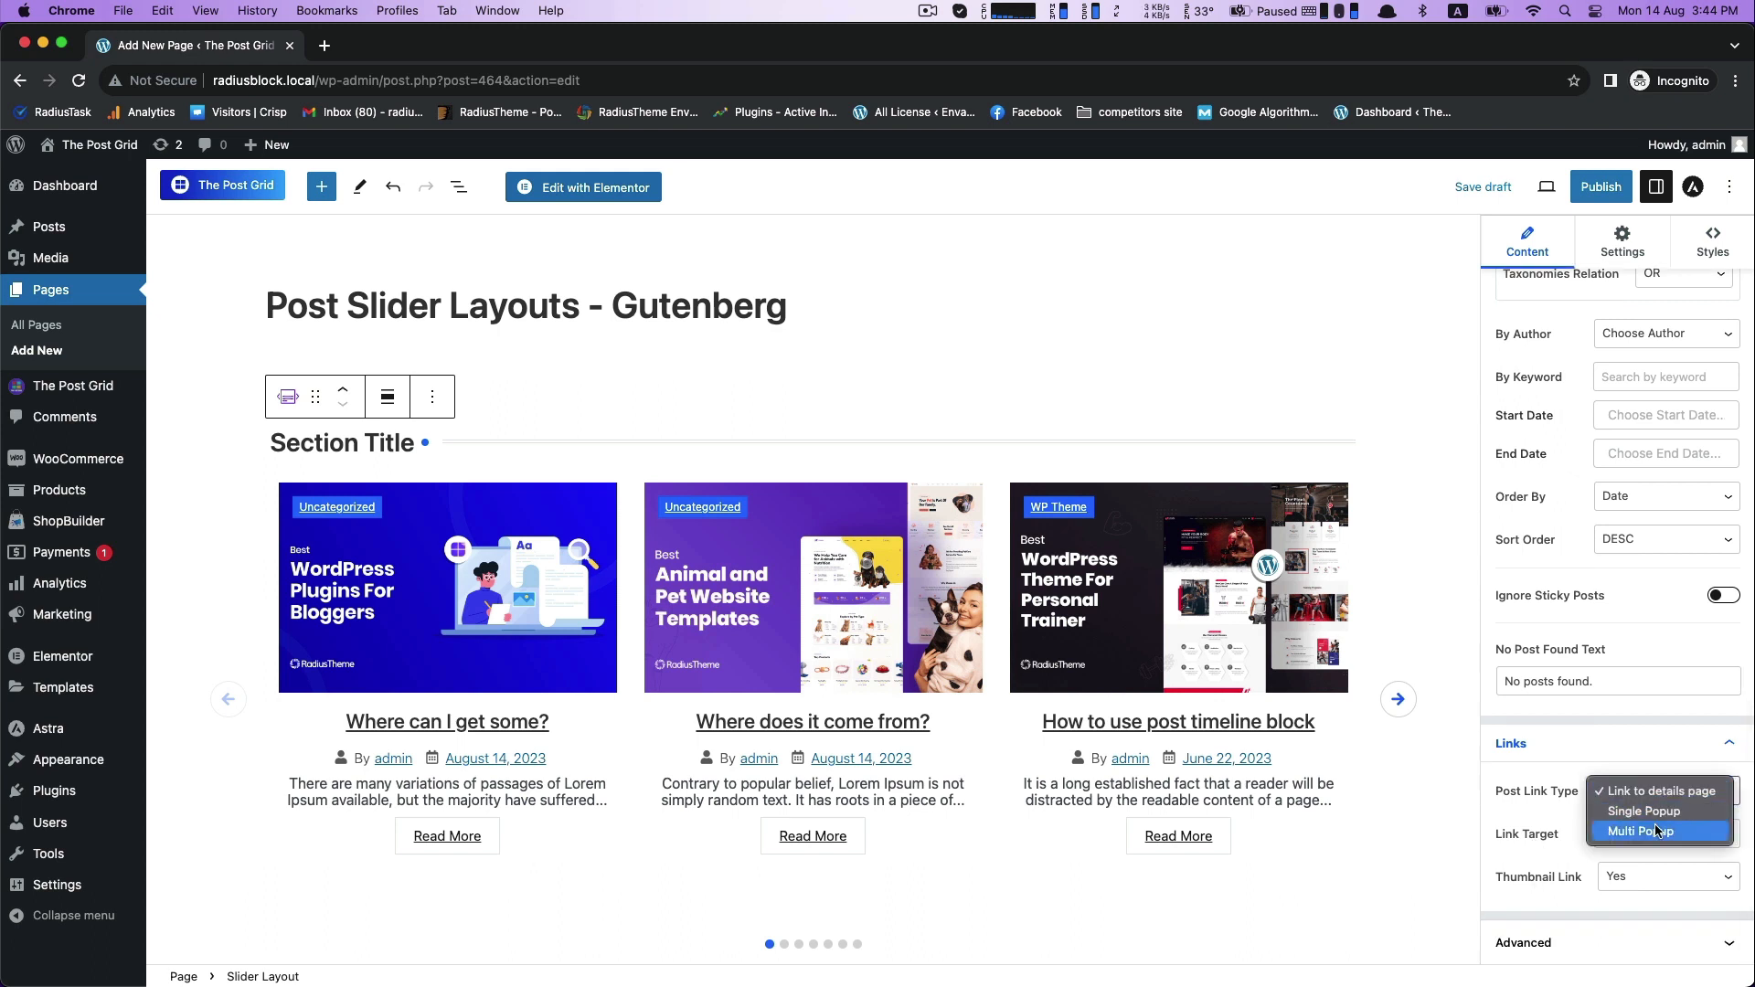
pyautogui.click(1530, 826)
pyautogui.click(1621, 840)
pyautogui.click(1524, 852)
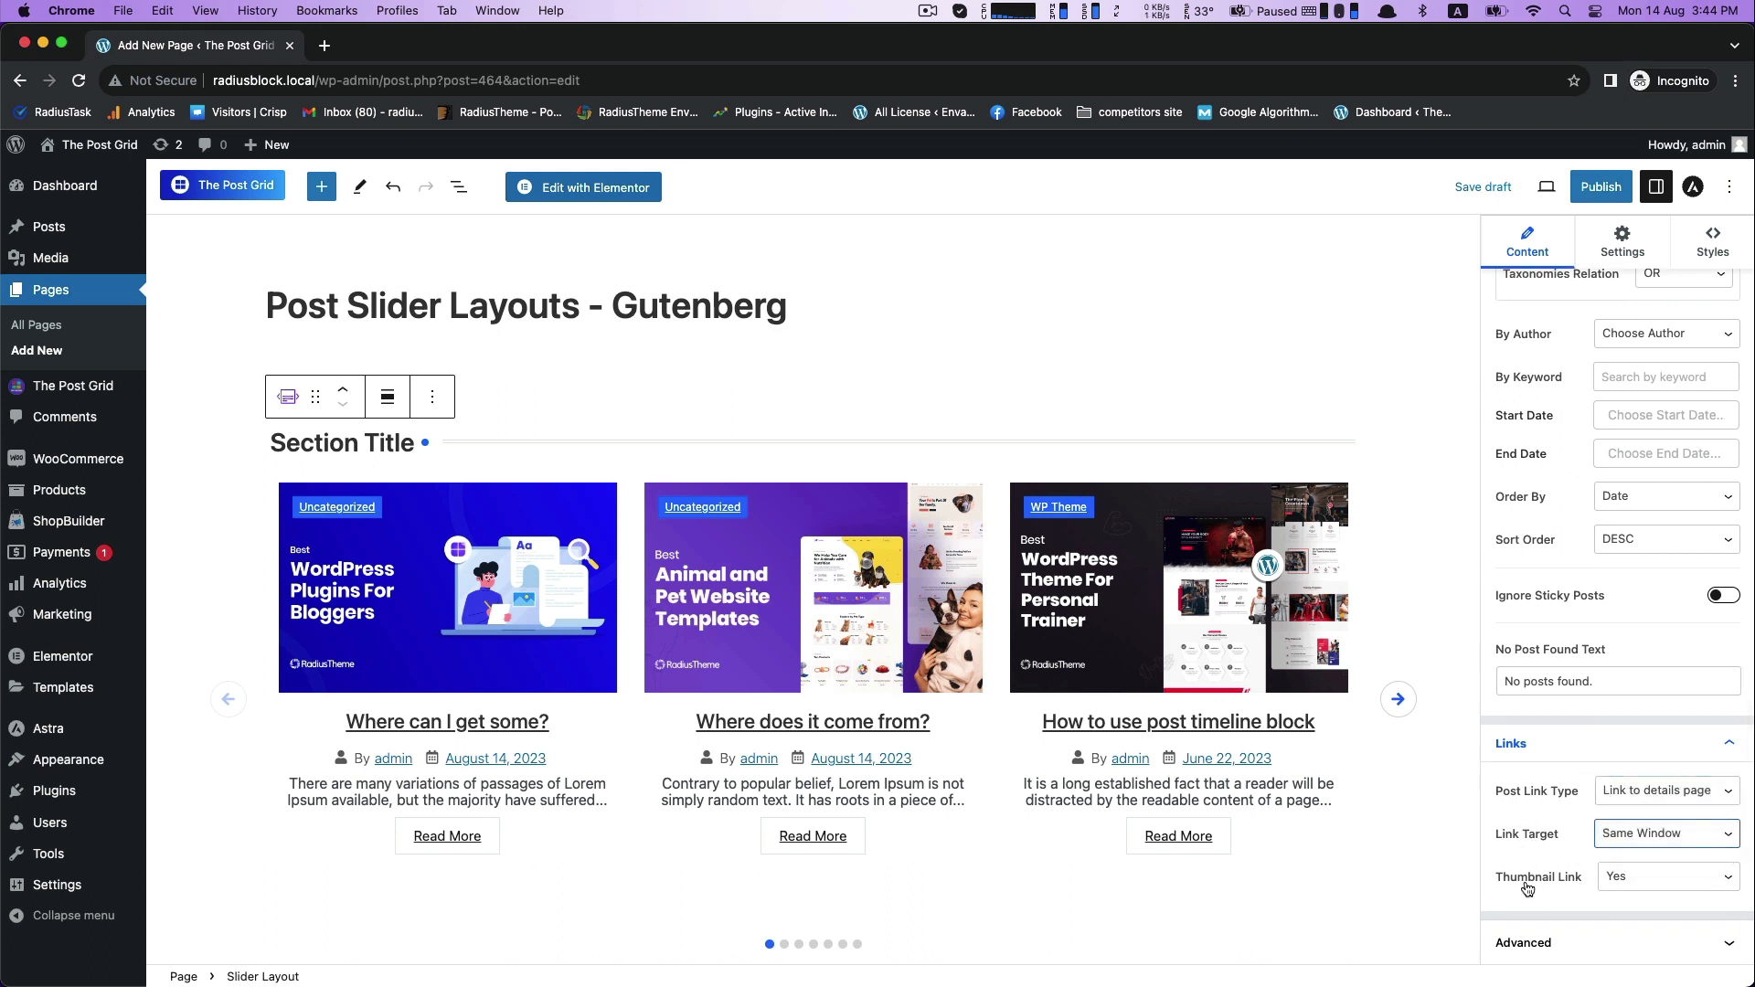
# - Try setting the Thumbnail Link option to No, and restore it to Yes
pyautogui.click(1670, 888)
pyautogui.click(1567, 862)
pyautogui.click(1636, 881)
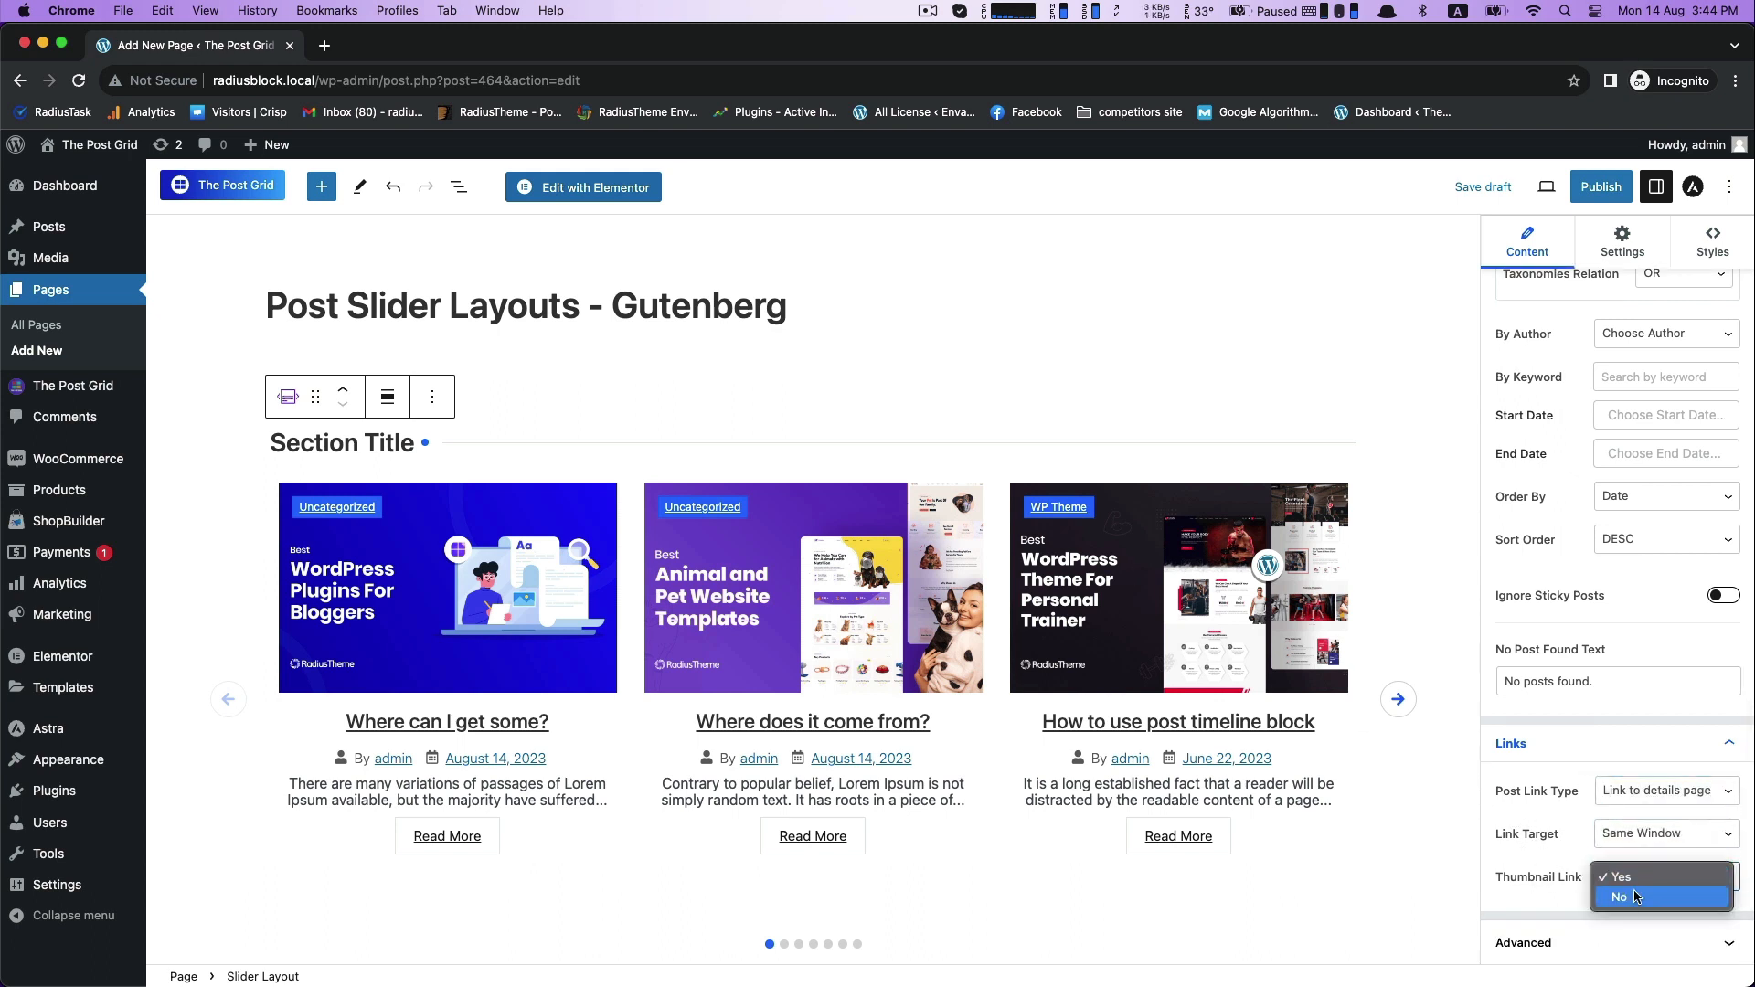
pyautogui.click(1637, 897)
pyautogui.click(1670, 879)
pyautogui.click(1636, 883)
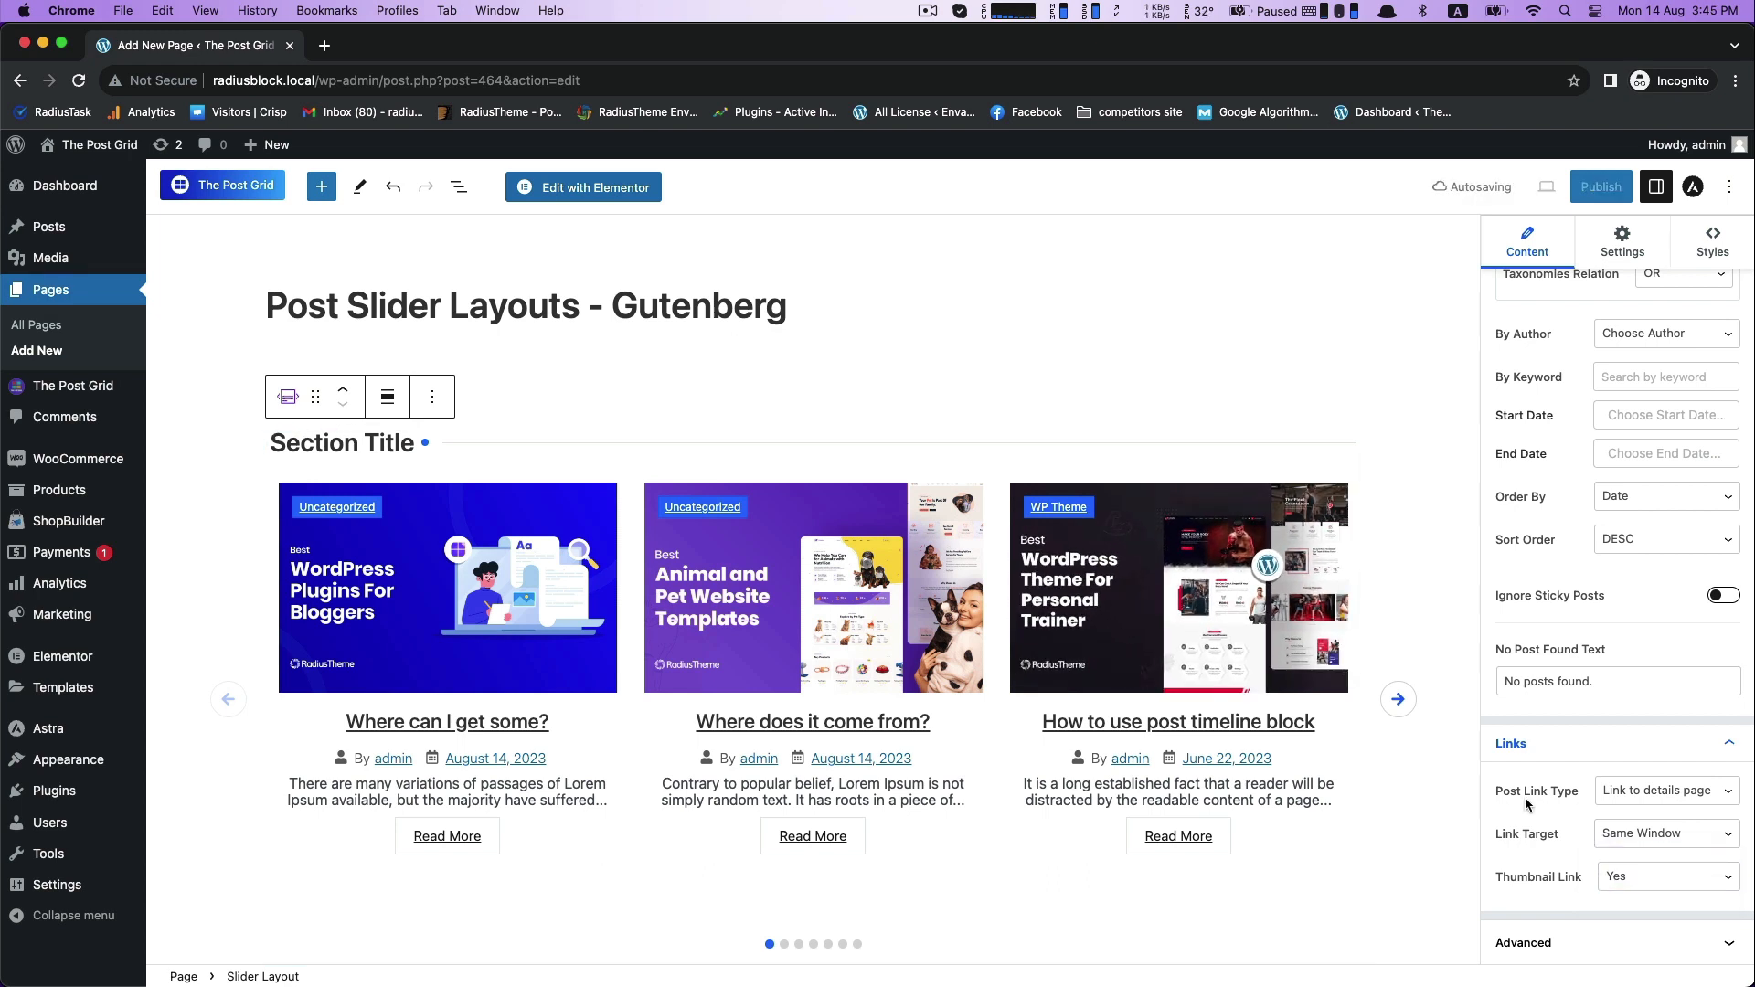
# - Open the slider block's Field Selection settings and bring the whole post slider into view
pyautogui.scroll(10, 1525, 801)
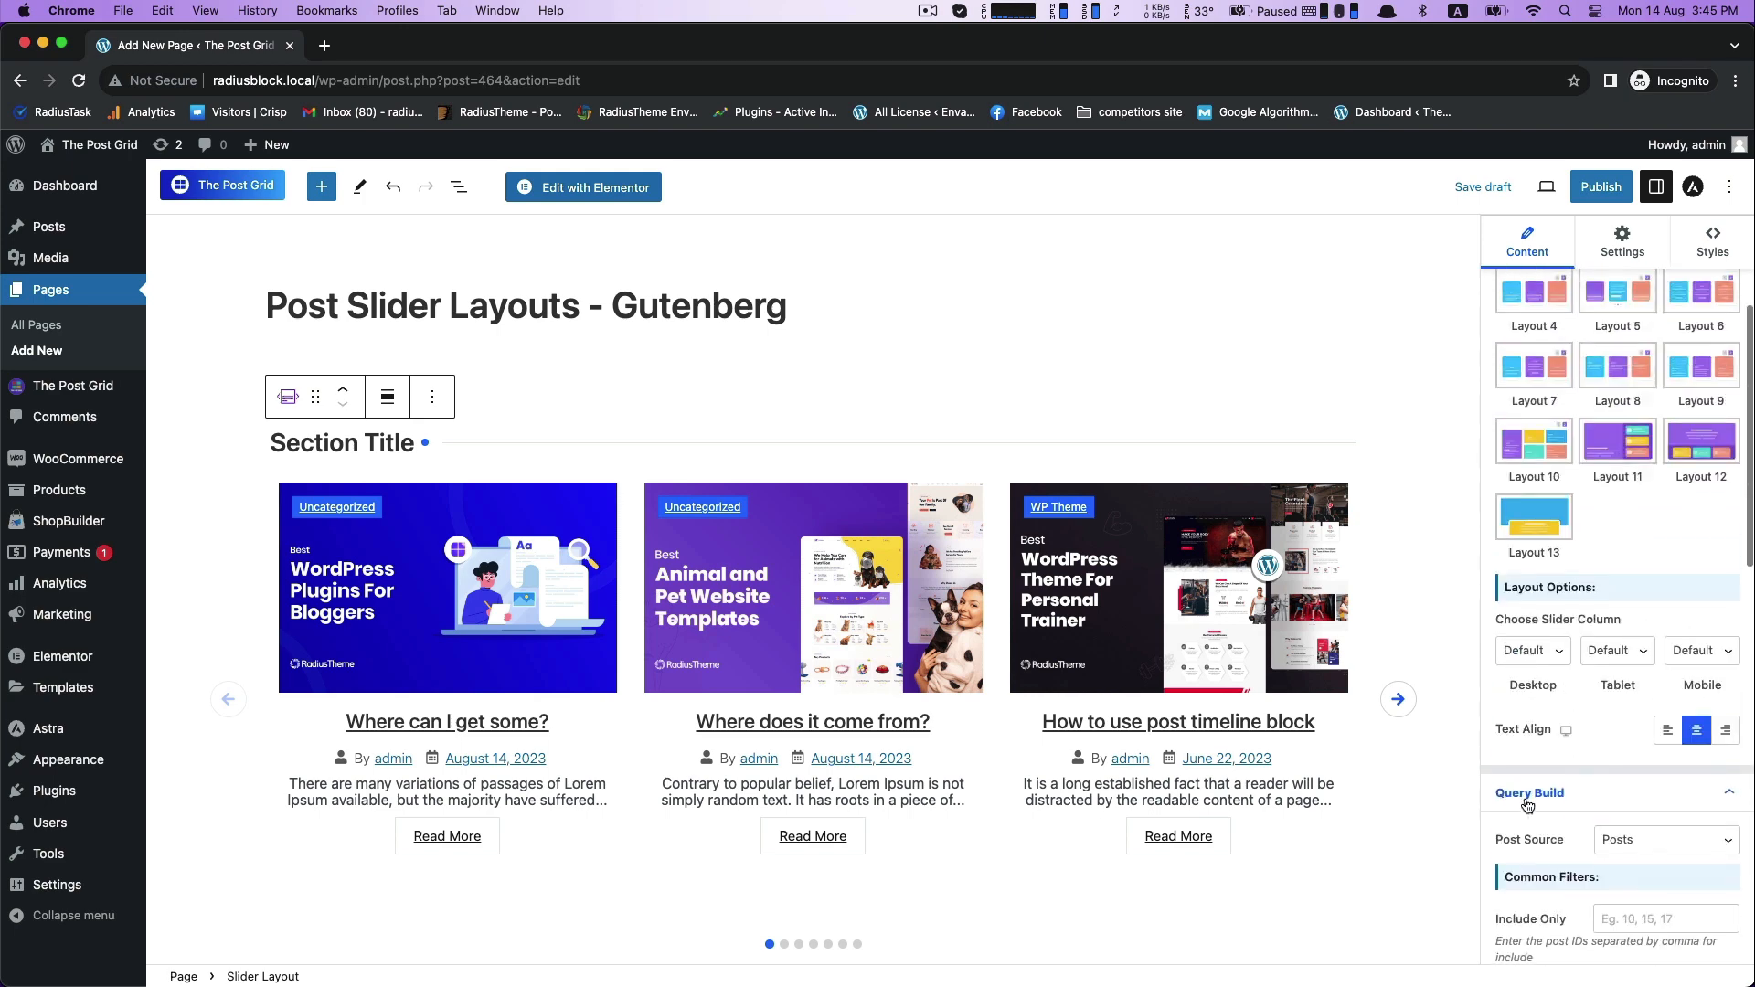
pyautogui.scroll(5, 1527, 804)
pyautogui.click(1611, 371)
pyautogui.scroll(-3, 1280, 442)
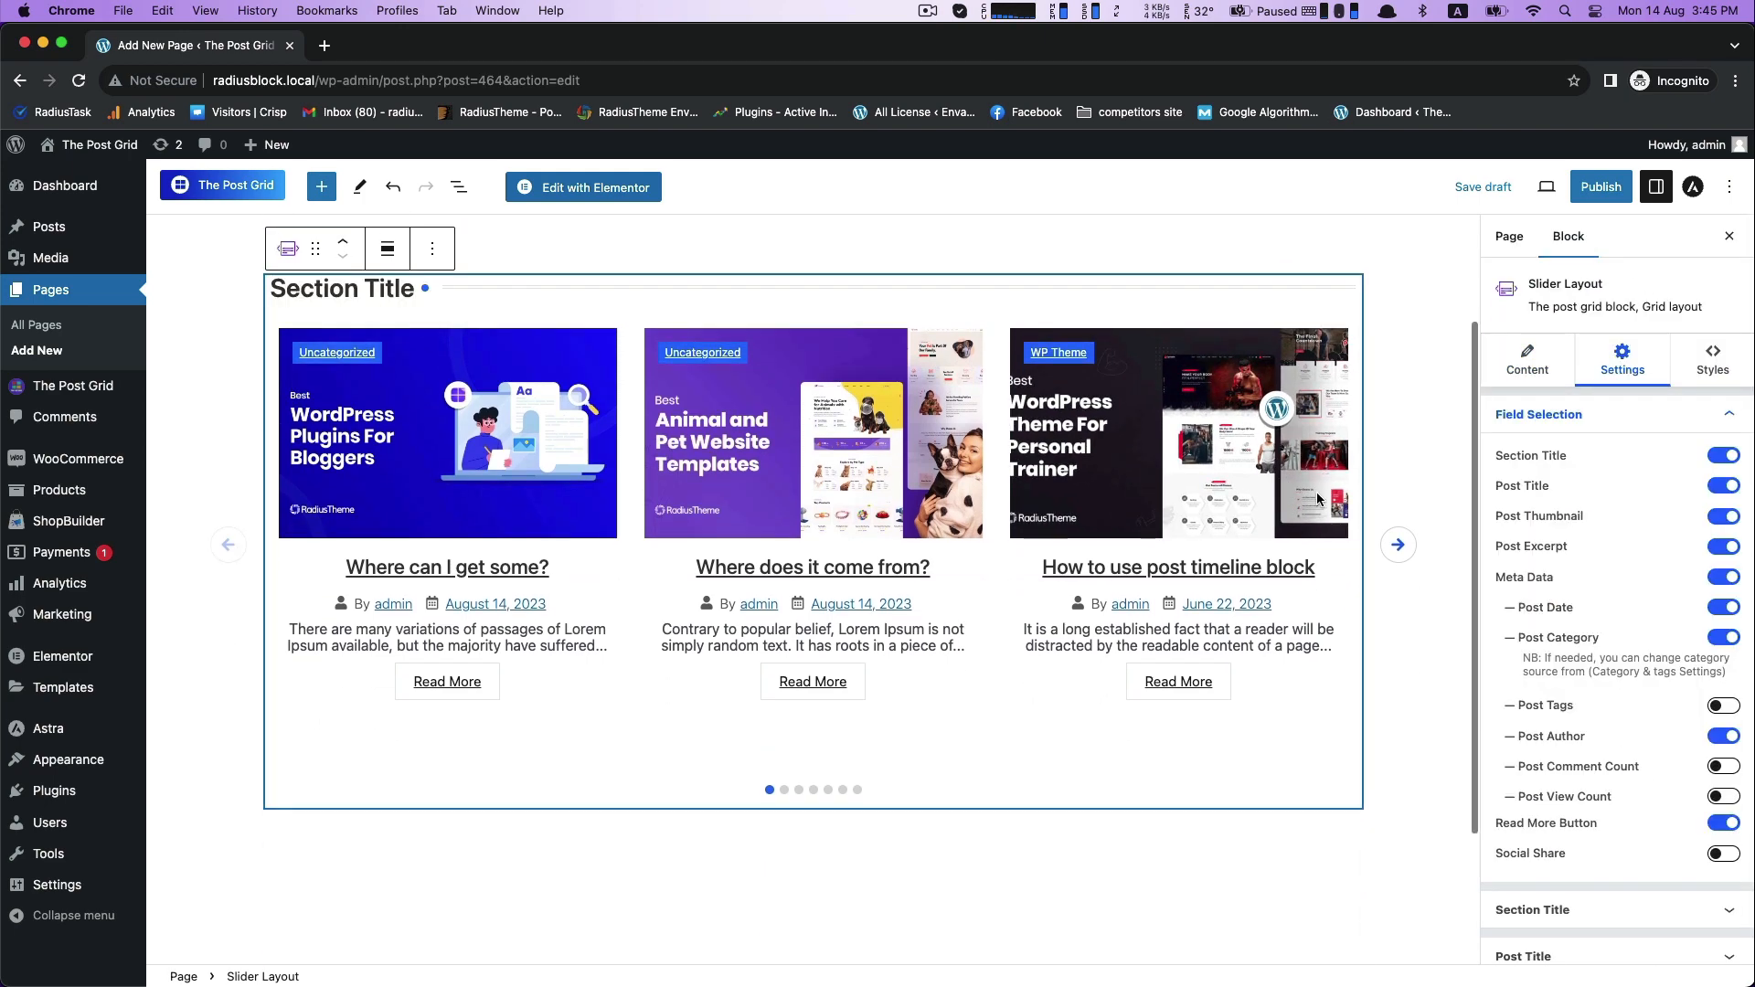
# - Turn off Meta Data in the slider's displayed fields
pyautogui.click(1719, 584)
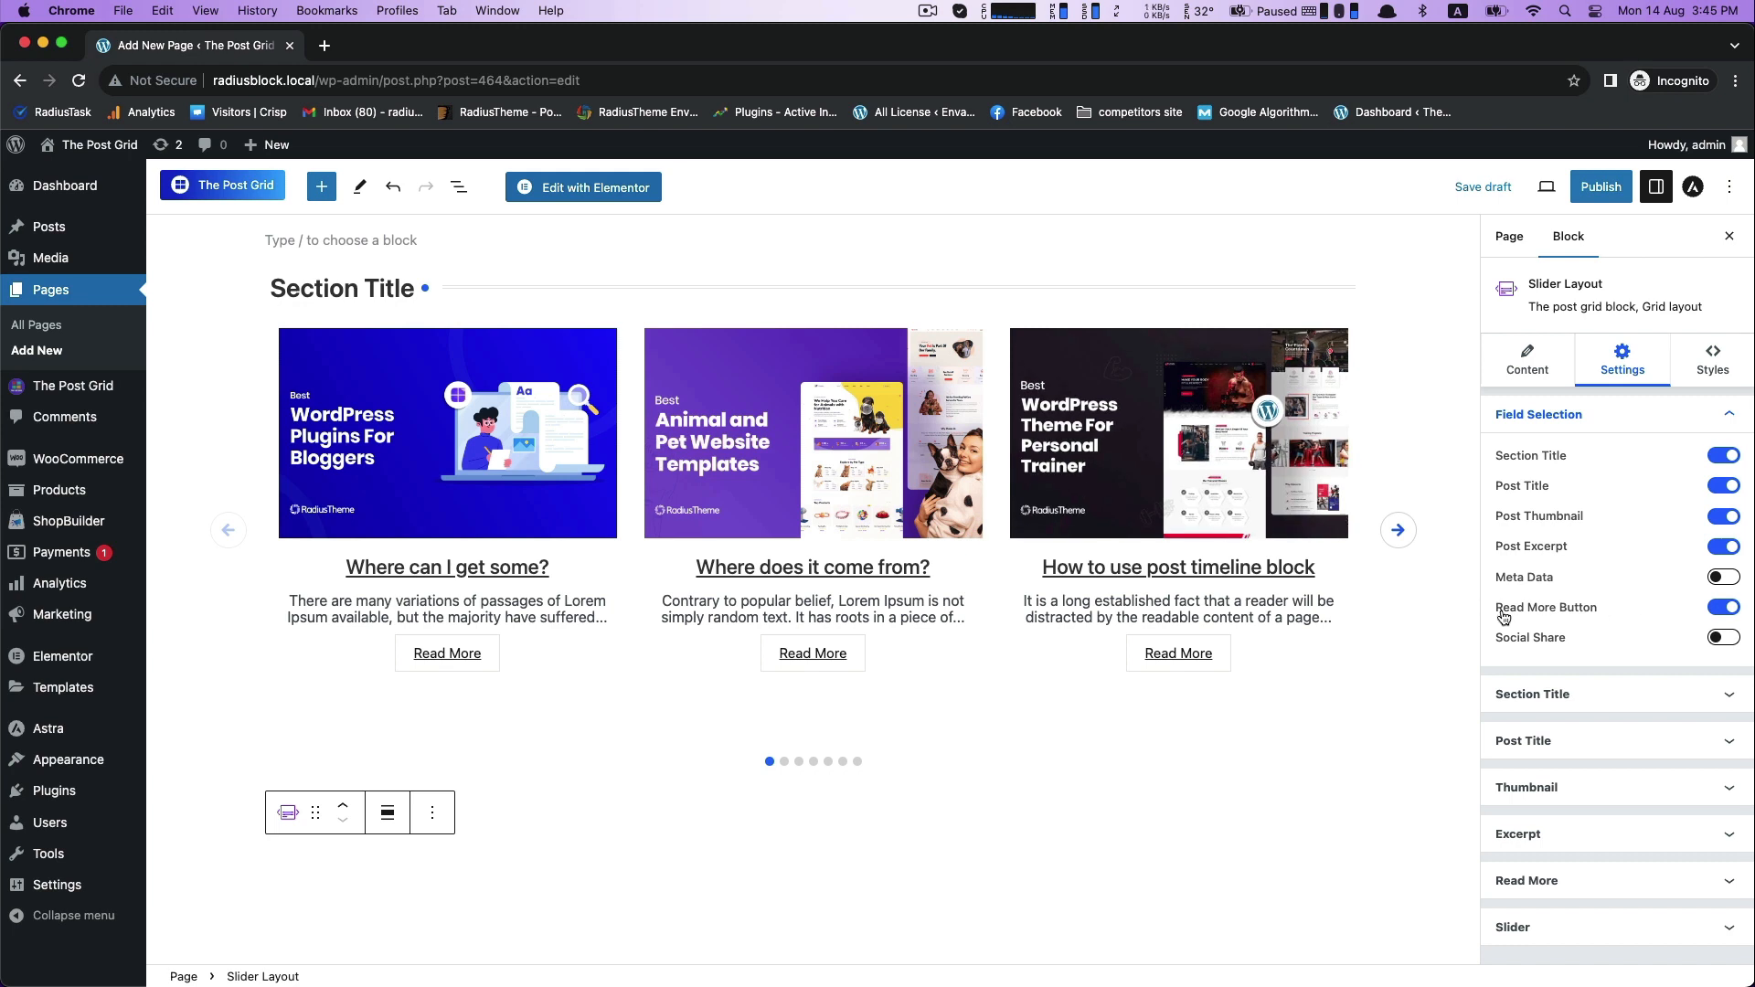
pyautogui.scroll(1, 1397, 611)
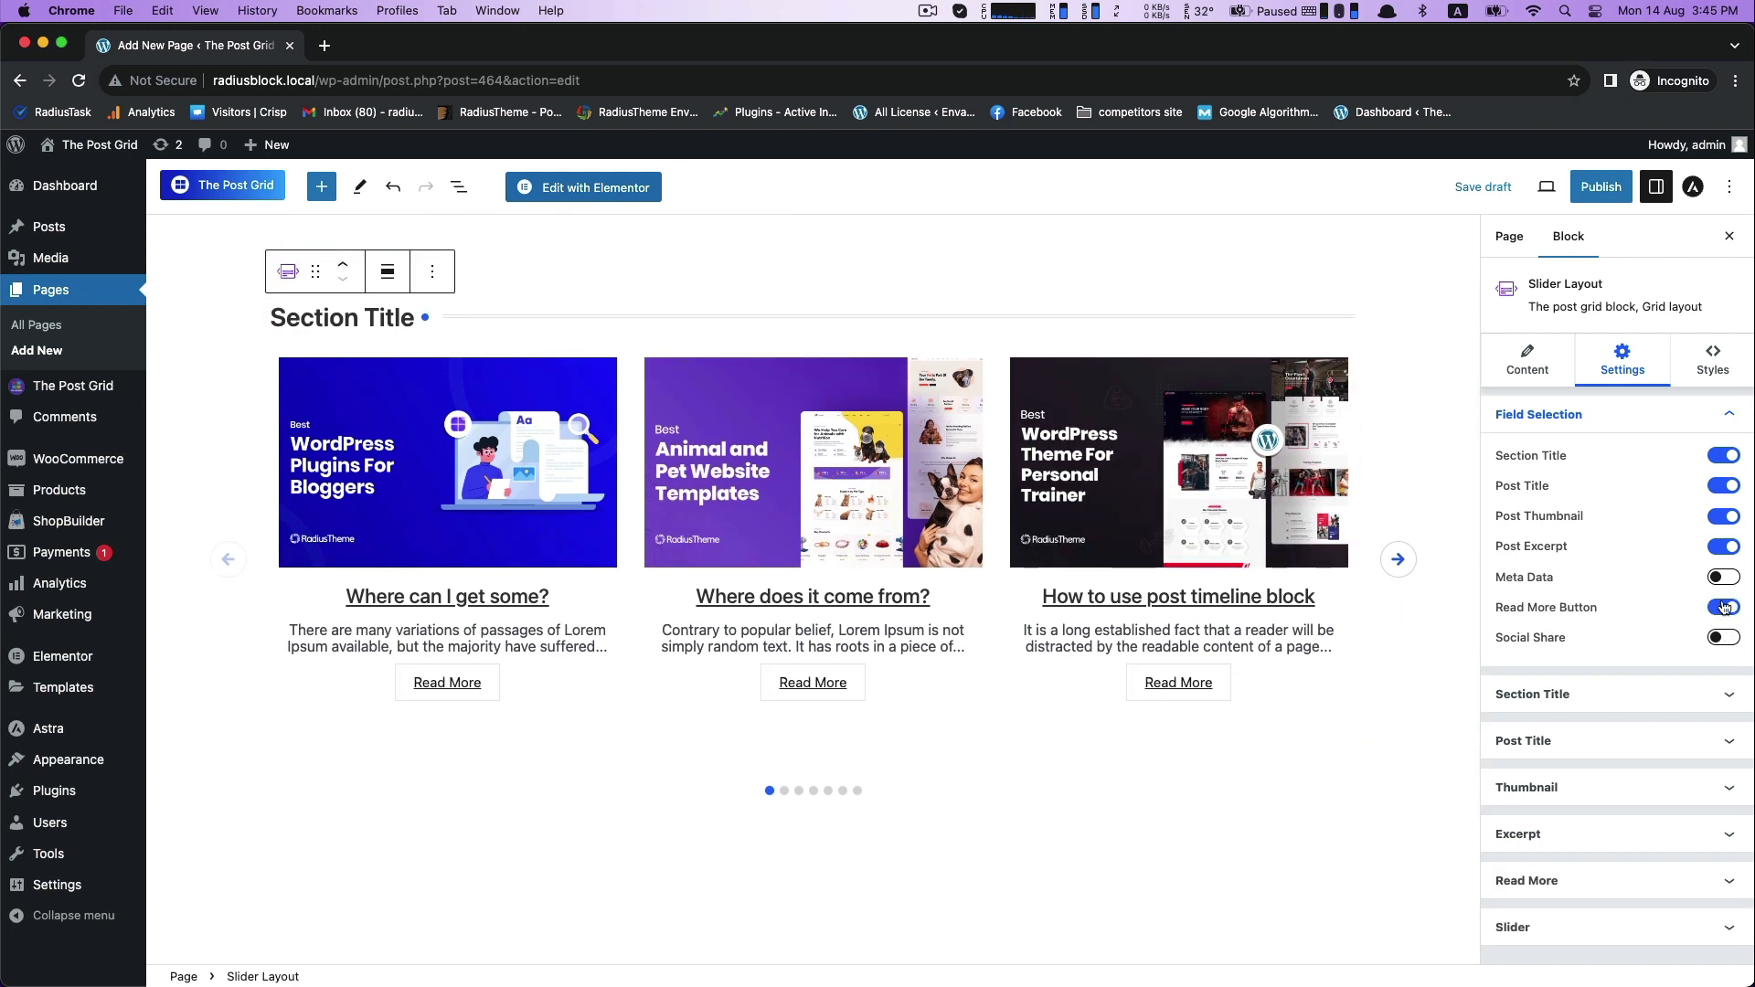
# - Try hiding the post excerpt and the section title, and turn both fields back on
pyautogui.click(1725, 549)
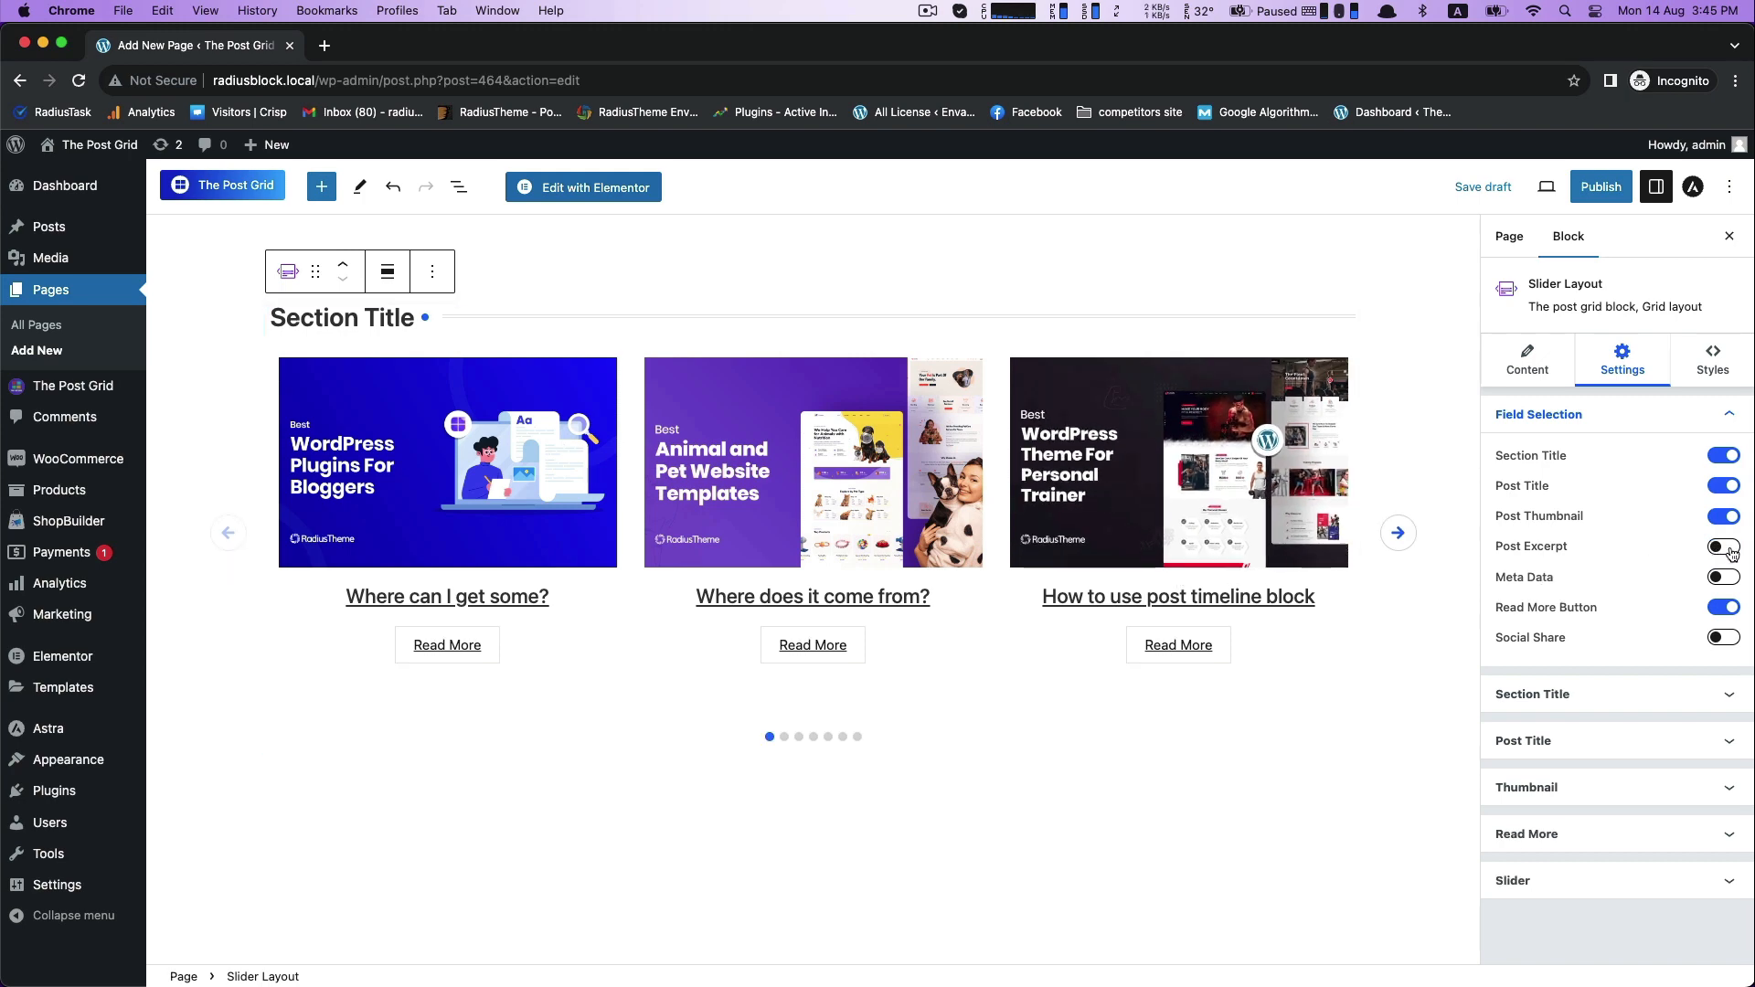
pyautogui.click(1725, 550)
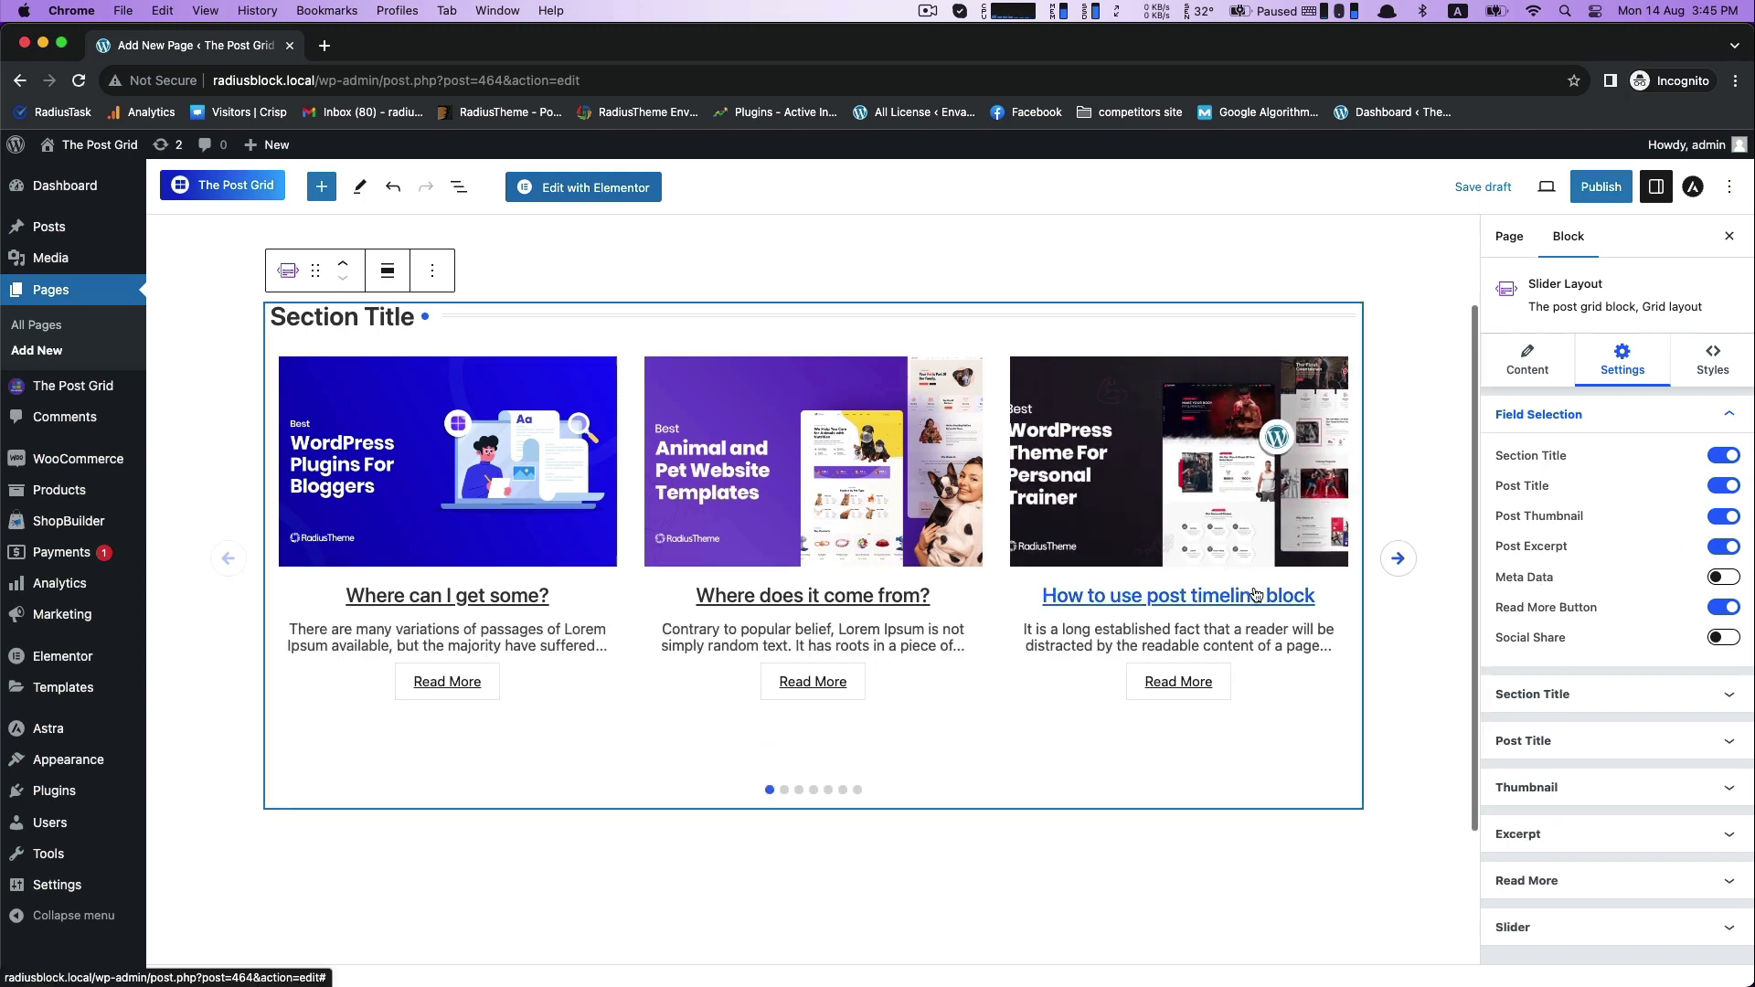
pyautogui.scroll(1, 1188, 603)
pyautogui.click(1716, 459)
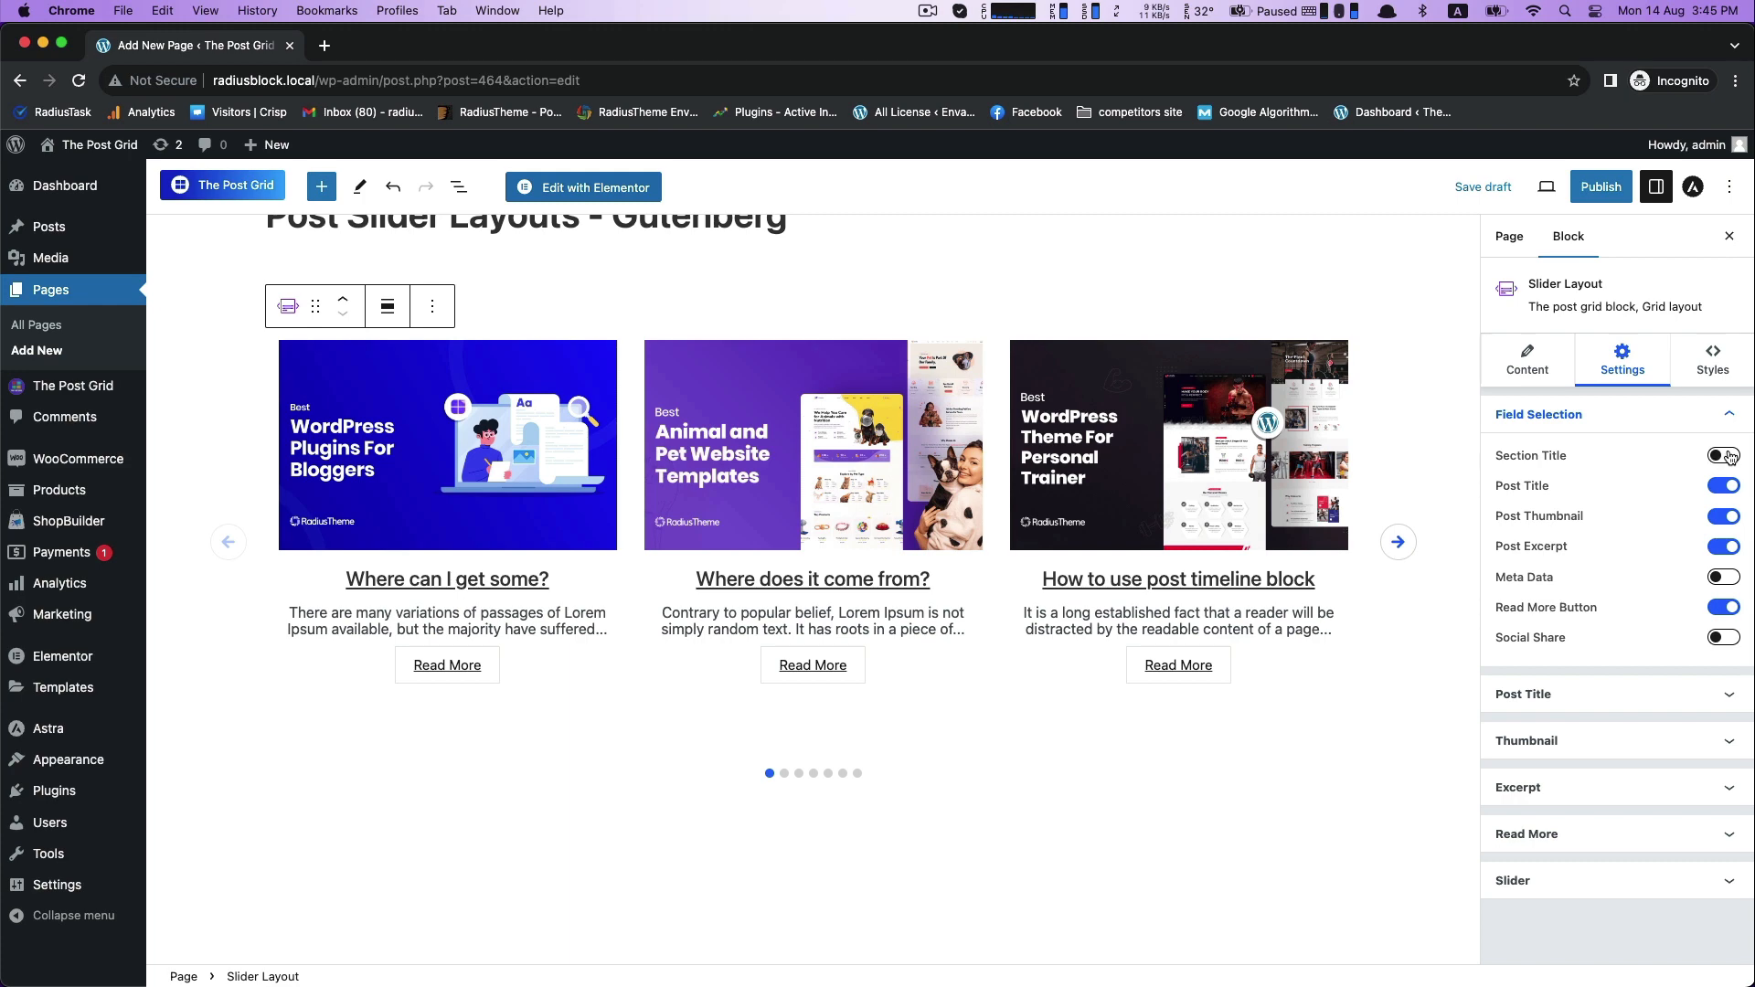
pyautogui.click(1729, 456)
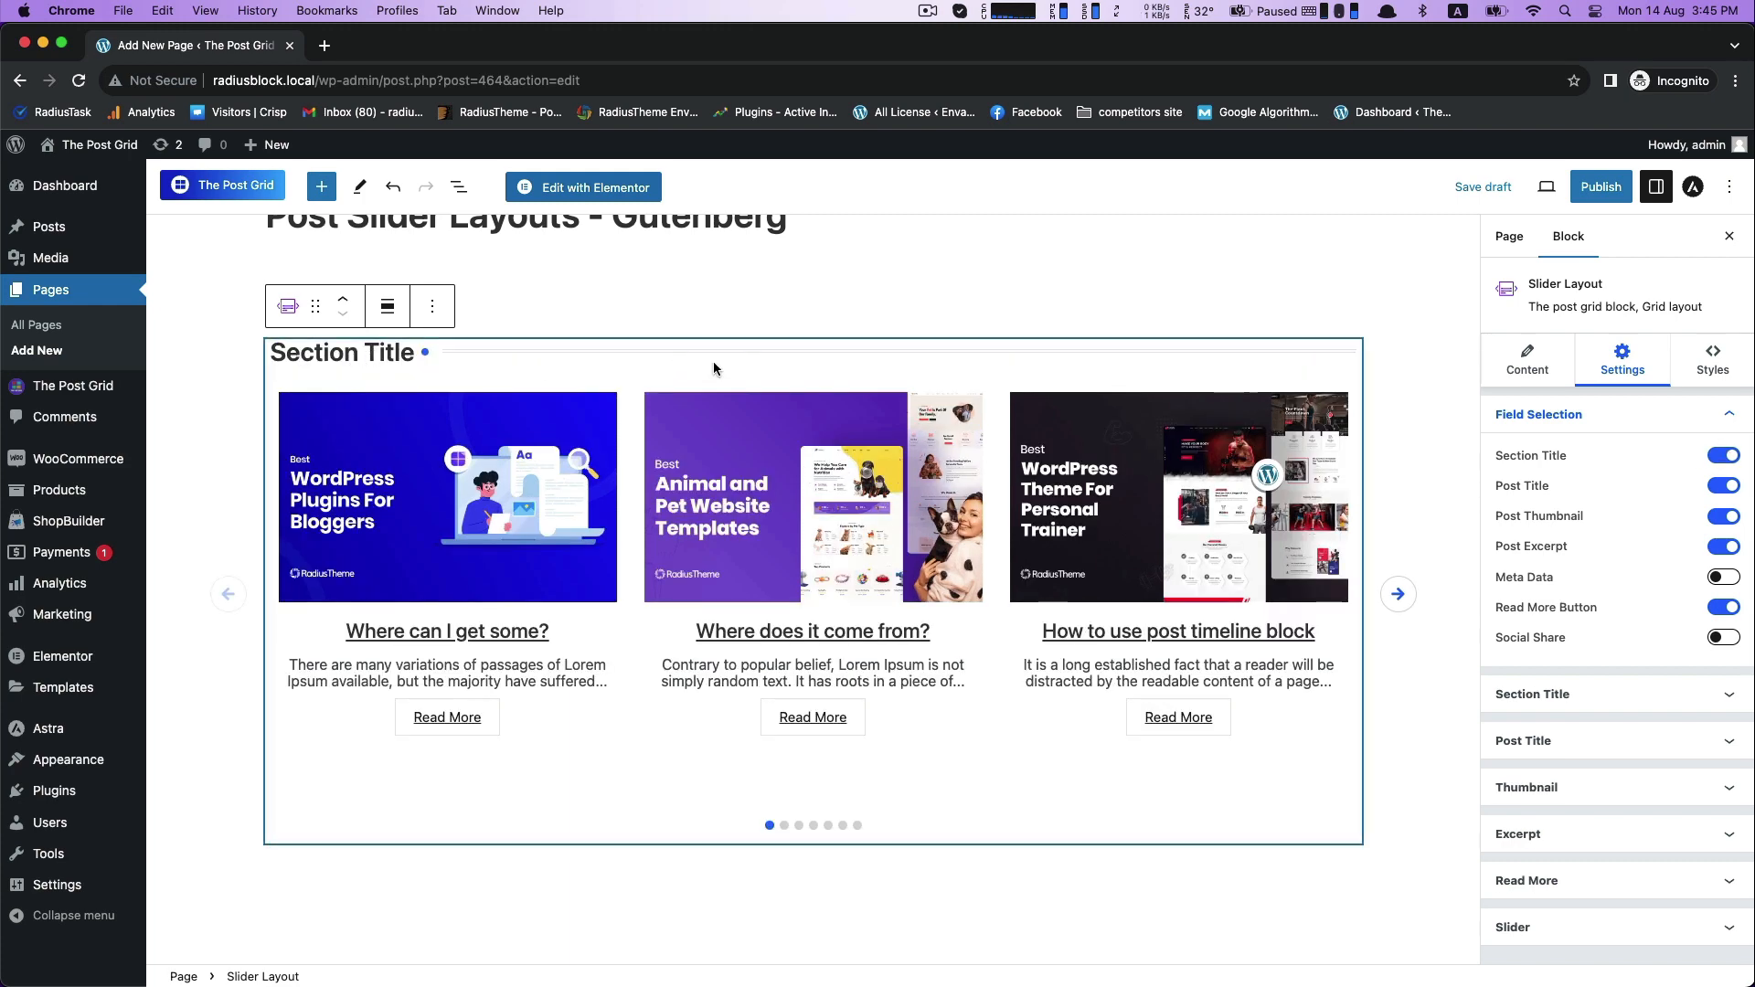
pyautogui.click(1718, 456)
pyautogui.click(1731, 459)
# - Set the section title's Title Source to Page Title
pyautogui.click(1611, 695)
pyautogui.scroll(-2, 1697, 662)
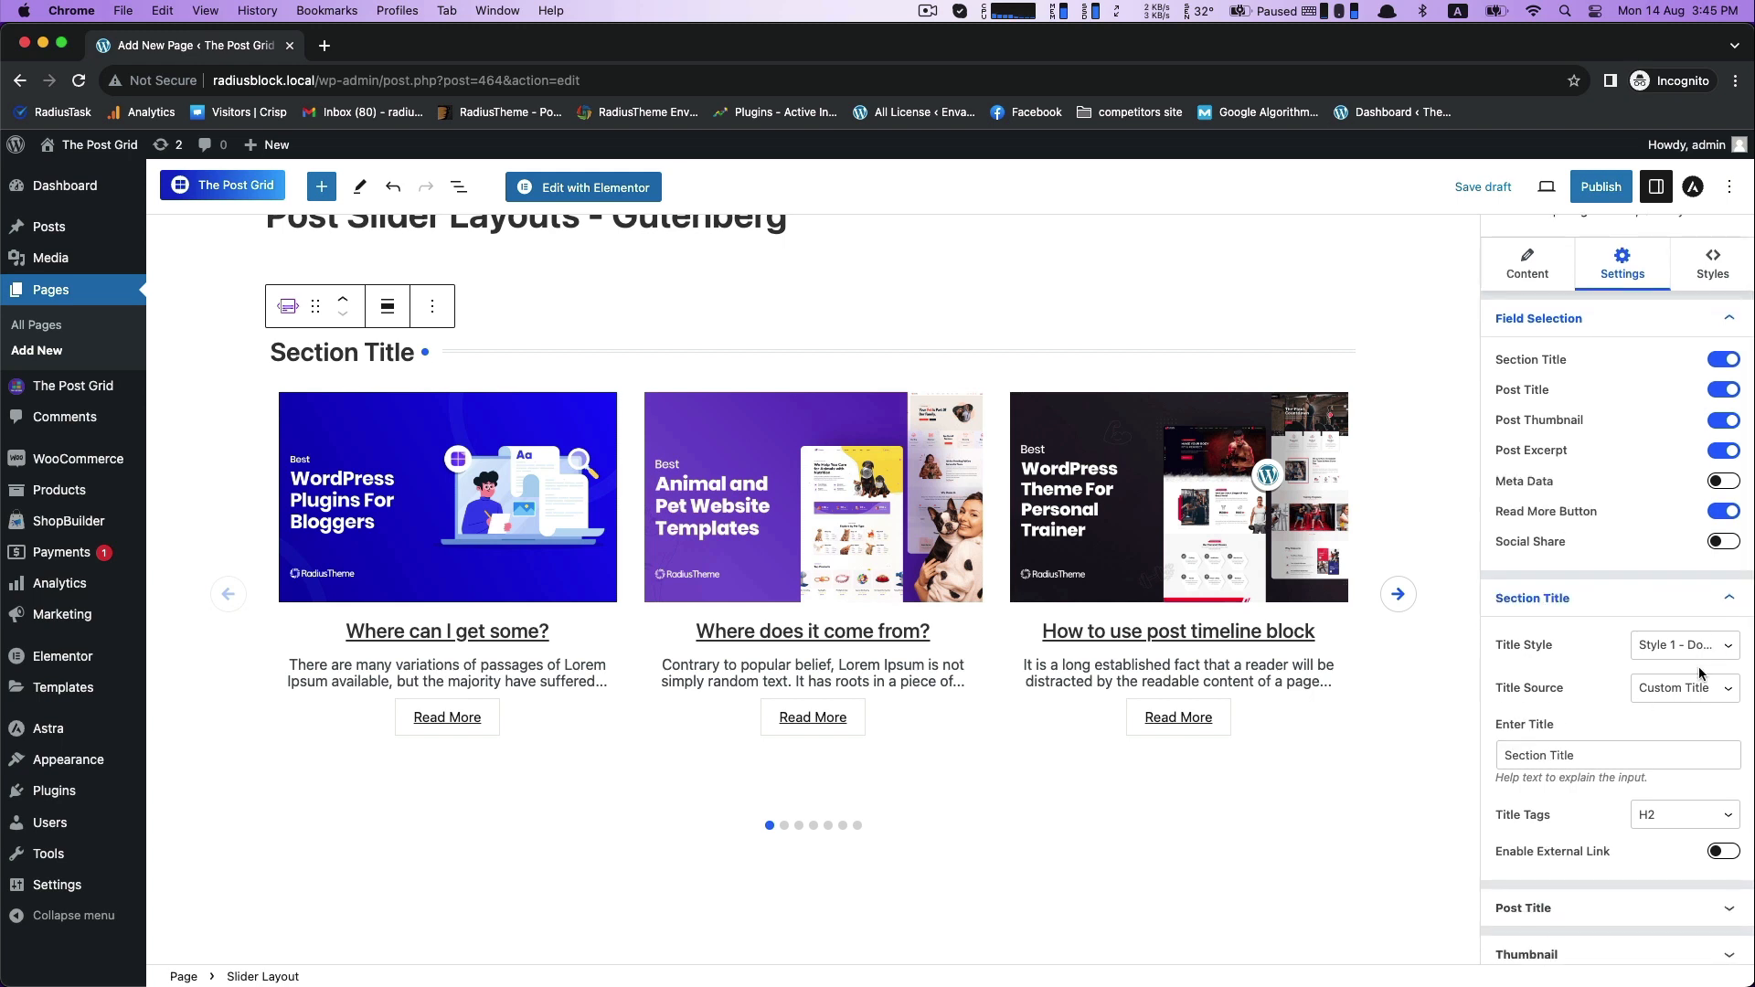
pyautogui.click(1697, 687)
pyautogui.click(1665, 674)
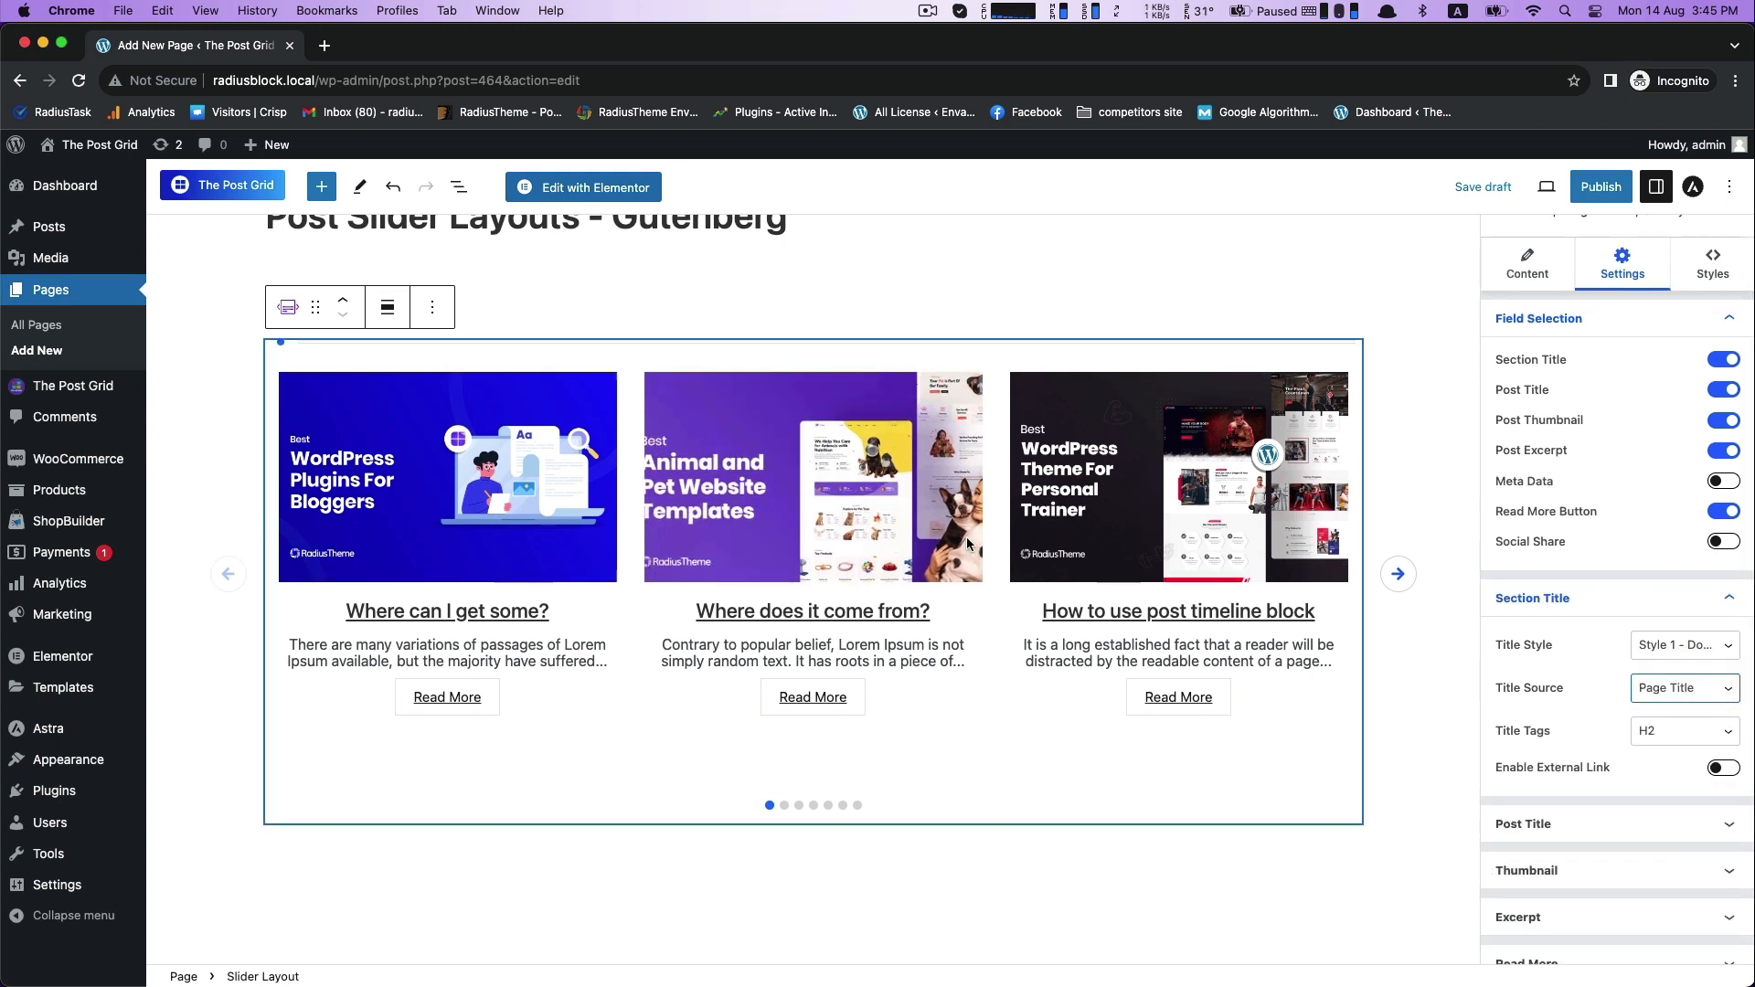
# - Set the post title's heading tag to H2
pyautogui.click(1647, 841)
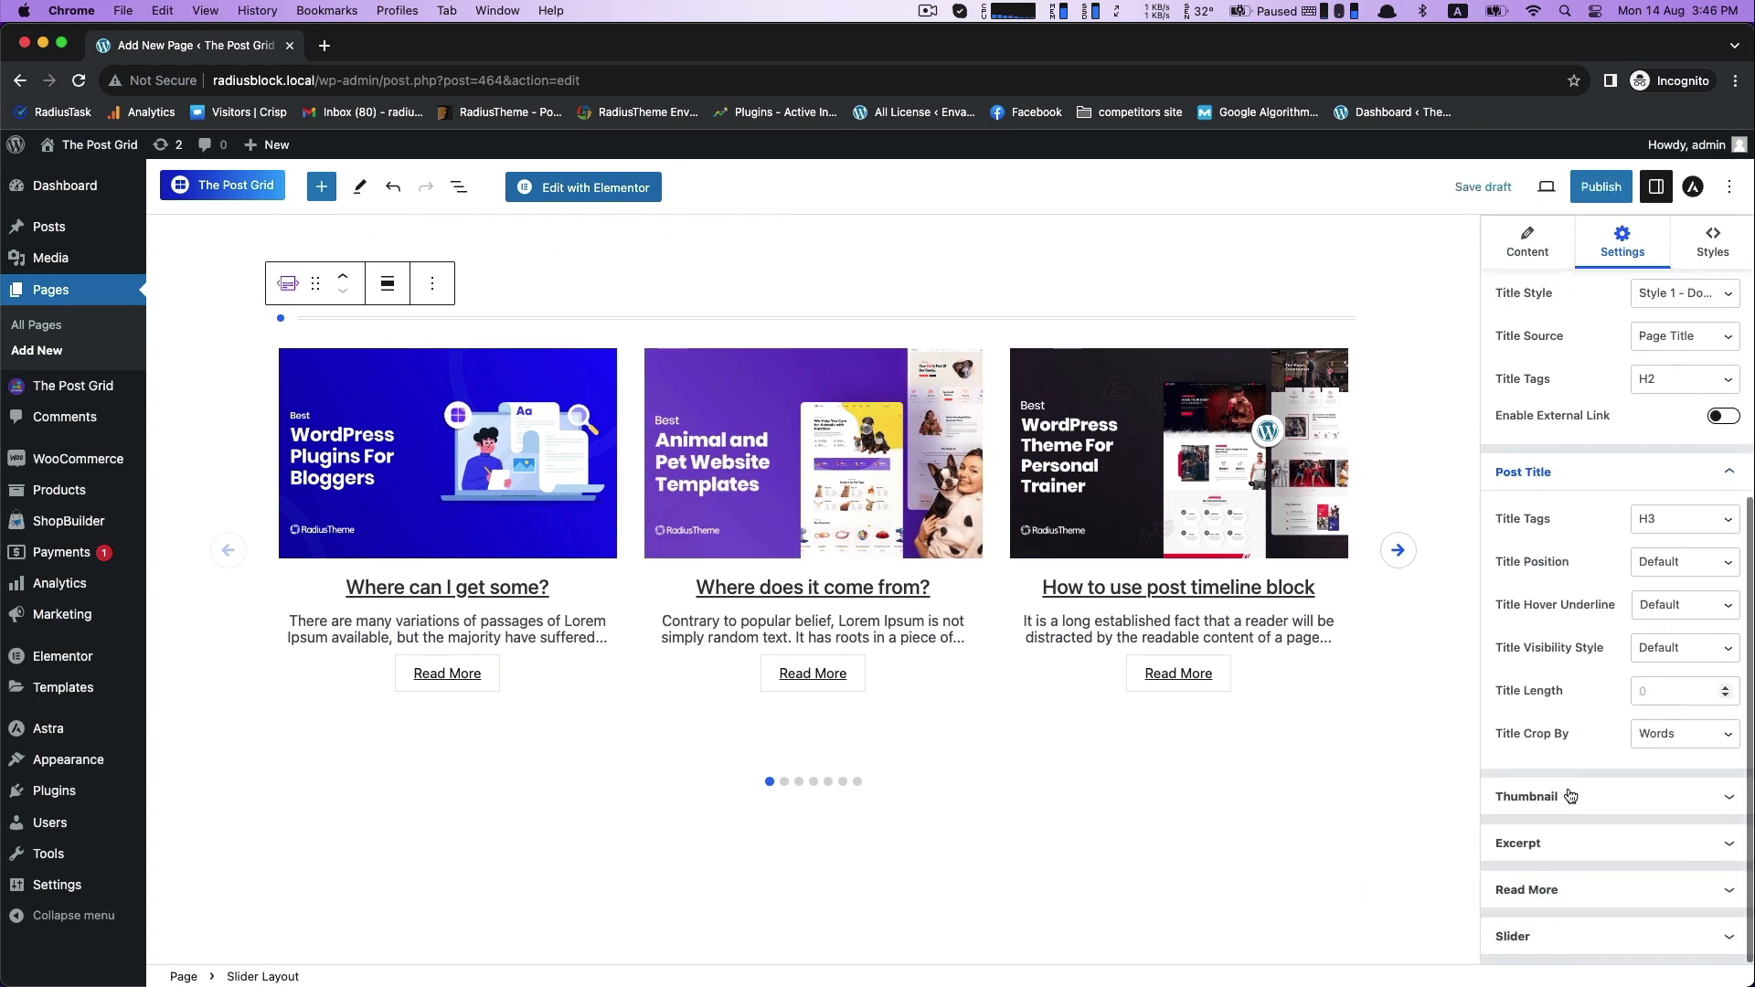
pyautogui.click(1671, 527)
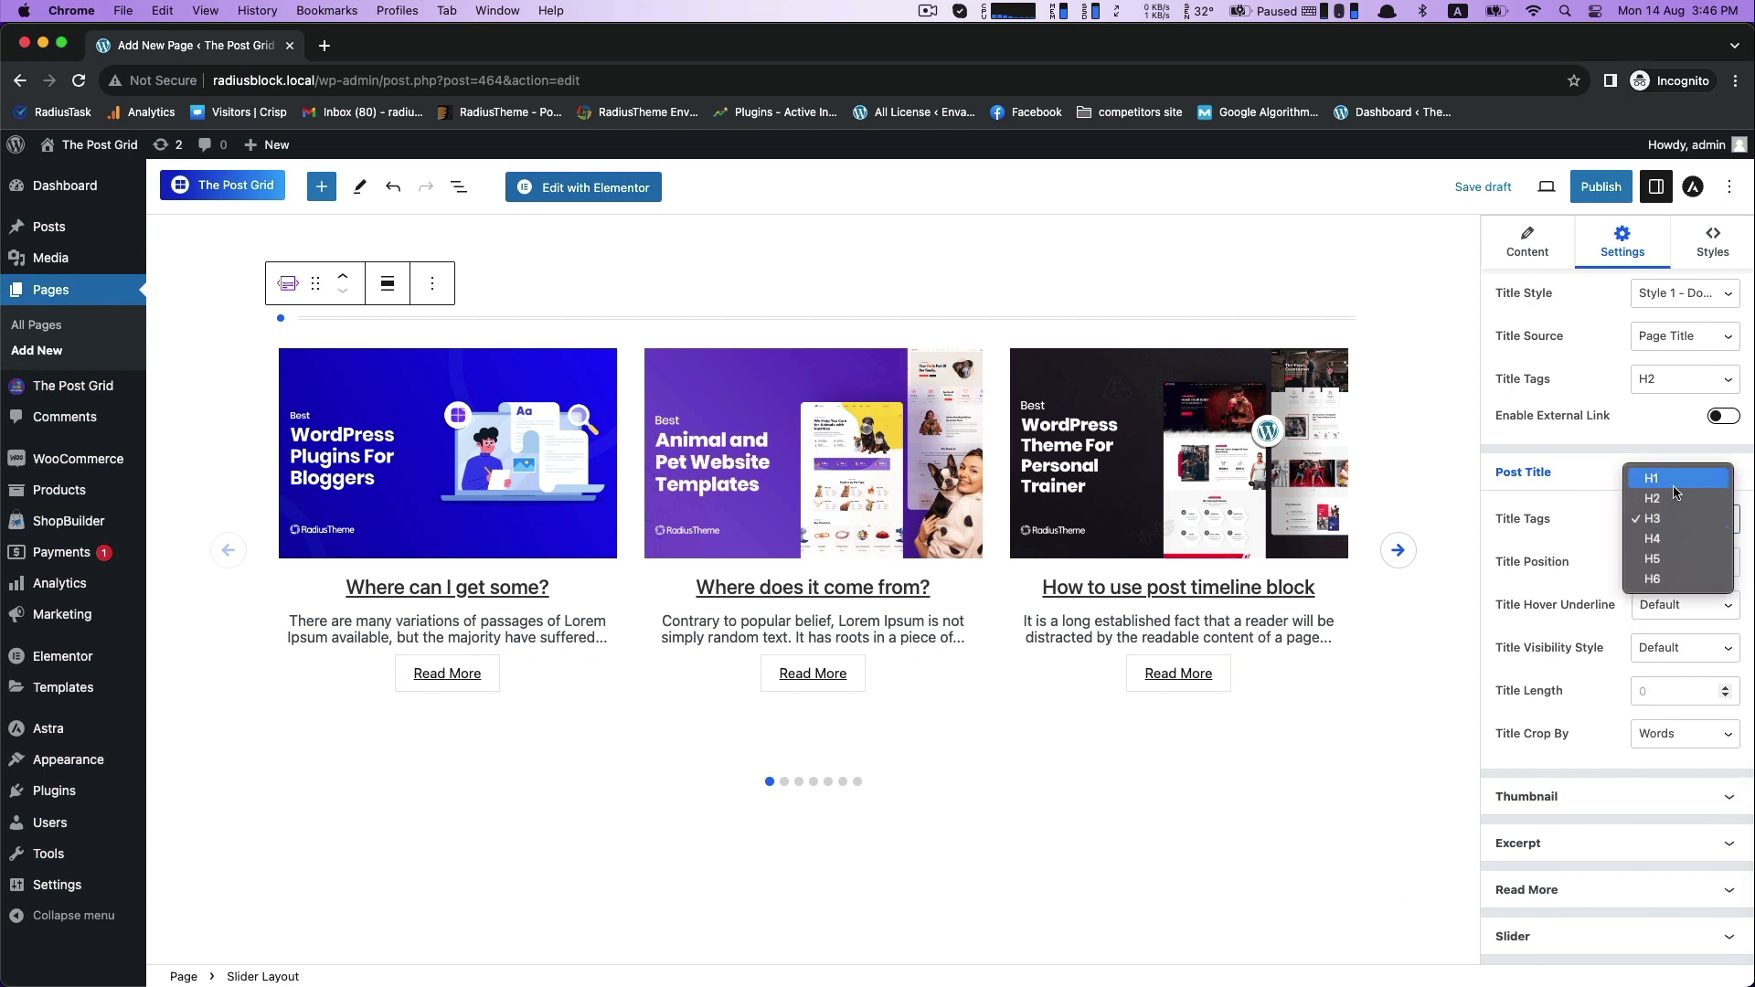
pyautogui.click(1673, 498)
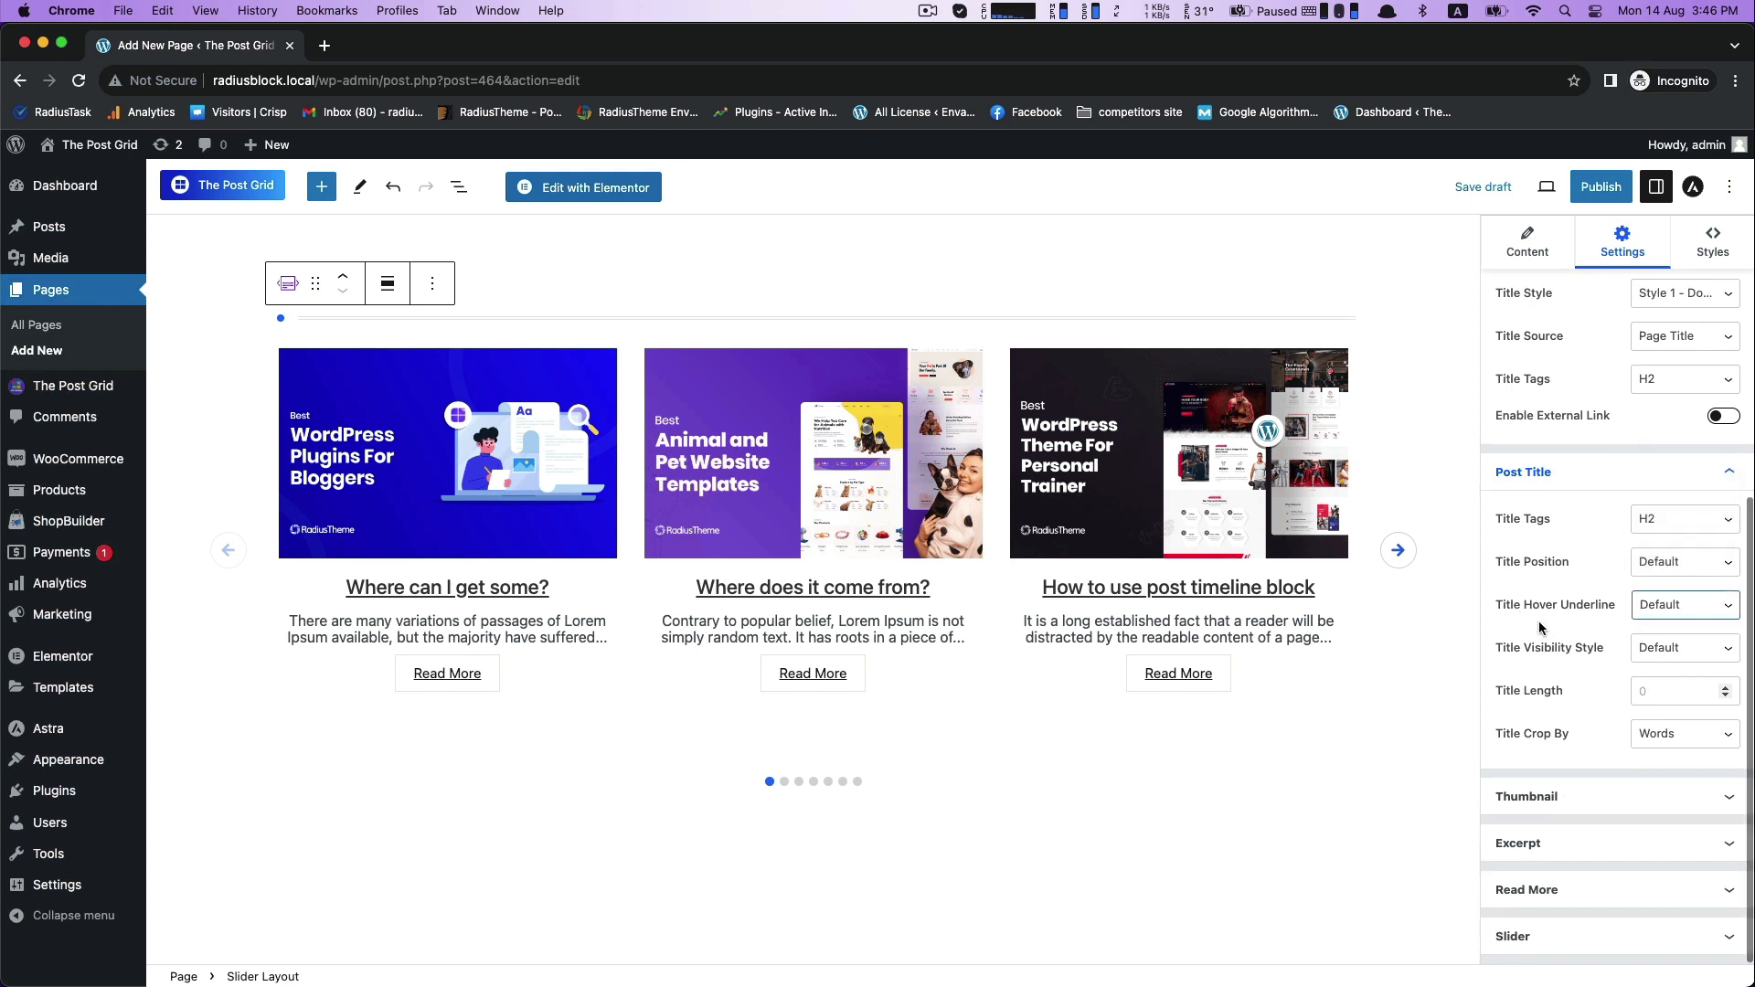
# - Try the Above Image position for the post titles, and set Title Position to Below Image
pyautogui.scroll(1, 1543, 627)
pyautogui.click(1699, 579)
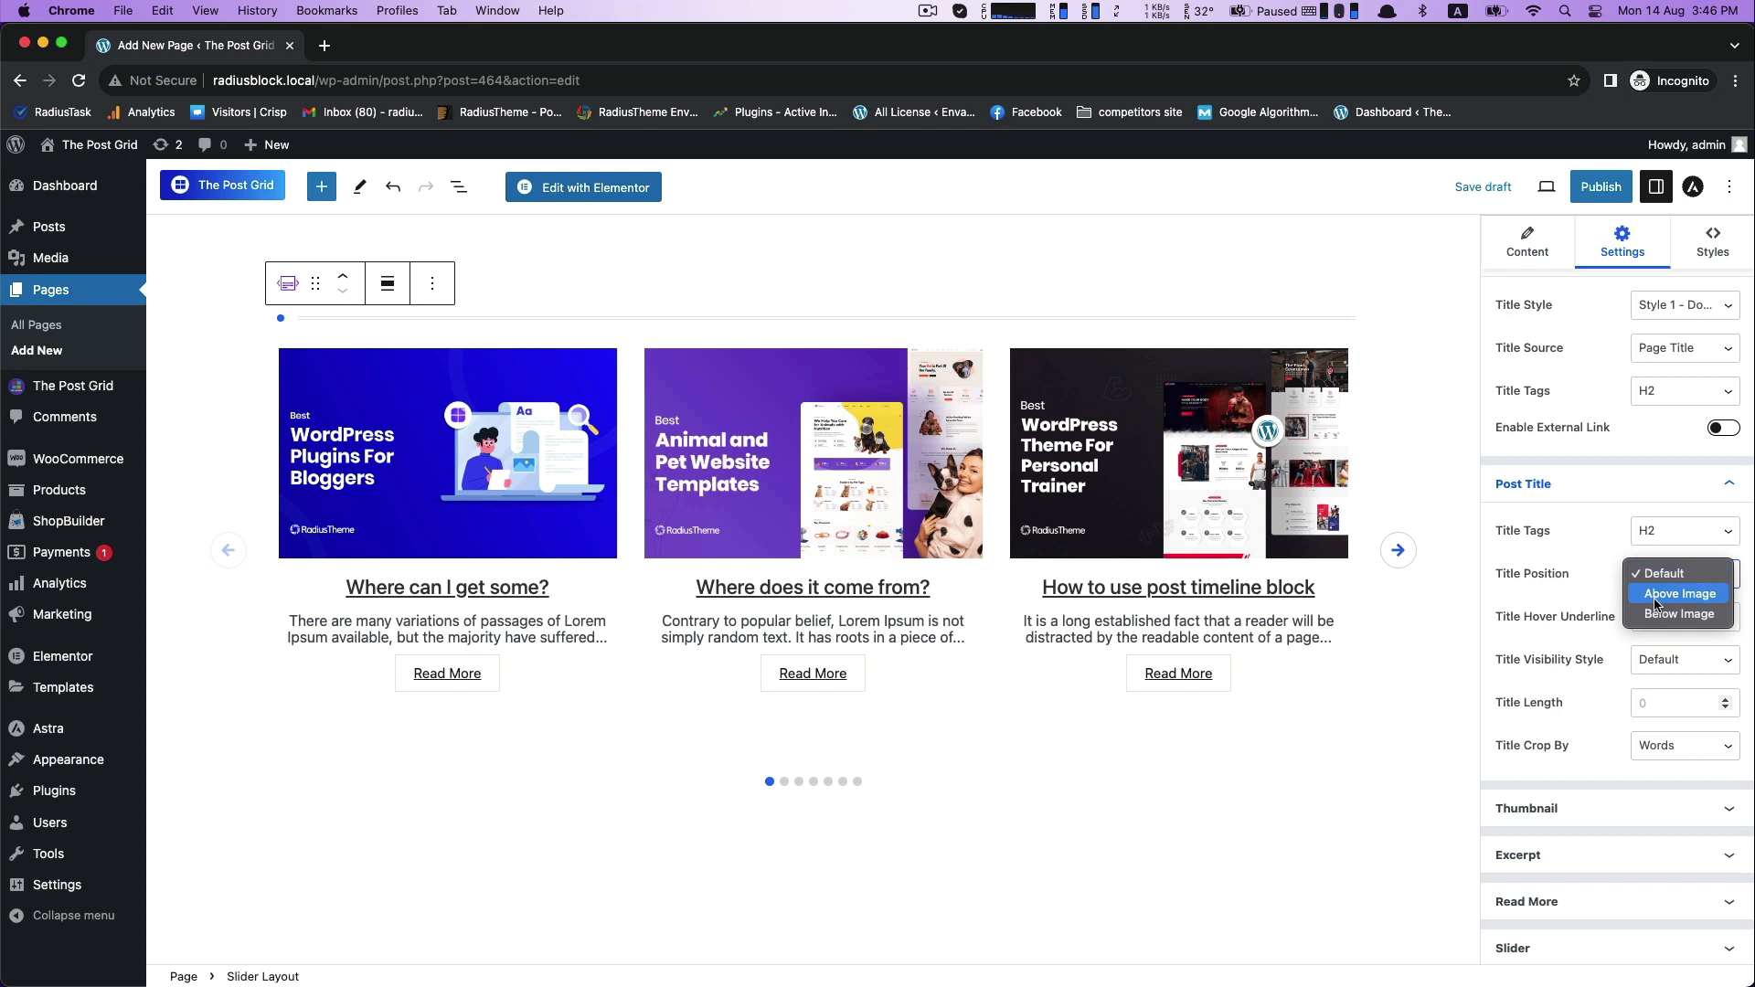
pyautogui.click(1656, 595)
pyautogui.click(1679, 574)
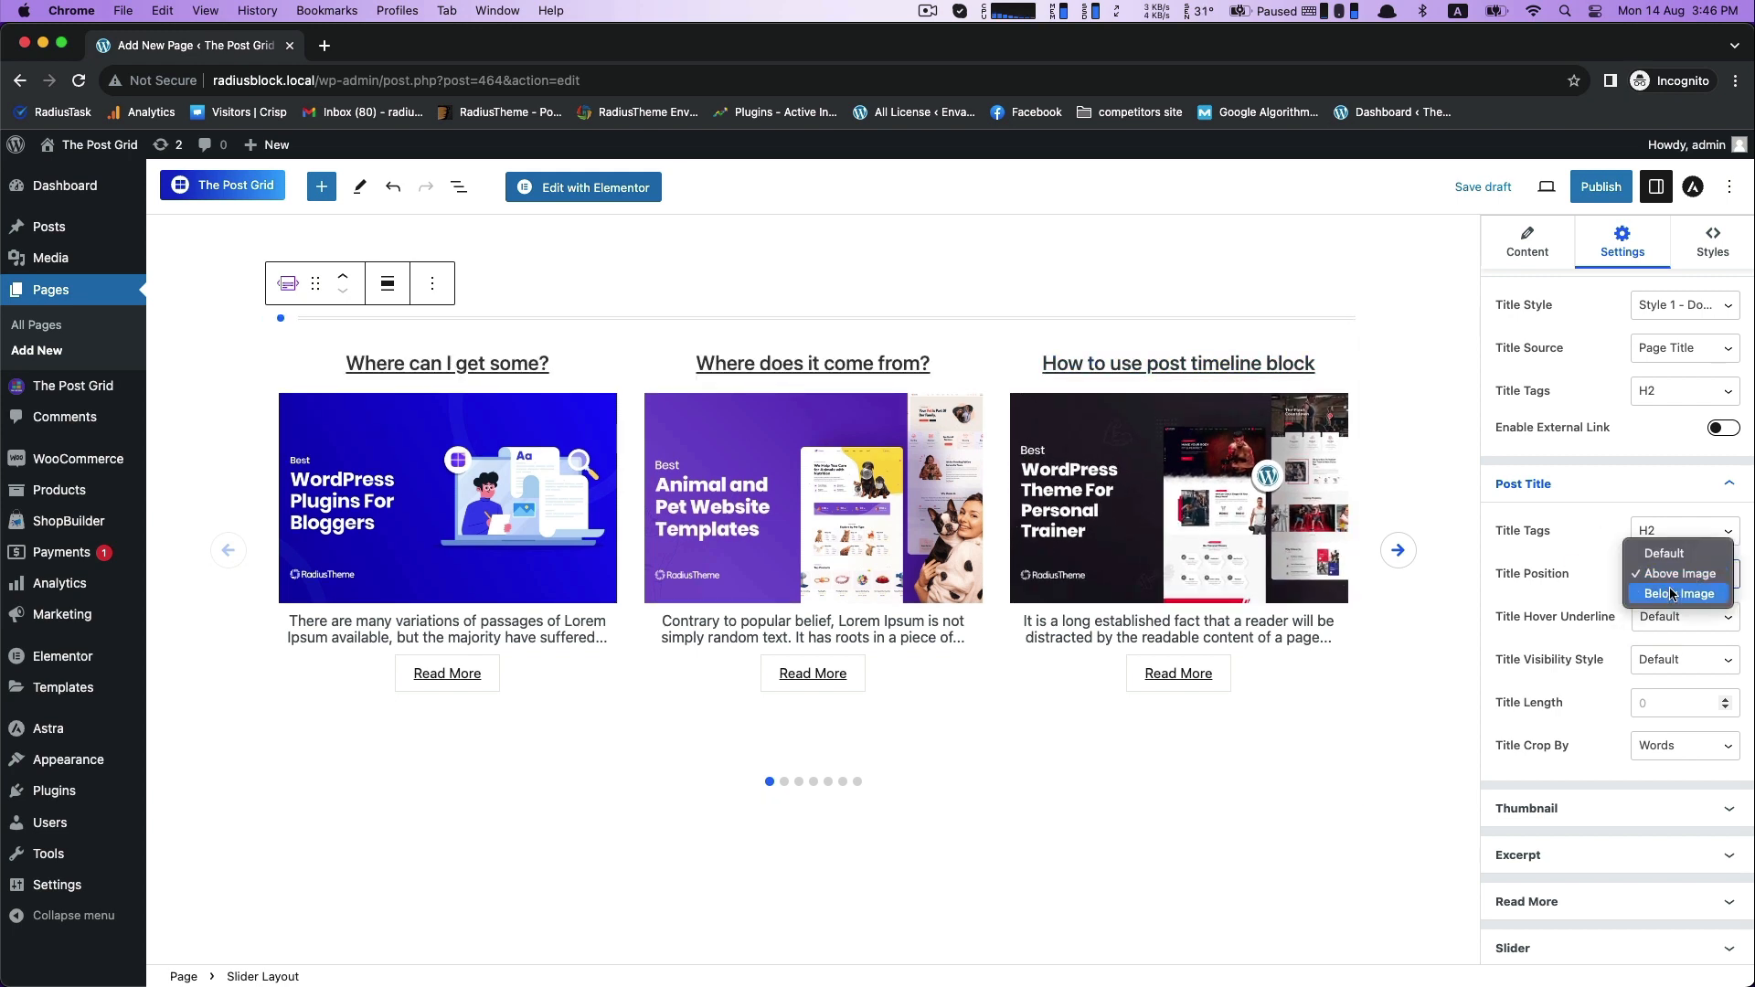
pyautogui.click(1669, 595)
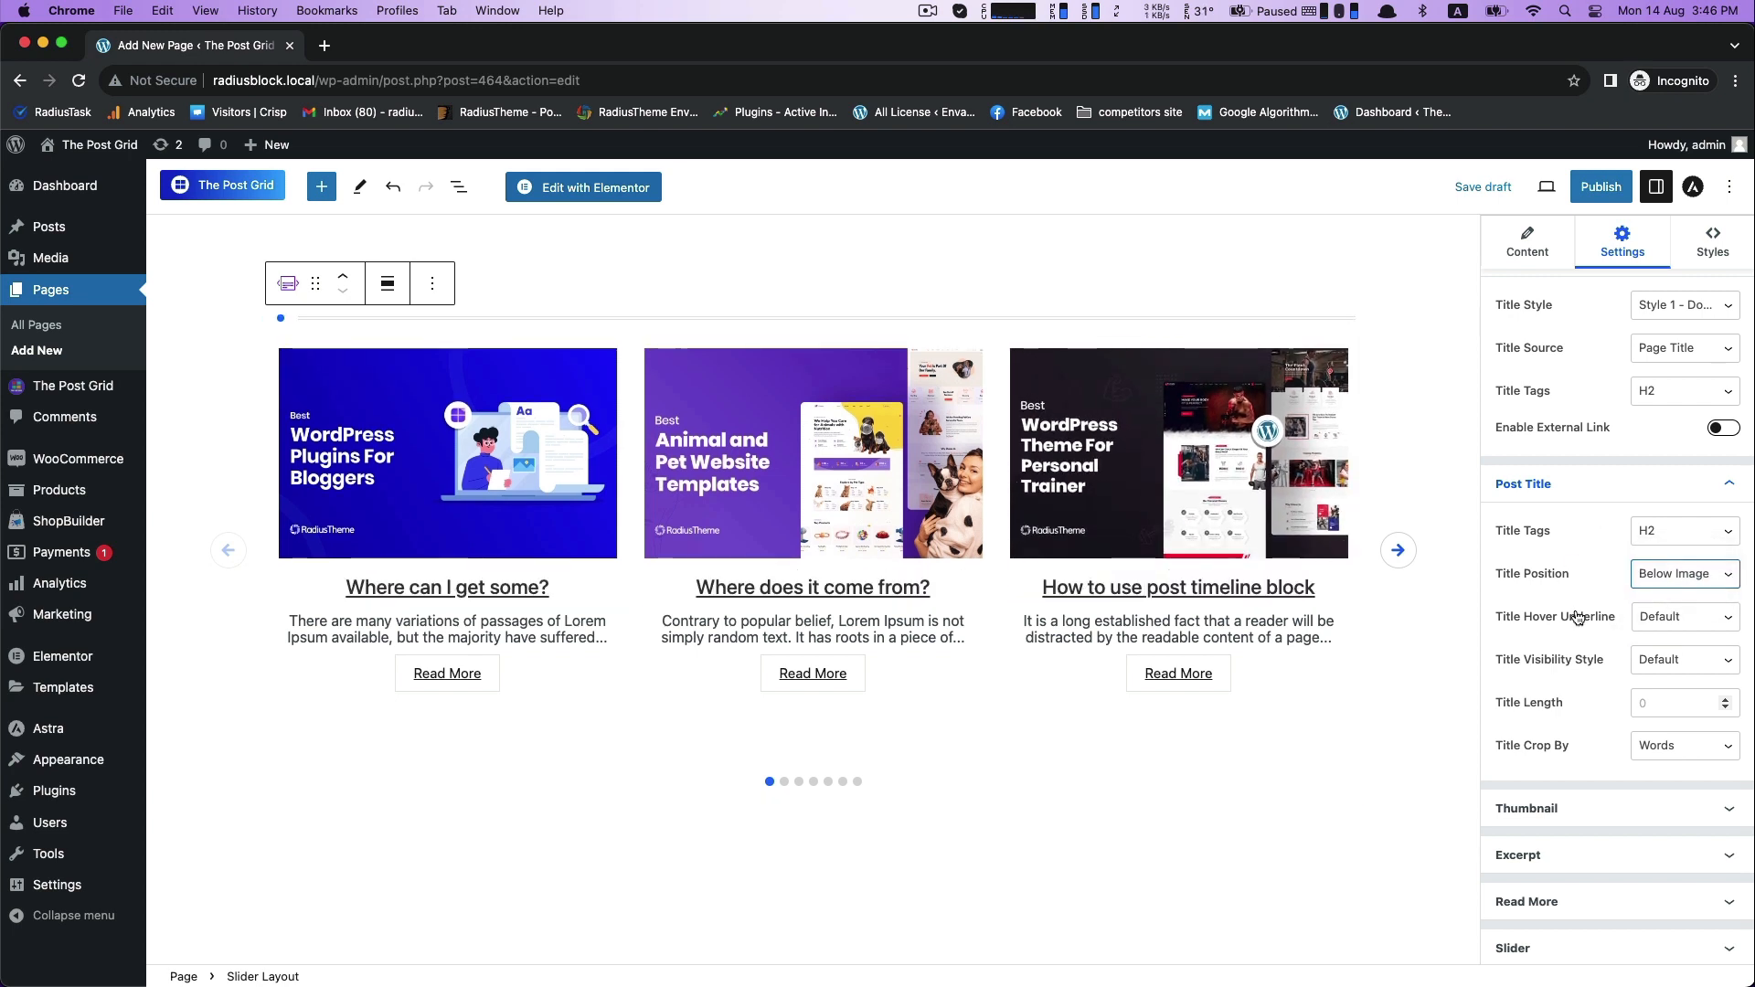
# - Set the thumbnail's Image Height to 225
pyautogui.scroll(-1, 1578, 618)
pyautogui.click(1609, 790)
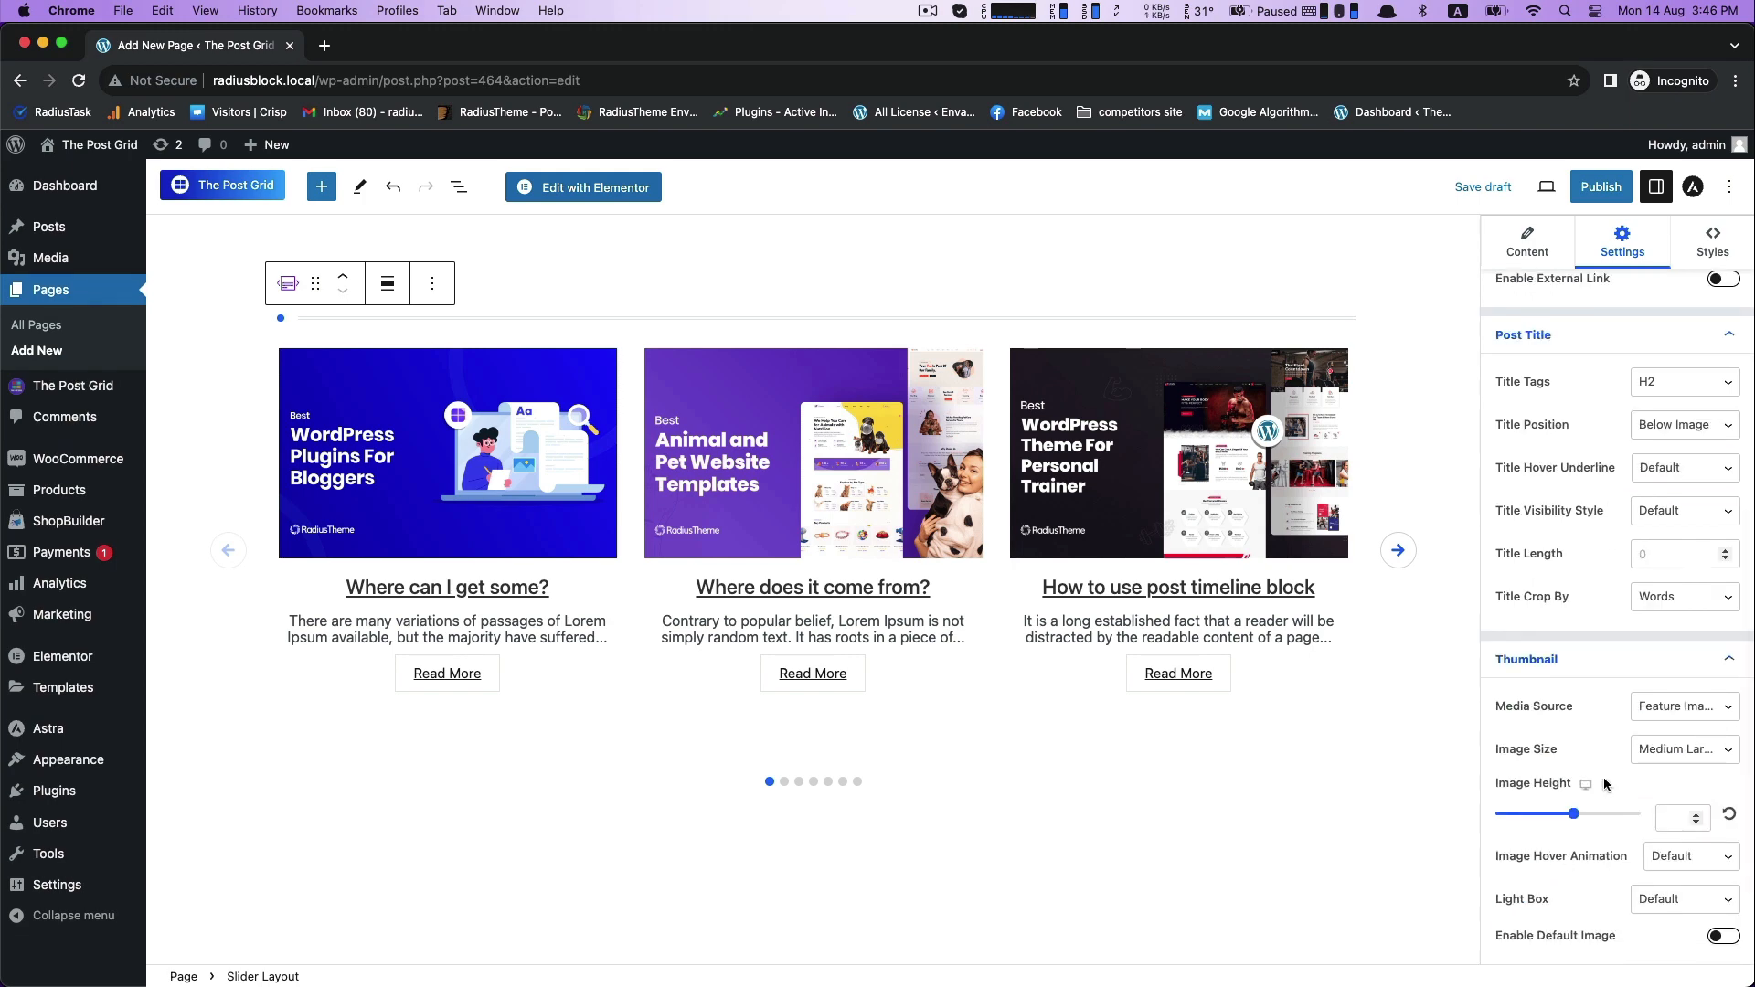
pyautogui.moveTo(1572, 816); pyautogui.dragTo(1533, 819)
pyautogui.write('225')
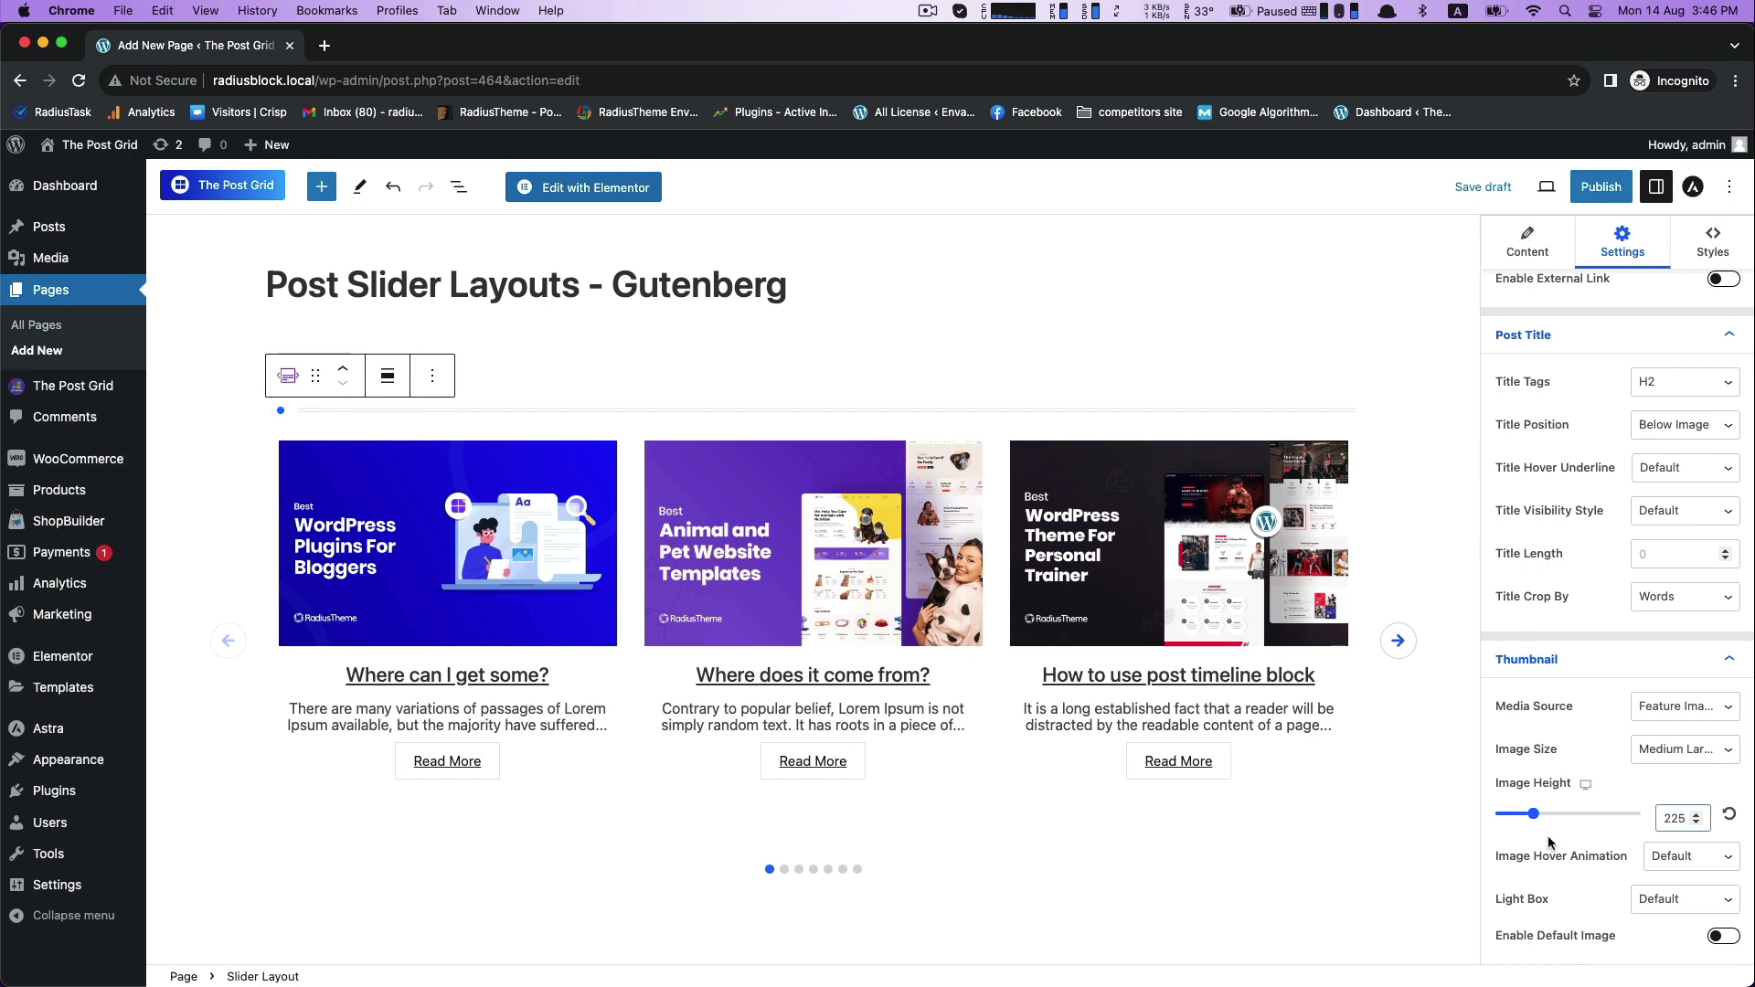
# - Set the Excerpt Limit to 150 characters and collapse the excerpt settings
pyautogui.scroll(-3, 1549, 842)
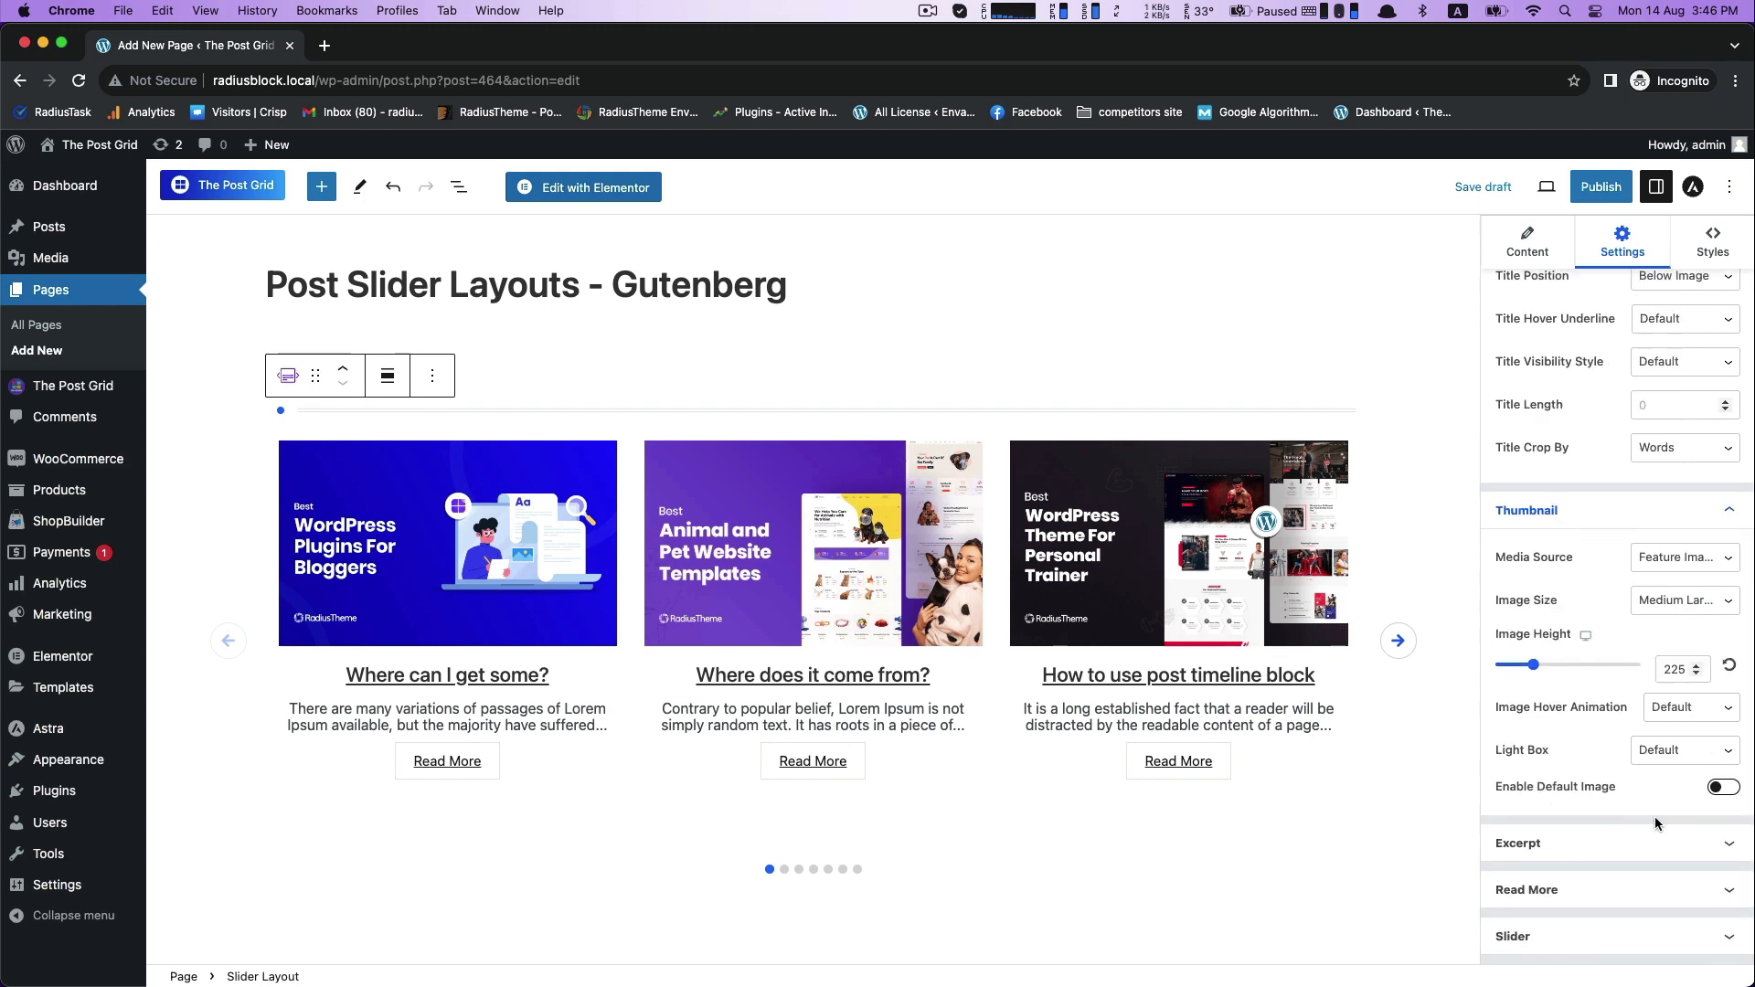
pyautogui.click(1551, 857)
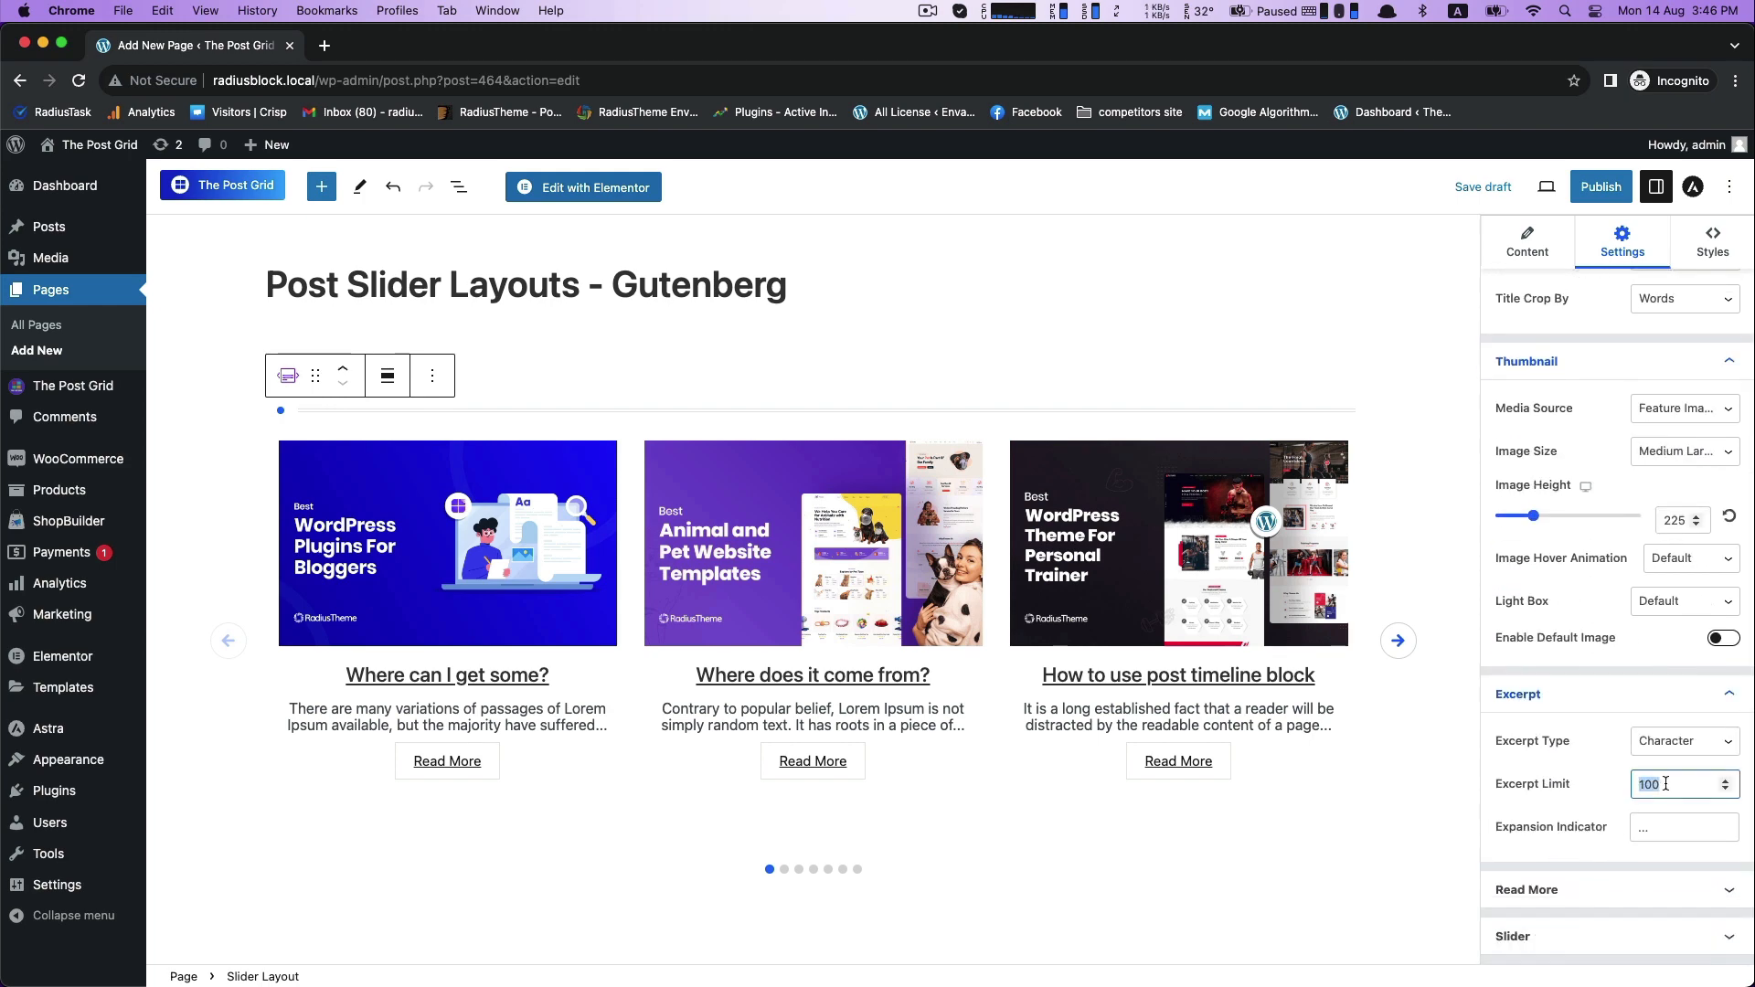
pyautogui.write('150')
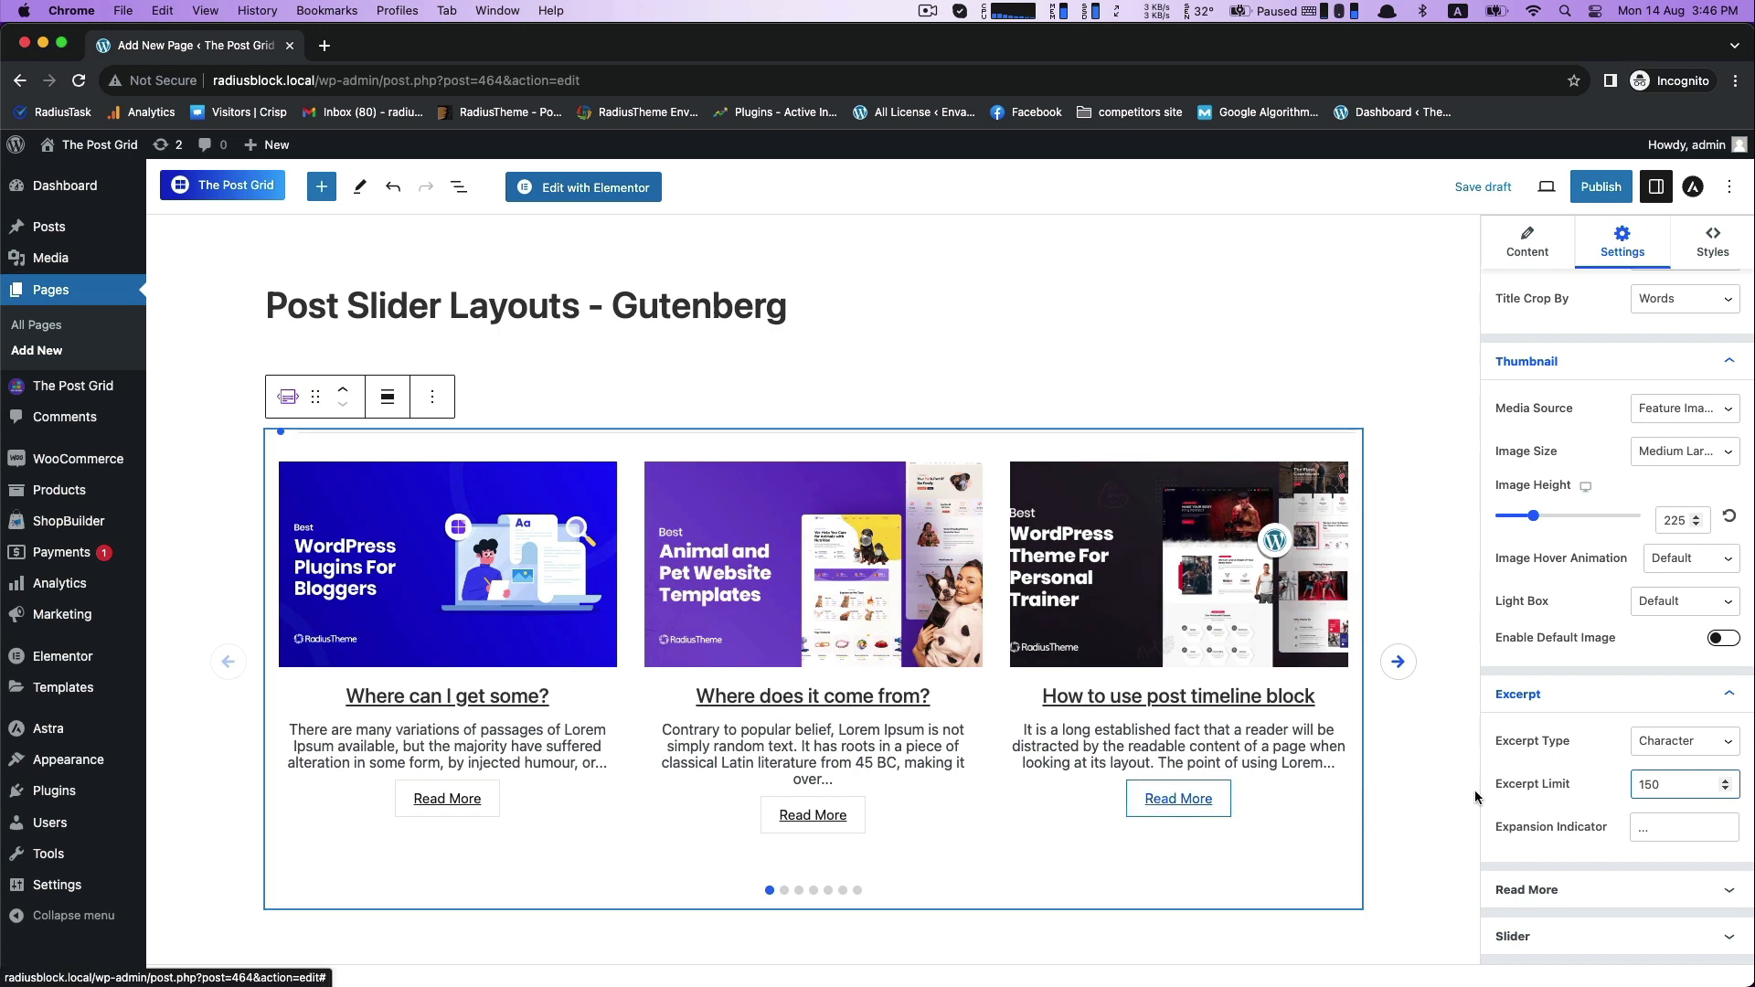
pyautogui.click(1726, 699)
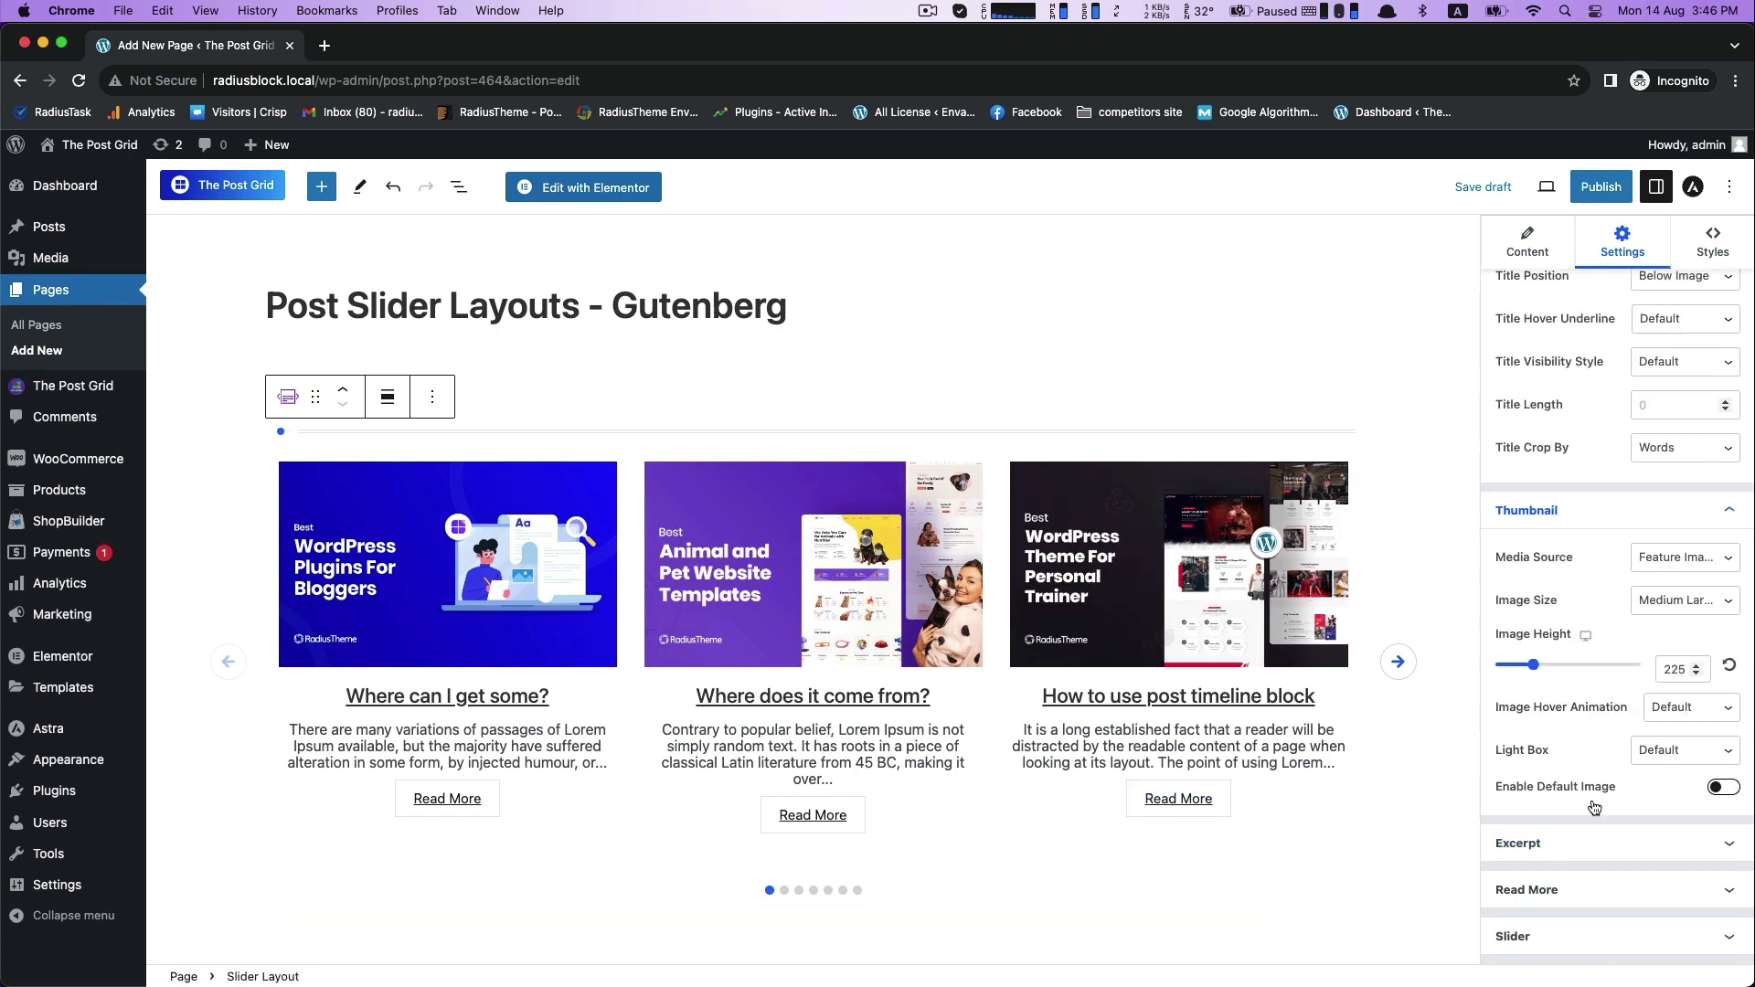
# - Try "Read Full Post" as the Read More button label, and set the label to "Read Details"
pyautogui.click(1553, 892)
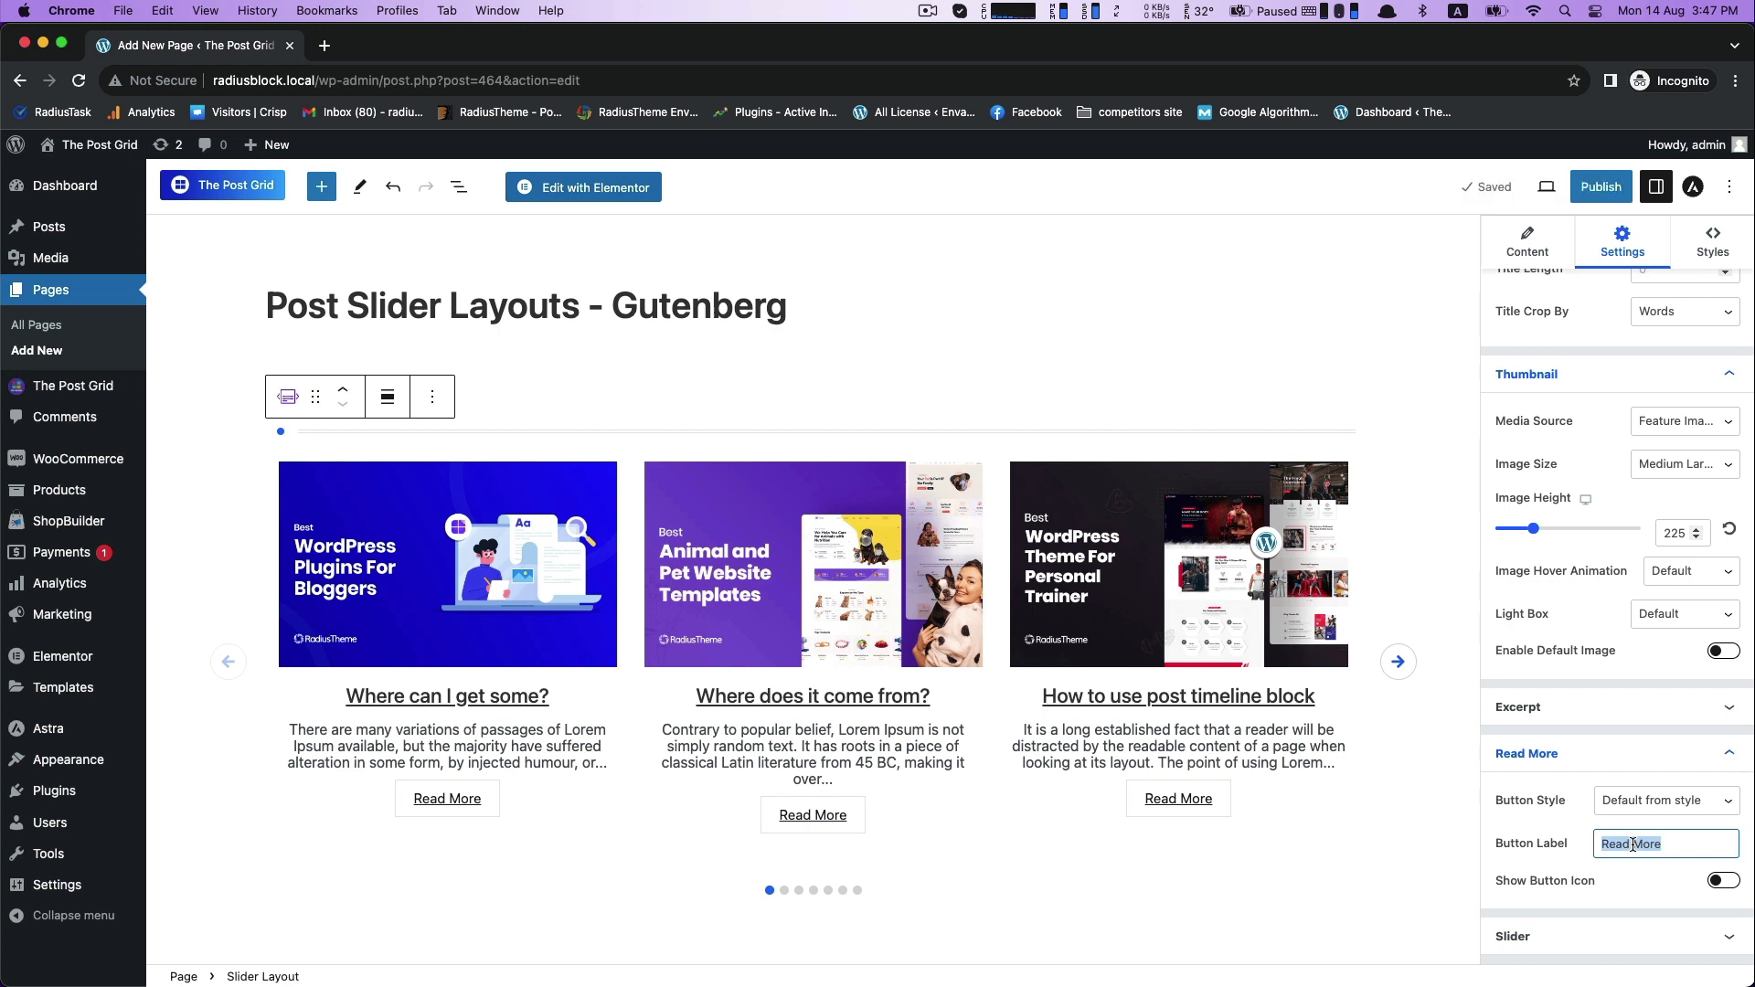
pyautogui.write('Rea')
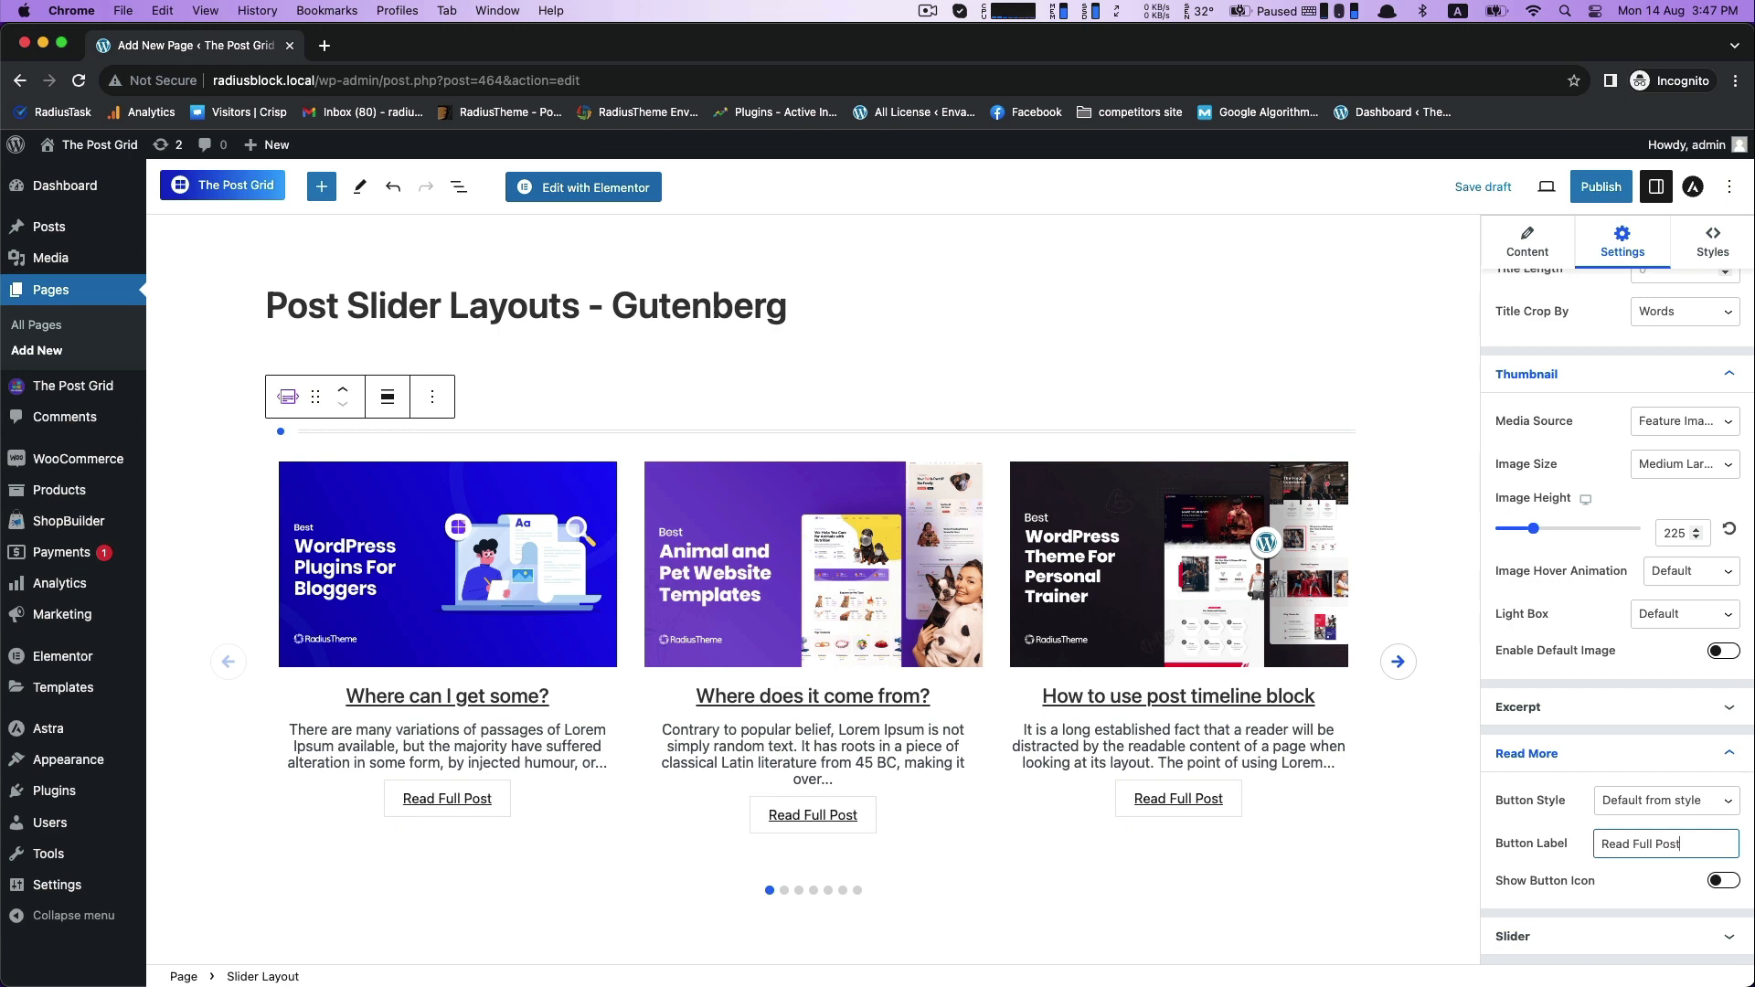
pyautogui.scroll(1, 1607, 855)
pyautogui.tripleClick(1635, 897)
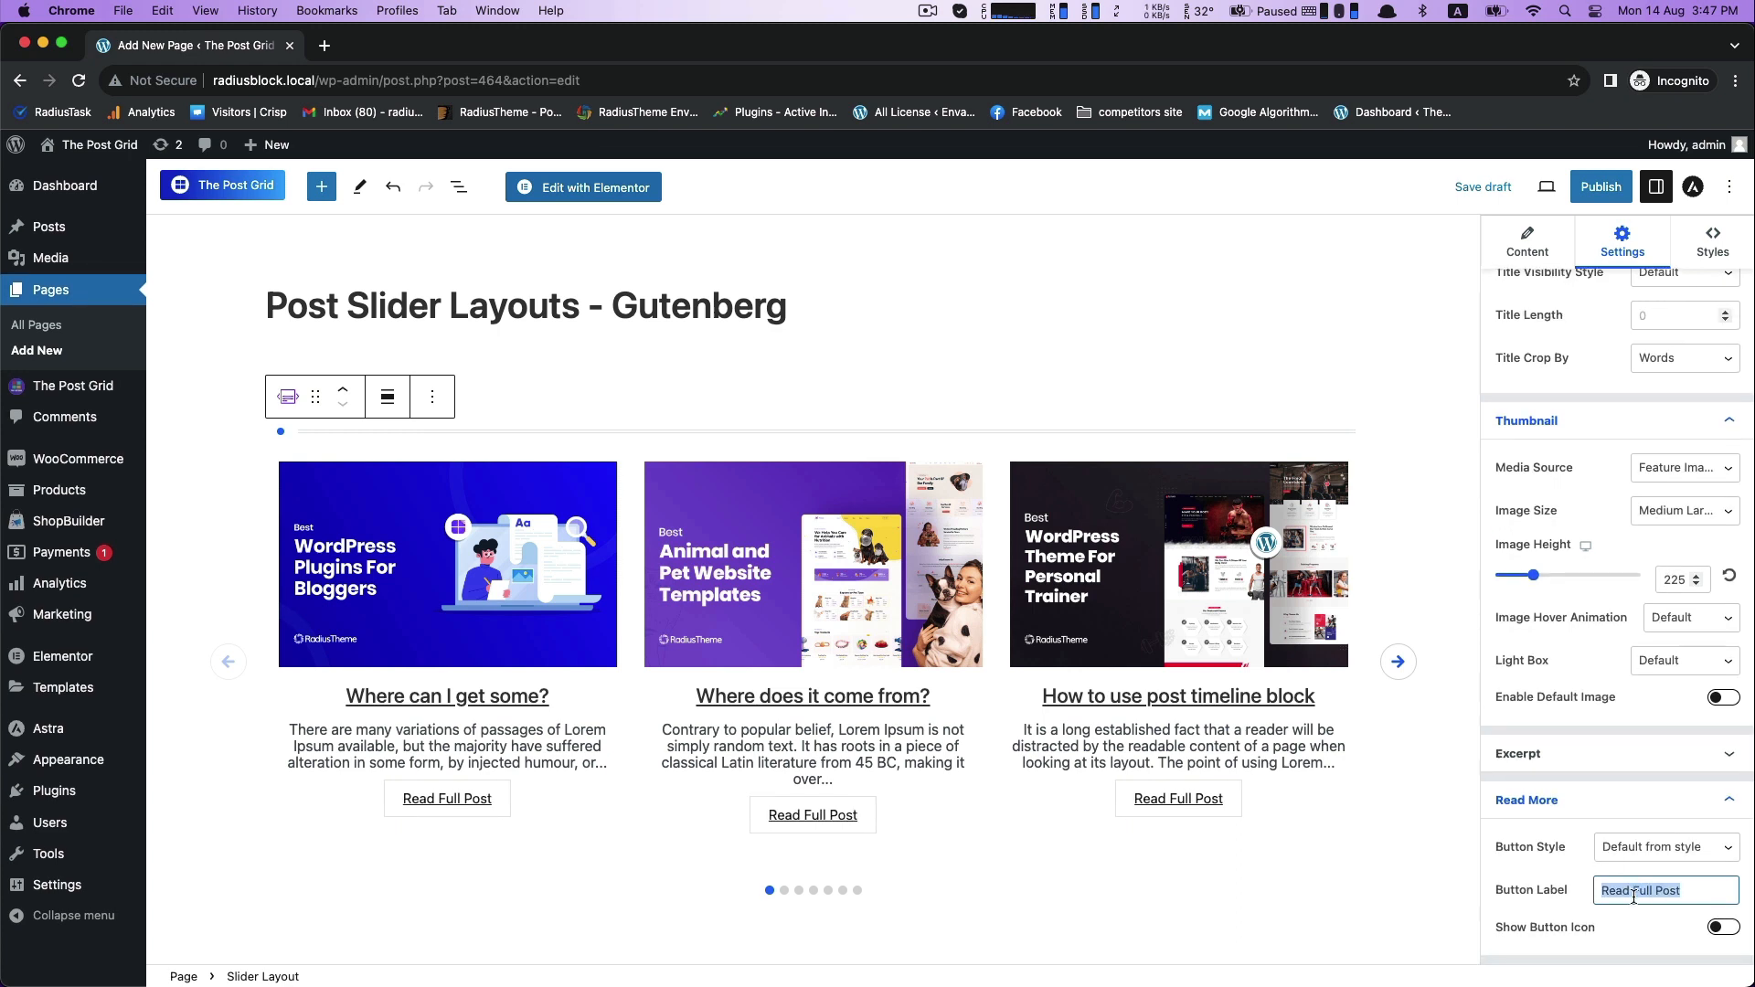
pyautogui.write('RE')
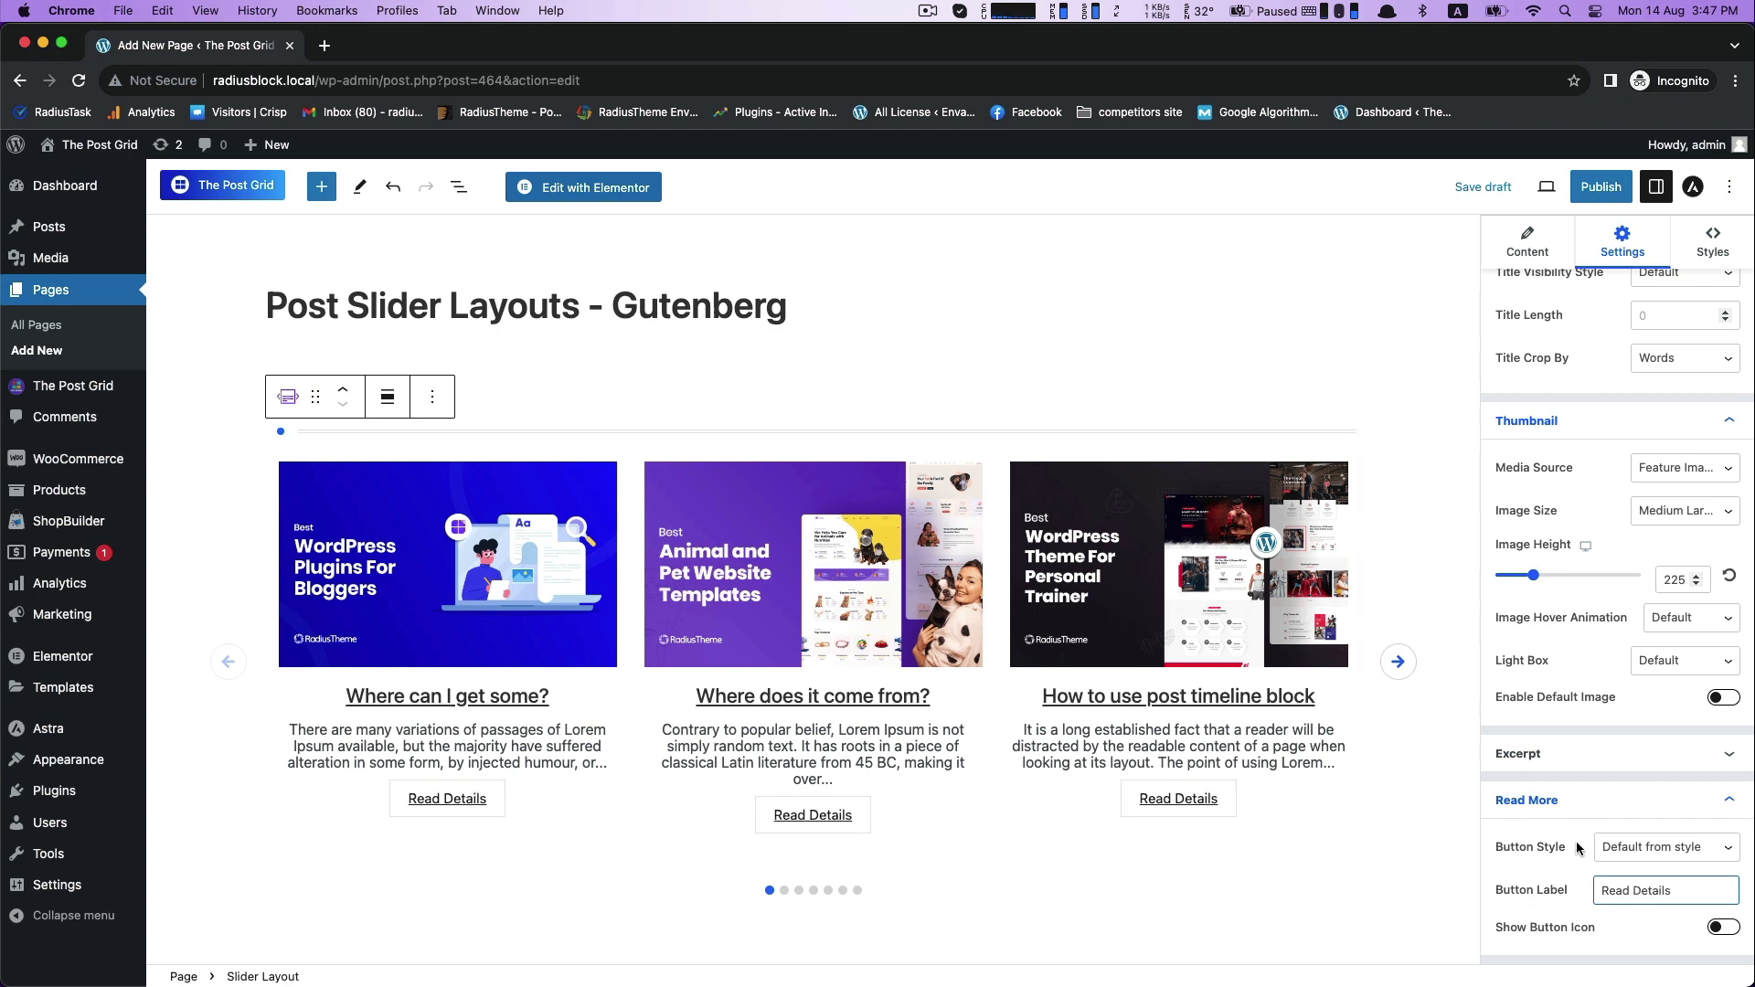
# - Try showing an icon on the Read More button, and turn it off again
pyautogui.scroll(-1, 1572, 857)
pyautogui.click(1711, 882)
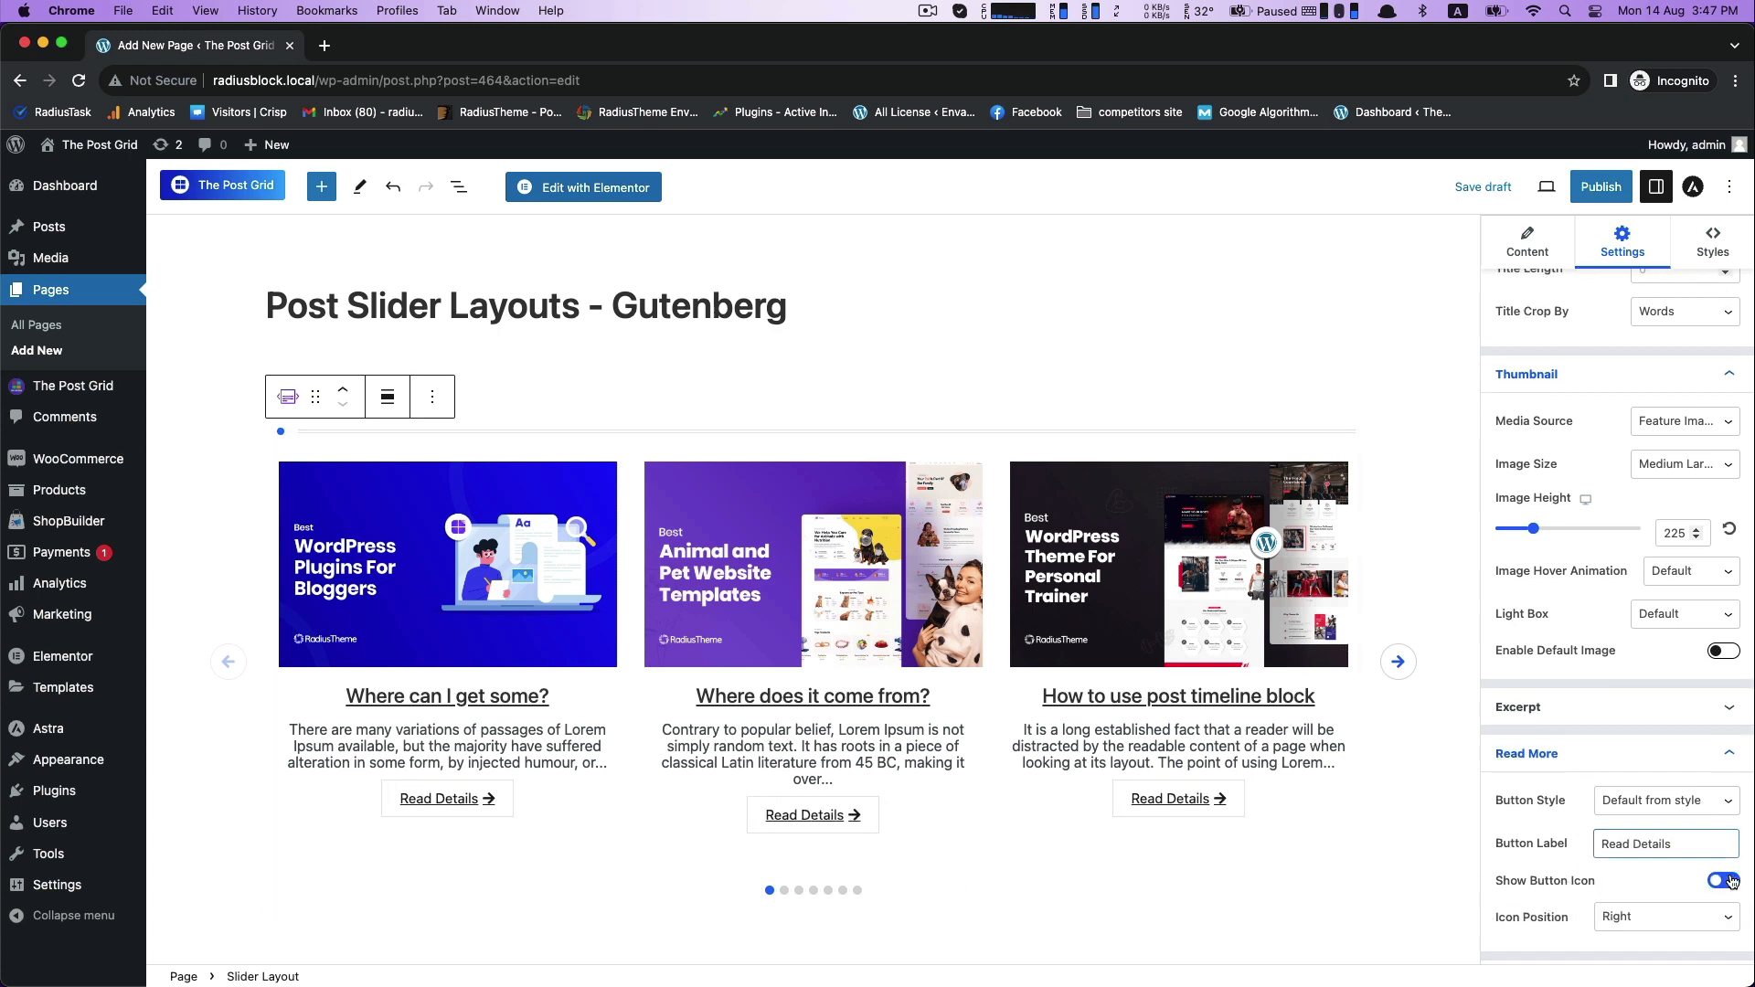
pyautogui.click(1709, 883)
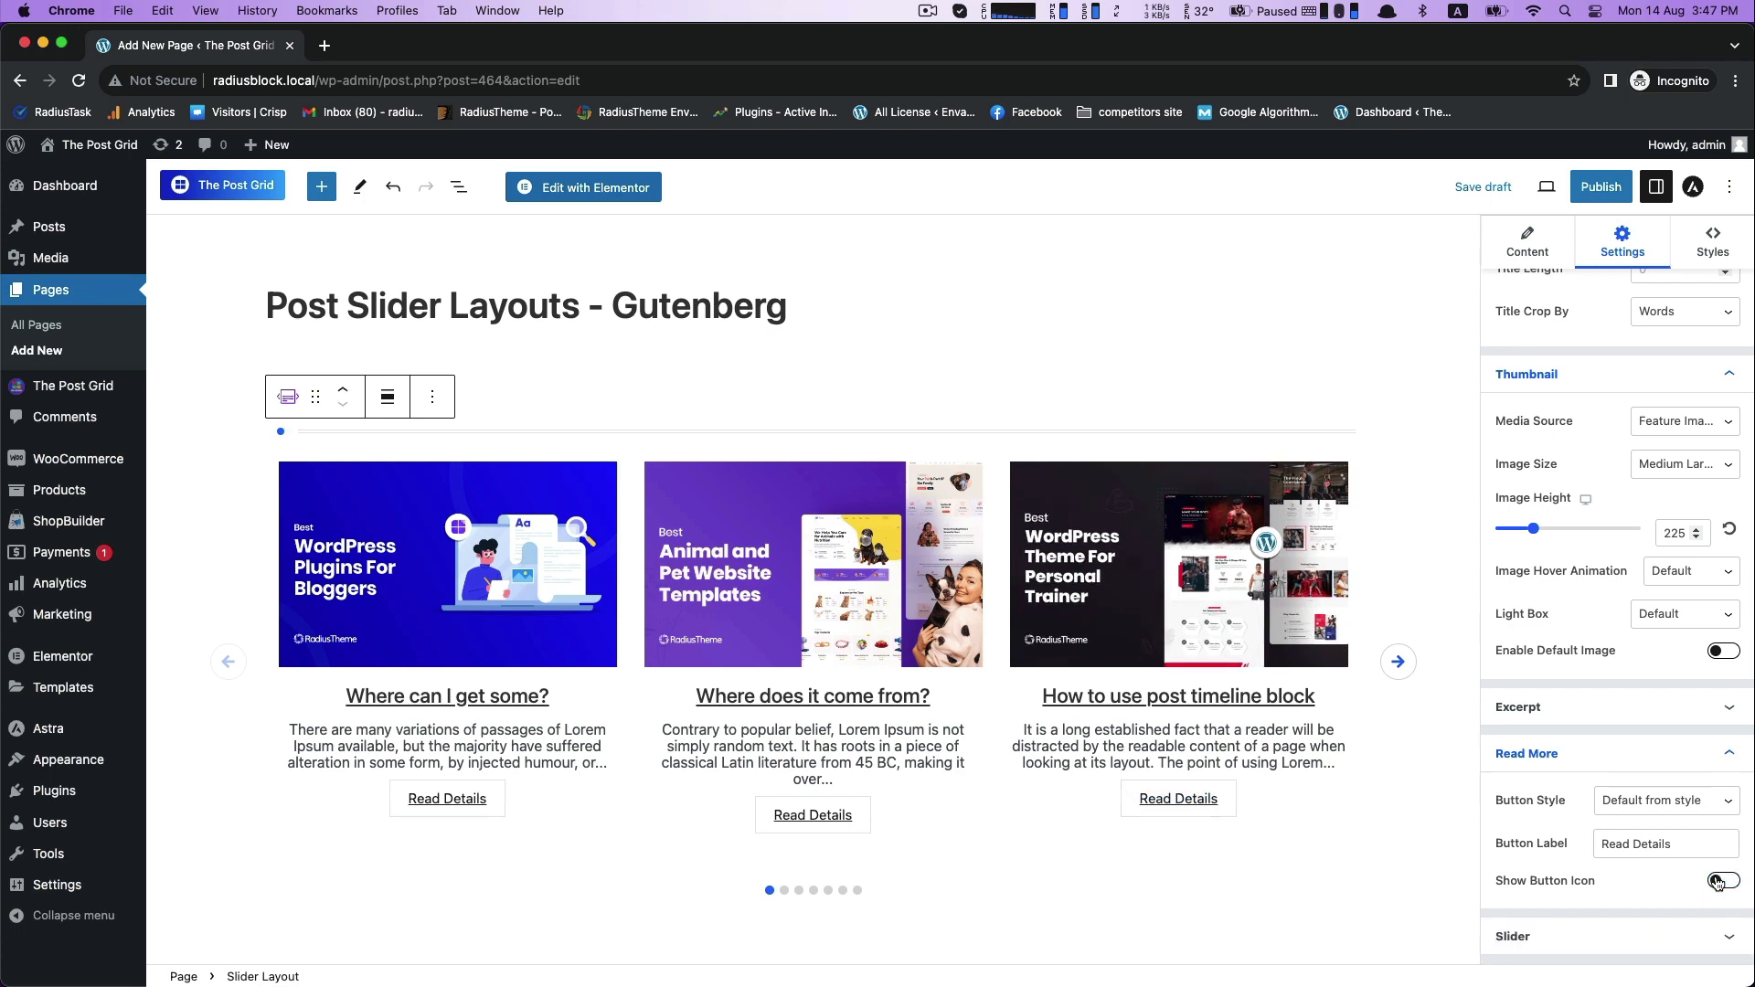
# - Try a Slider Gap of about 39 in the Slider settings, and reset the gap
pyautogui.scroll(-6, 1703, 938)
pyautogui.scroll(1, 1626, 742)
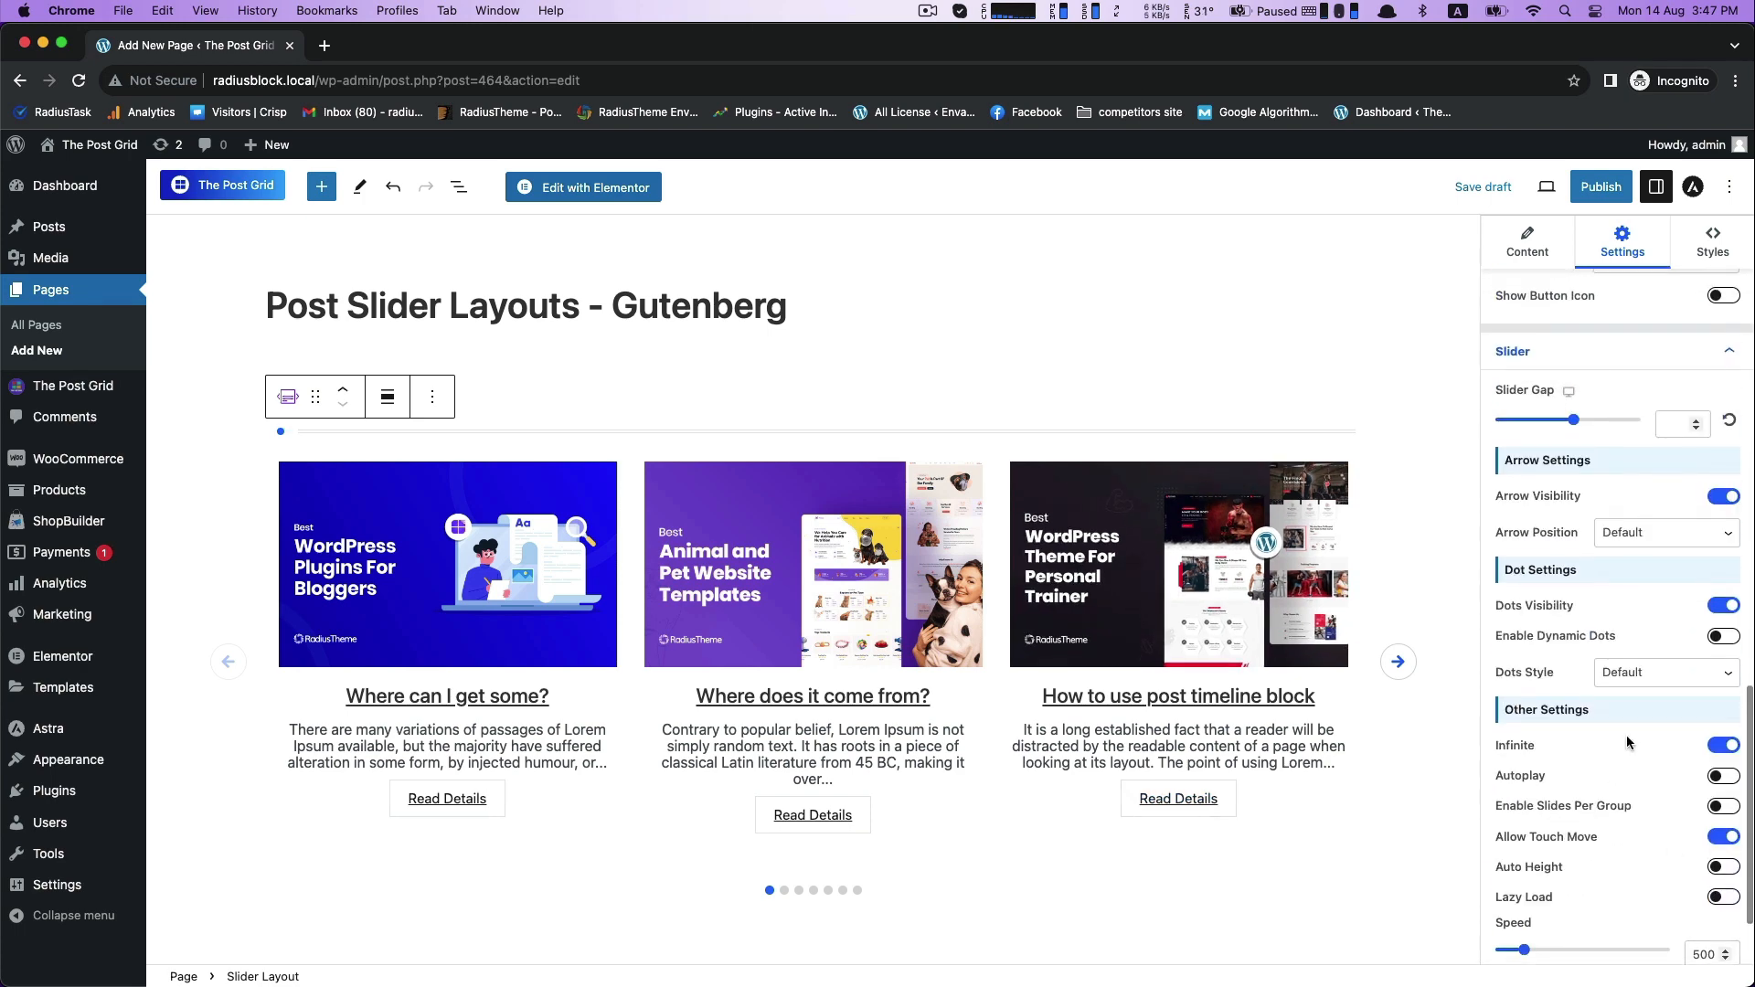
pyautogui.moveTo(1572, 419); pyautogui.dragTo(1516, 422)
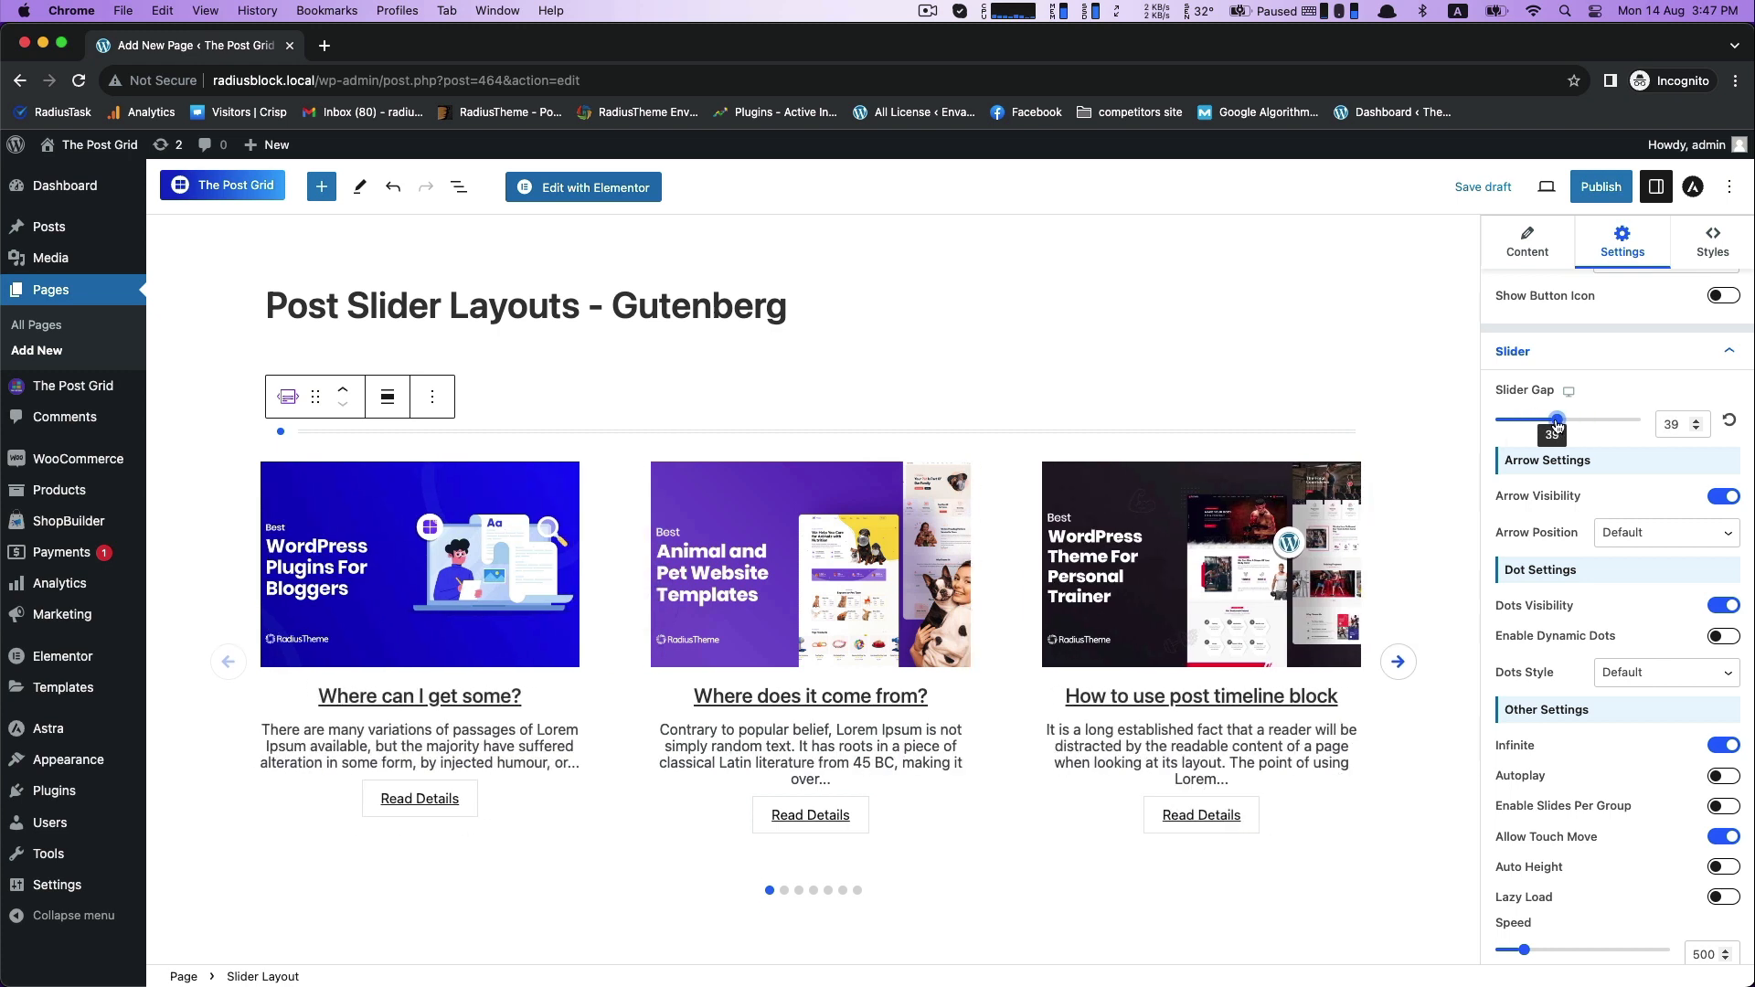
pyautogui.click(1729, 421)
# - Try the Top Right and Top Left arrow positions, and restore Arrow Position to Default
pyautogui.click(1618, 535)
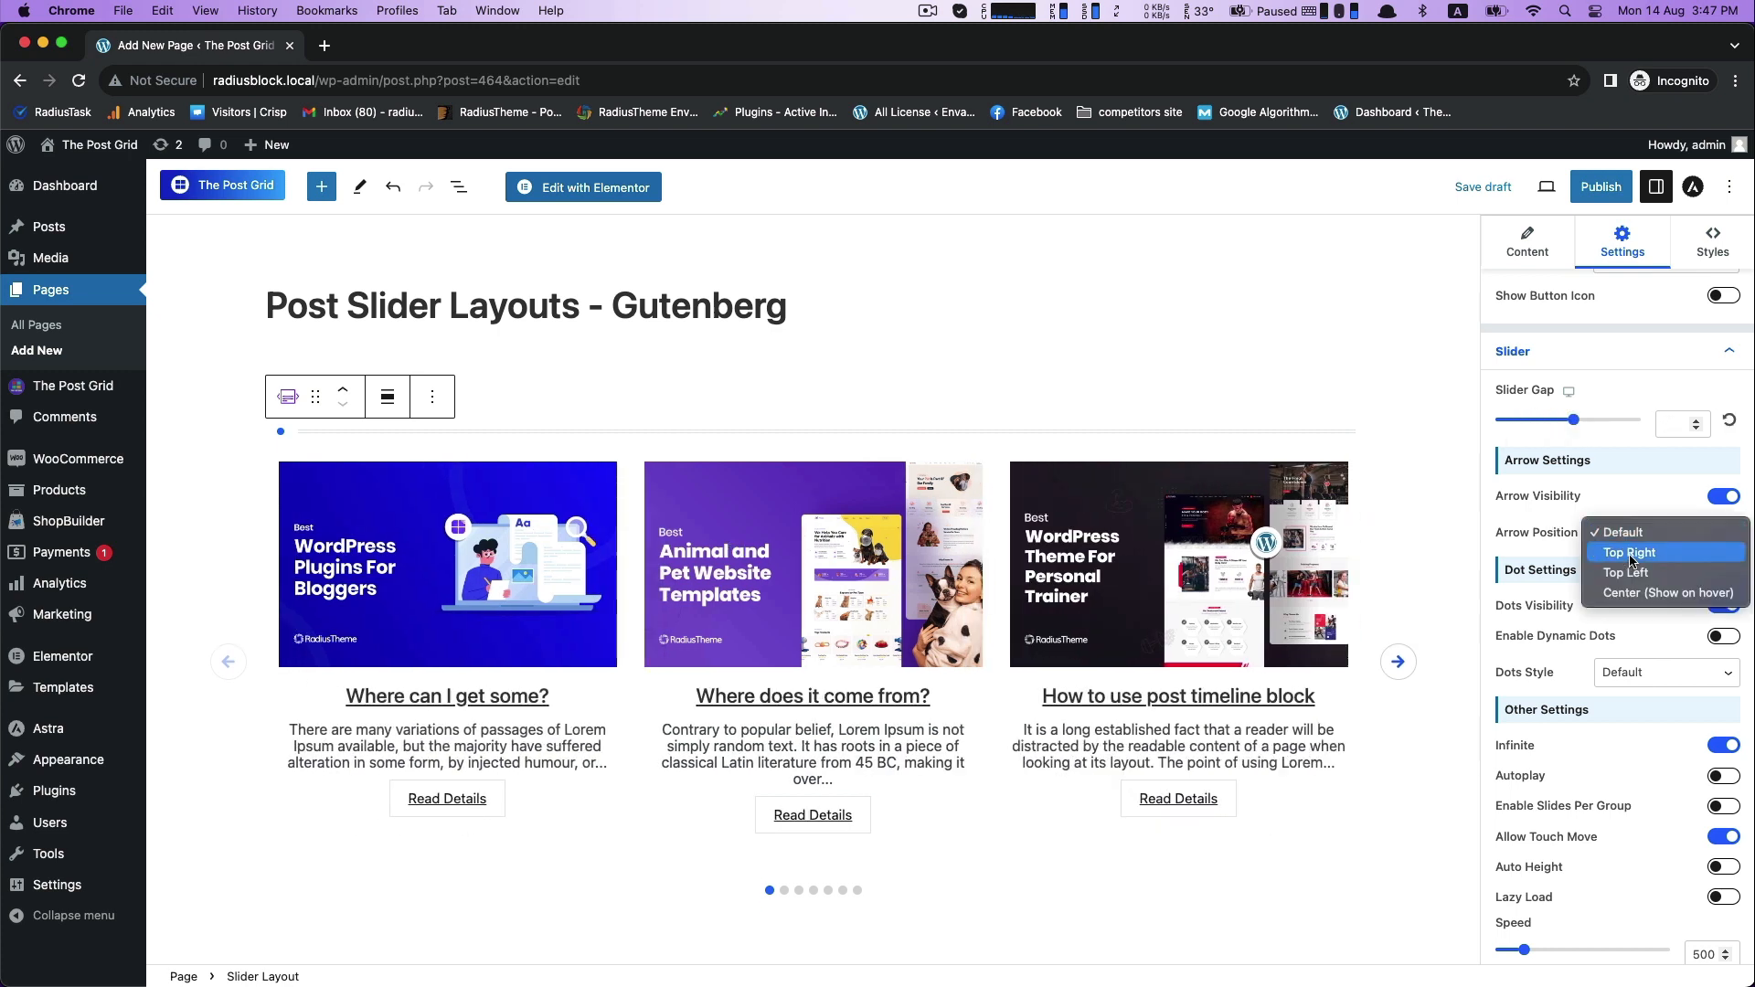
pyautogui.click(1613, 553)
pyautogui.click(1637, 535)
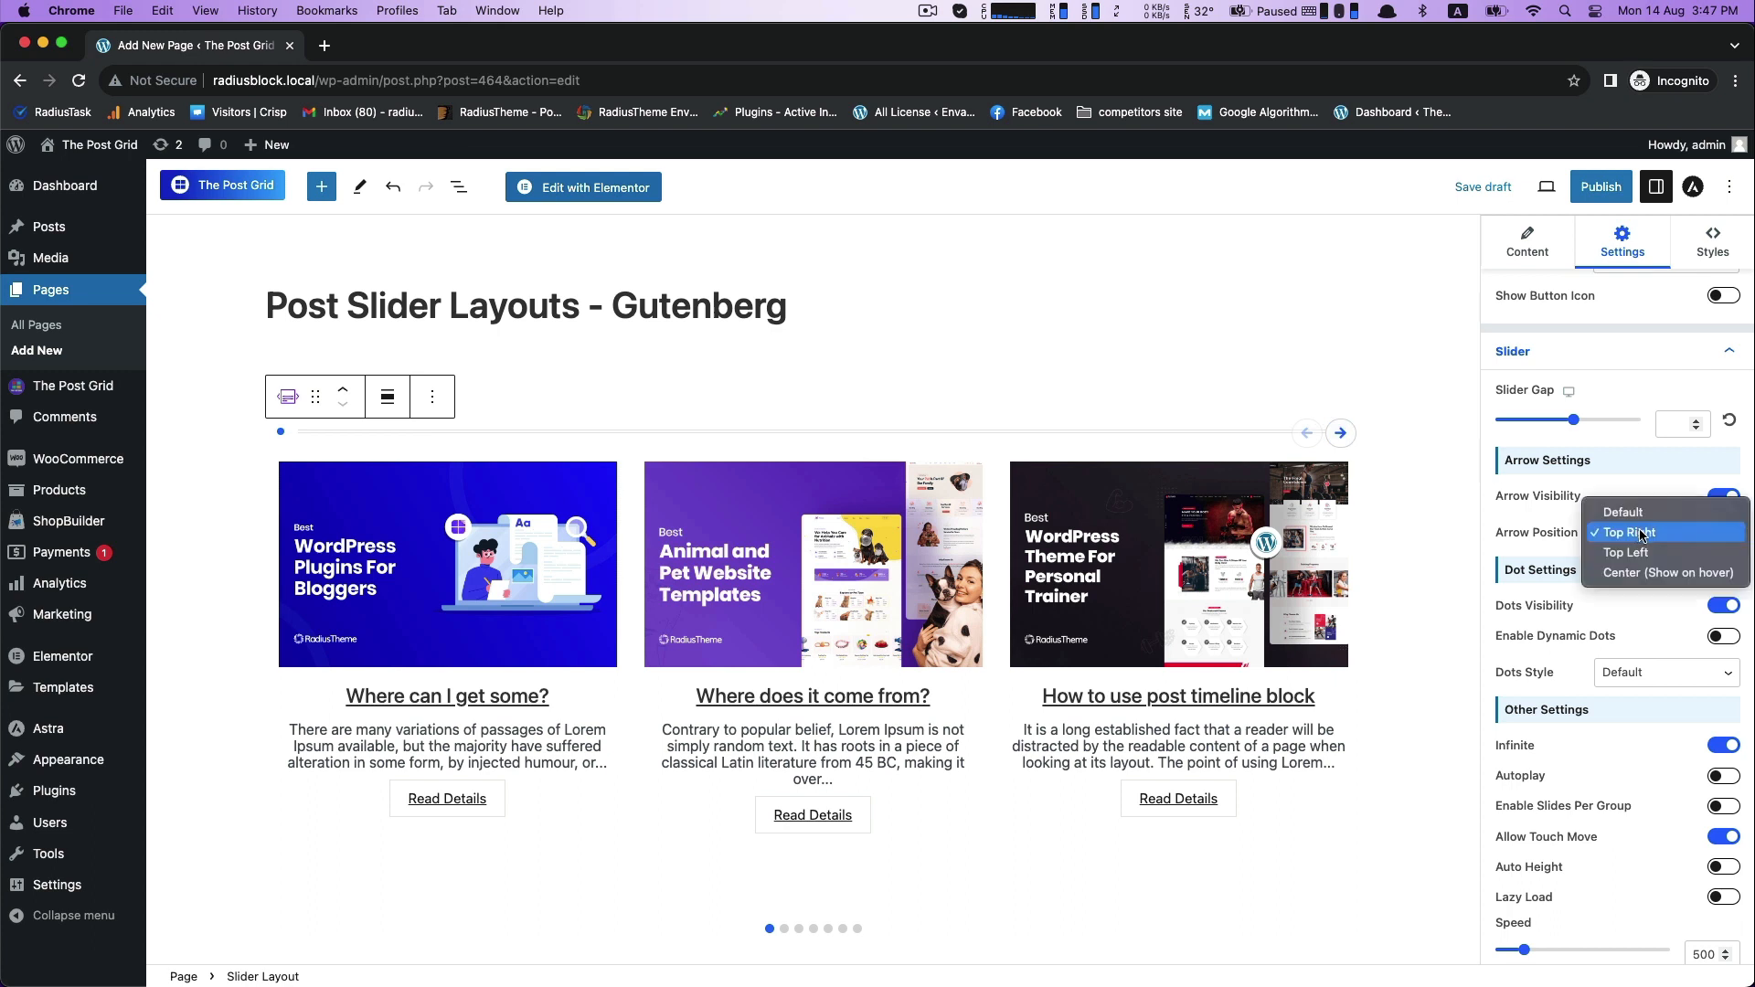
pyautogui.click(1639, 554)
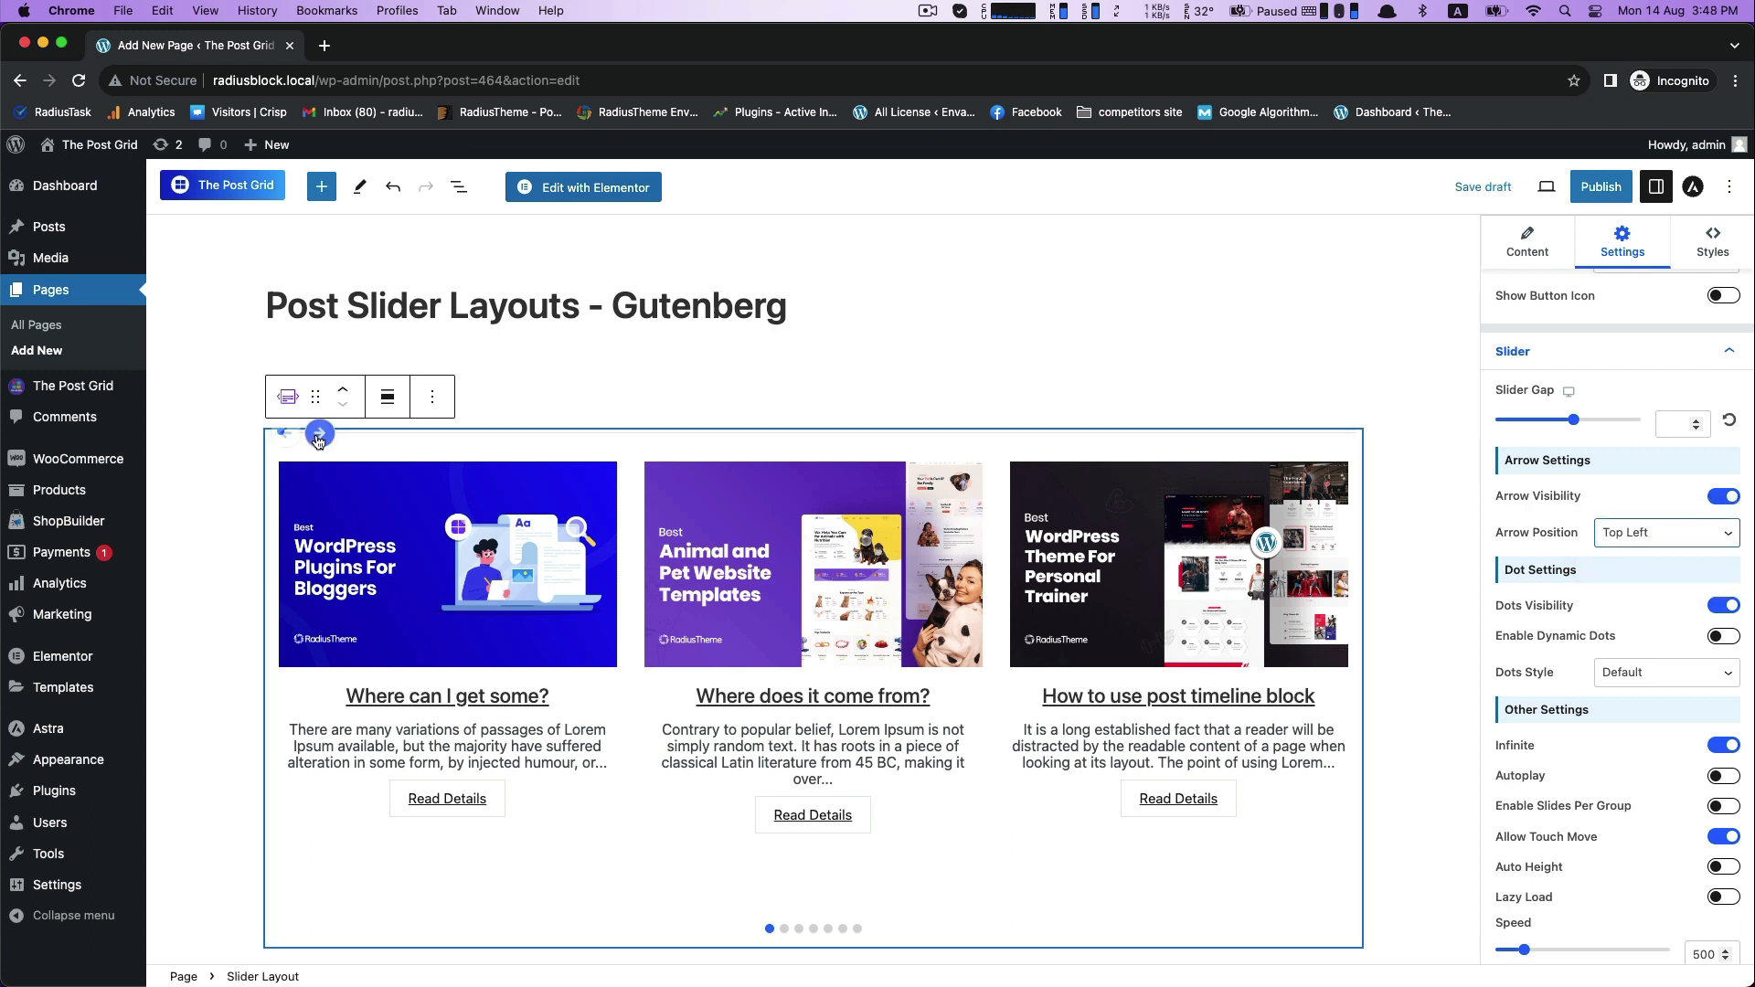
pyautogui.click(1655, 533)
pyautogui.click(1649, 494)
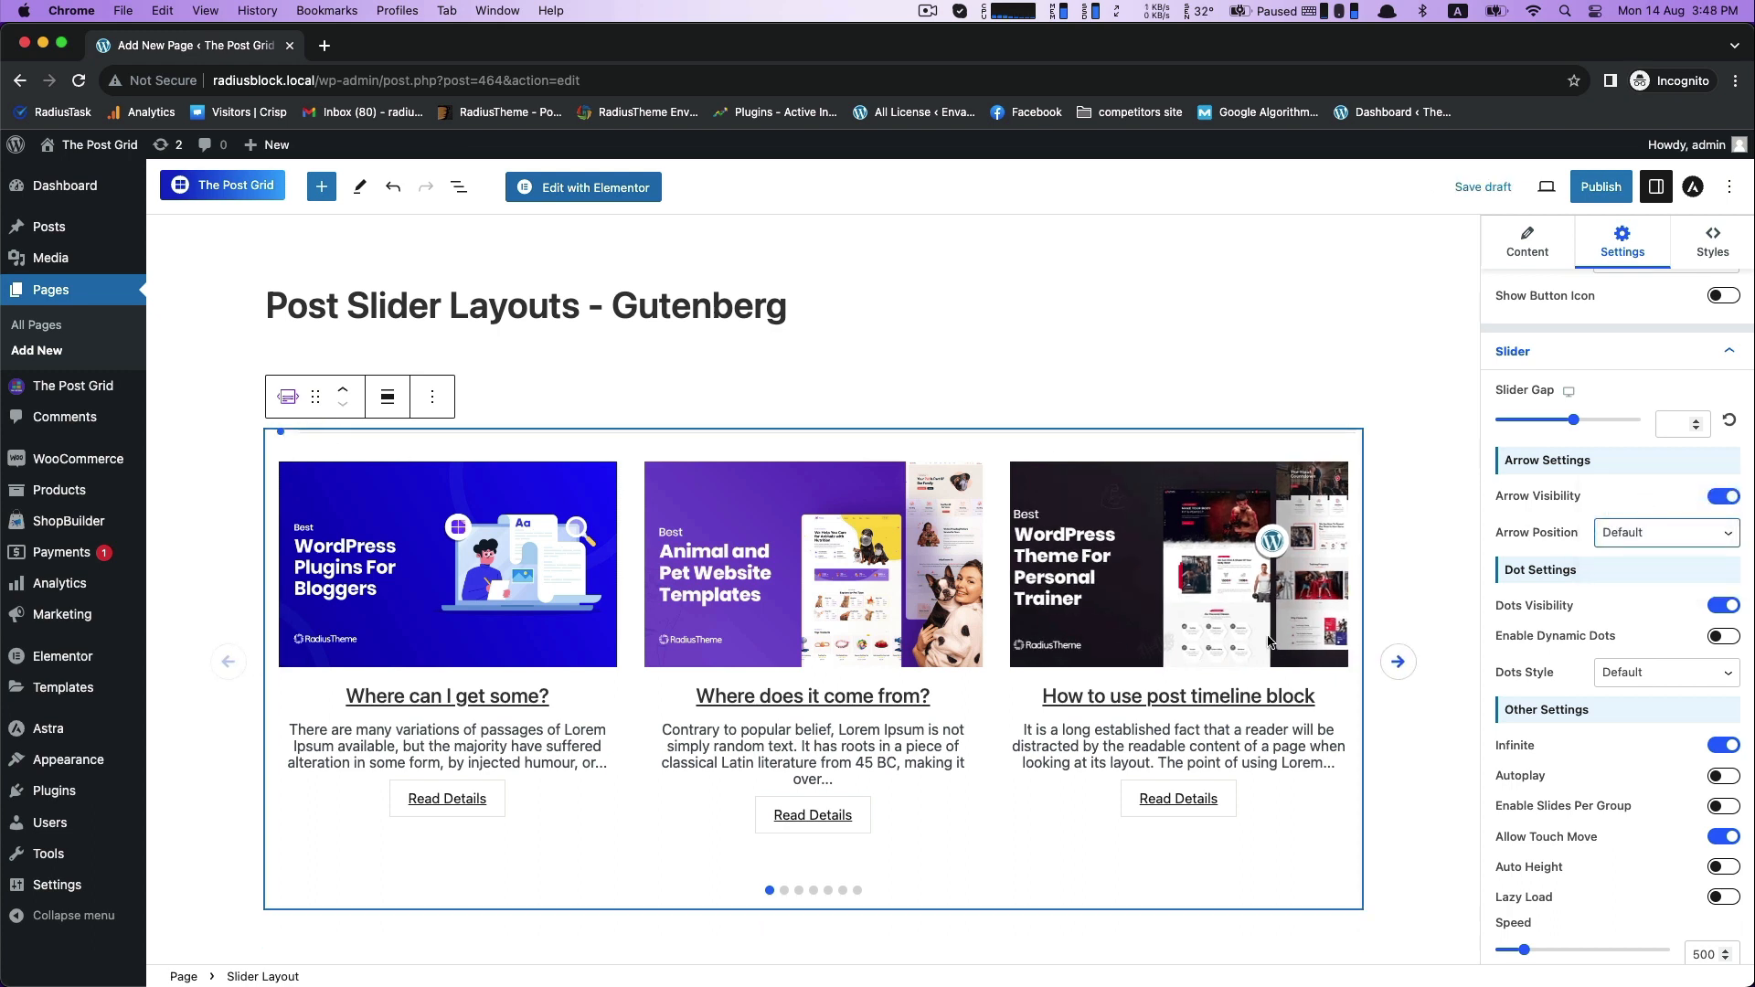
# - Try hiding the slider's navigation dots, and turn Dots Visibility back on
pyautogui.scroll(-2, 1483, 583)
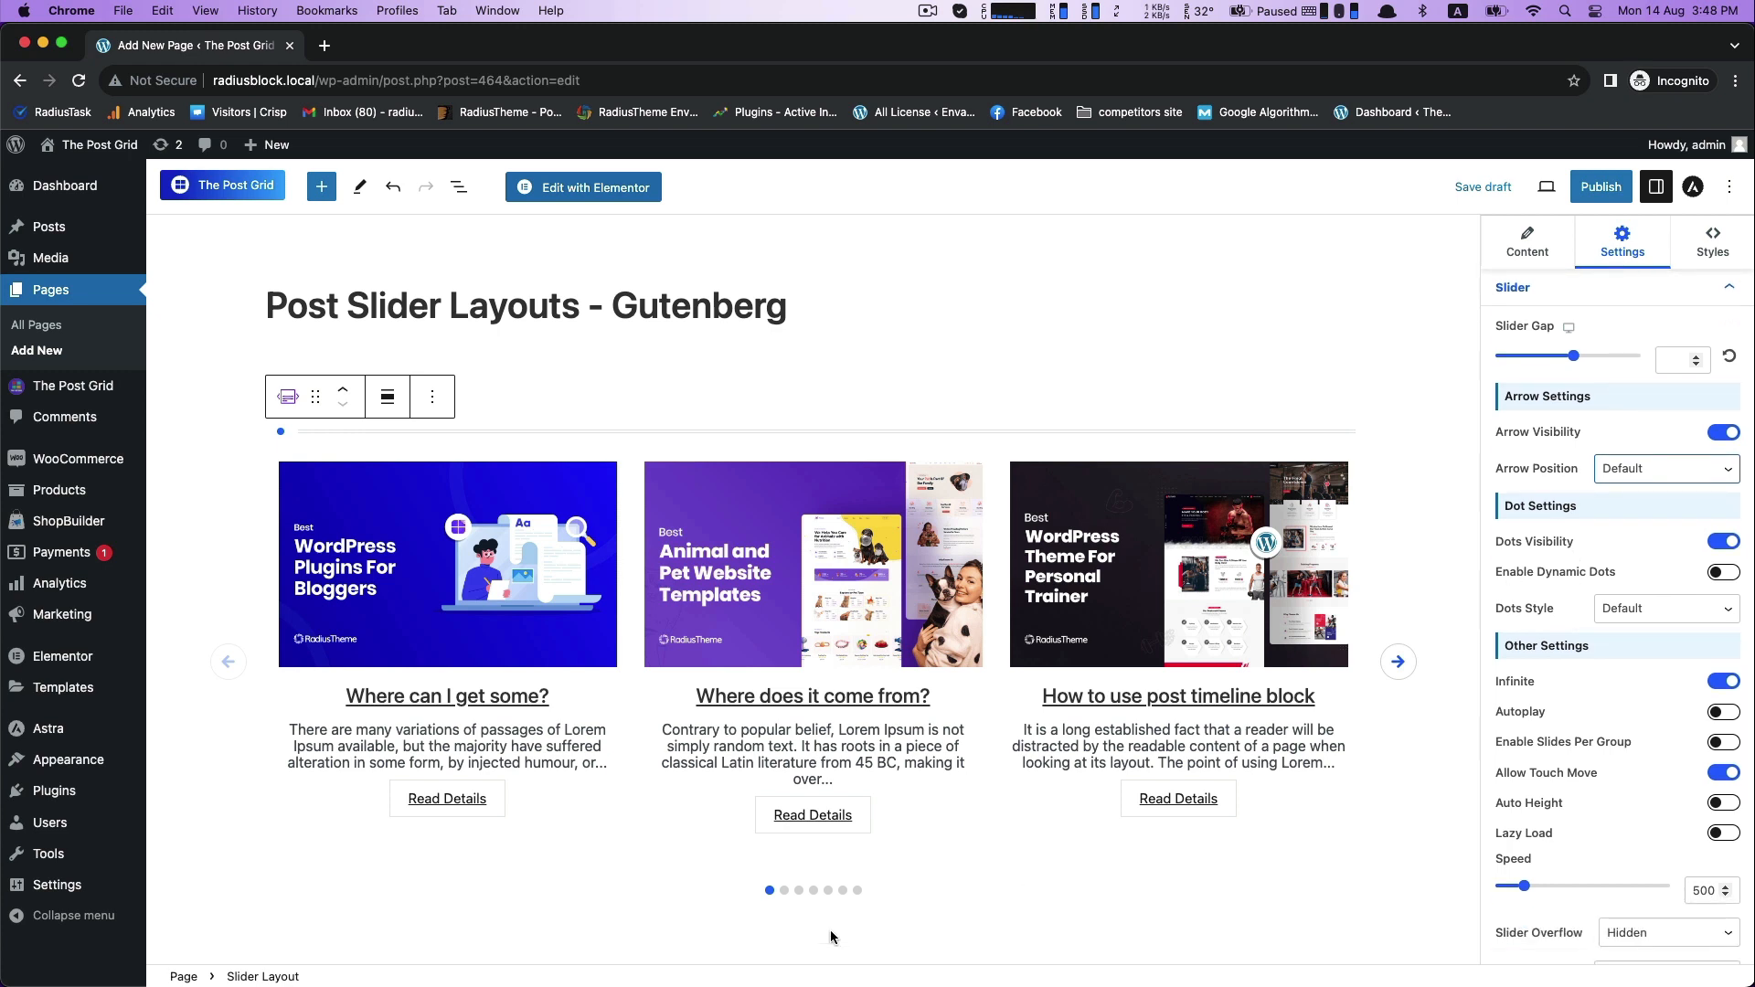
pyautogui.click(1718, 549)
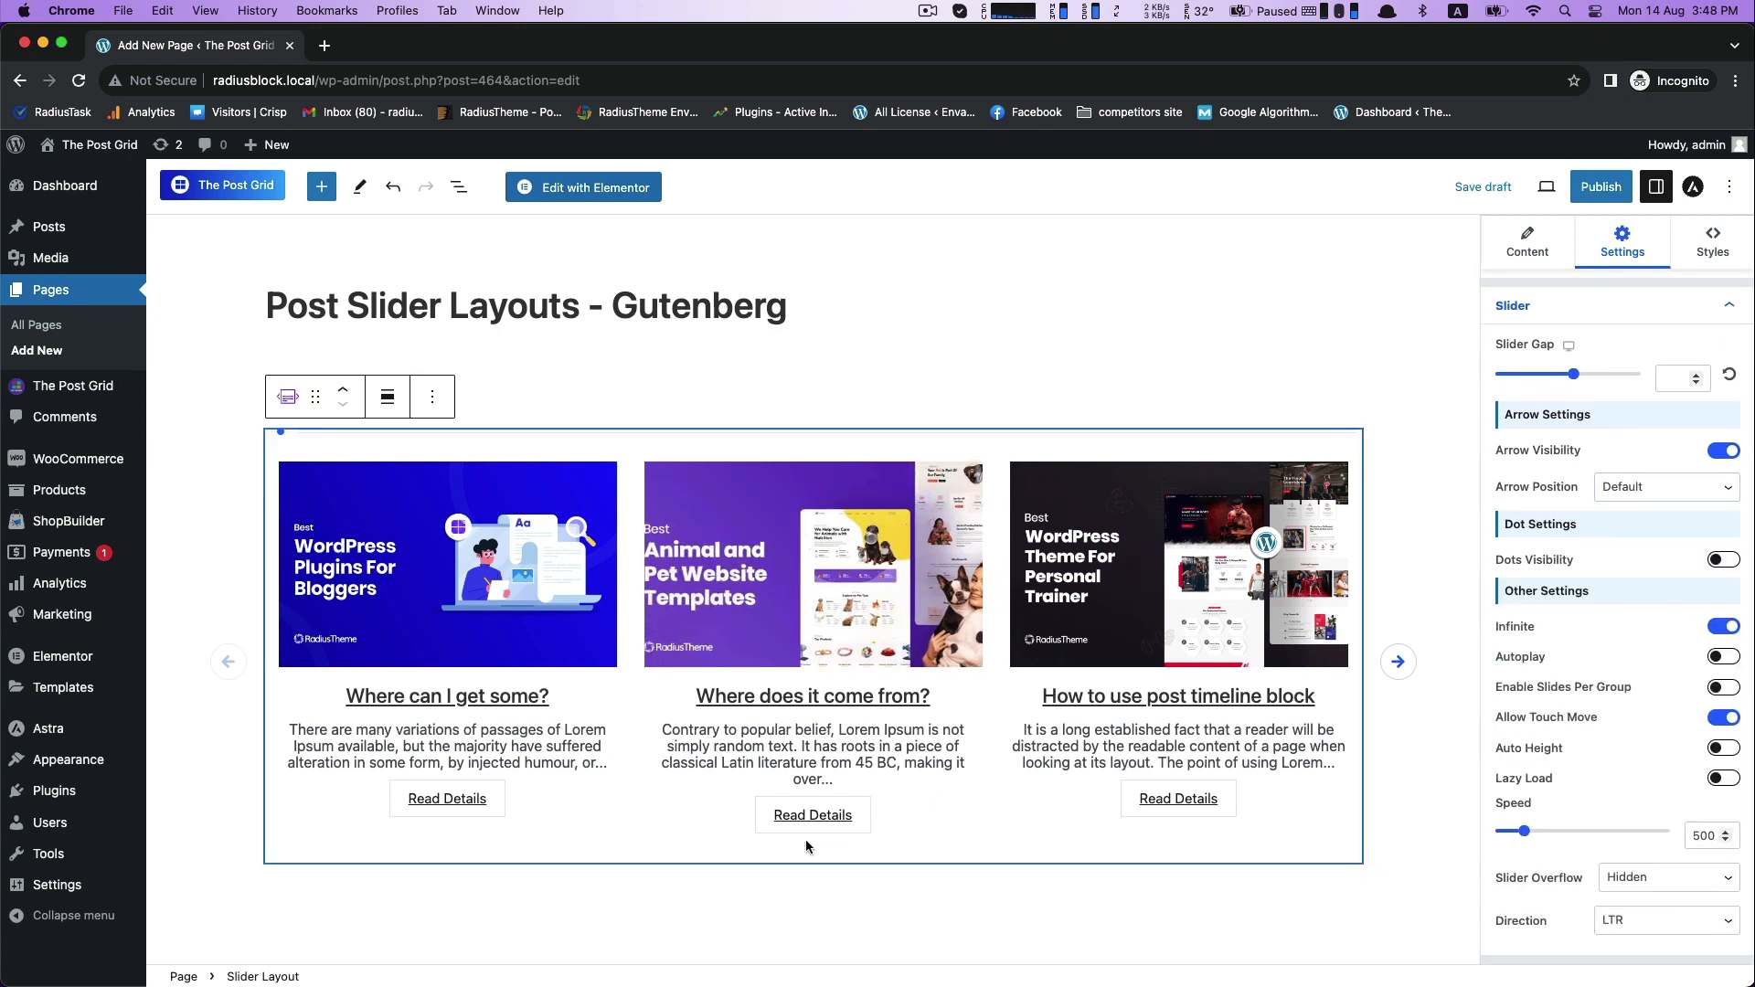
pyautogui.click(1729, 552)
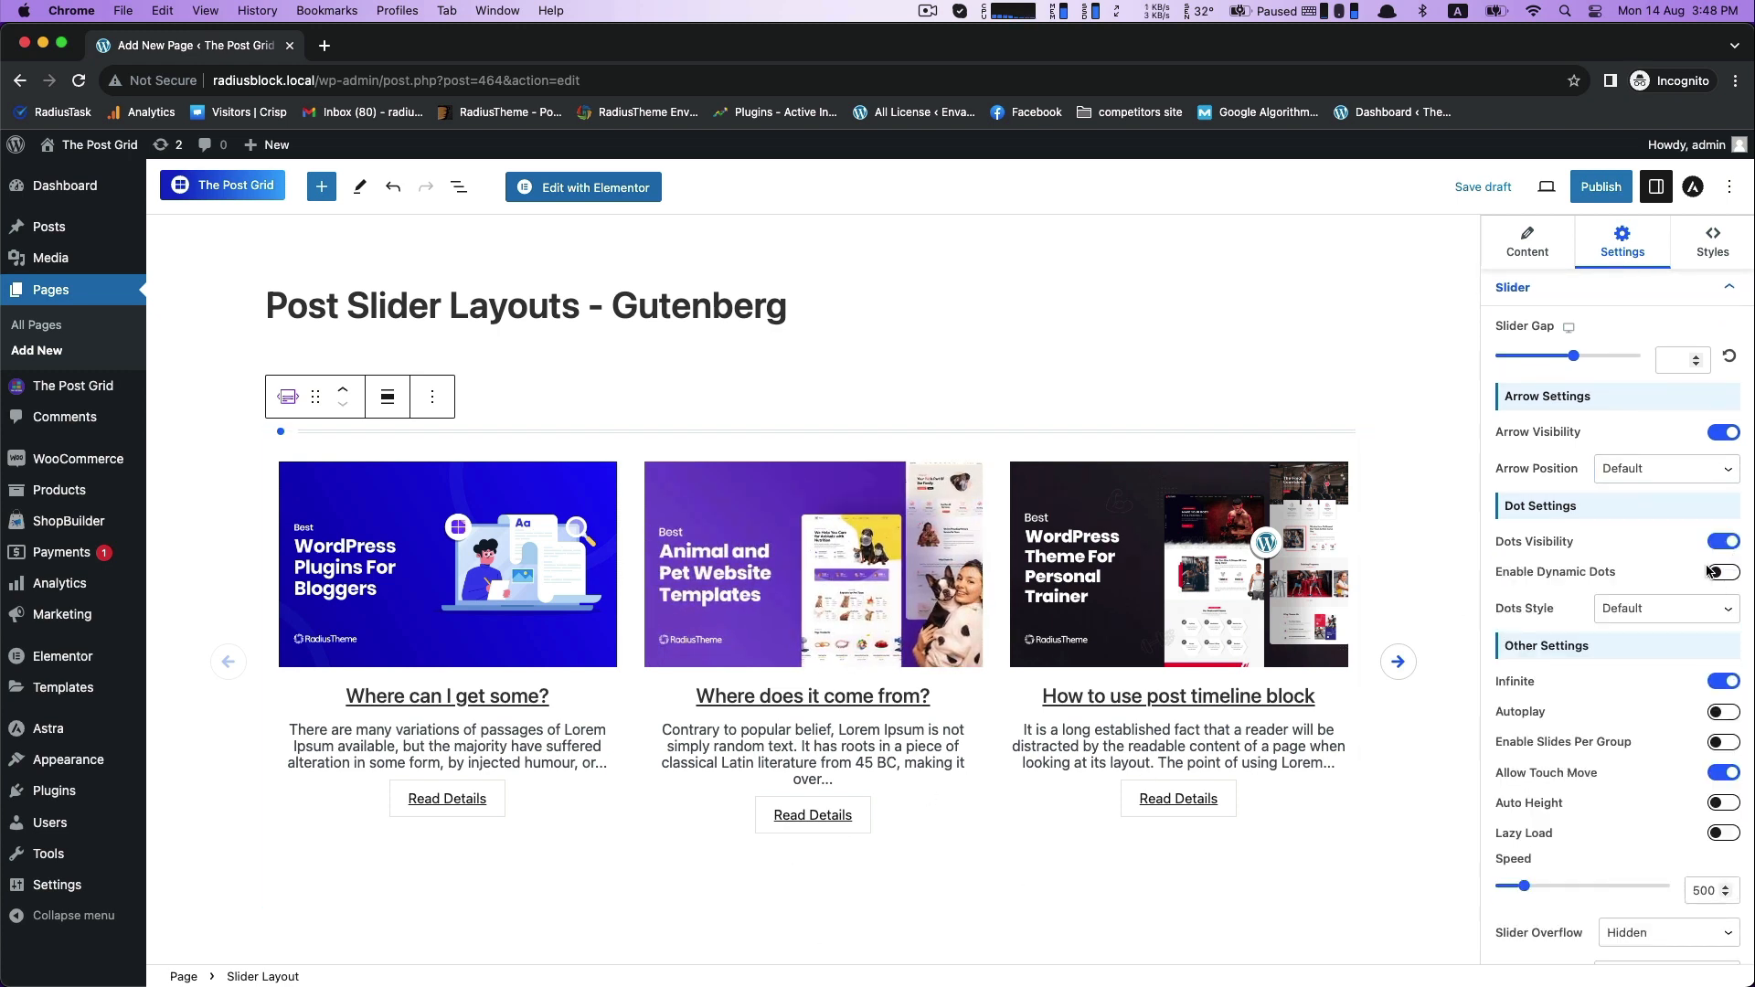
pyautogui.click(1718, 548)
pyautogui.click(1726, 545)
pyautogui.scroll(-1, 761, 799)
pyautogui.scroll(1, 762, 799)
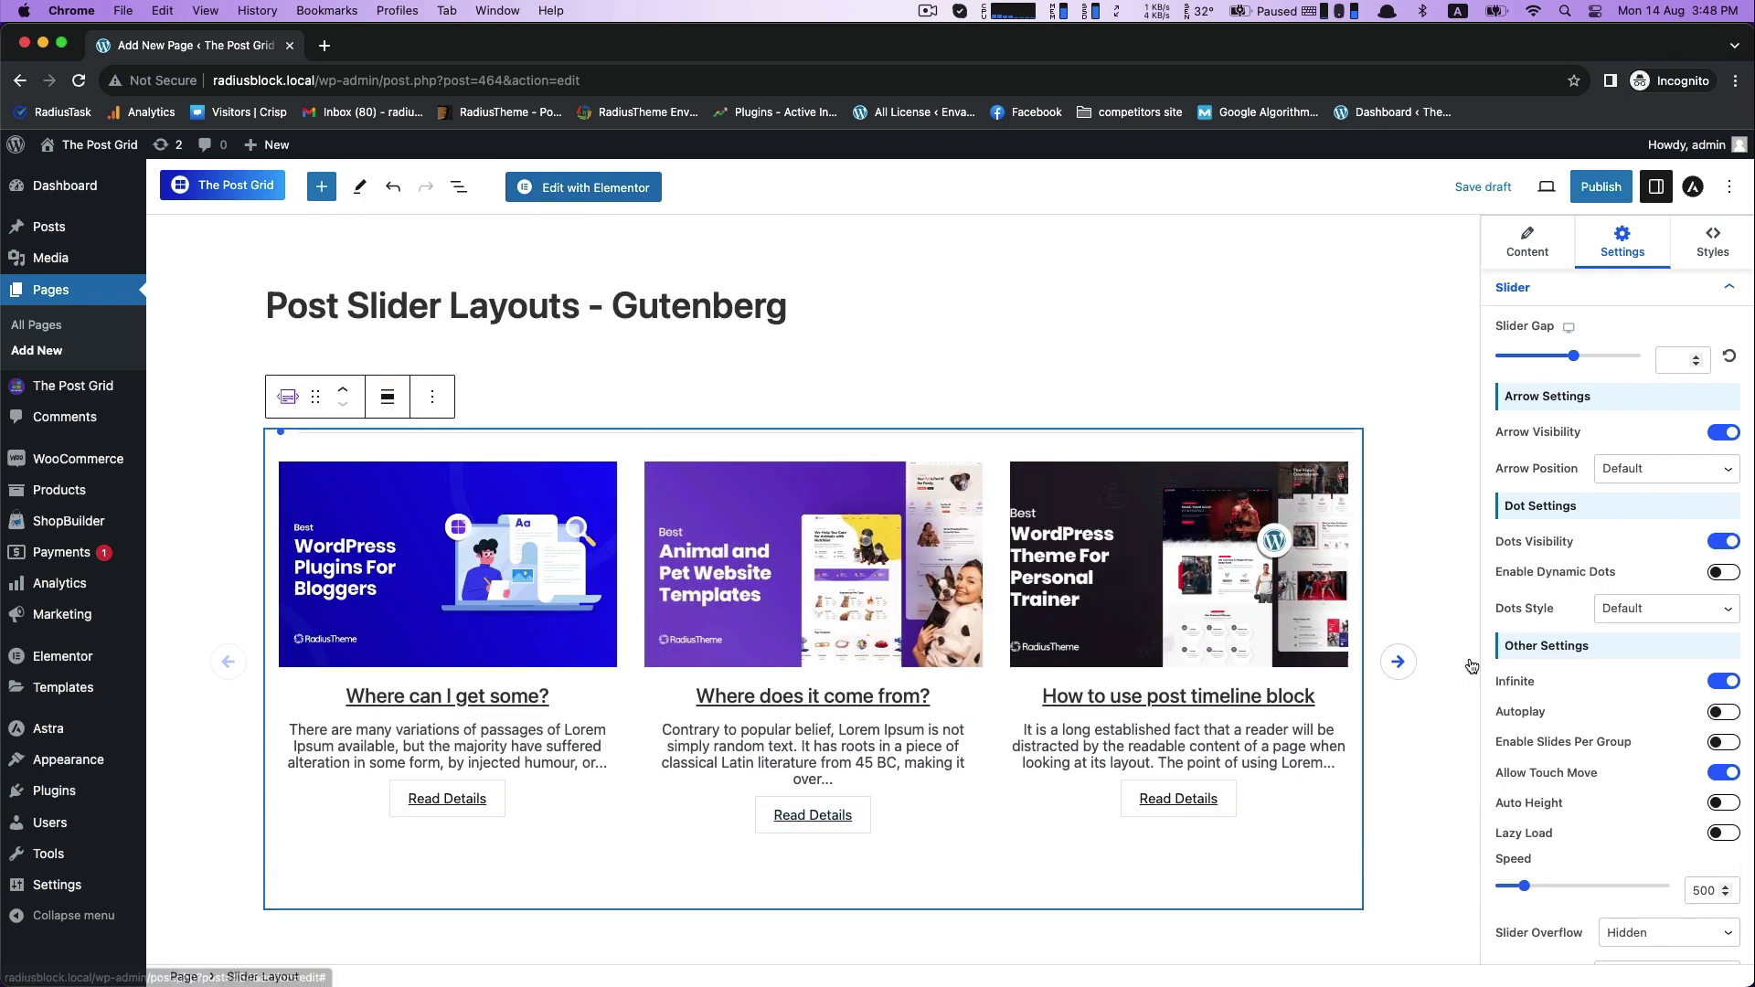
# - Turn on Enable Dynamic Dots for the slider and use a dot to move to the second slide
pyautogui.click(1399, 662)
pyautogui.click(1725, 574)
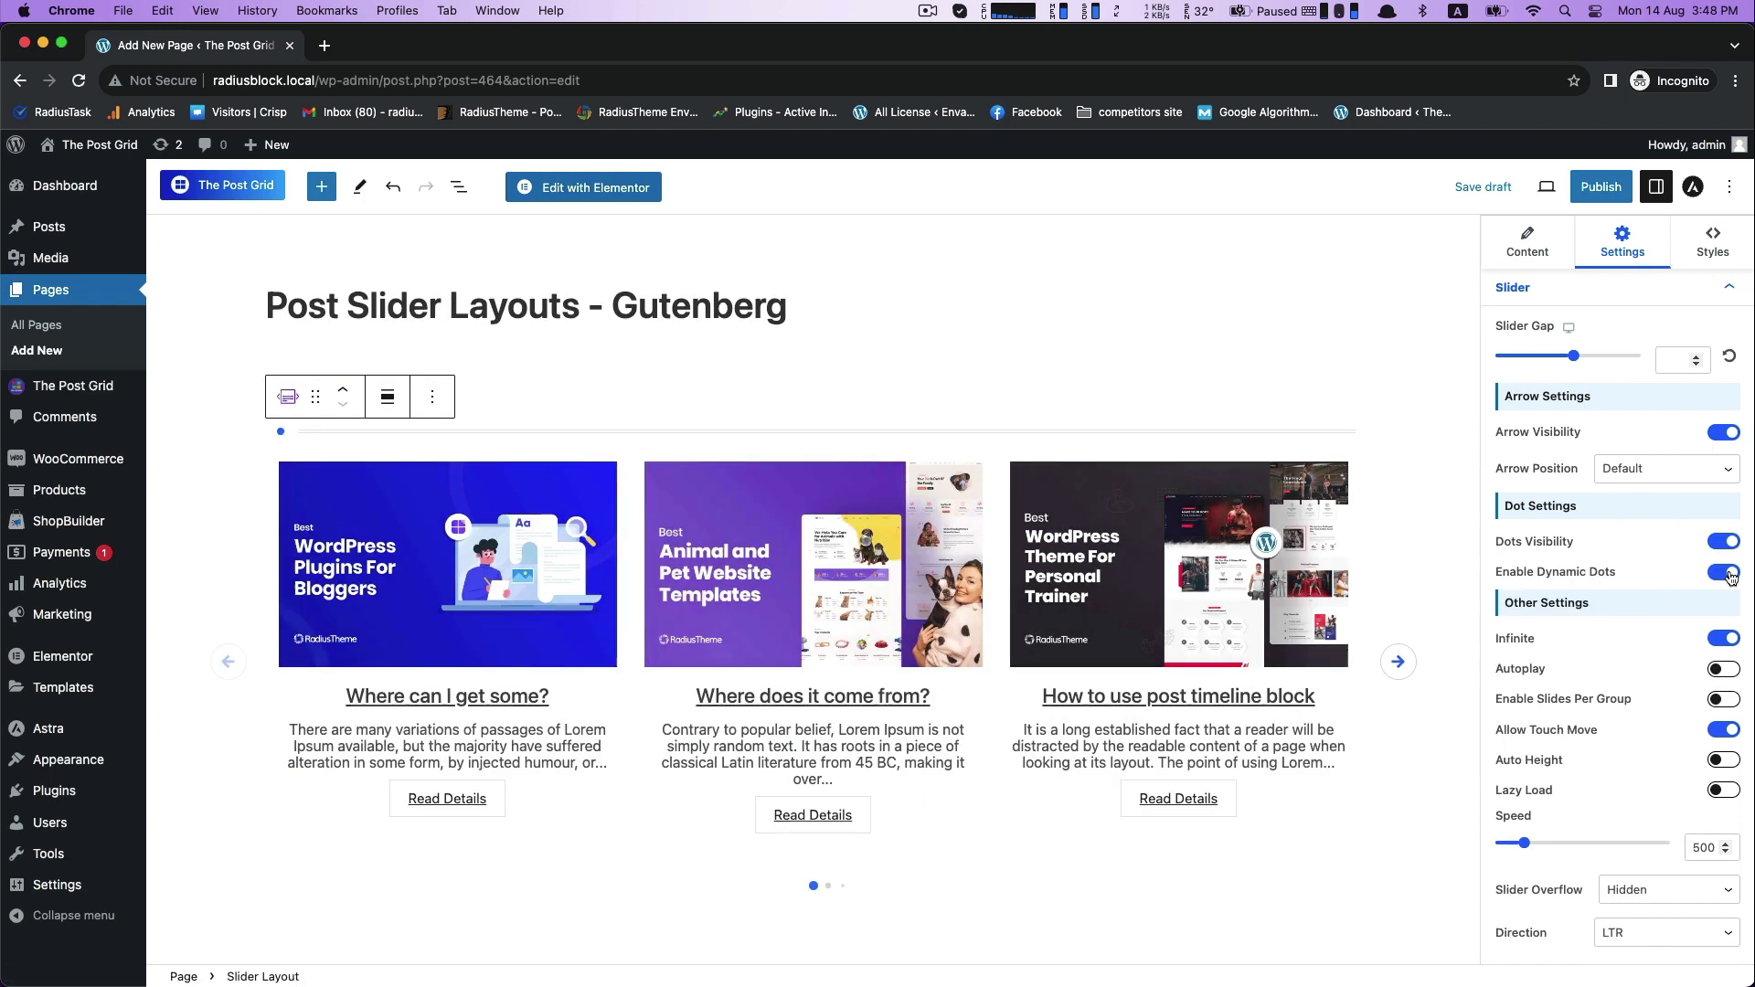
pyautogui.click(827, 885)
# - Turn on Autoplay for the slider and set the Autoplay Speed to 2000
pyautogui.scroll(-1, 1507, 672)
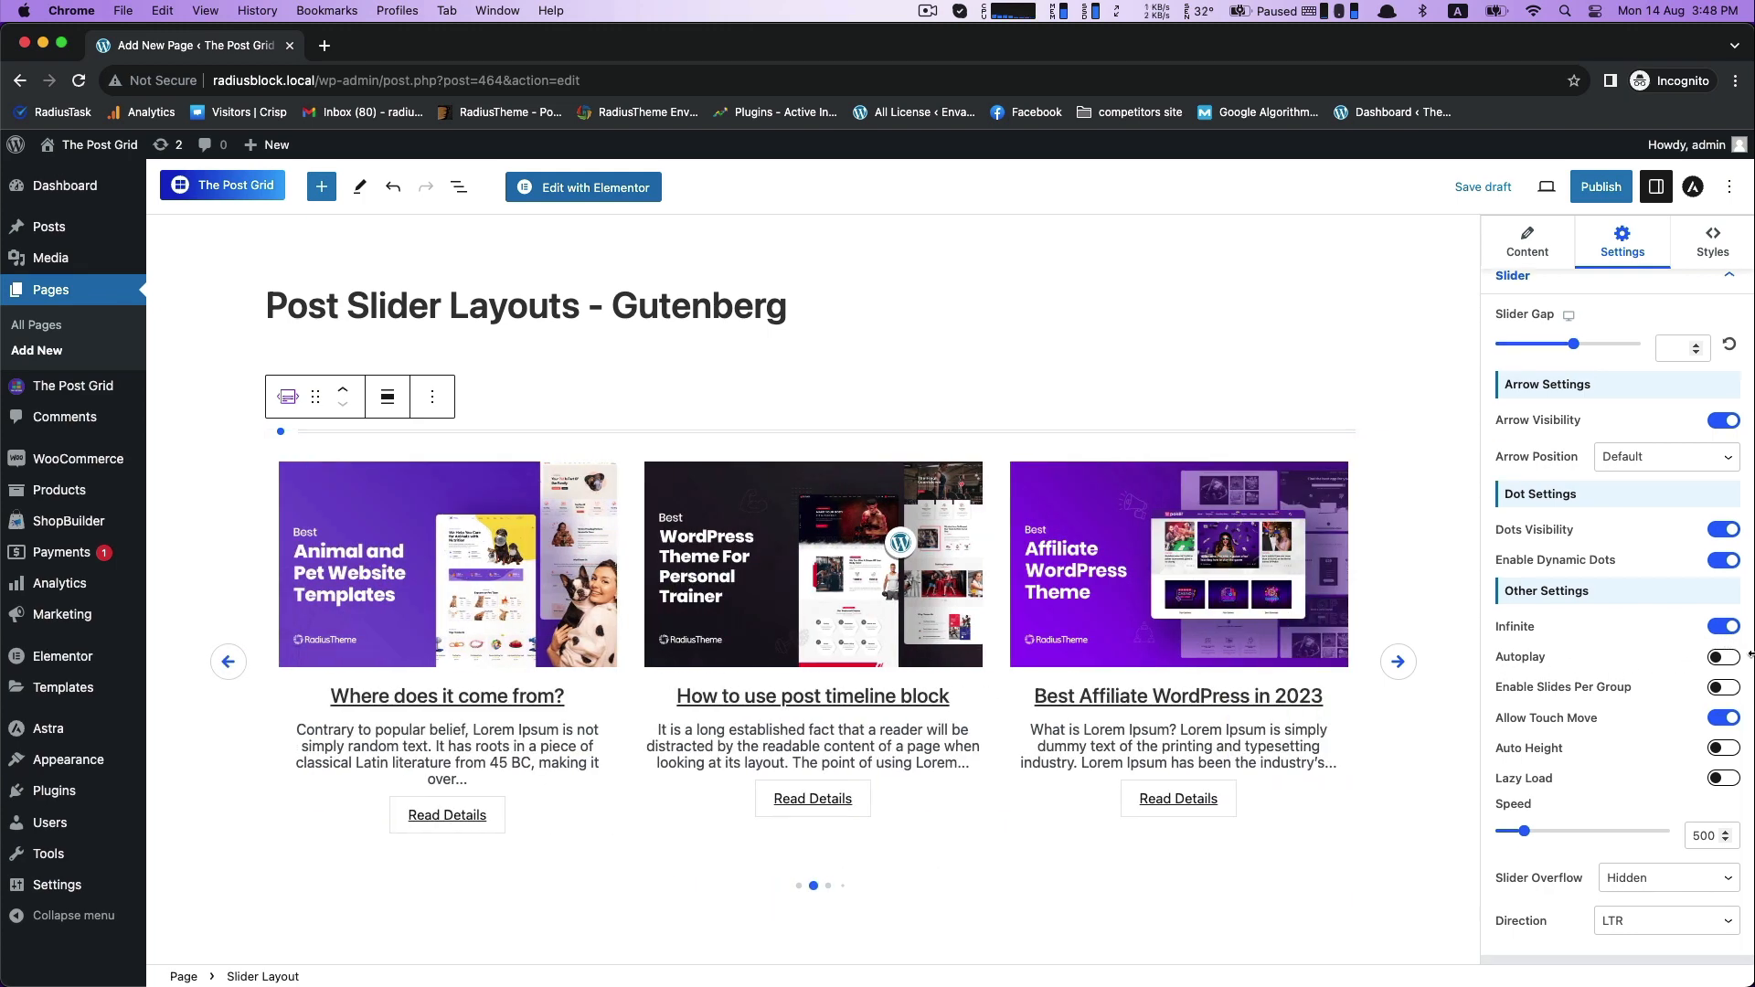
pyautogui.click(1724, 658)
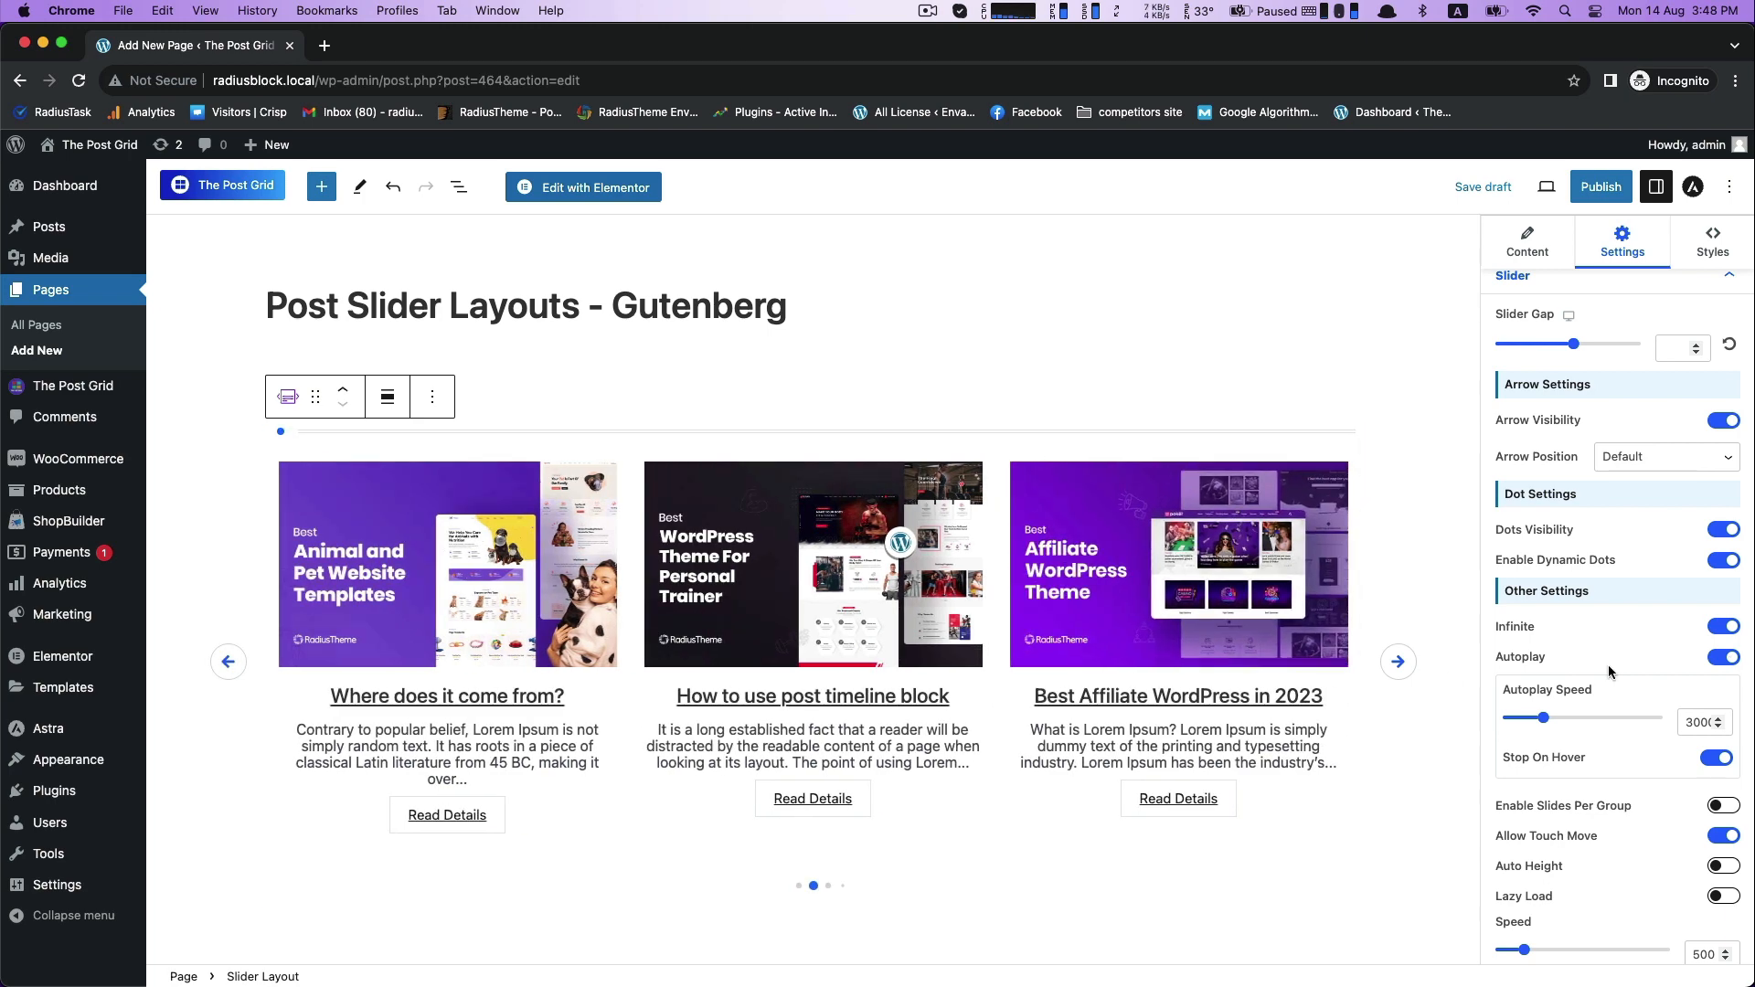
pyautogui.click(1720, 727)
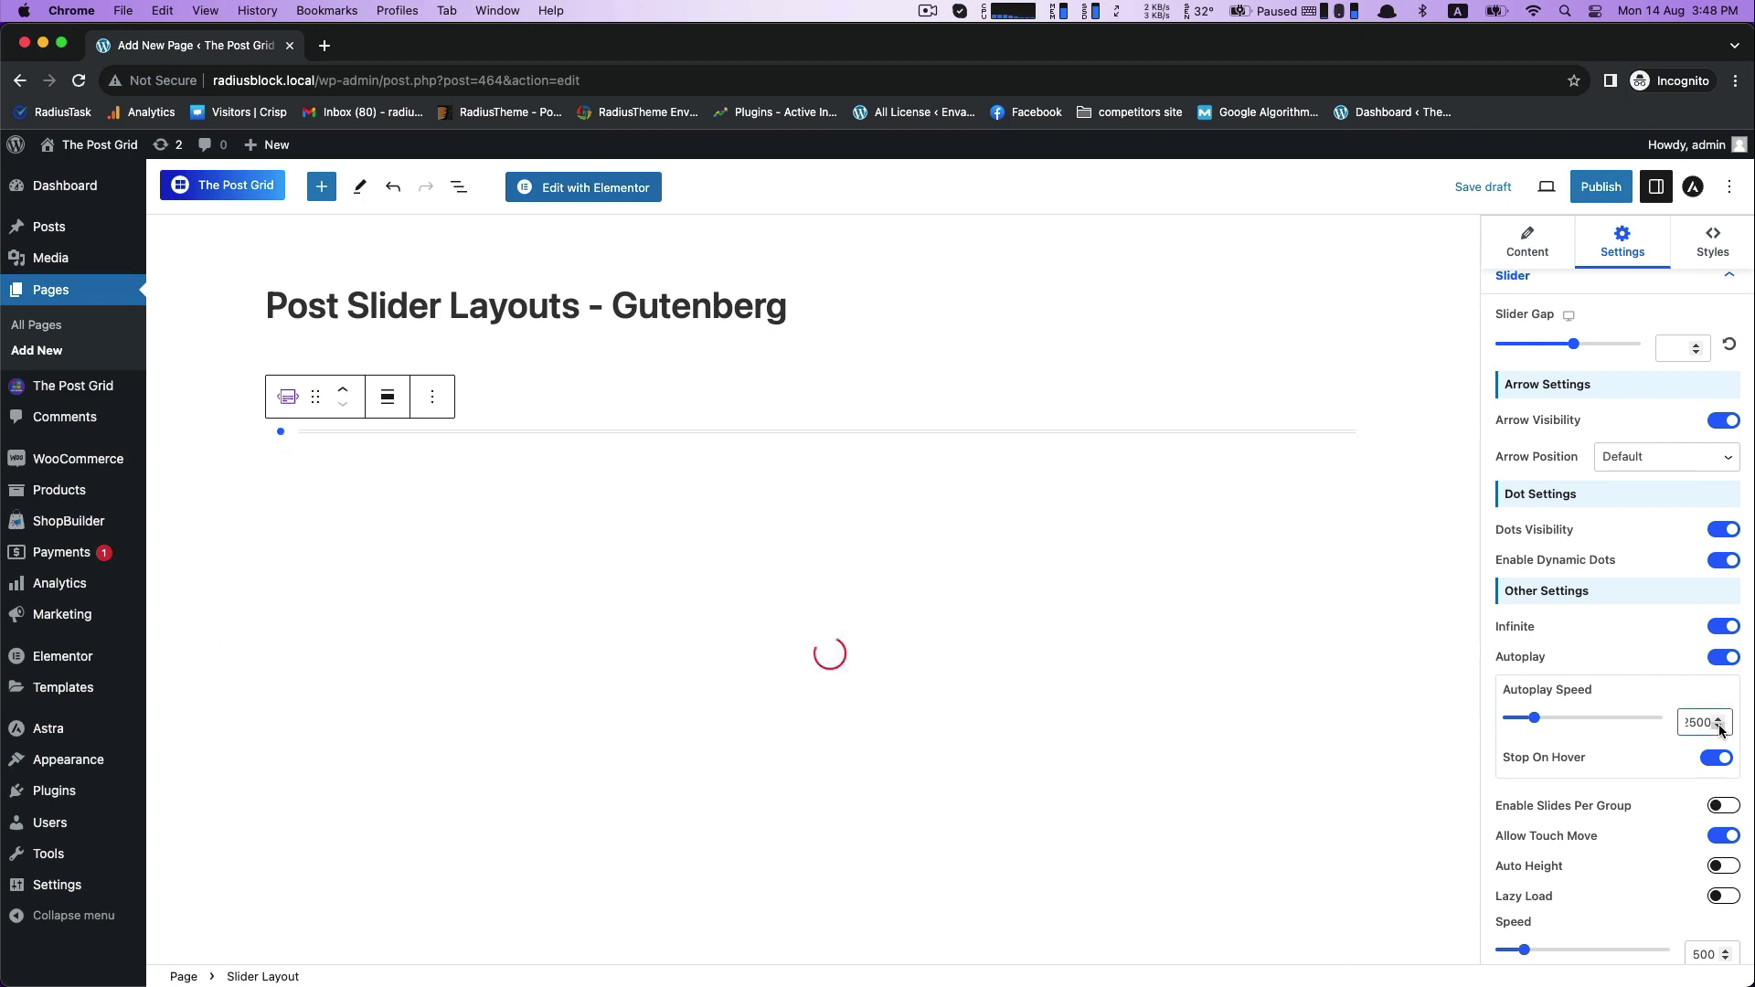
pyautogui.click(1720, 728)
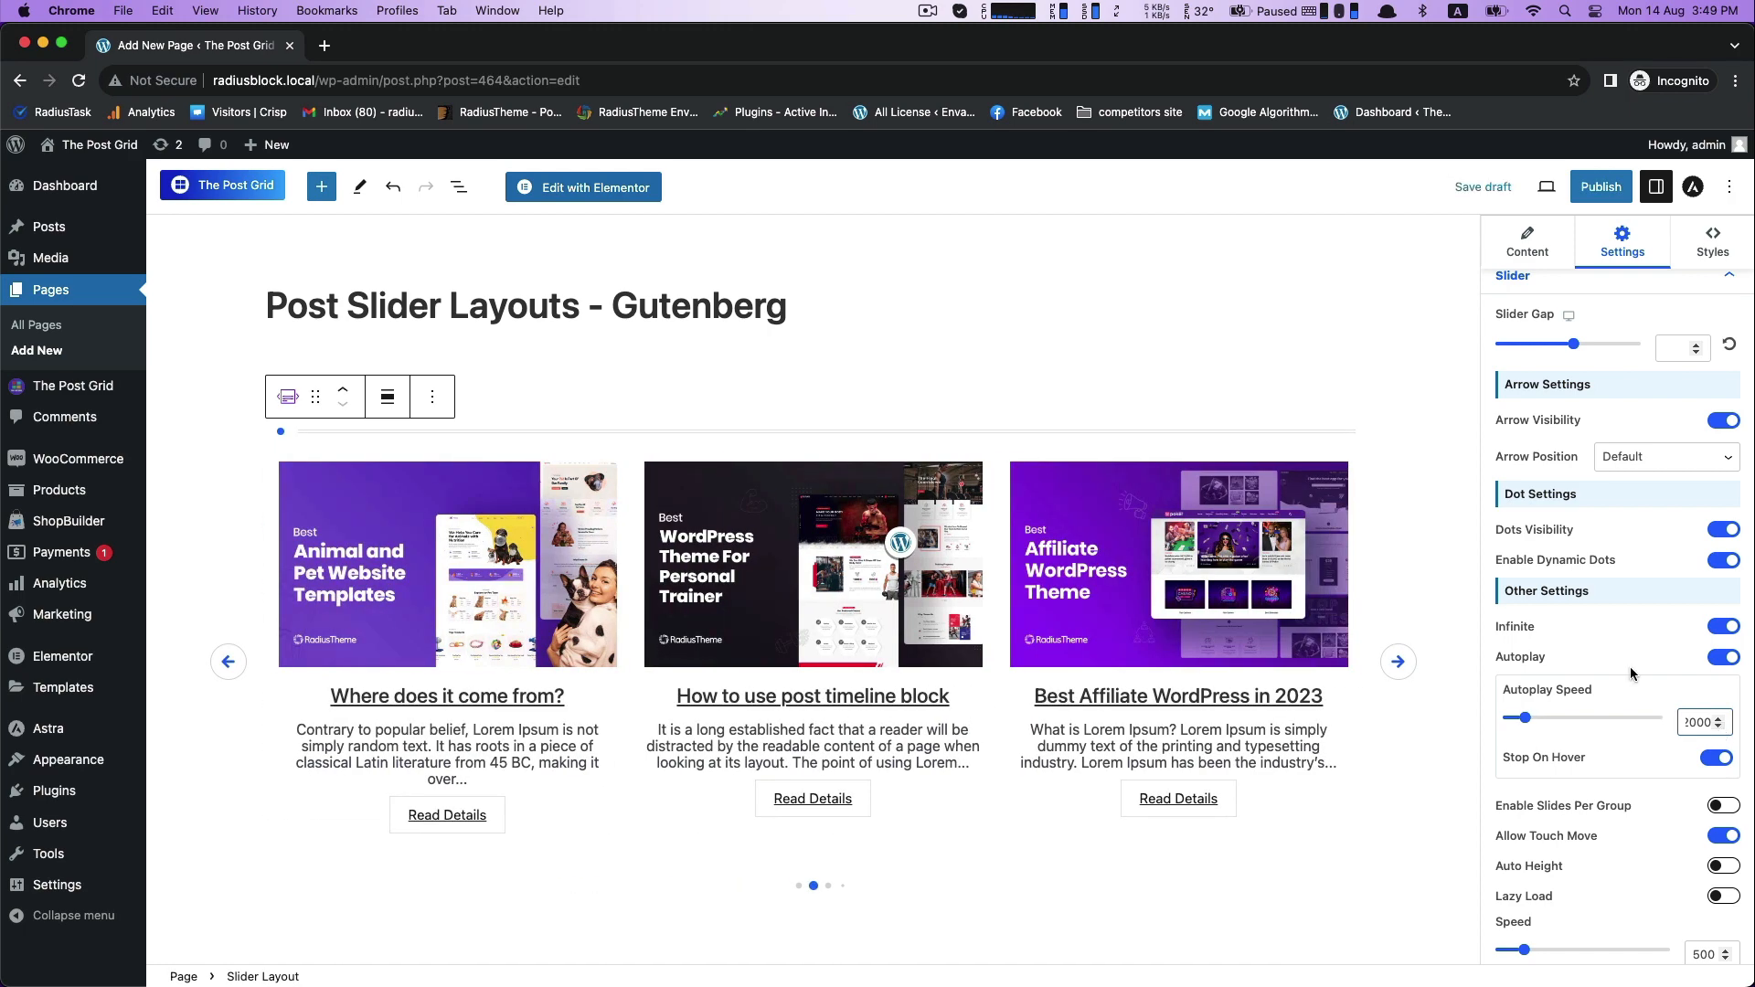
# - Try Enable Slides Per Group on the slider, and turn it off again
pyautogui.scroll(-3, 1700, 718)
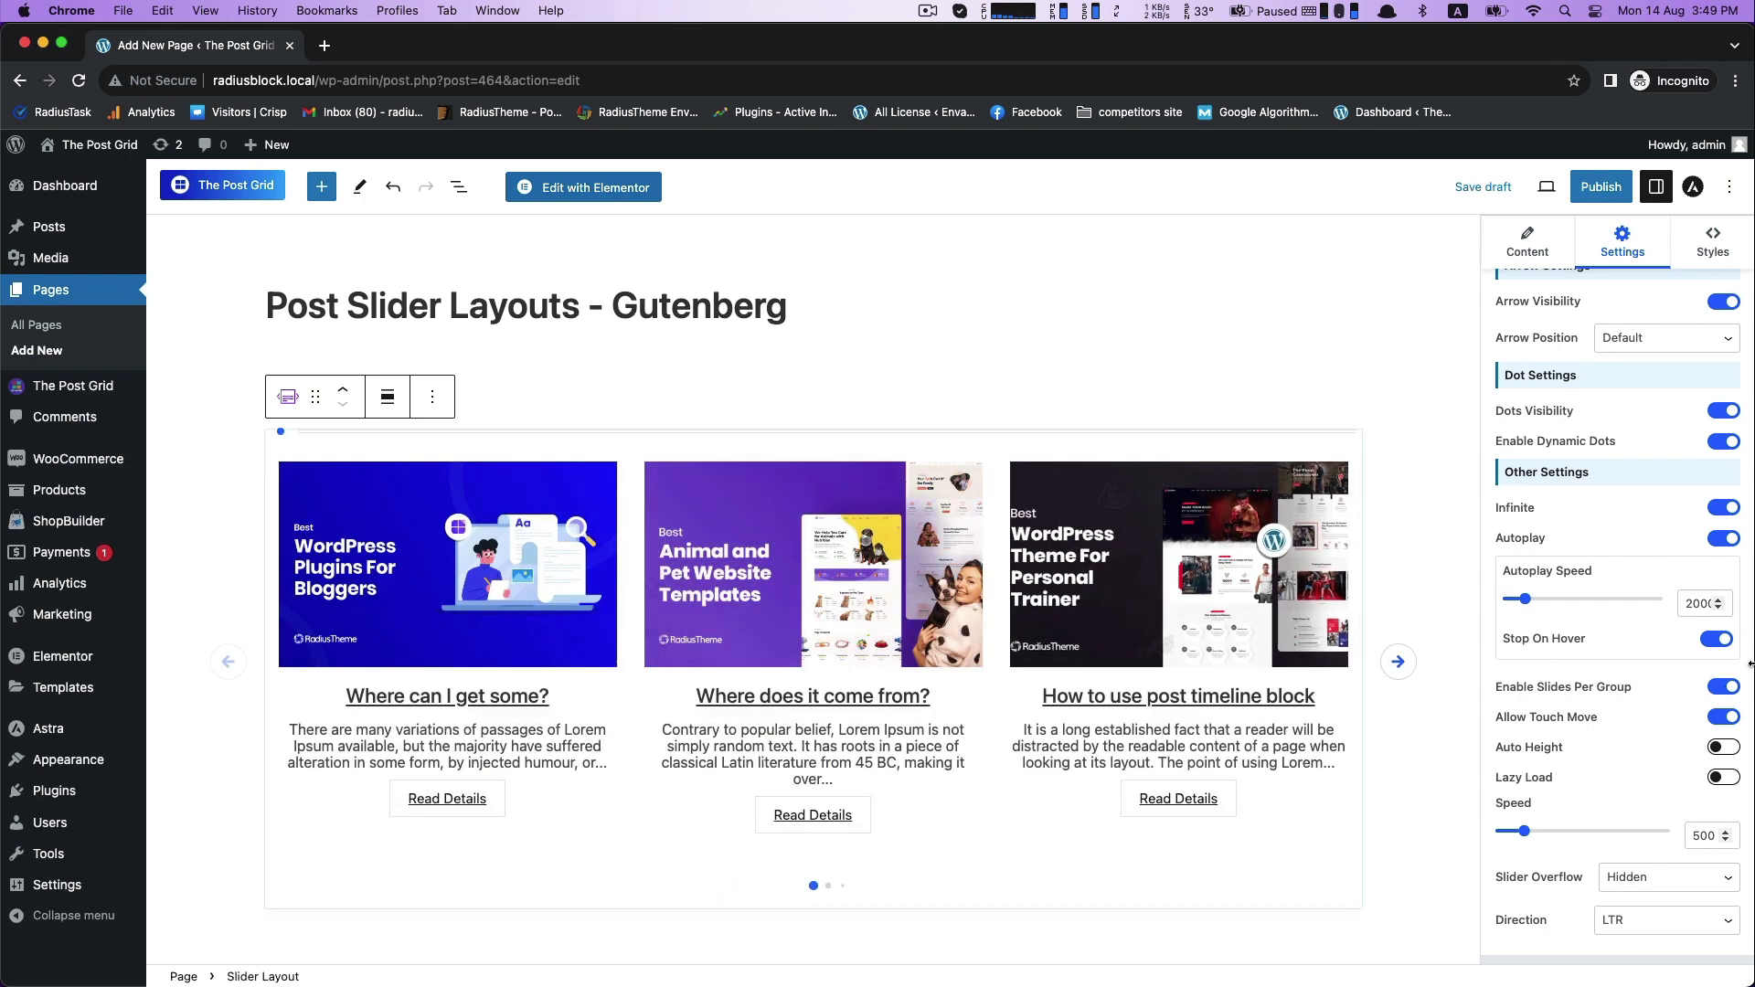
pyautogui.click(1715, 688)
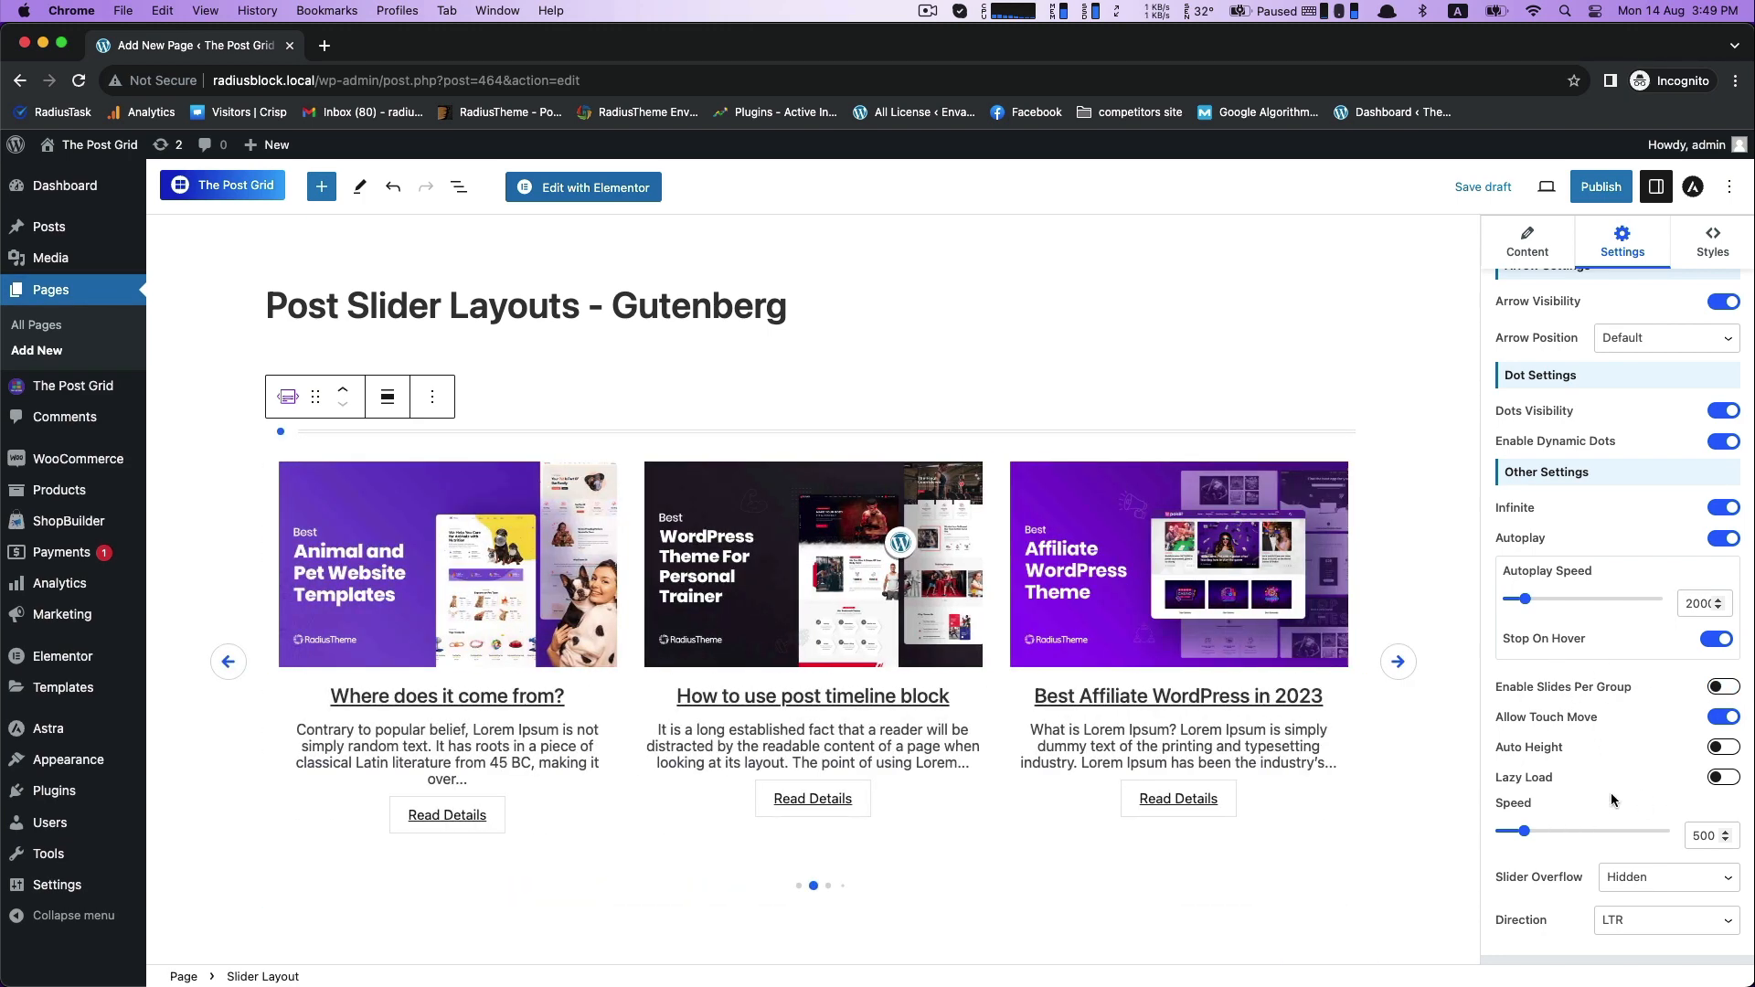
# - Open the block's style options and examine the Section Title styling, including its typography settings
pyautogui.scroll(5, 1614, 777)
pyautogui.scroll(15, 1616, 766)
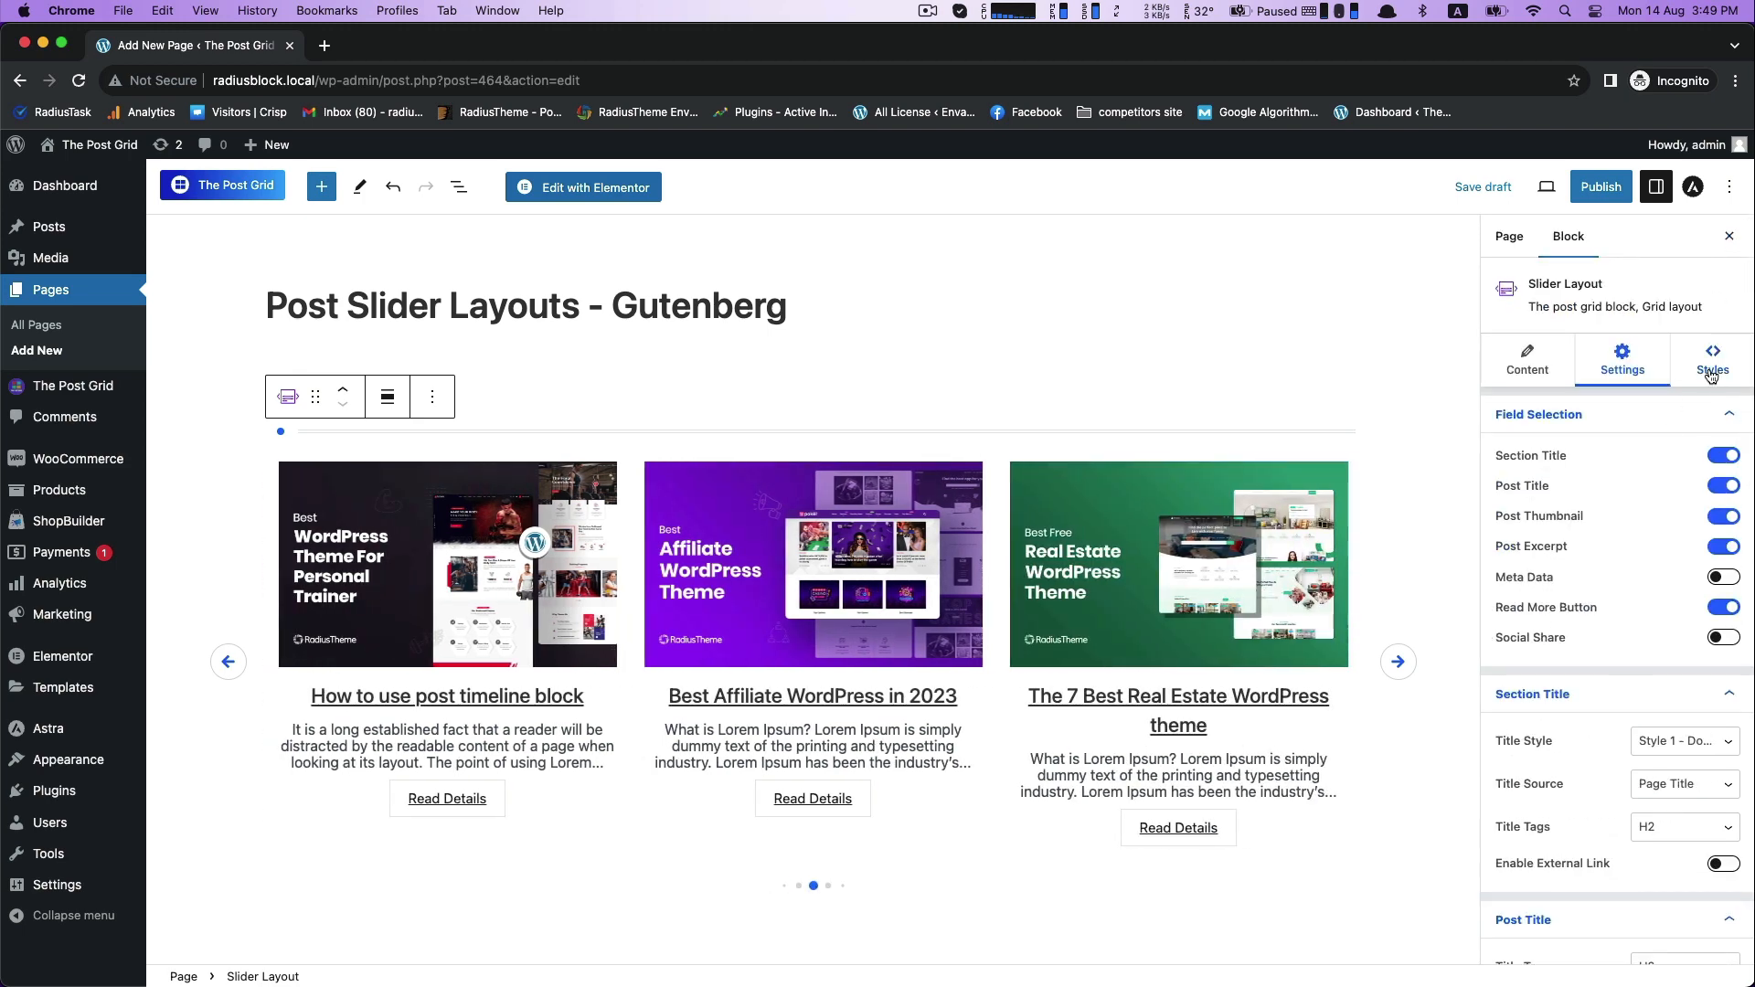
pyautogui.click(1712, 370)
pyautogui.scroll(-1, 1544, 492)
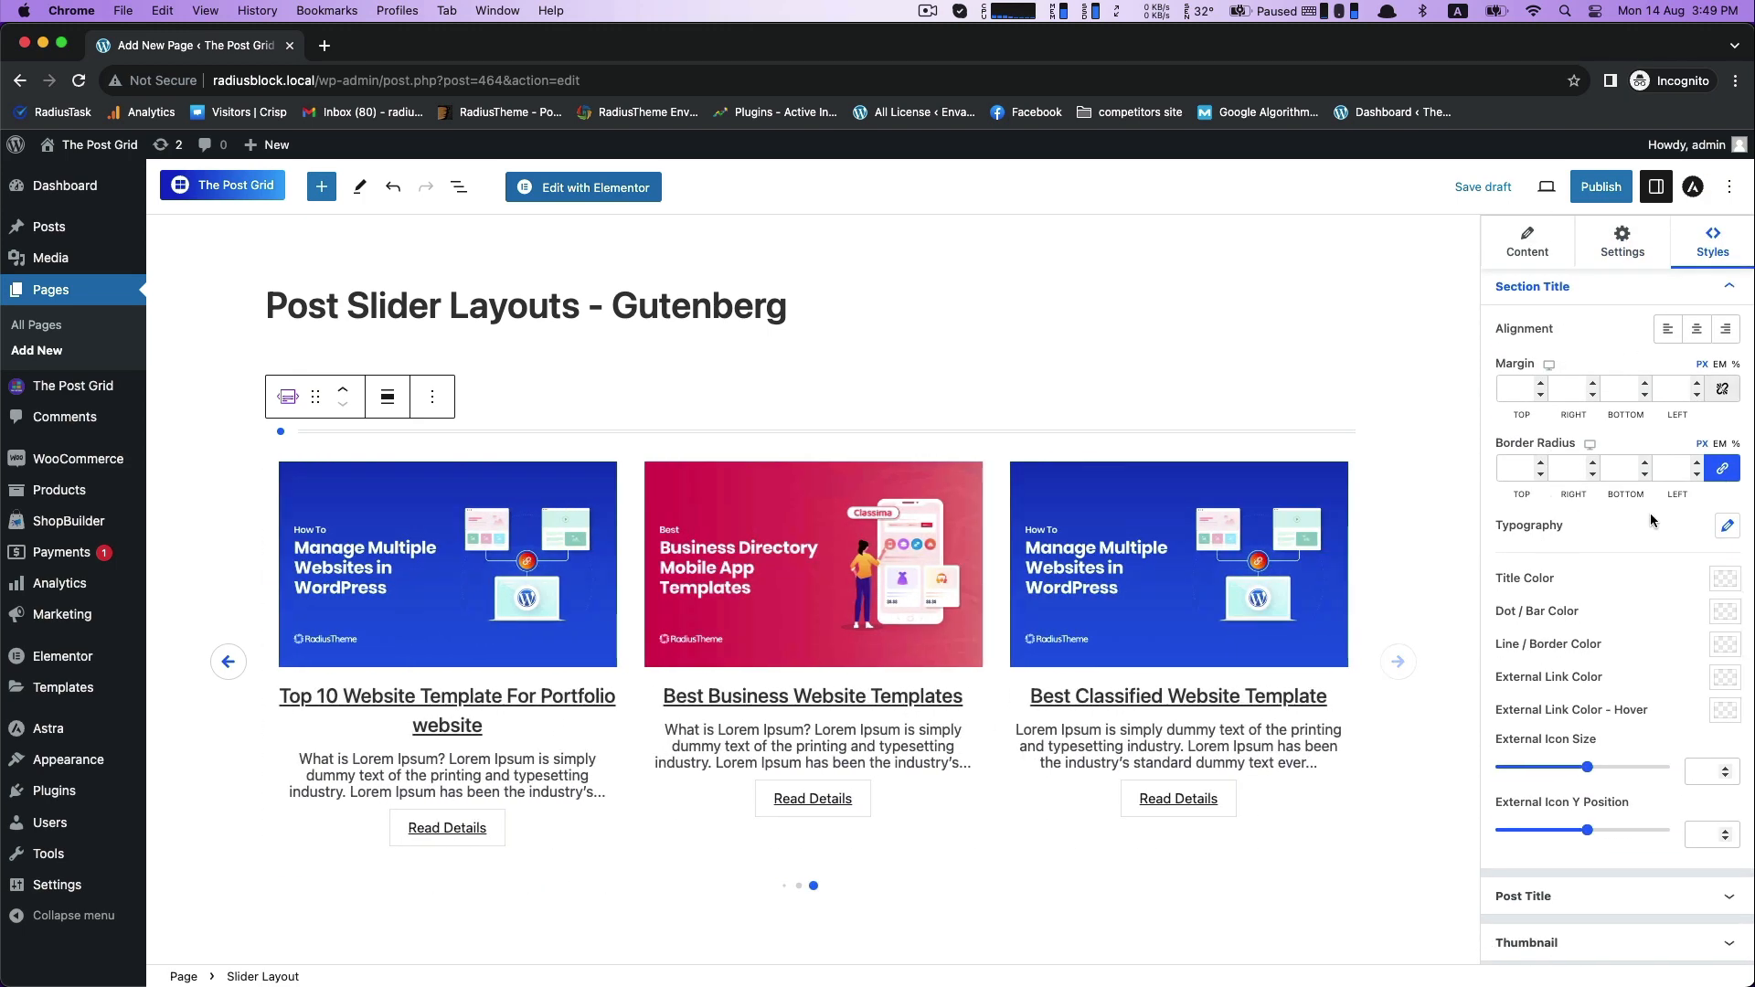
pyautogui.click(1728, 526)
pyautogui.click(1728, 526)
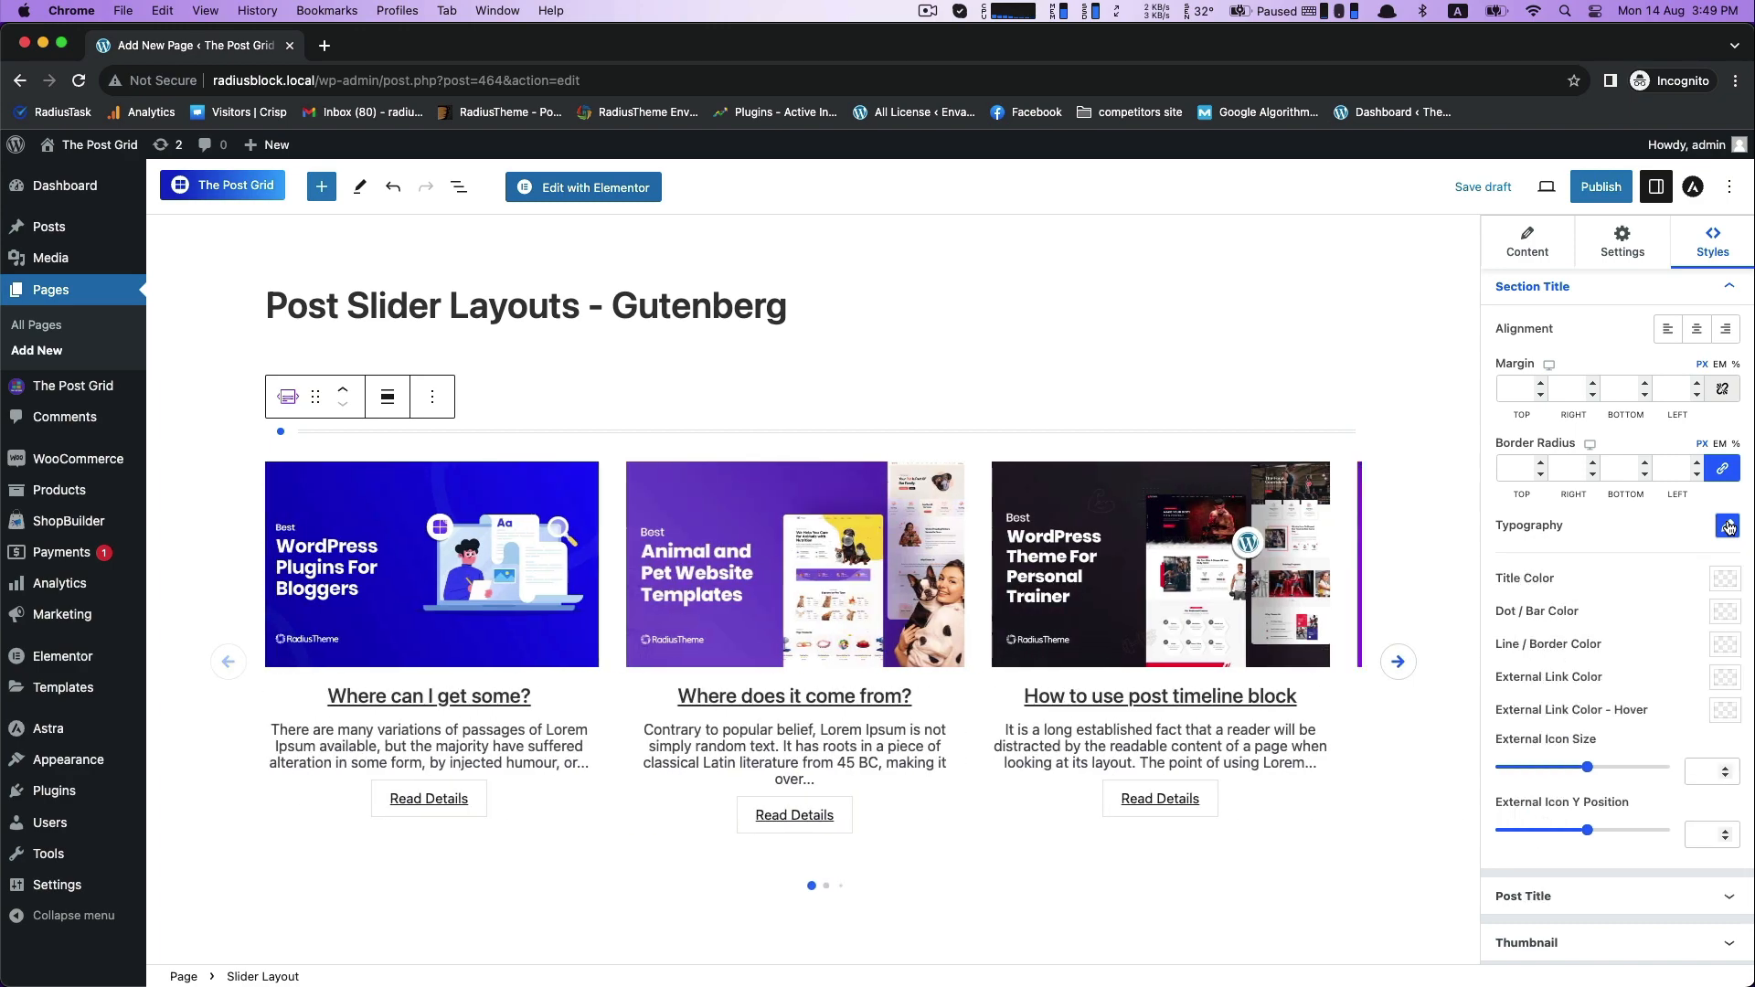
# - Set the Post Title typography's font size to 22 px
pyautogui.scroll(-4, 1549, 592)
pyautogui.scroll(-3, 1563, 531)
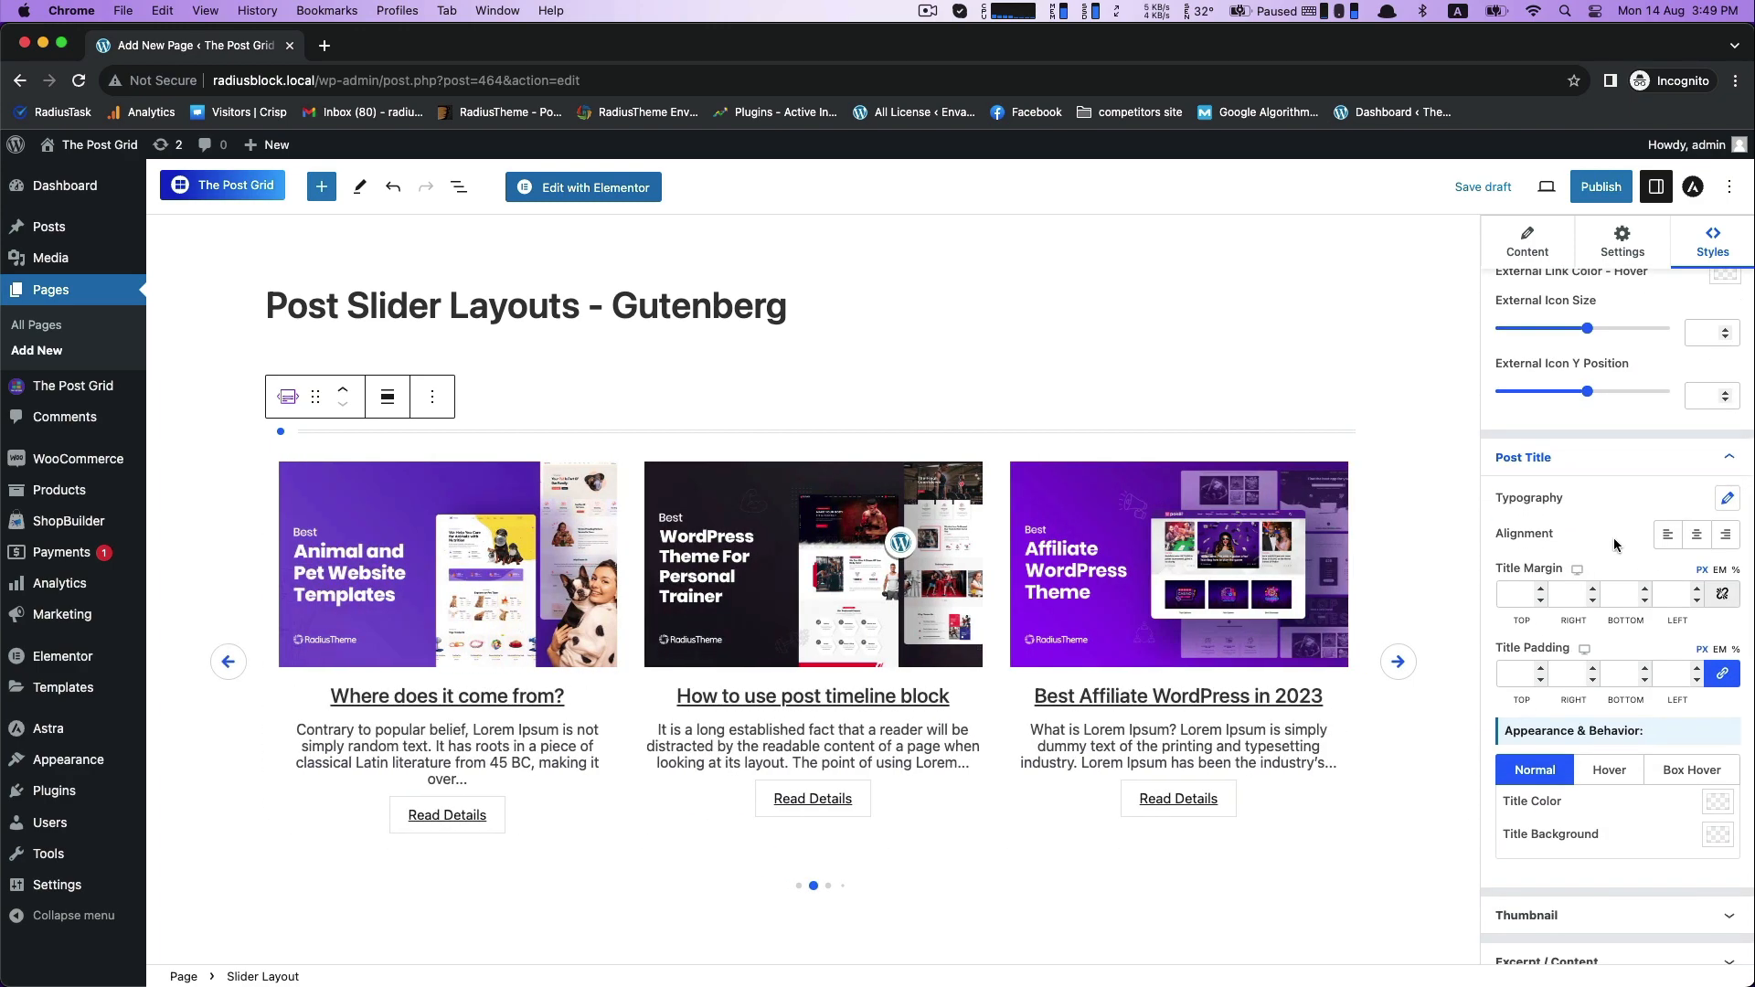
pyautogui.click(1727, 498)
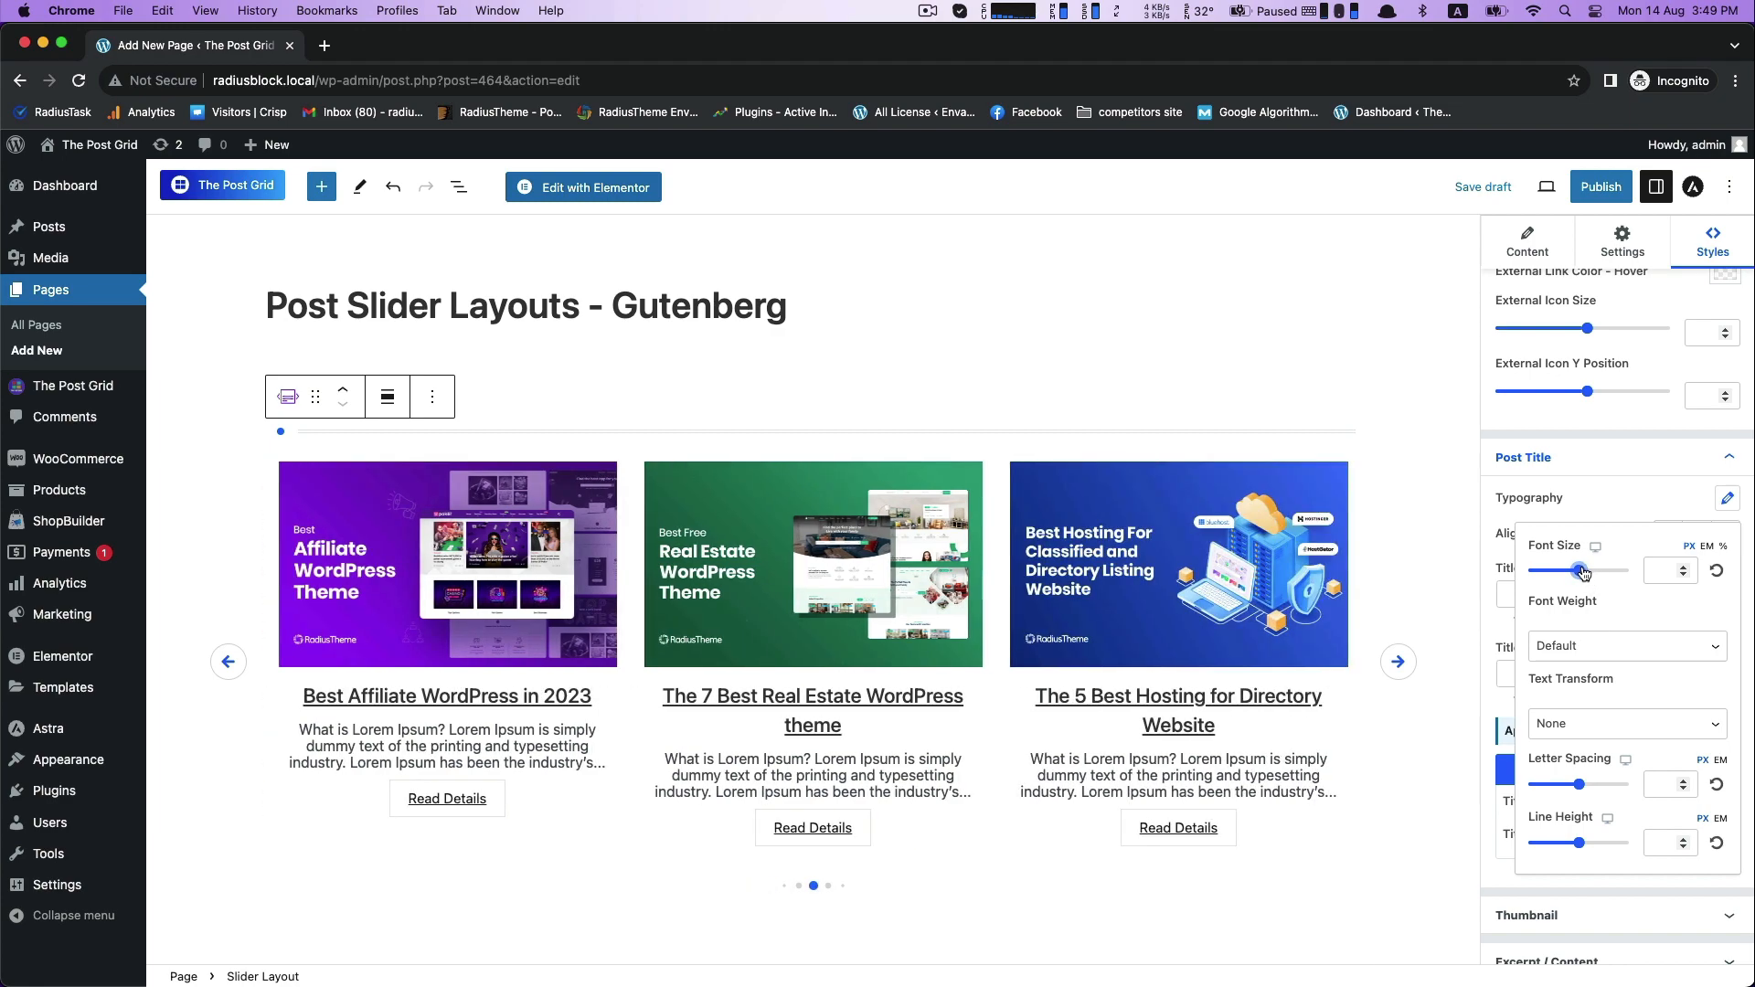
pyautogui.moveTo(1581, 574); pyautogui.dragTo(1539, 576)
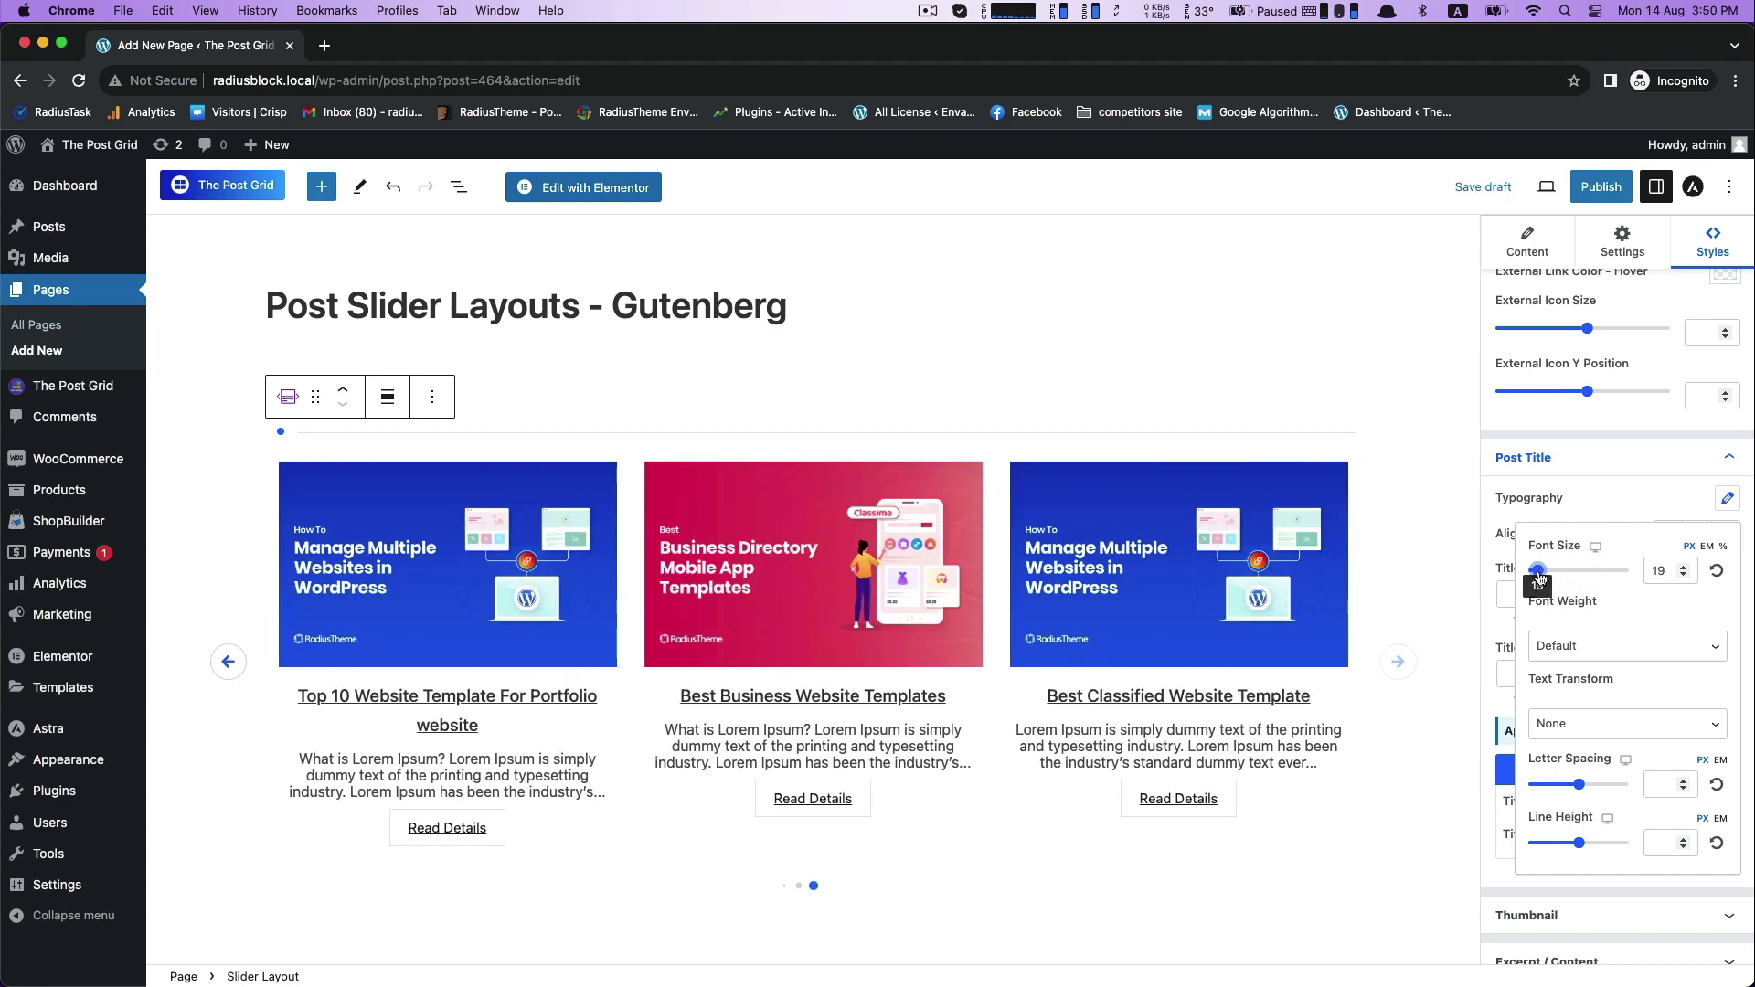
pyautogui.moveTo(1679, 574); pyautogui.dragTo(1627, 580)
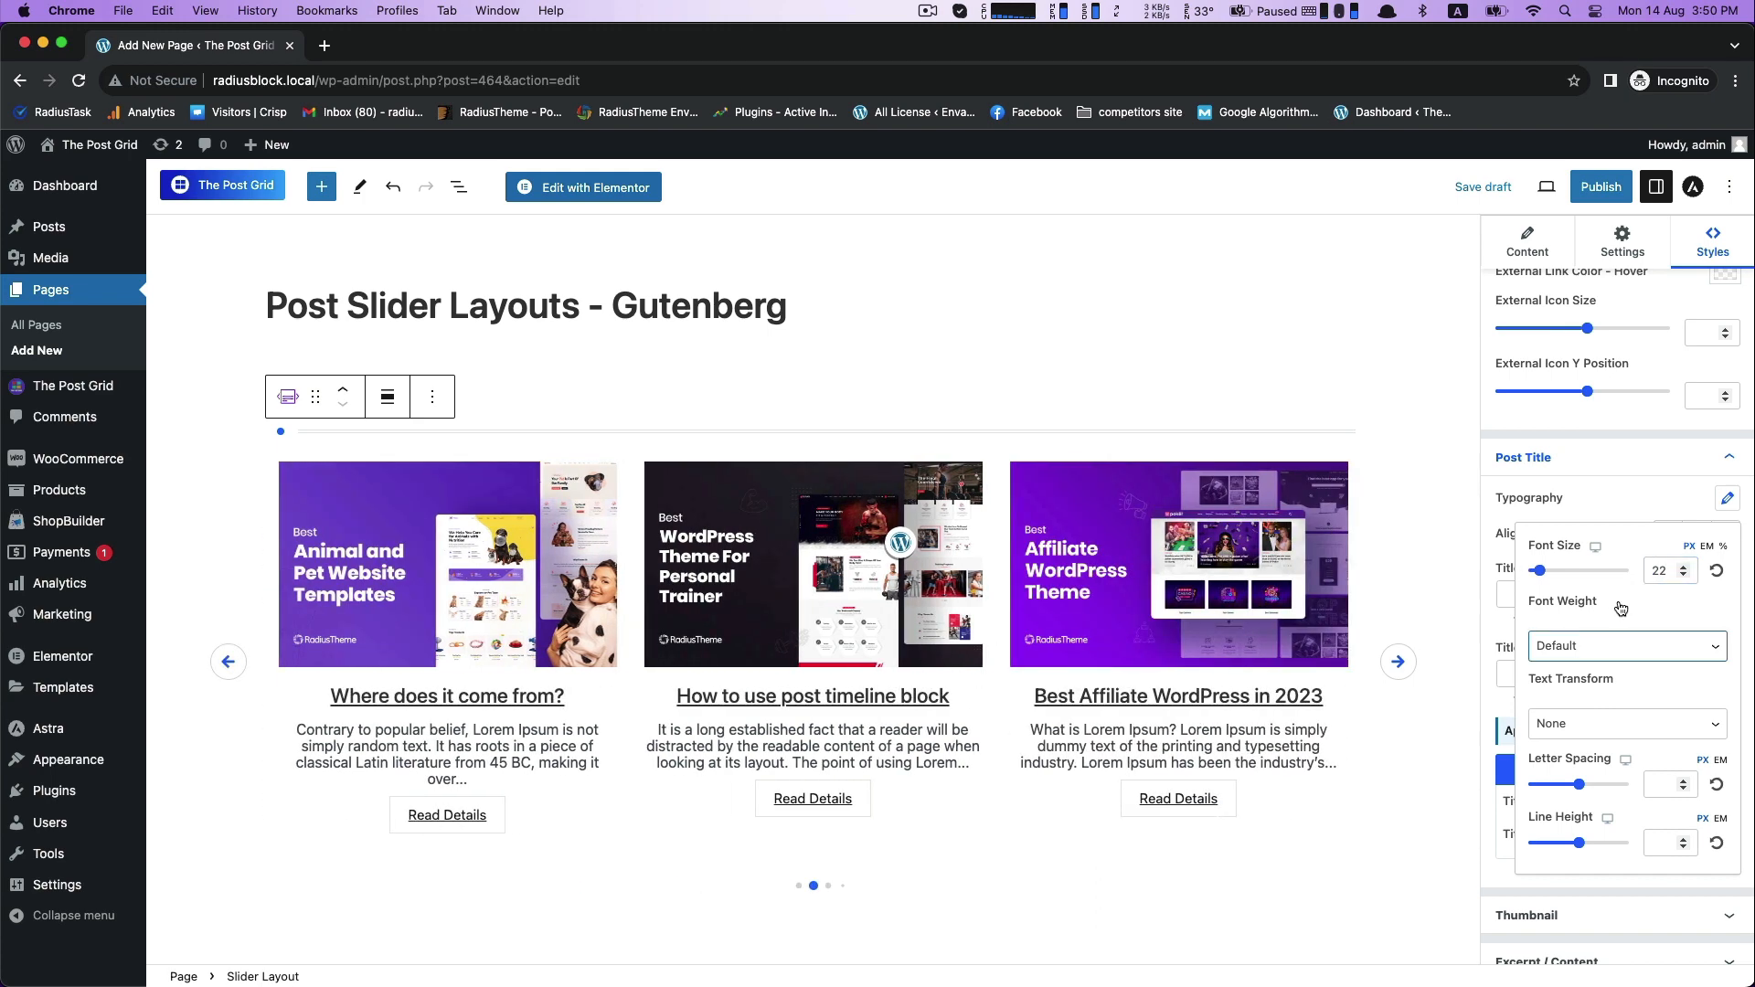
pyautogui.click(1616, 496)
# - Set the normal-state post title color to dark red 8A2929 and copy its hex code
pyautogui.scroll(-3, 1590, 698)
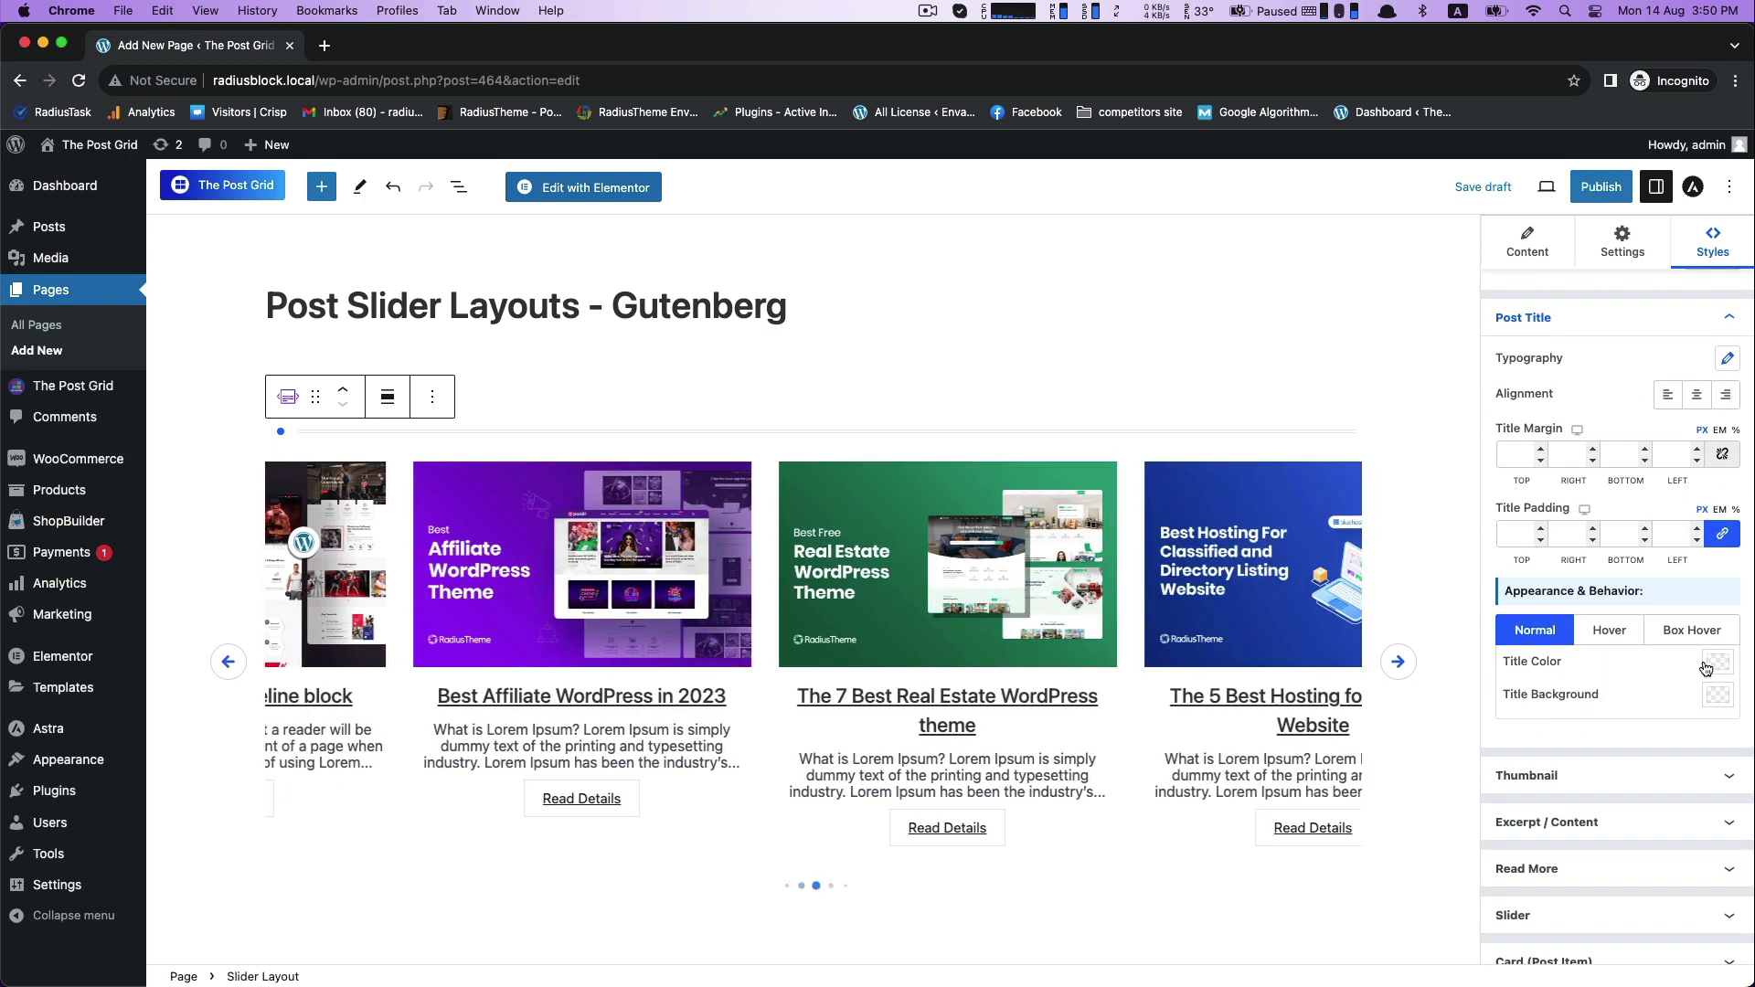
pyautogui.click(1718, 694)
pyautogui.moveTo(1685, 335)
pyautogui.mouseDown()
pyautogui.moveTo(1665, 371)
pyautogui.moveTo(1683, 345)
pyautogui.moveTo(1666, 346)
pyautogui.mouseUp()
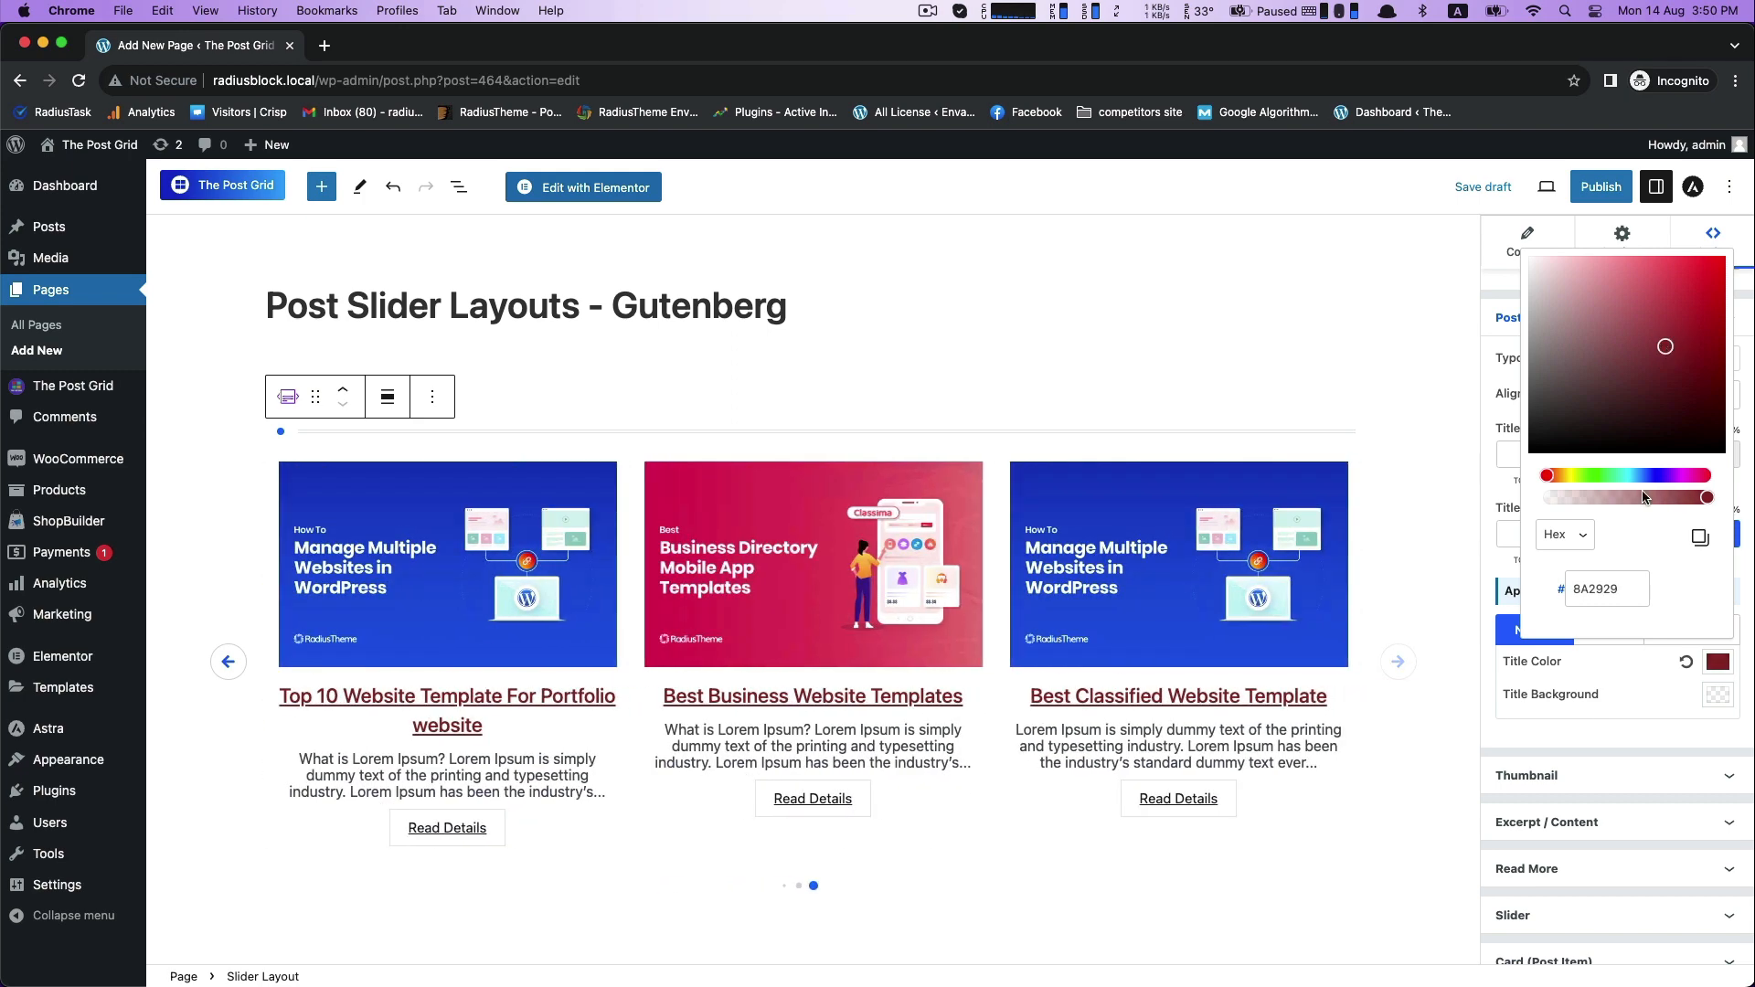
pyautogui.rightClick(1602, 588)
pyautogui.click(1408, 710)
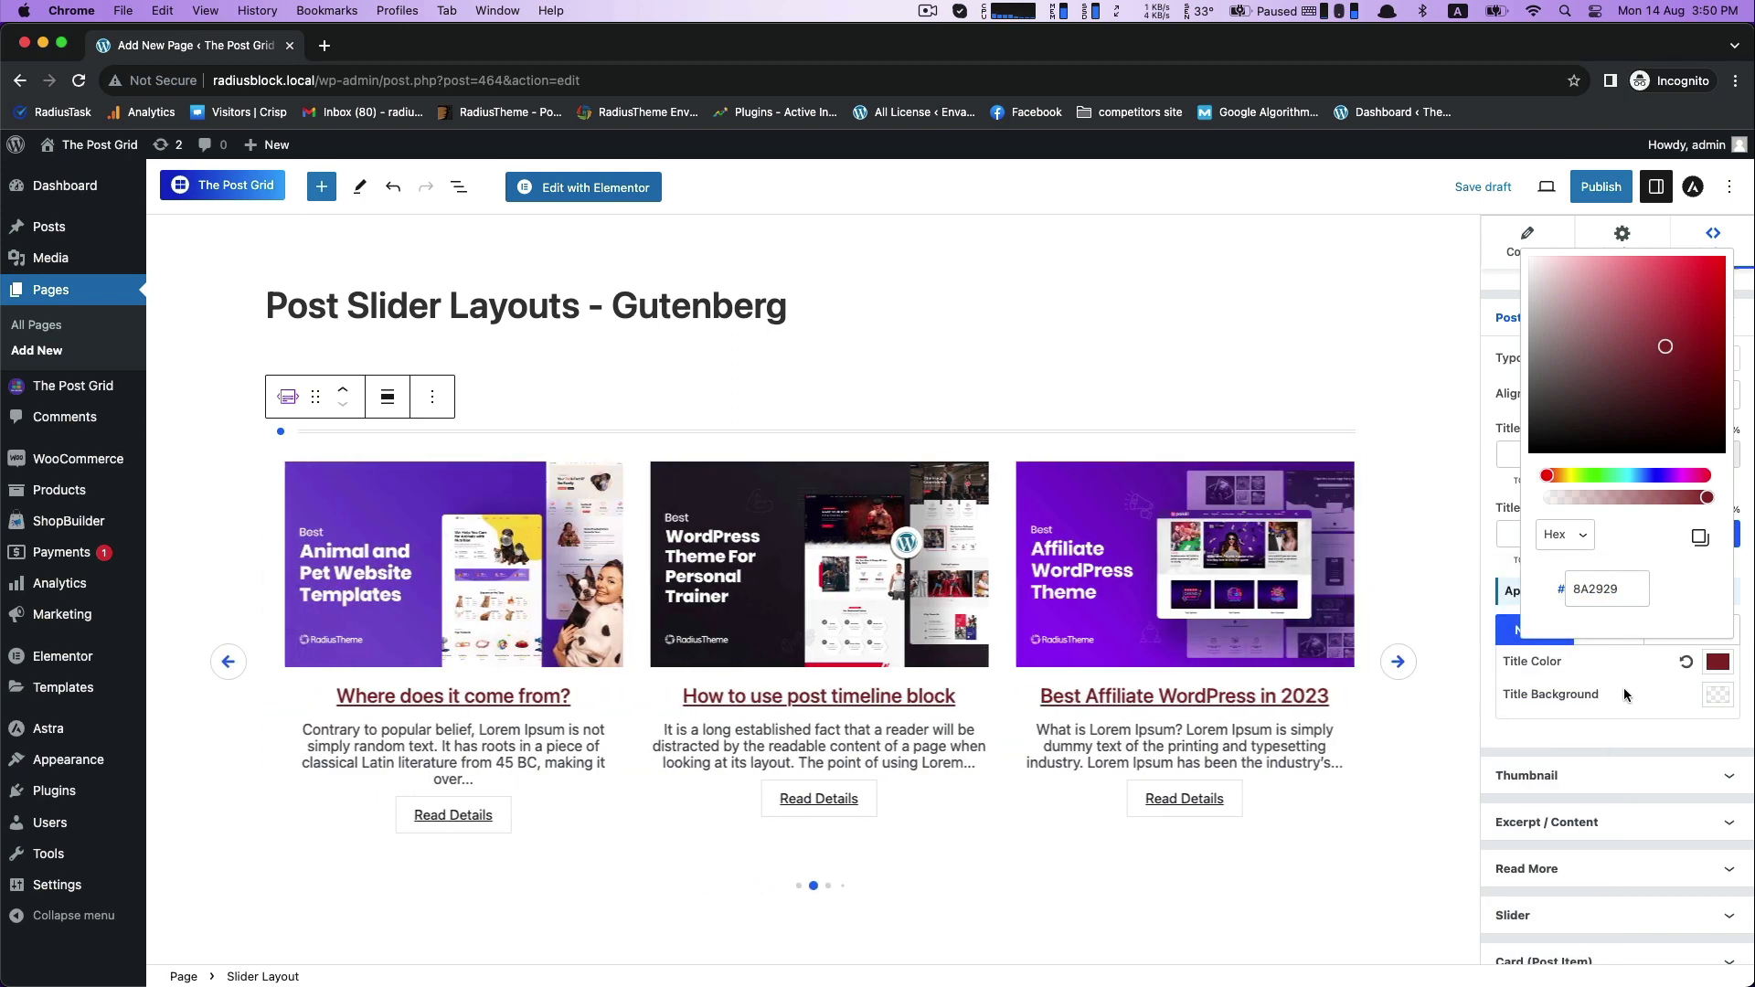
pyautogui.click(1623, 687)
# - Expand the Thumbnail style options and review the border radius, margin and overlay settings
pyautogui.scroll(-2, 1536, 705)
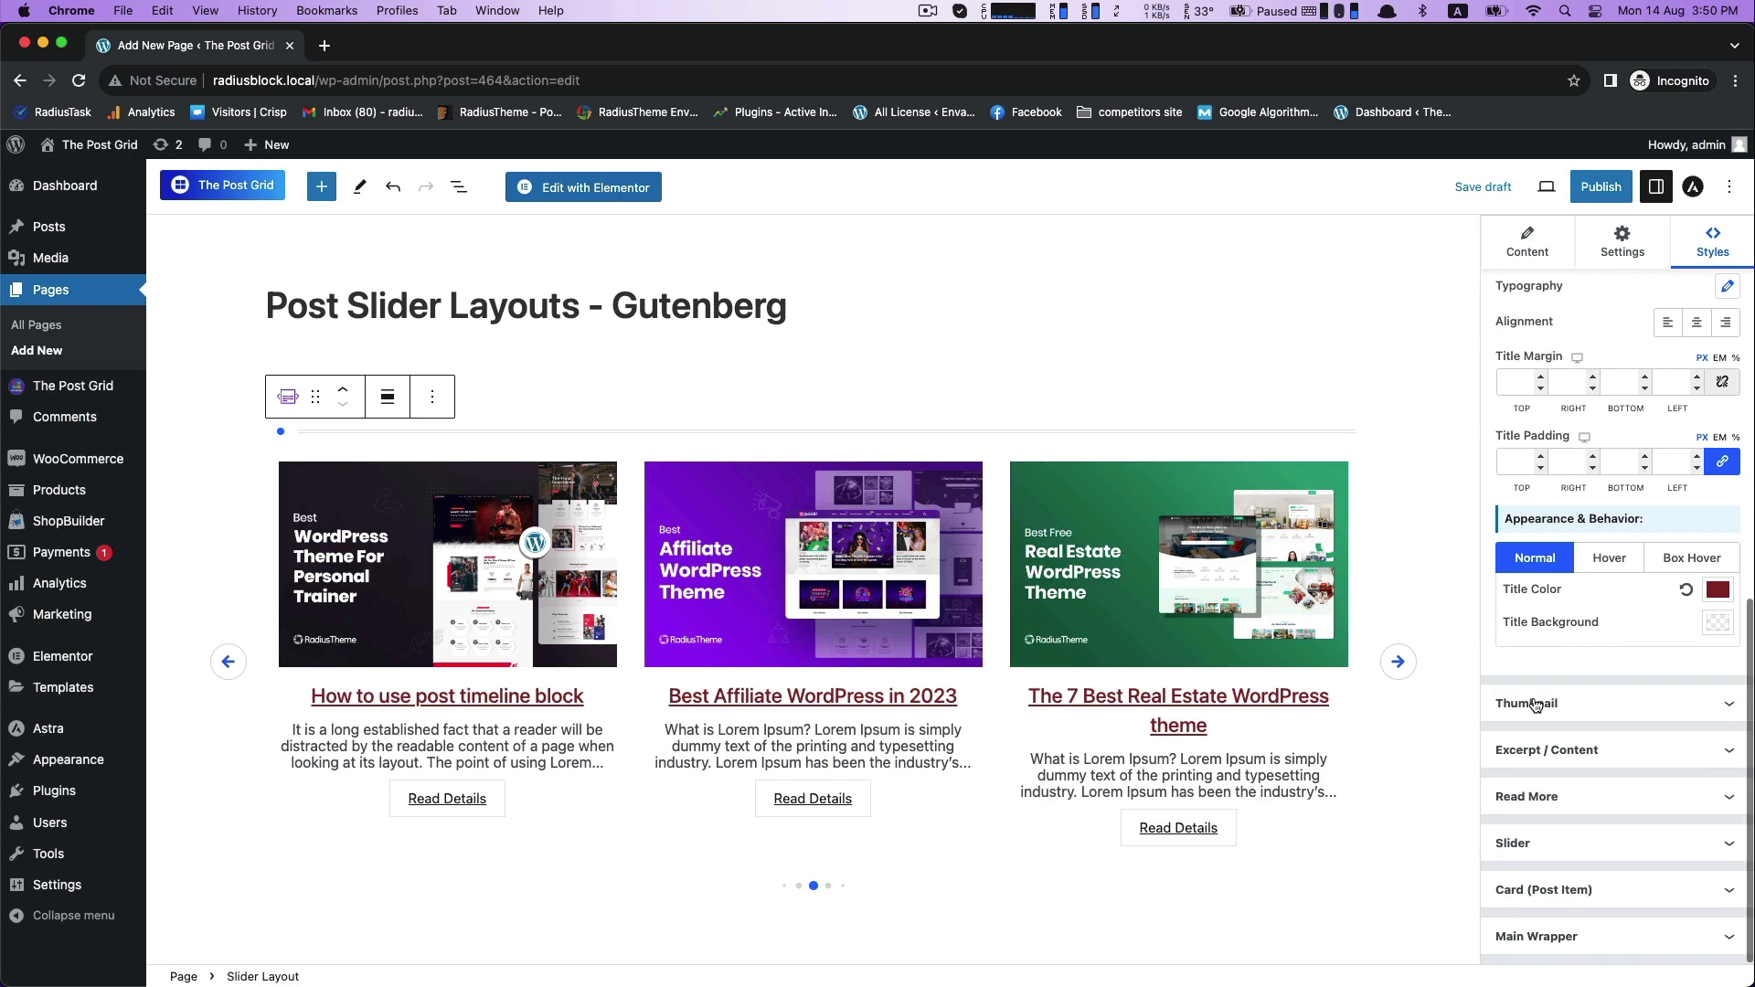
pyautogui.click(1536, 705)
pyautogui.scroll(-5, 1554, 708)
pyautogui.scroll(-4, 1575, 711)
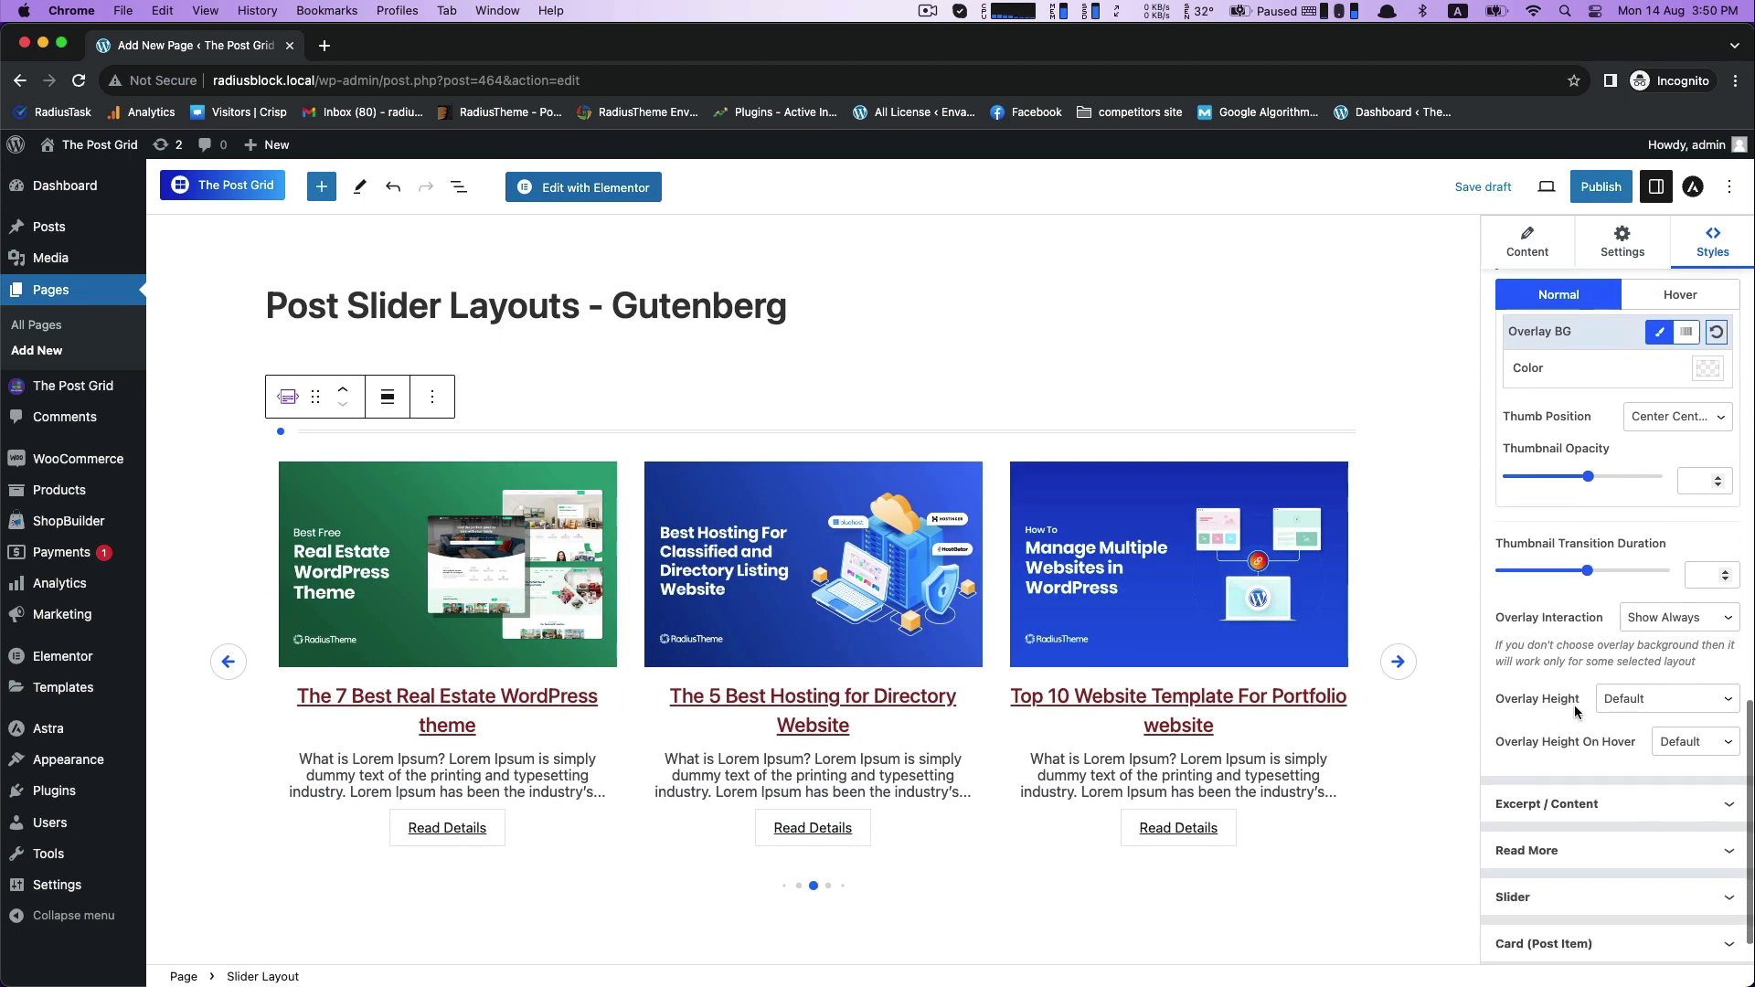
pyautogui.scroll(5, 1554, 677)
pyautogui.scroll(-1, 1544, 641)
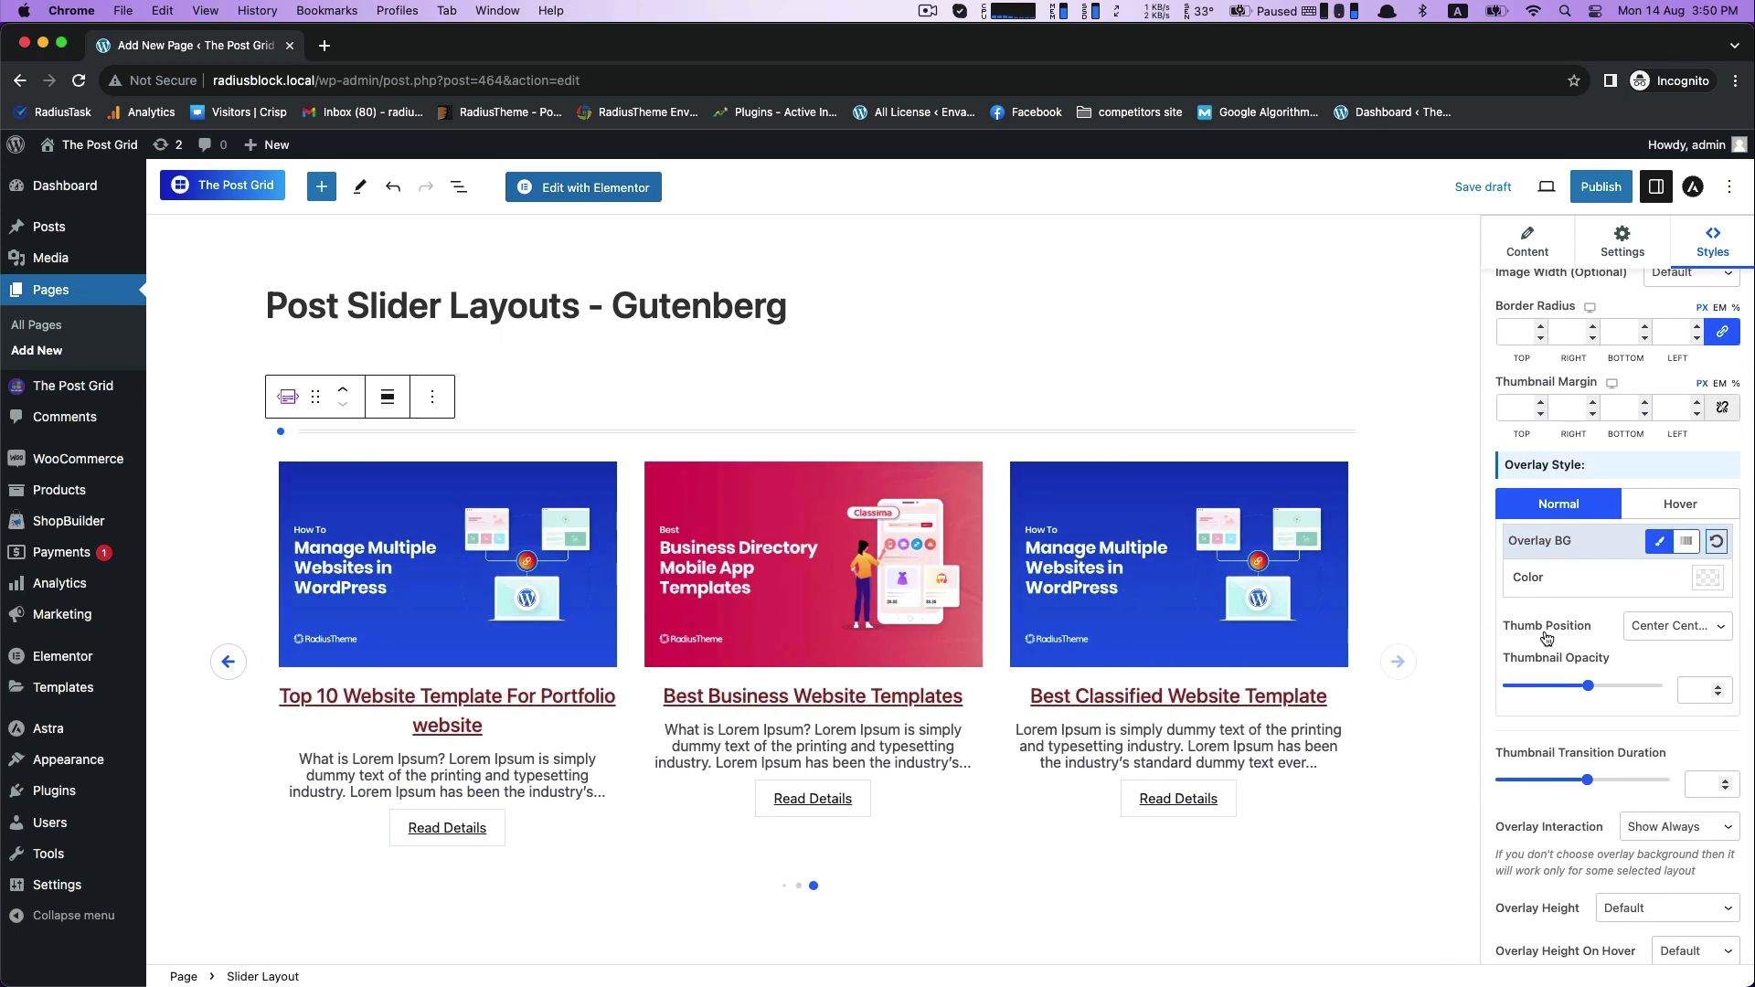
# - Try a semi-transparent dark overlay color 2F1B1B3D on the thumbnails, and reset the overlay color
pyautogui.click(1708, 578)
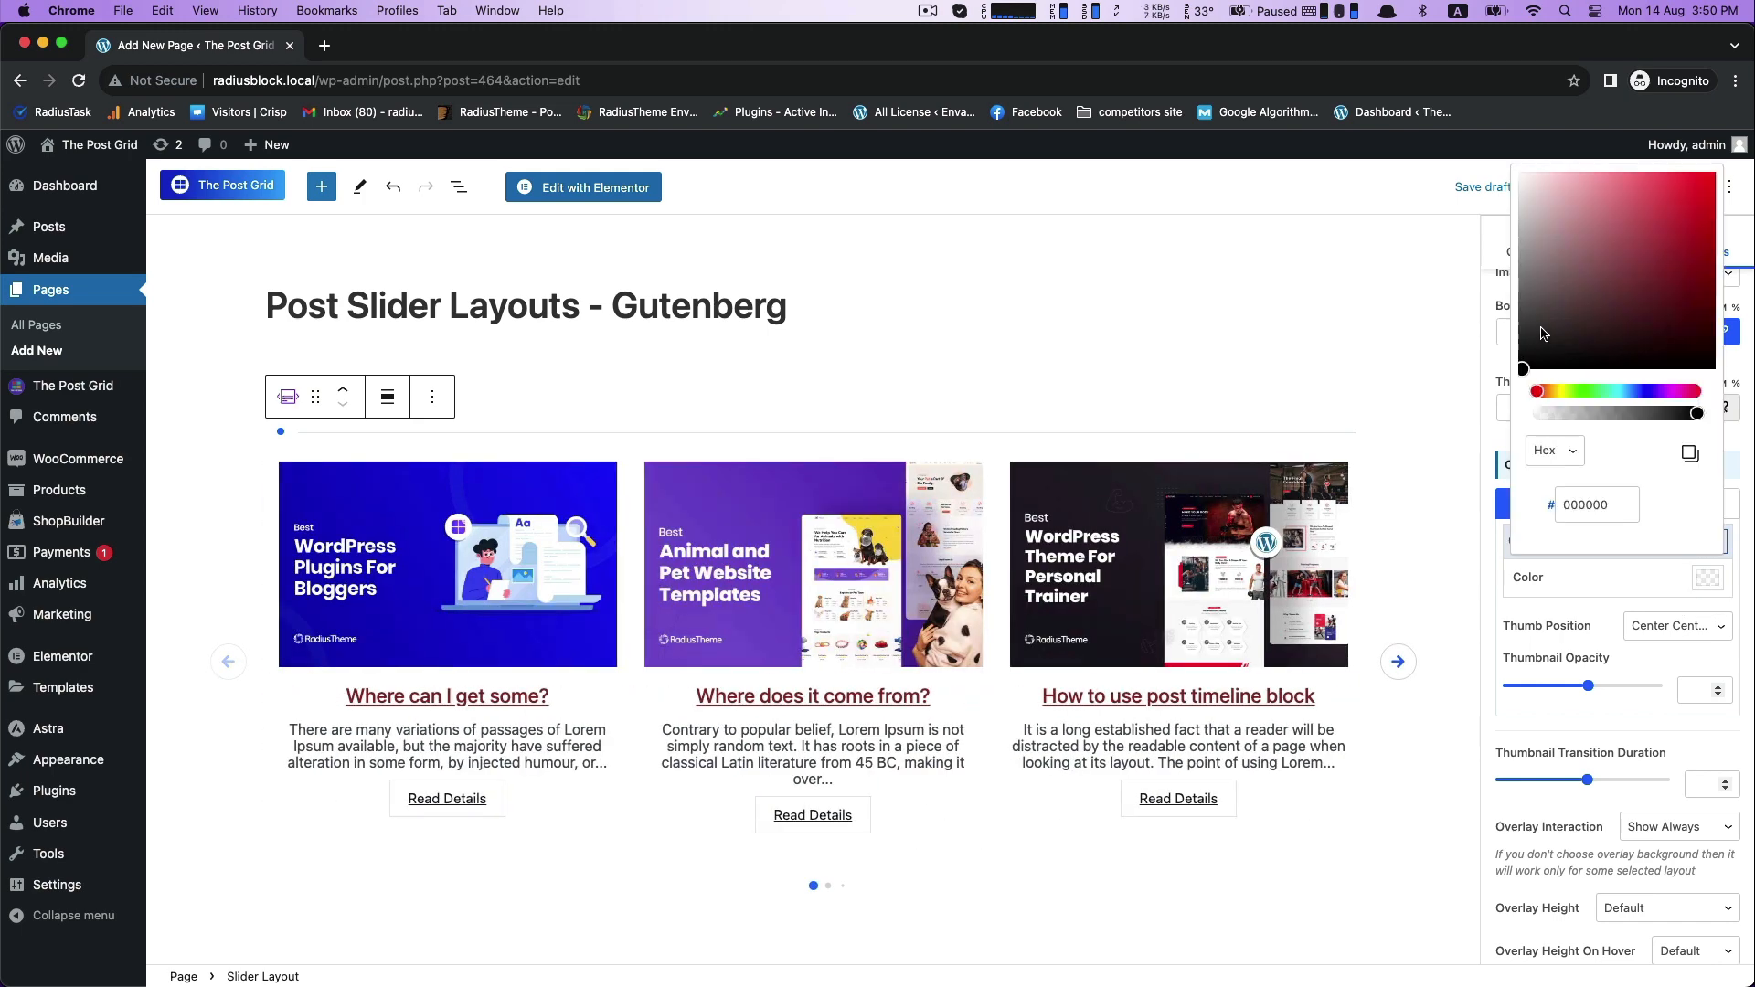
pyautogui.click(1571, 304)
pyautogui.click(1558, 416)
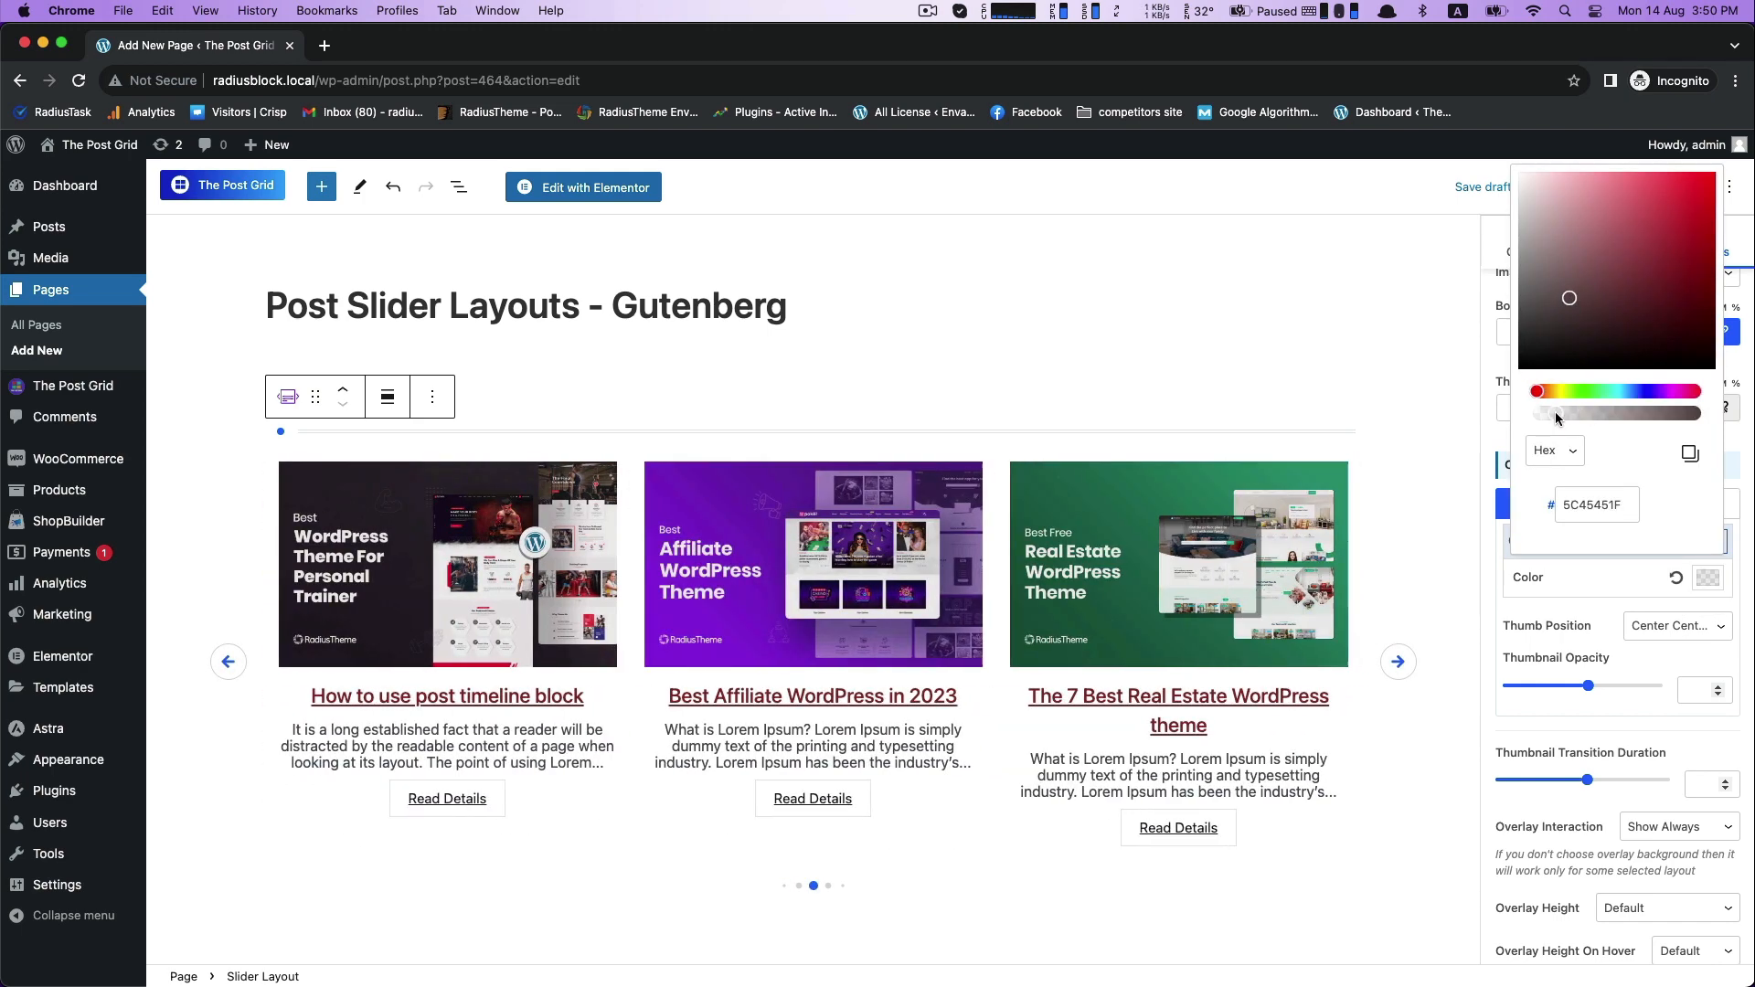
pyautogui.click(1605, 333)
pyautogui.moveTo(1556, 415)
pyautogui.mouseDown()
pyautogui.moveTo(1634, 413)
pyautogui.moveTo(1576, 413)
pyautogui.mouseUp()
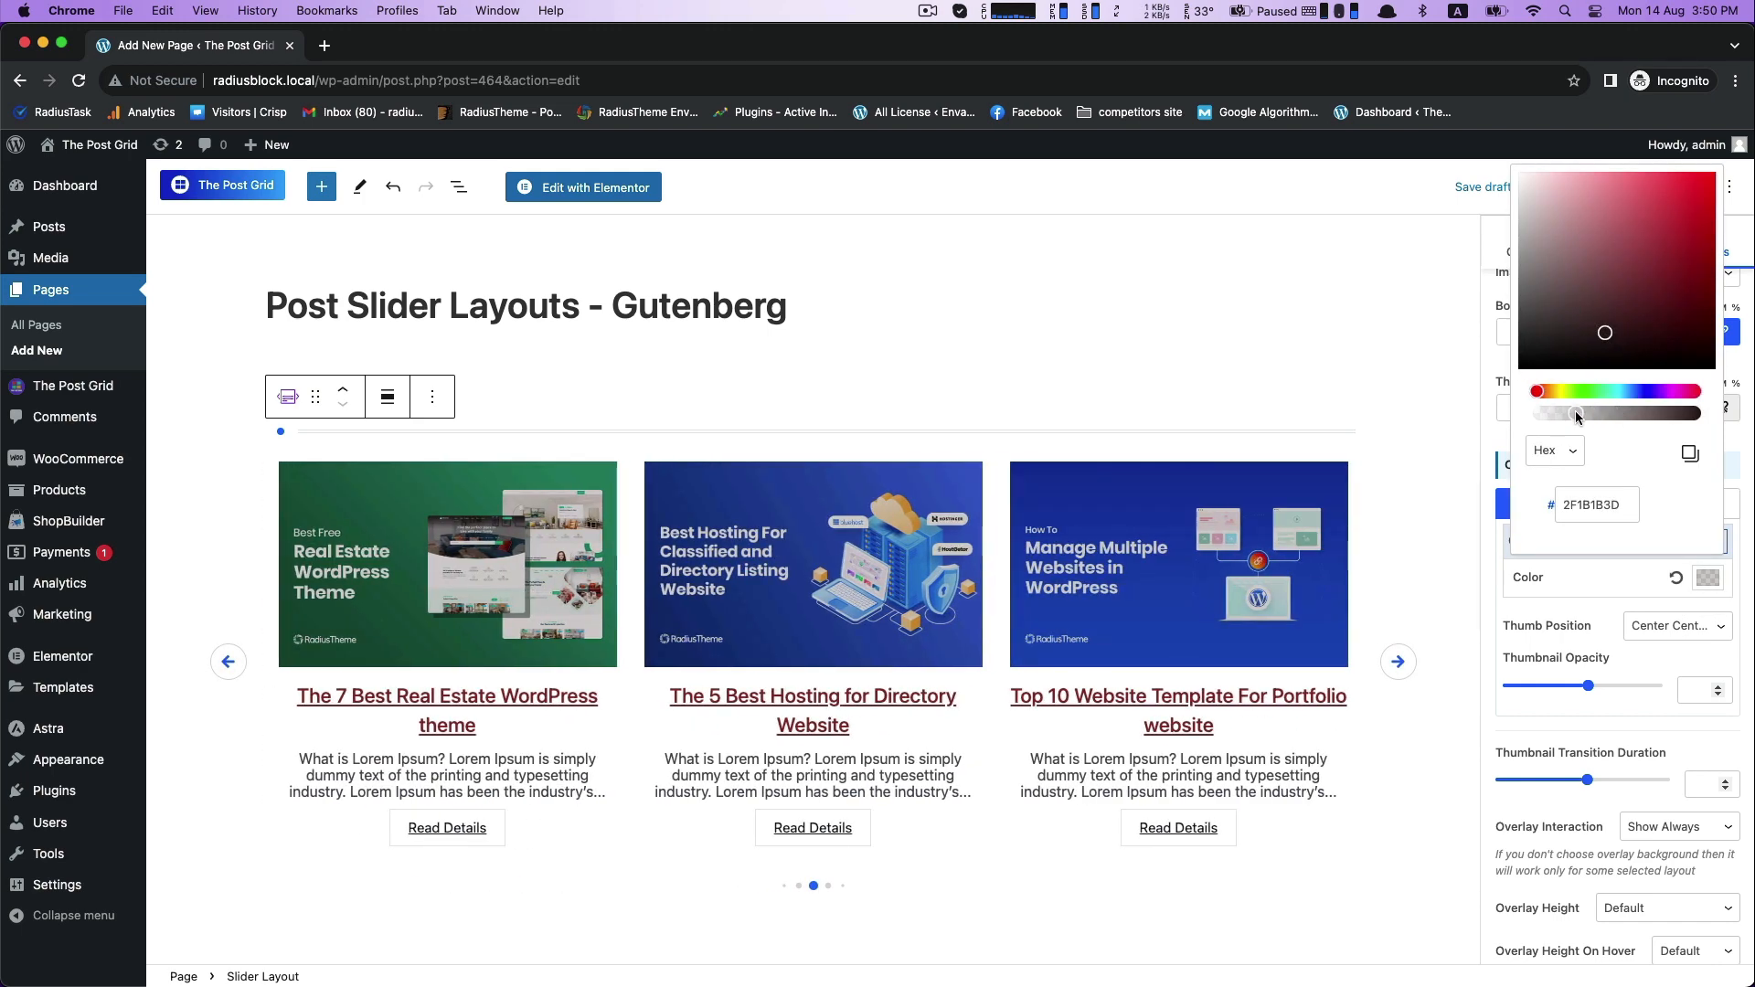
pyautogui.click(1567, 596)
pyautogui.scroll(-3, 1609, 548)
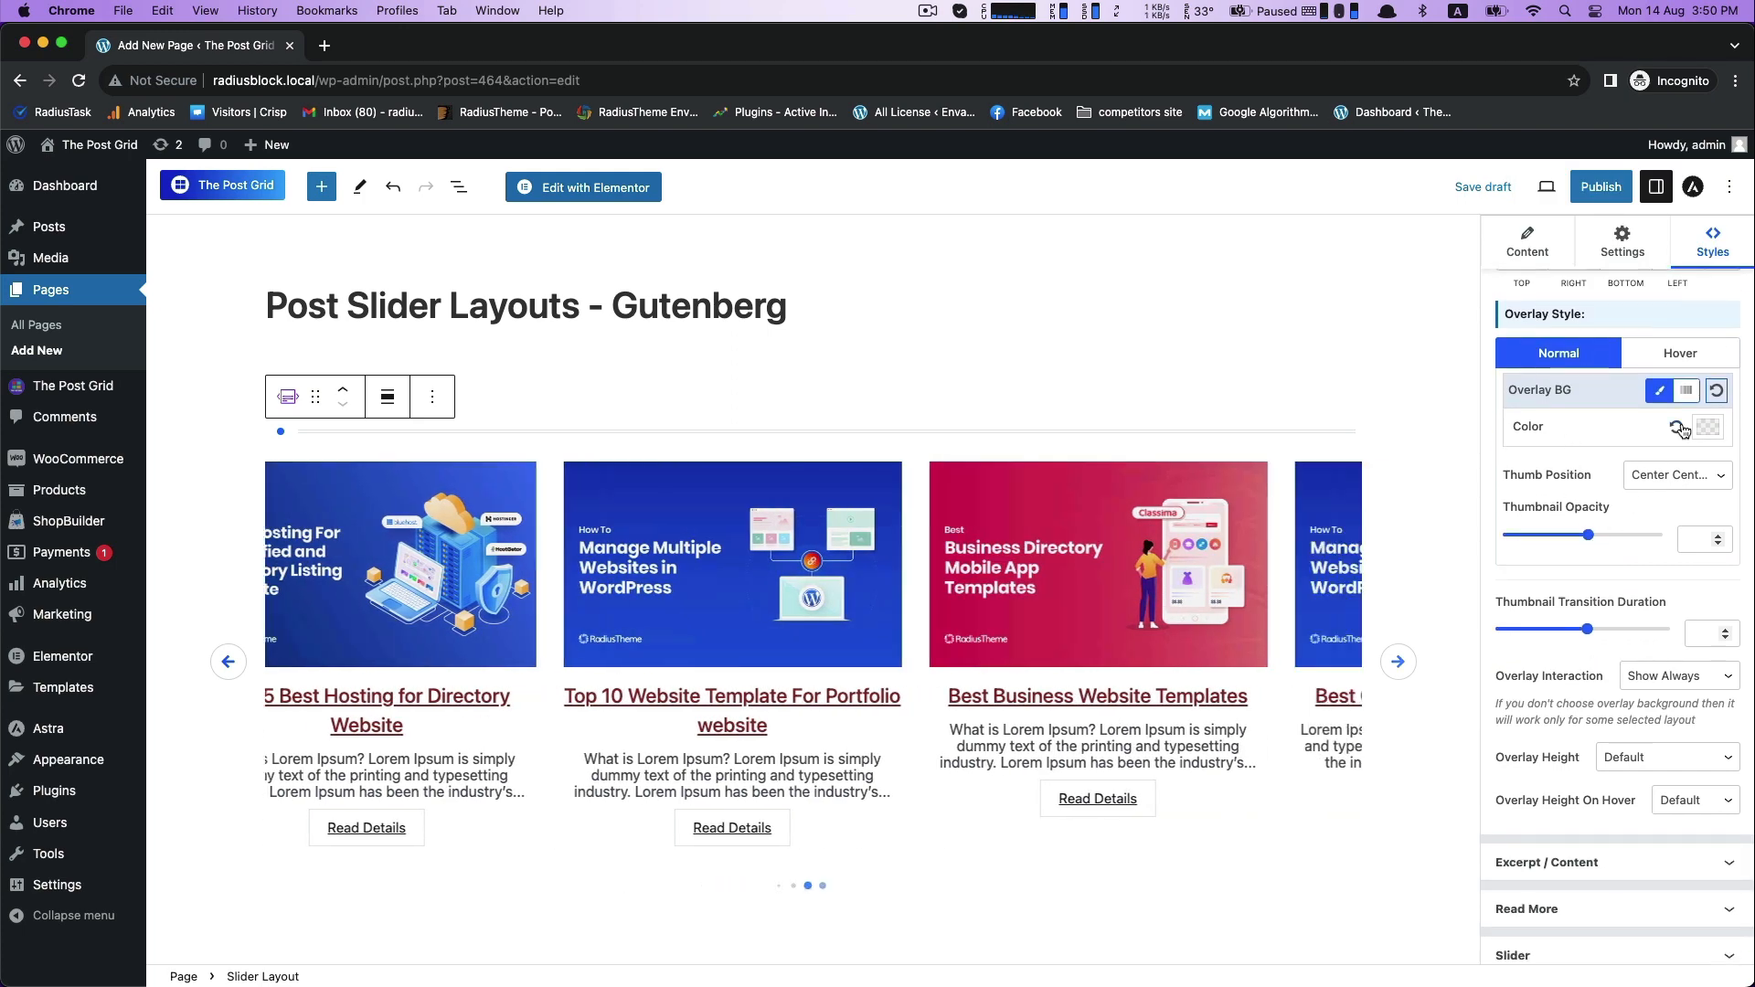
# - Center-align the post excerpts in the Excerpt / Content styles
pyautogui.scroll(-2, 1555, 697)
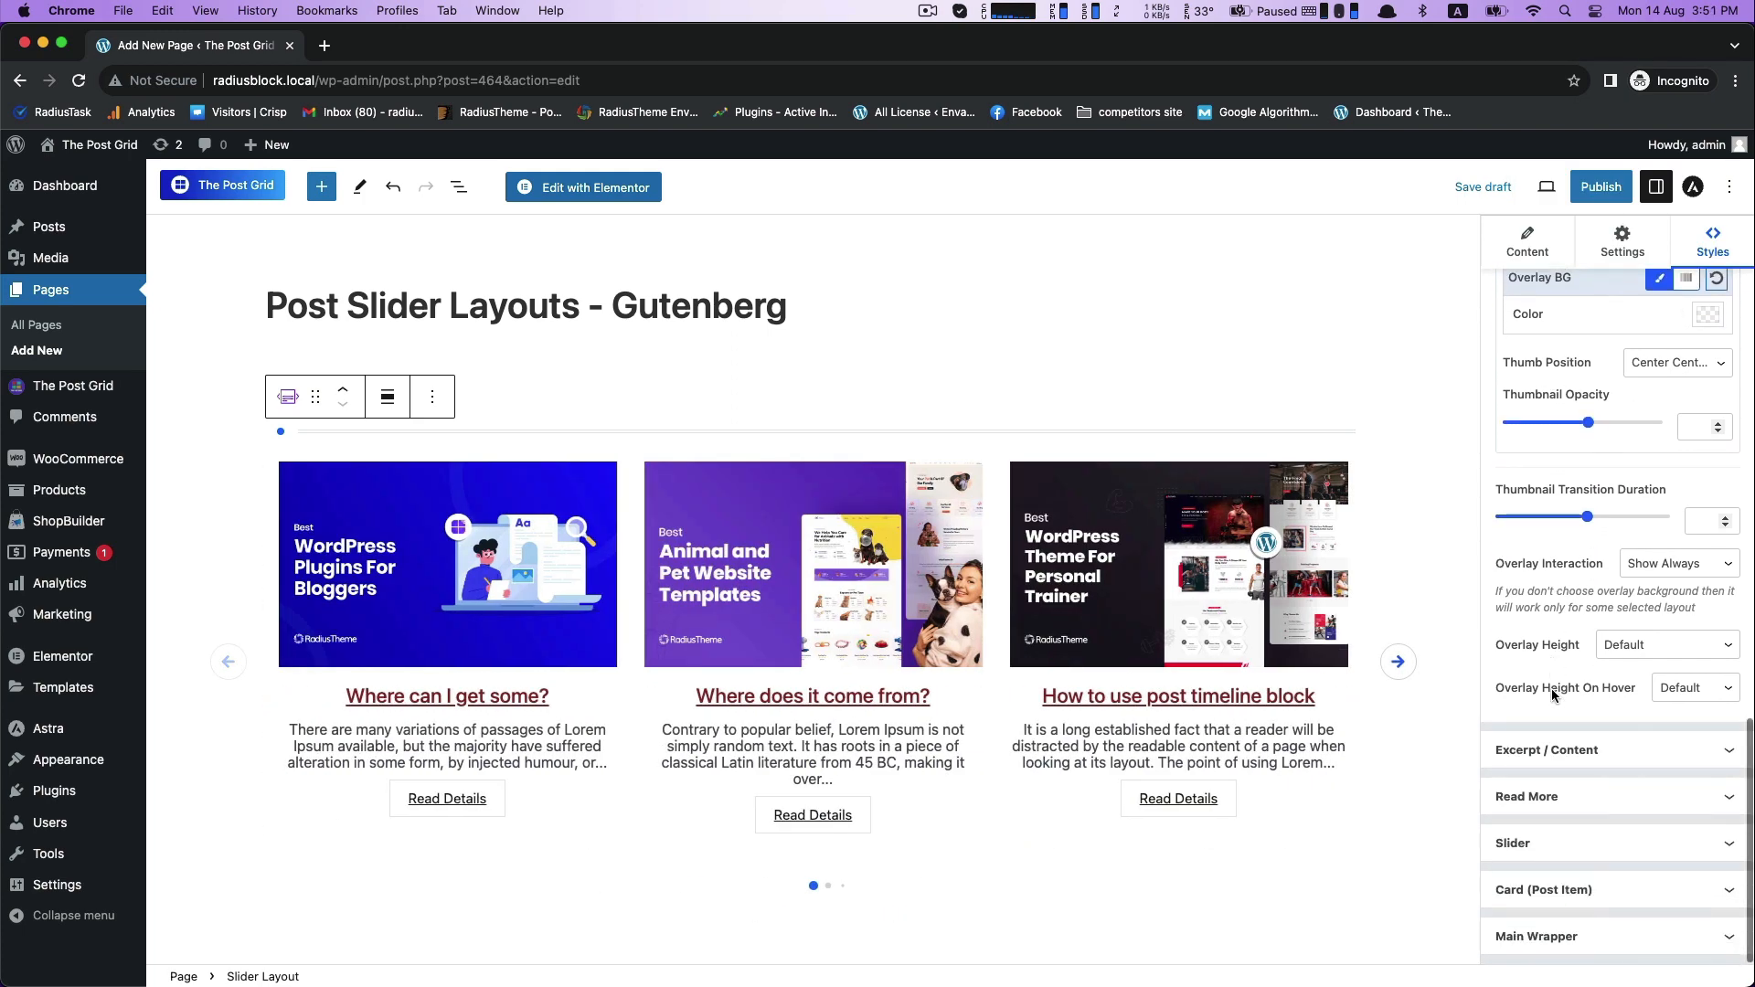
pyautogui.click(1543, 754)
pyautogui.scroll(-2, 1543, 758)
pyautogui.scroll(-2, 1543, 758)
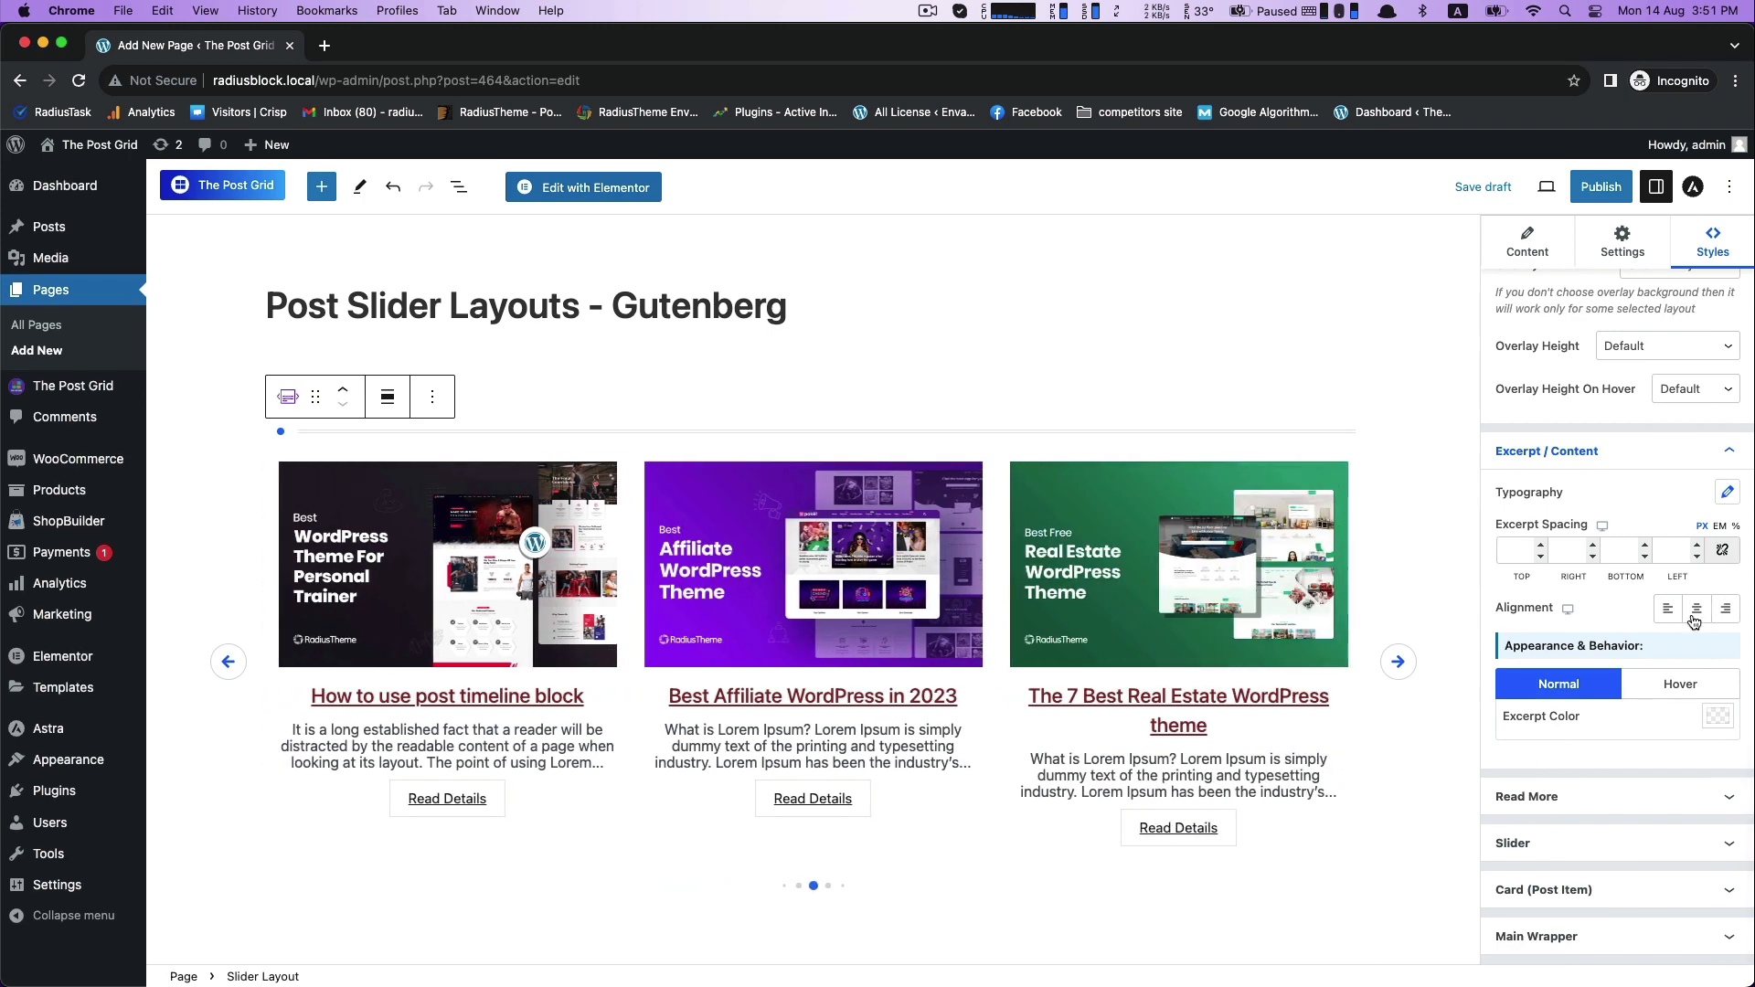
pyautogui.click(1698, 619)
# - Set the normal-state excerpt color to near-black 260606, trying the lighter B67E7E first
pyautogui.click(1718, 716)
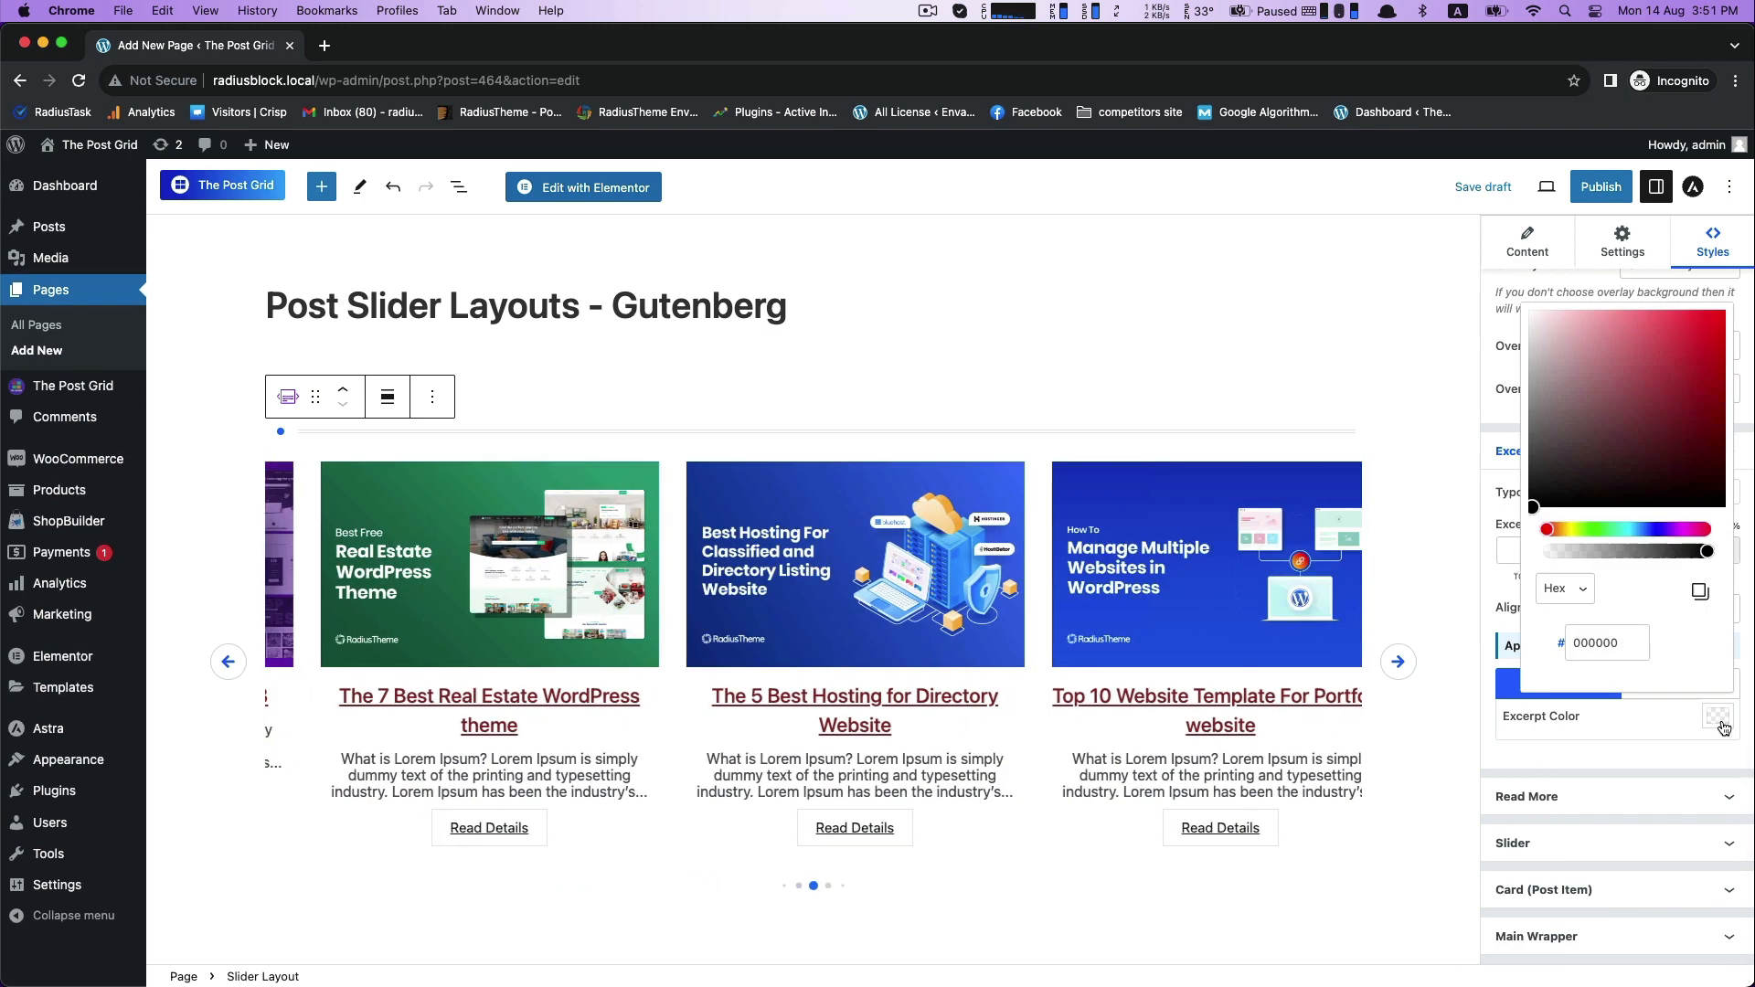
pyautogui.click(1679, 358)
pyautogui.click(1591, 368)
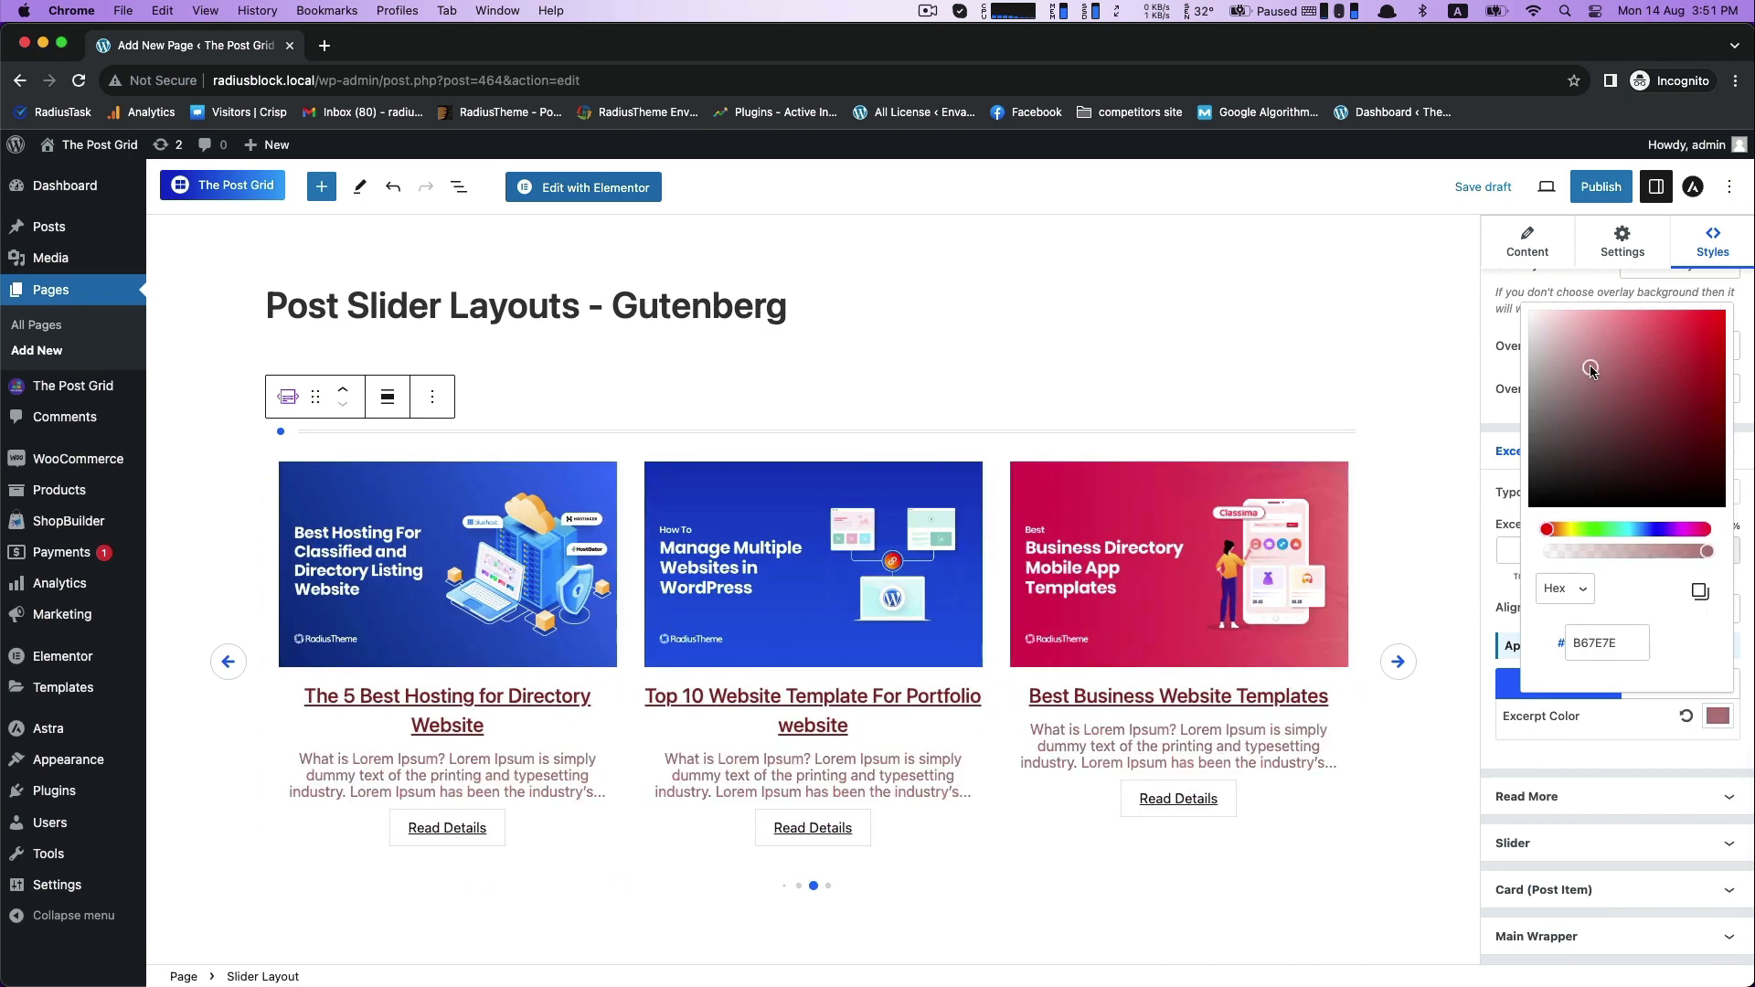
pyautogui.moveTo(1592, 367)
pyautogui.mouseDown()
pyautogui.moveTo(1614, 361)
pyautogui.moveTo(1666, 419)
pyautogui.moveTo(1692, 482)
pyautogui.mouseUp()
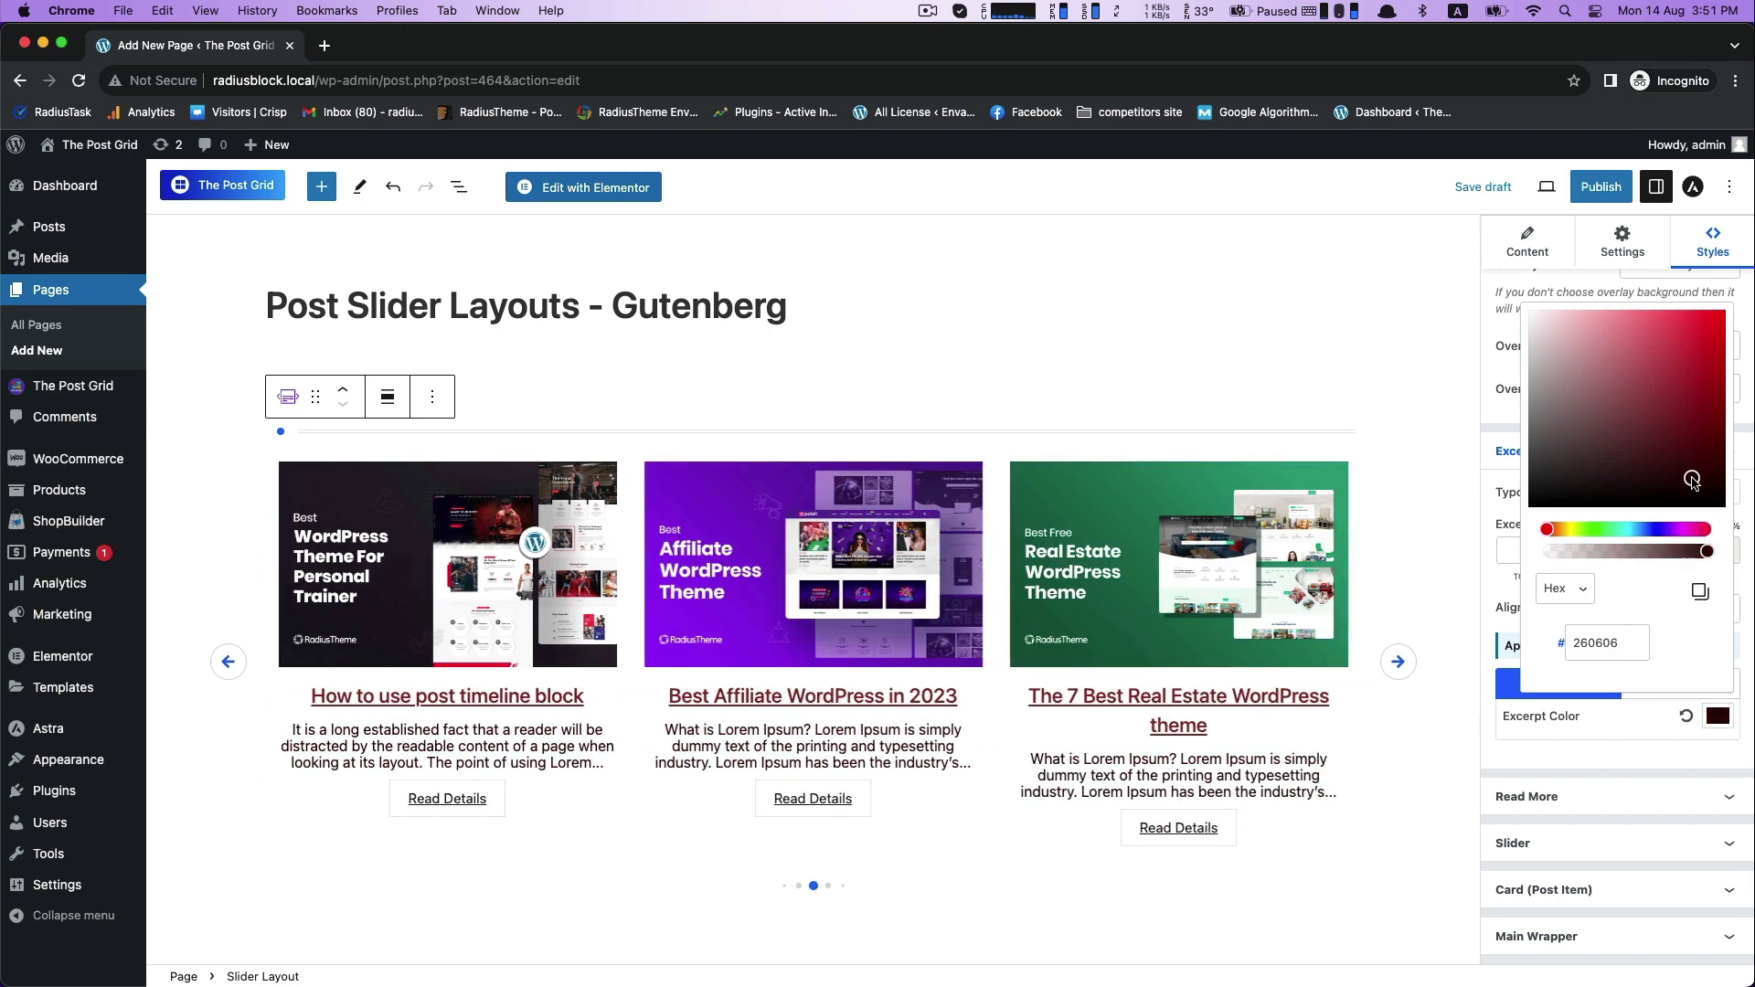
pyautogui.click(1439, 550)
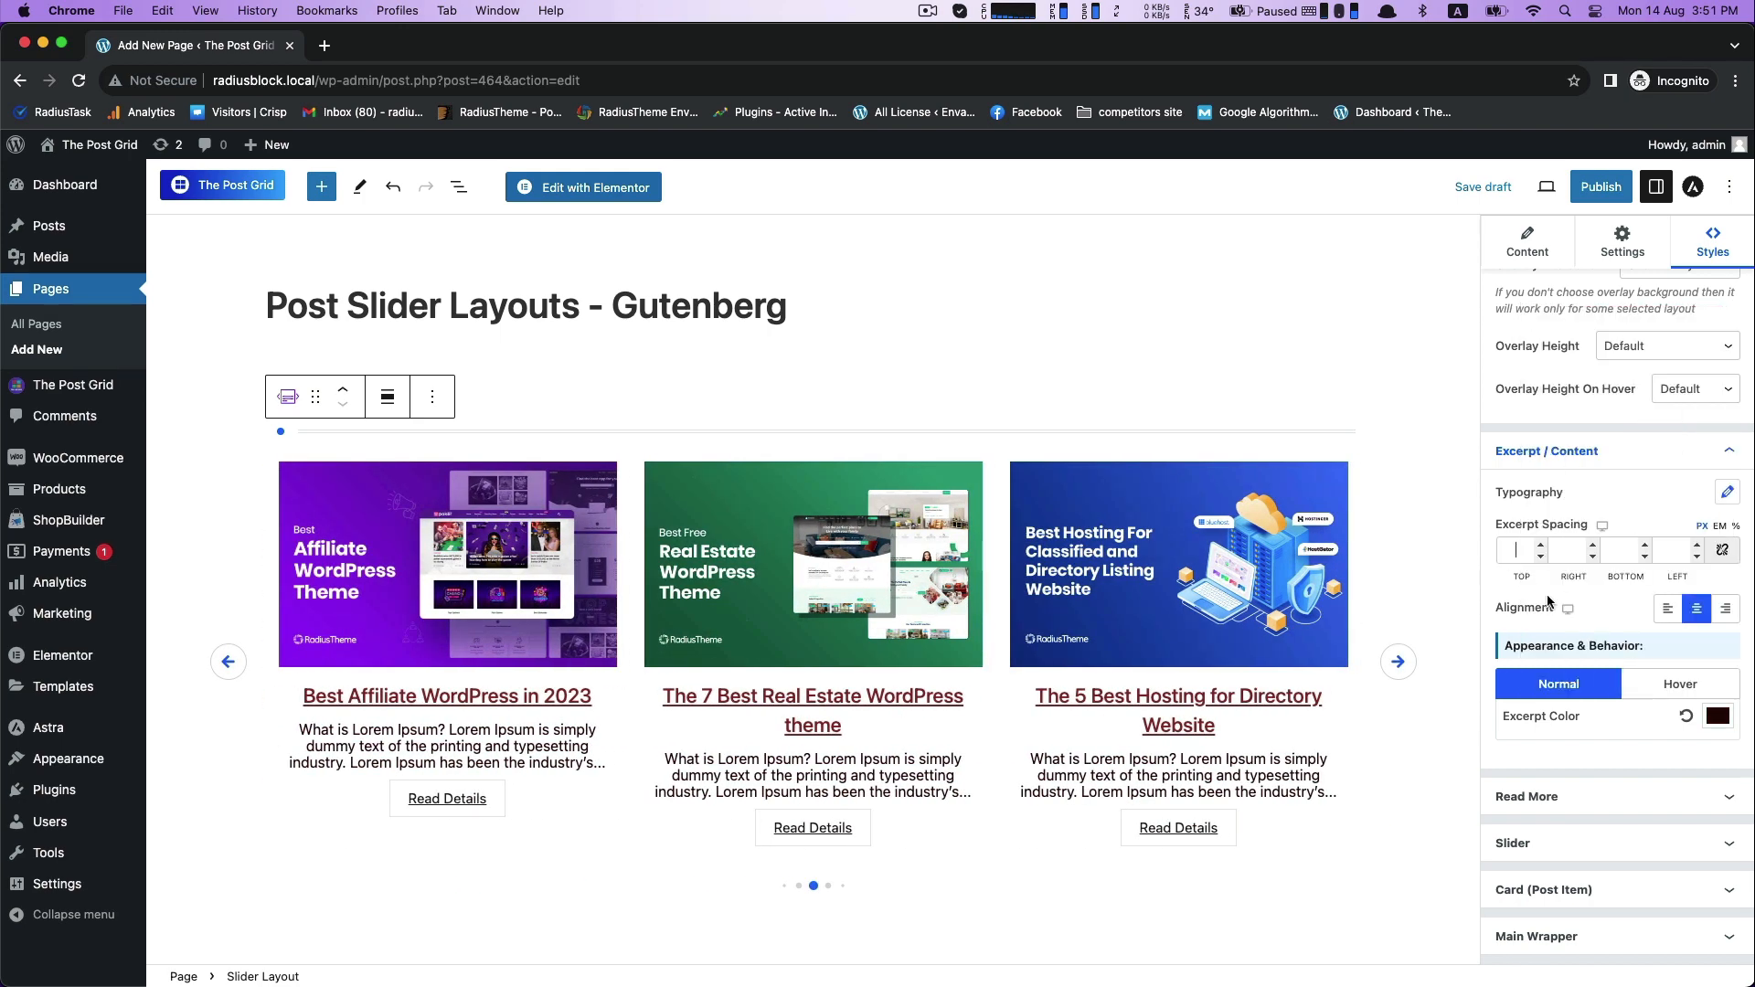
# - Set the Read More button's background color to the copied 8A2929 and its text color to FEFEFE
pyautogui.click(1723, 798)
pyautogui.scroll(-5, 1701, 786)
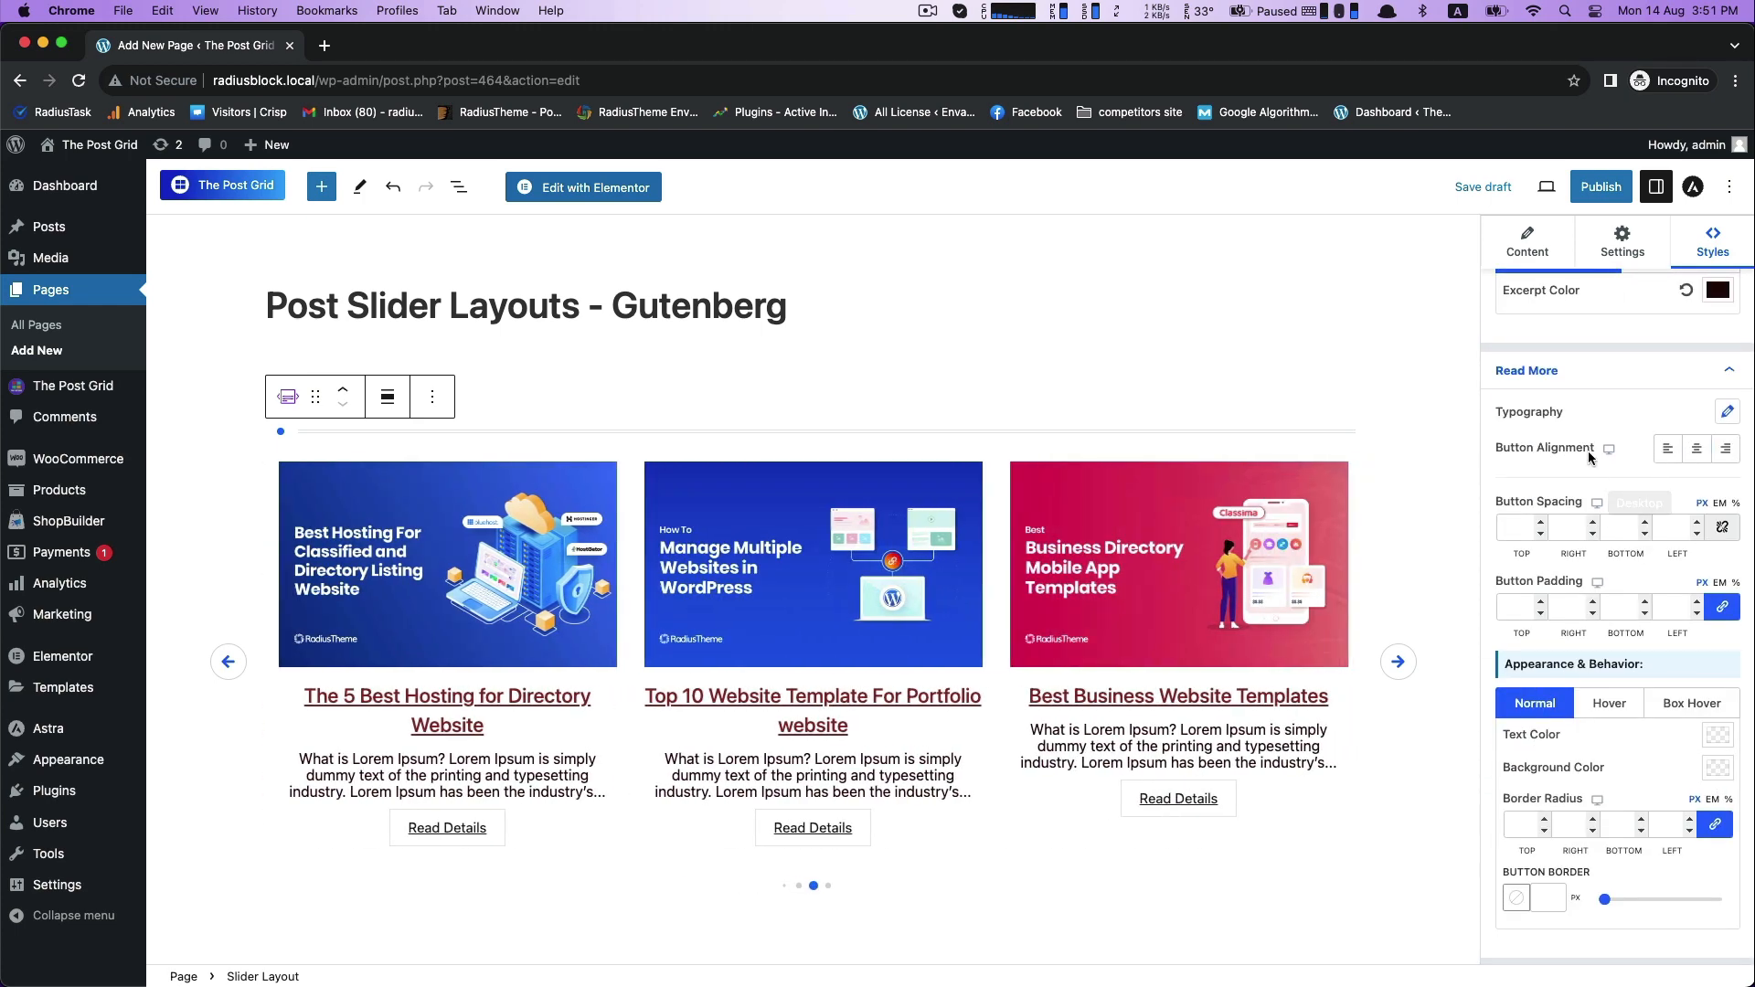
pyautogui.scroll(-1, 1741, 681)
pyautogui.click(1718, 684)
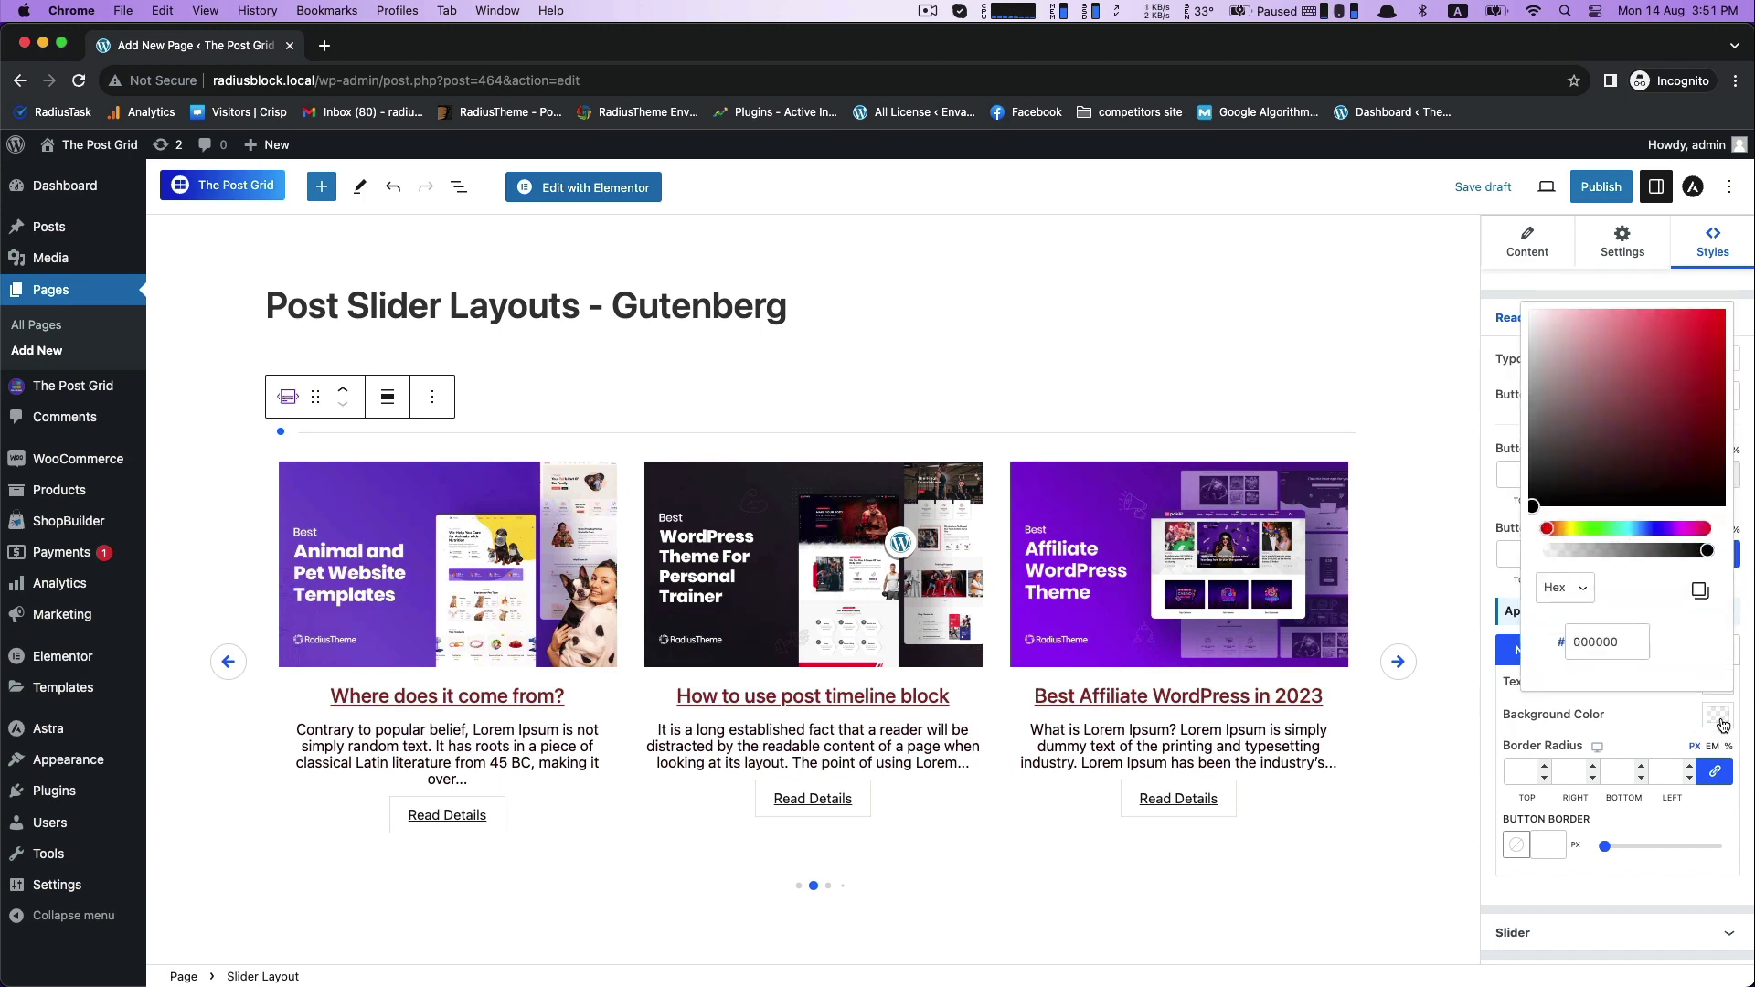
pyautogui.rightClick(1606, 645)
pyautogui.click(1440, 712)
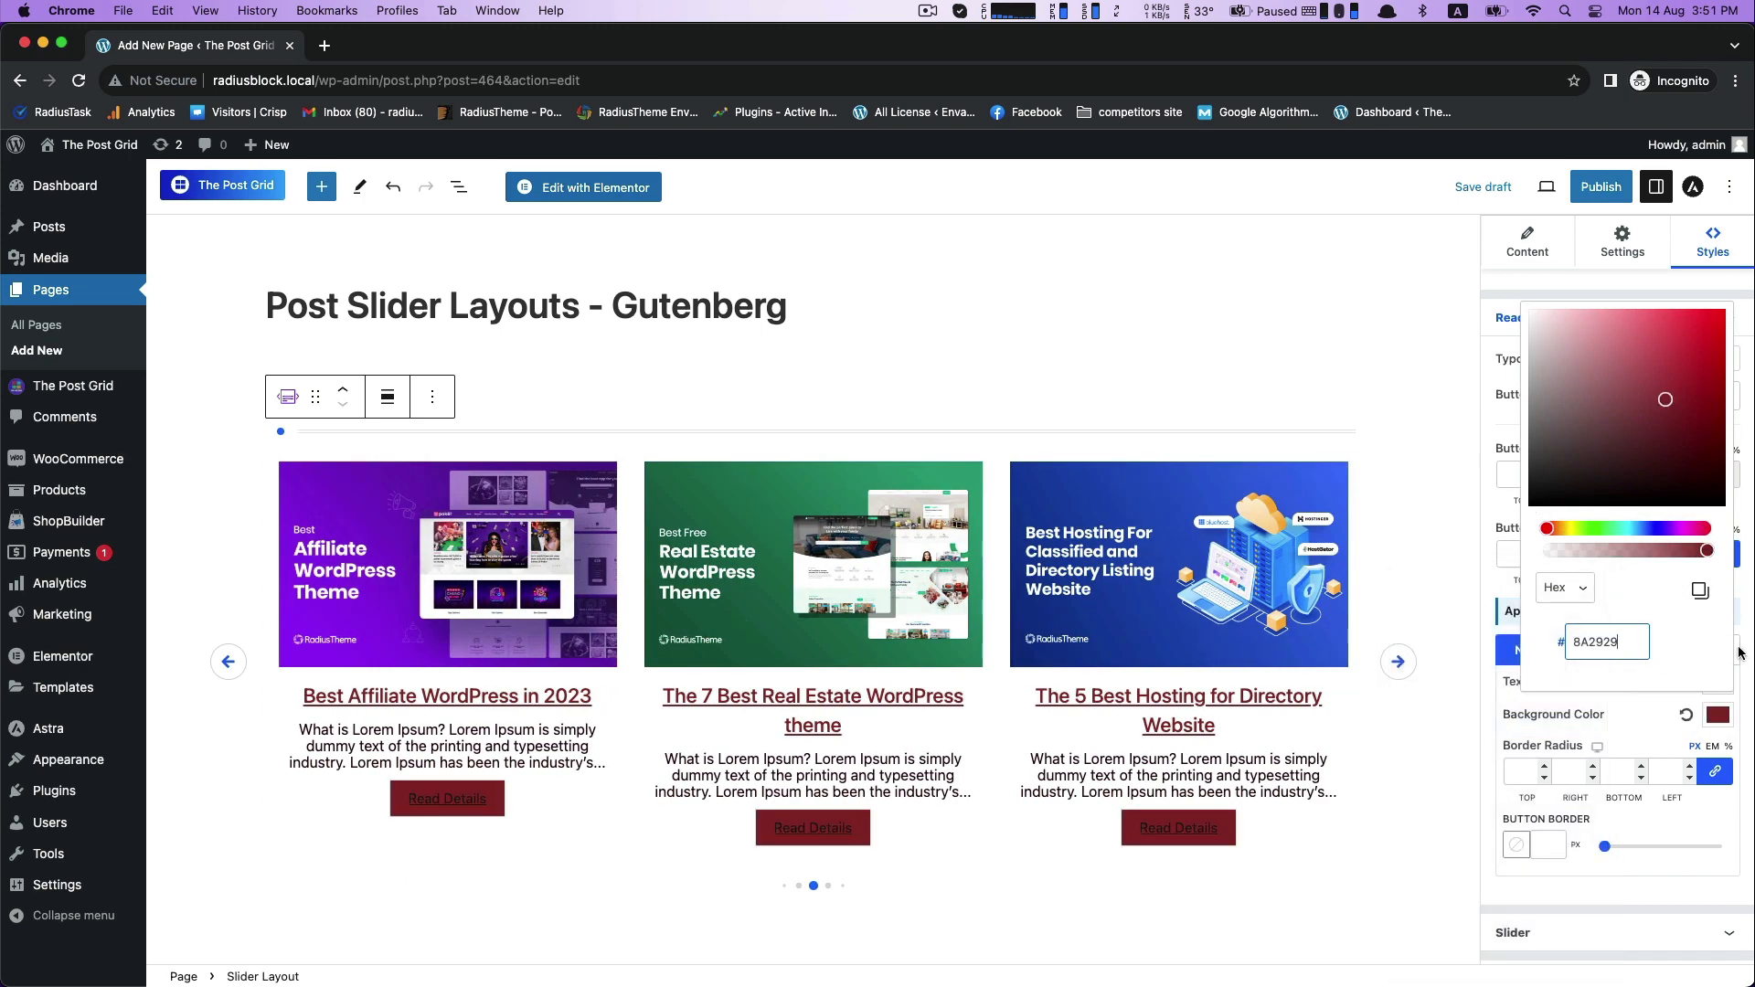
pyautogui.click(1632, 723)
pyautogui.click(1717, 684)
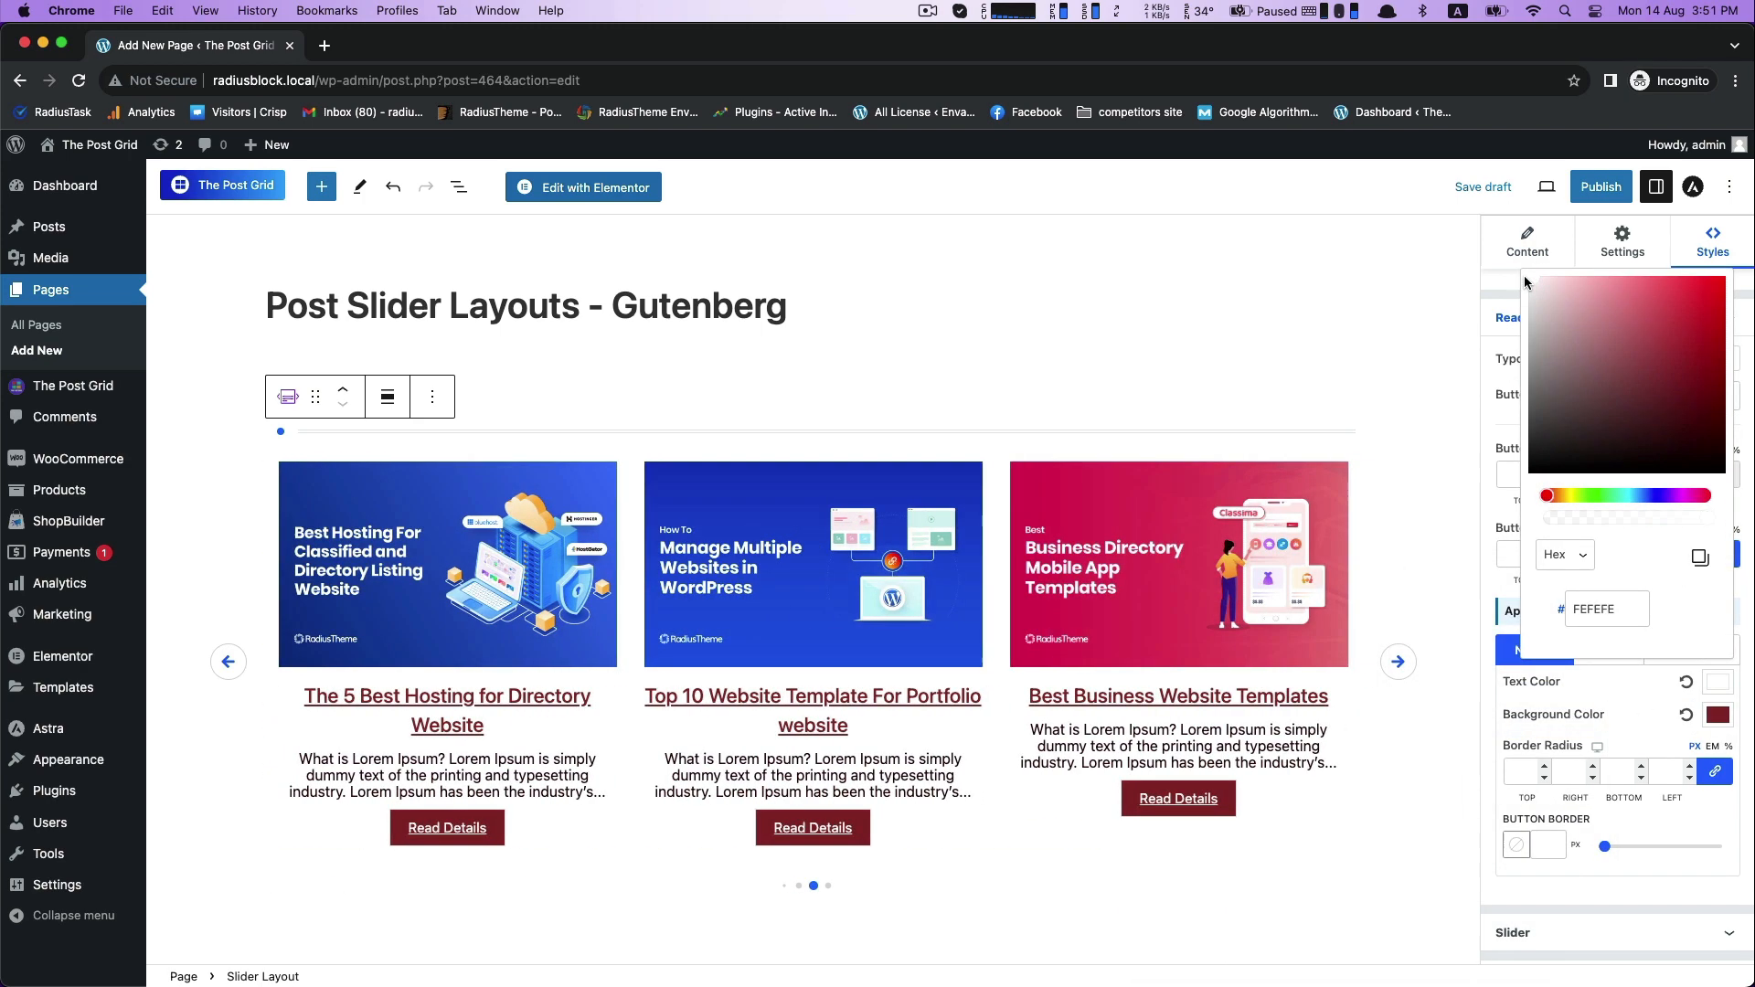
# - Set the Read More button's border radius to 20 px on all corners, trying 10 px first
pyautogui.click(1585, 710)
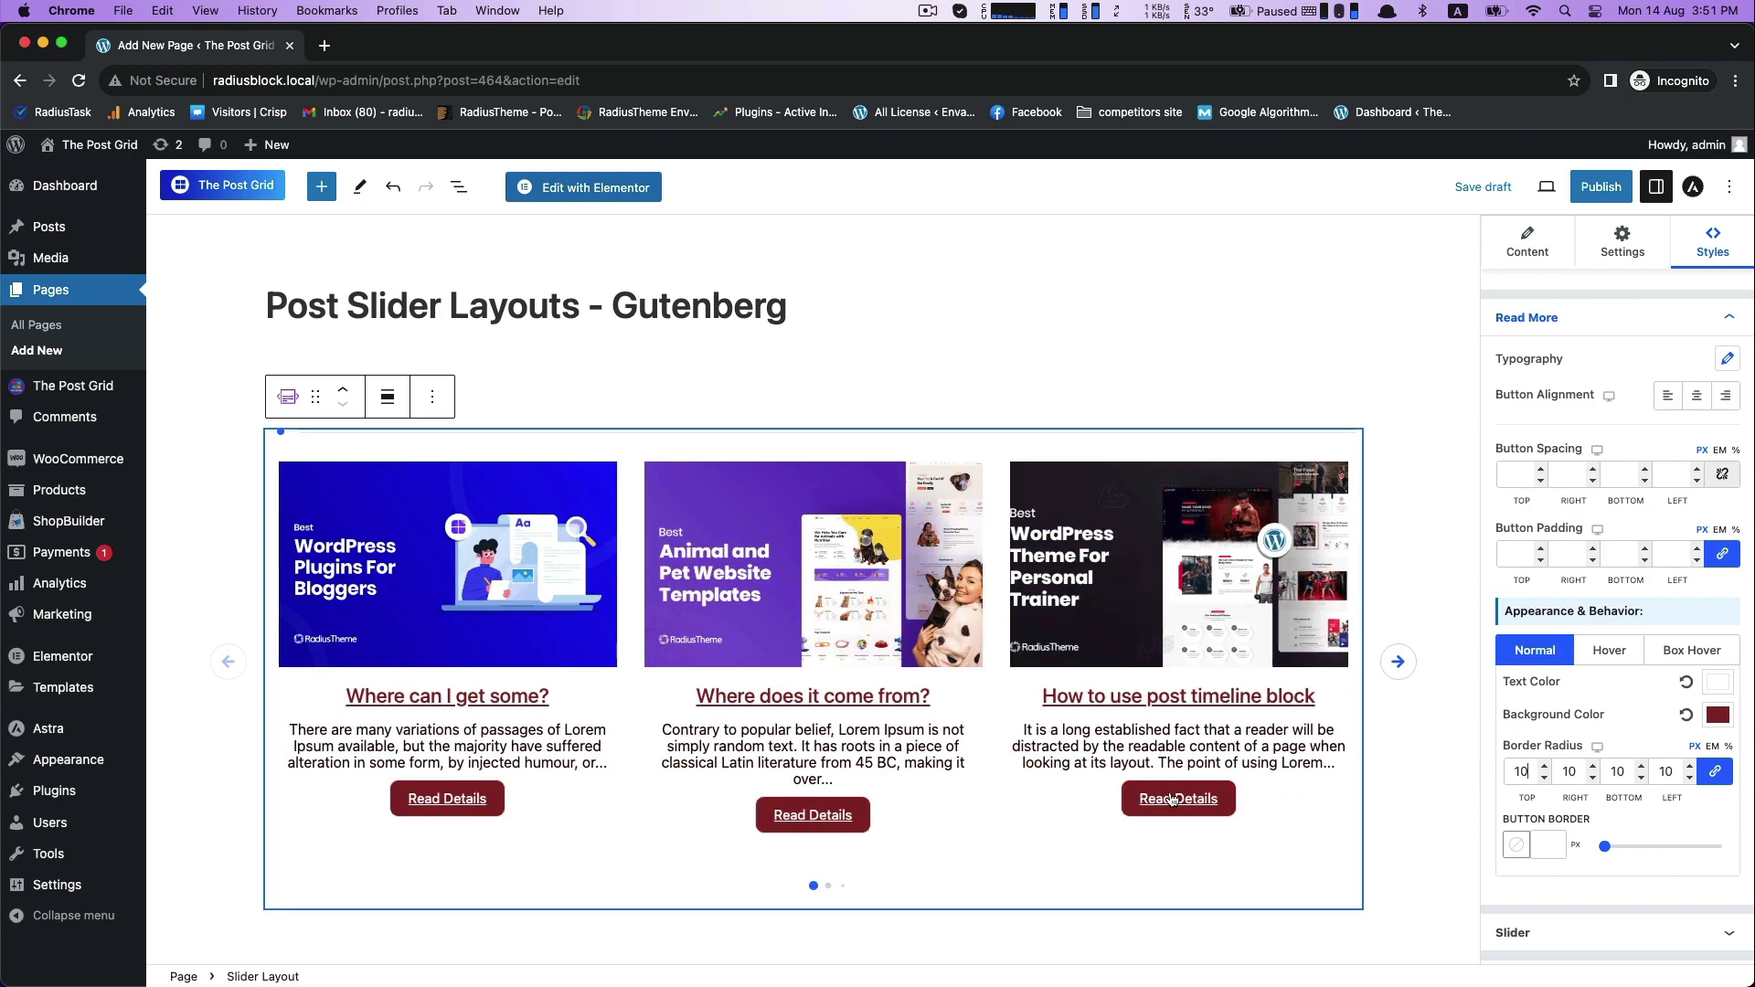
pyautogui.write('20')
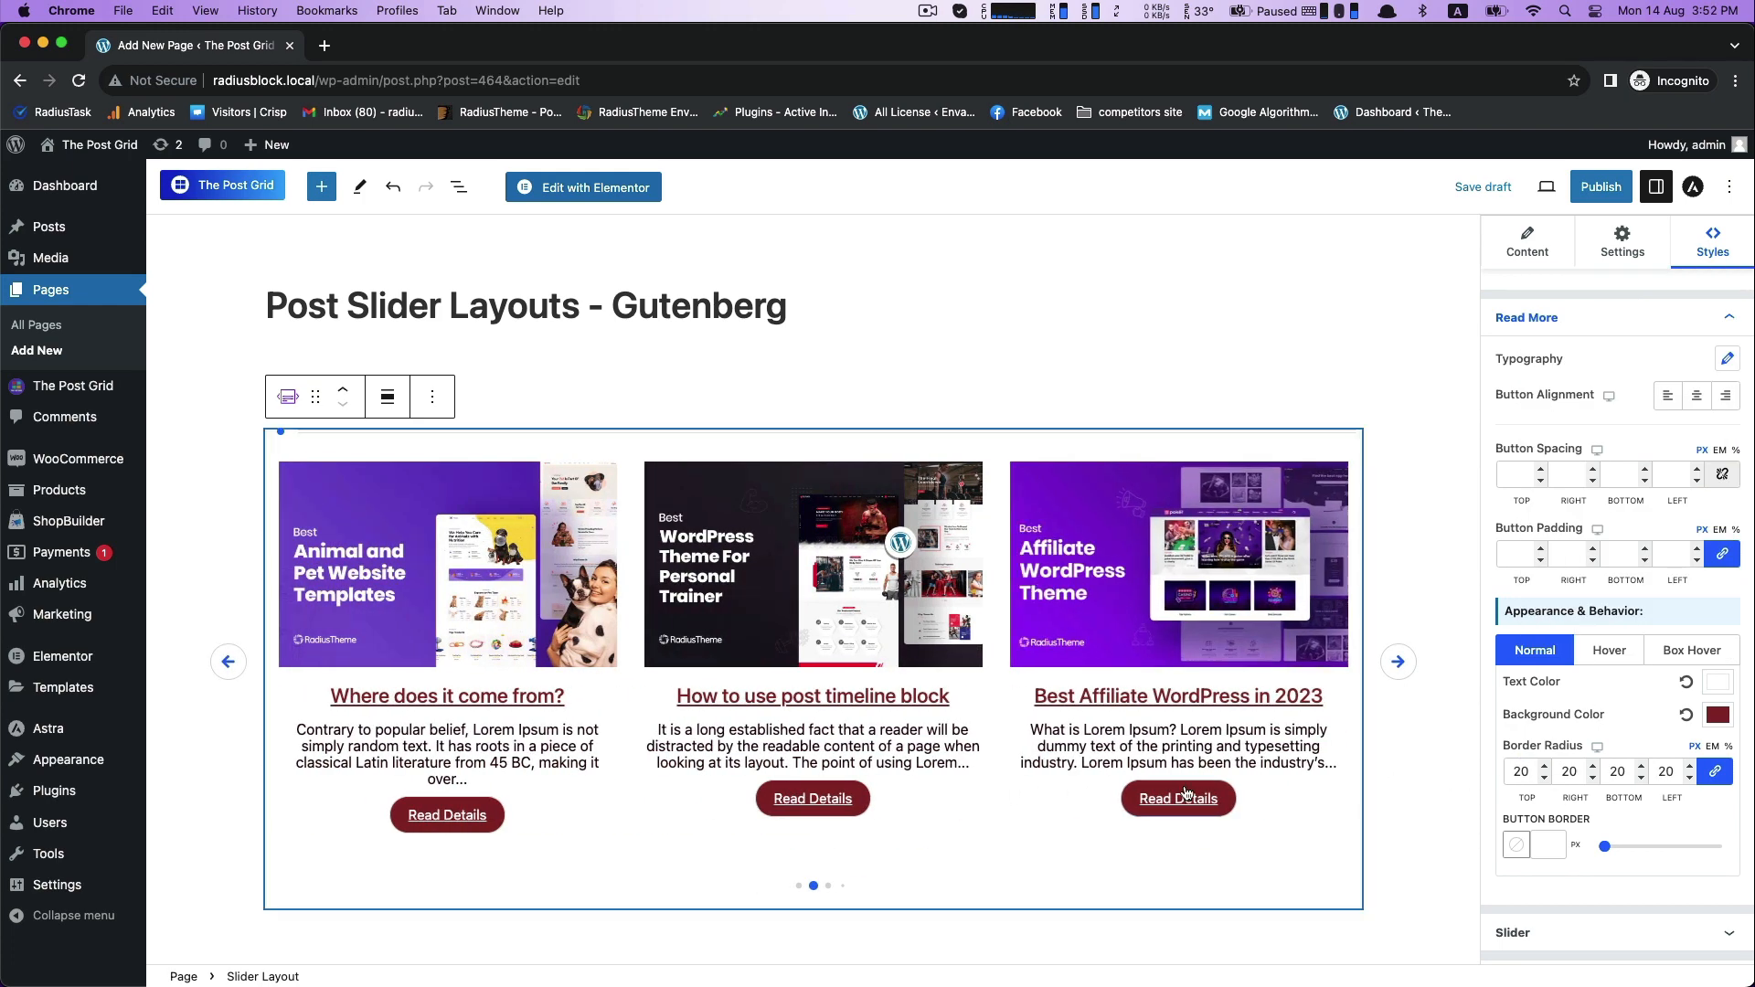
pyautogui.click(1731, 320)
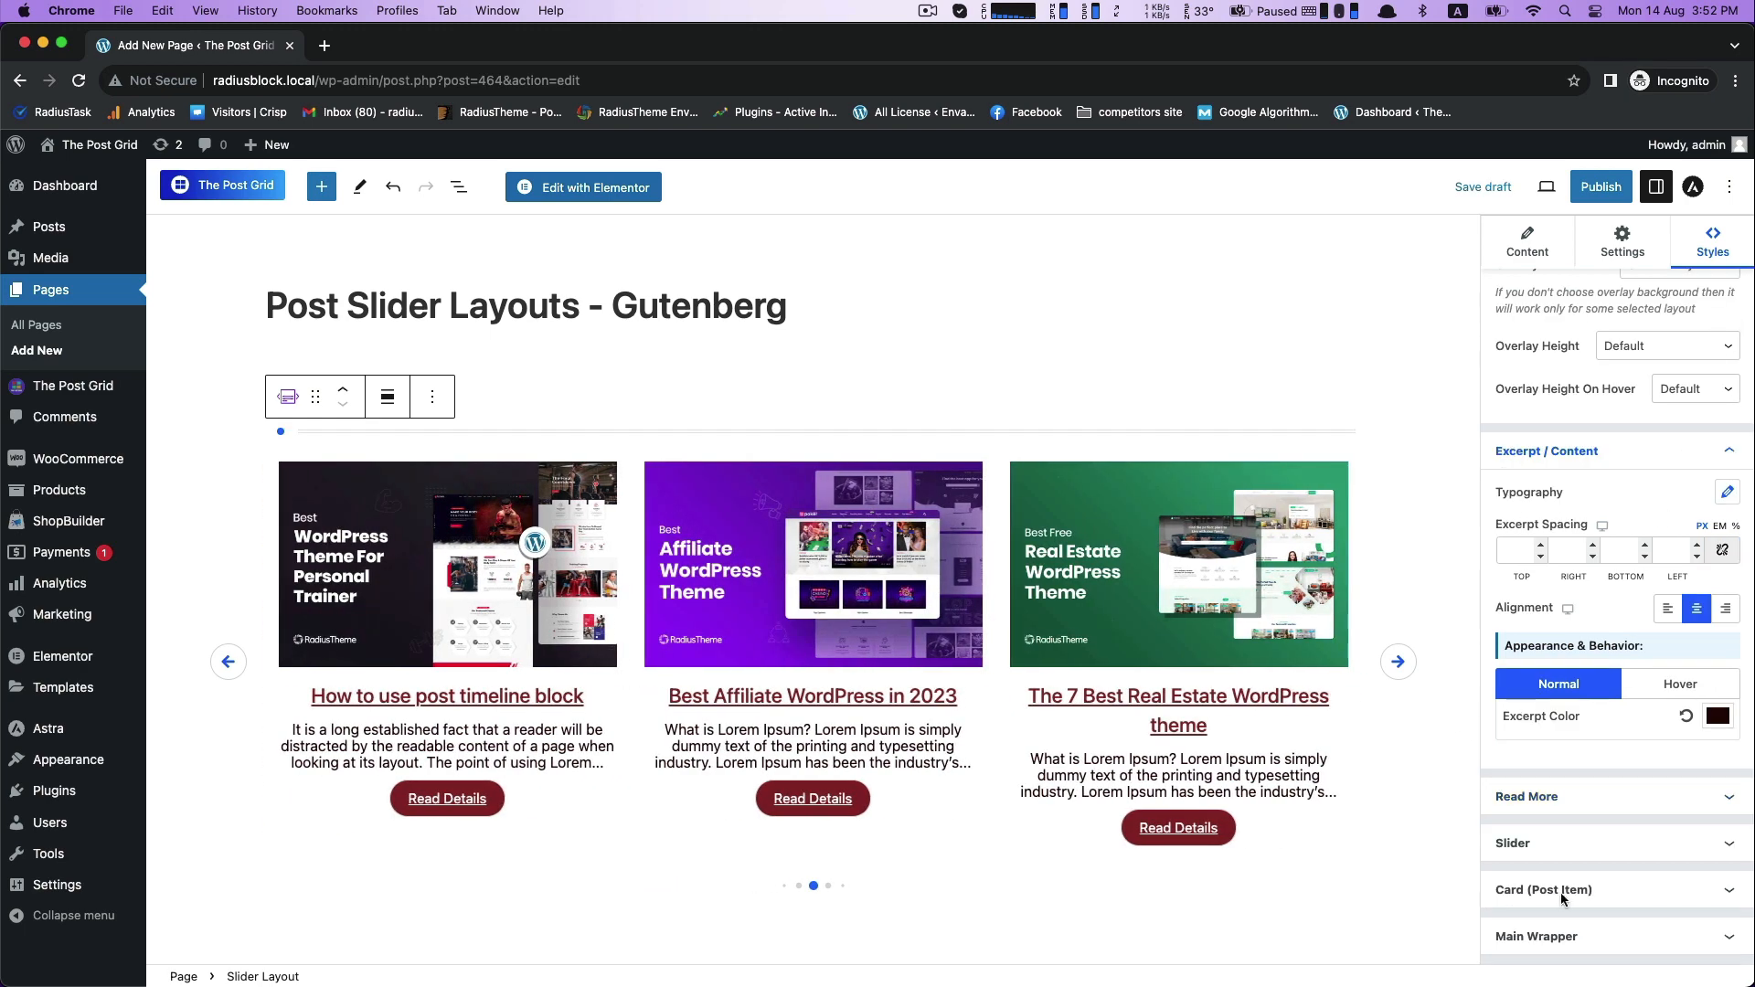
# - Set the slider arrows' normal-state background color to the copied 8A2929
pyautogui.click(1595, 843)
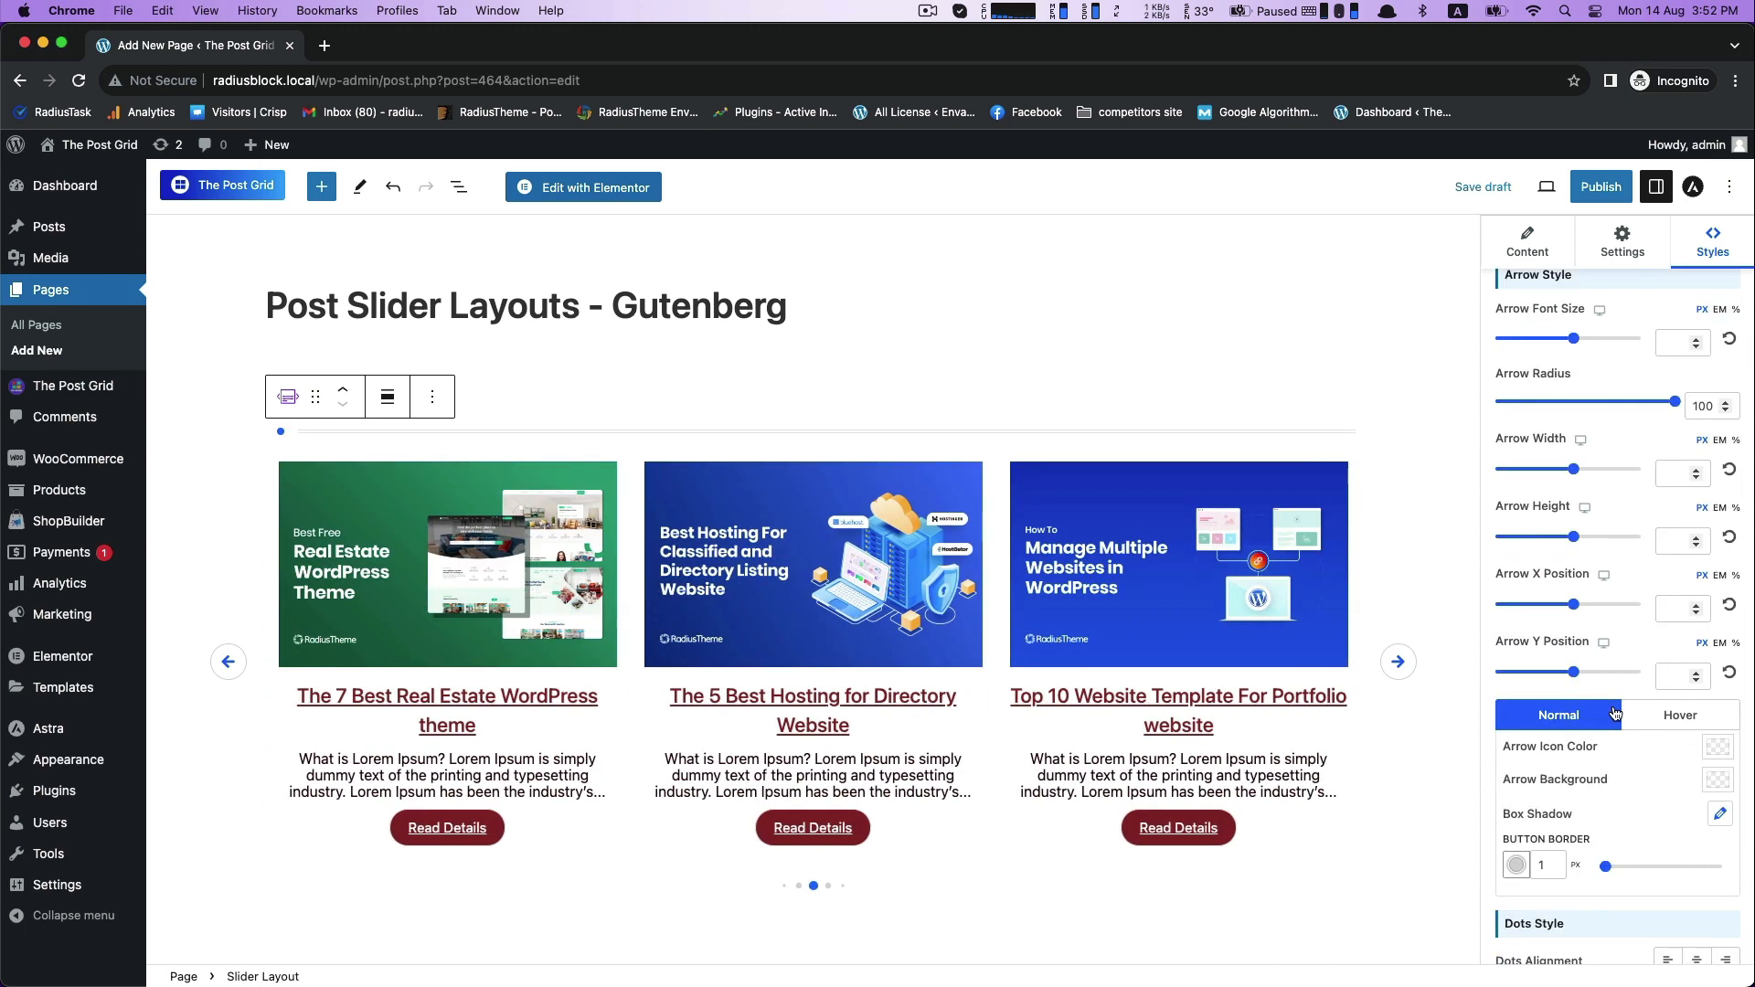
pyautogui.scroll(-3, 1568, 633)
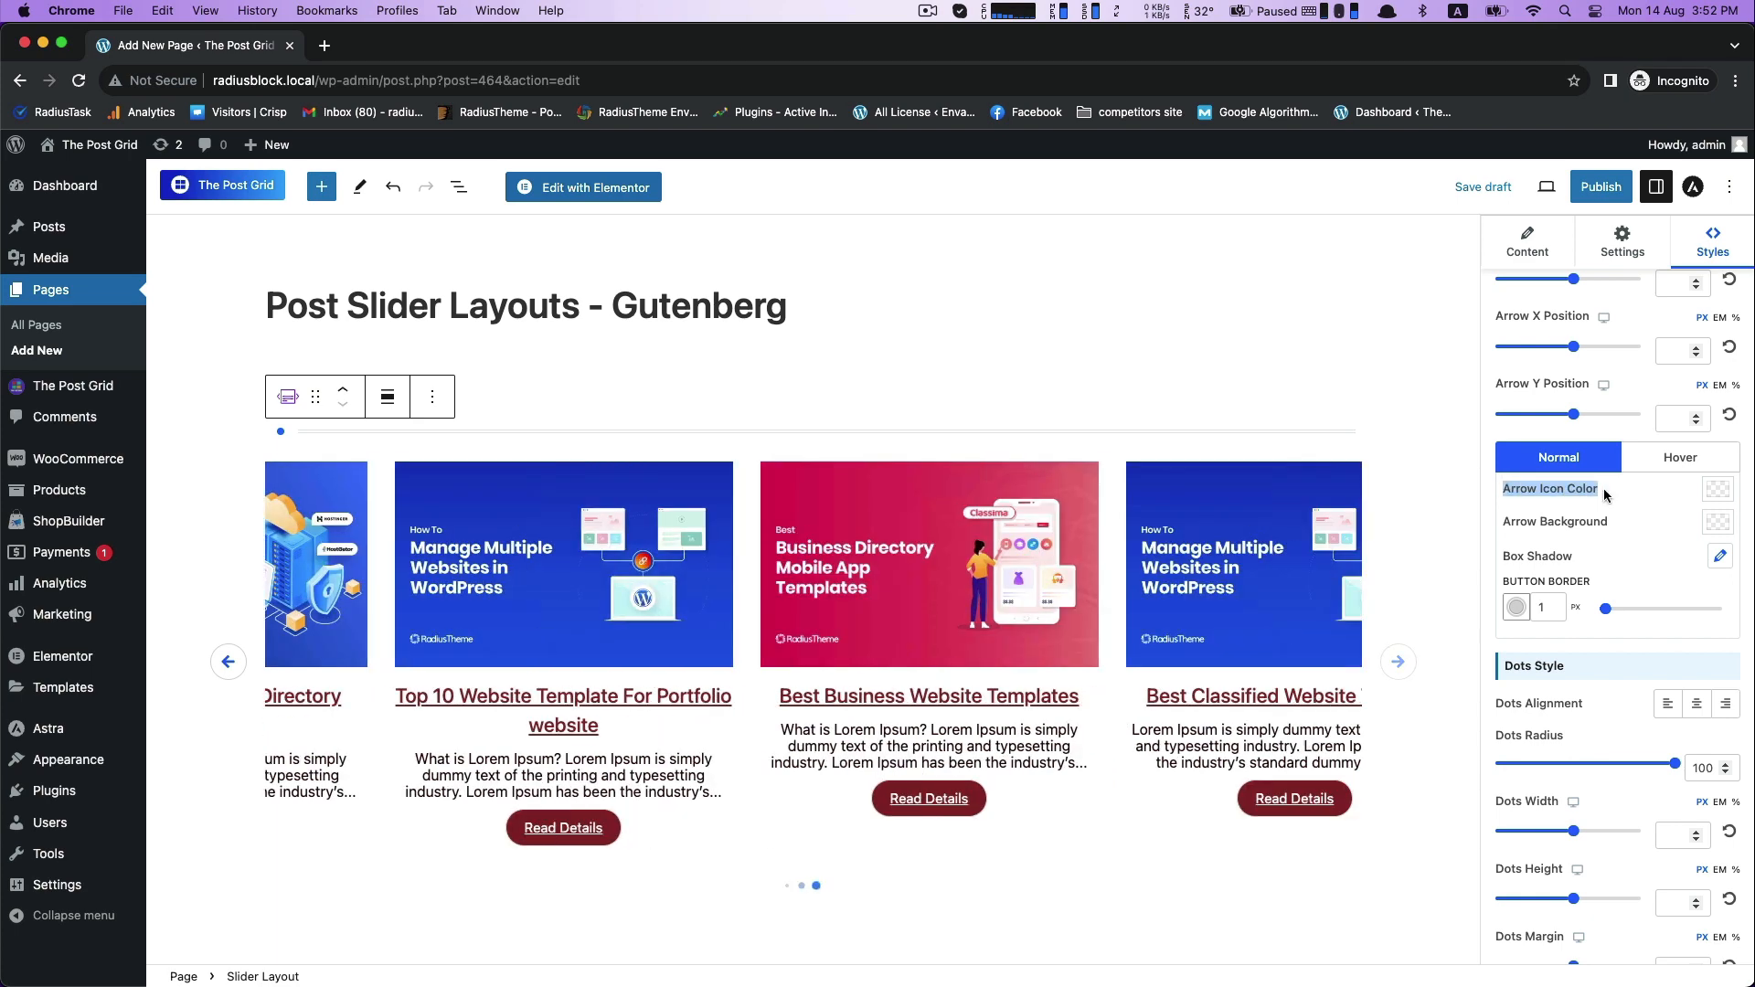
pyautogui.click(1718, 522)
pyautogui.doubleClick(1597, 883)
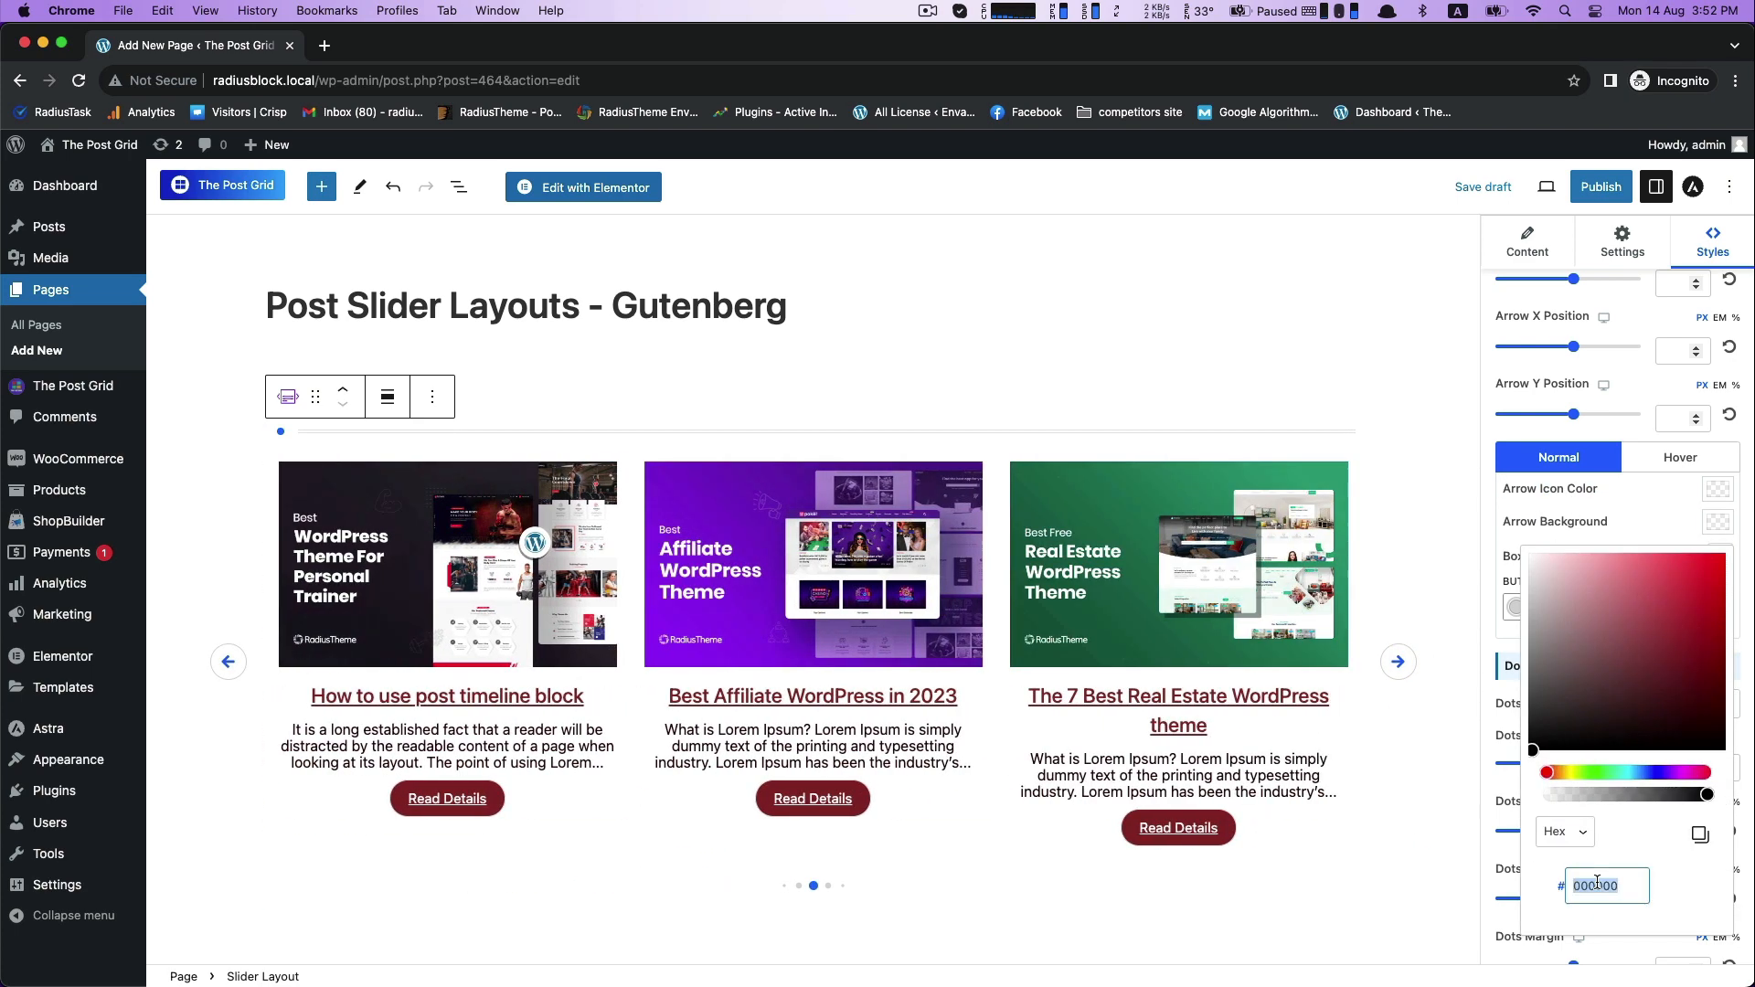
pyautogui.rightClick(1597, 883)
pyautogui.click(1463, 722)
pyautogui.click(1714, 731)
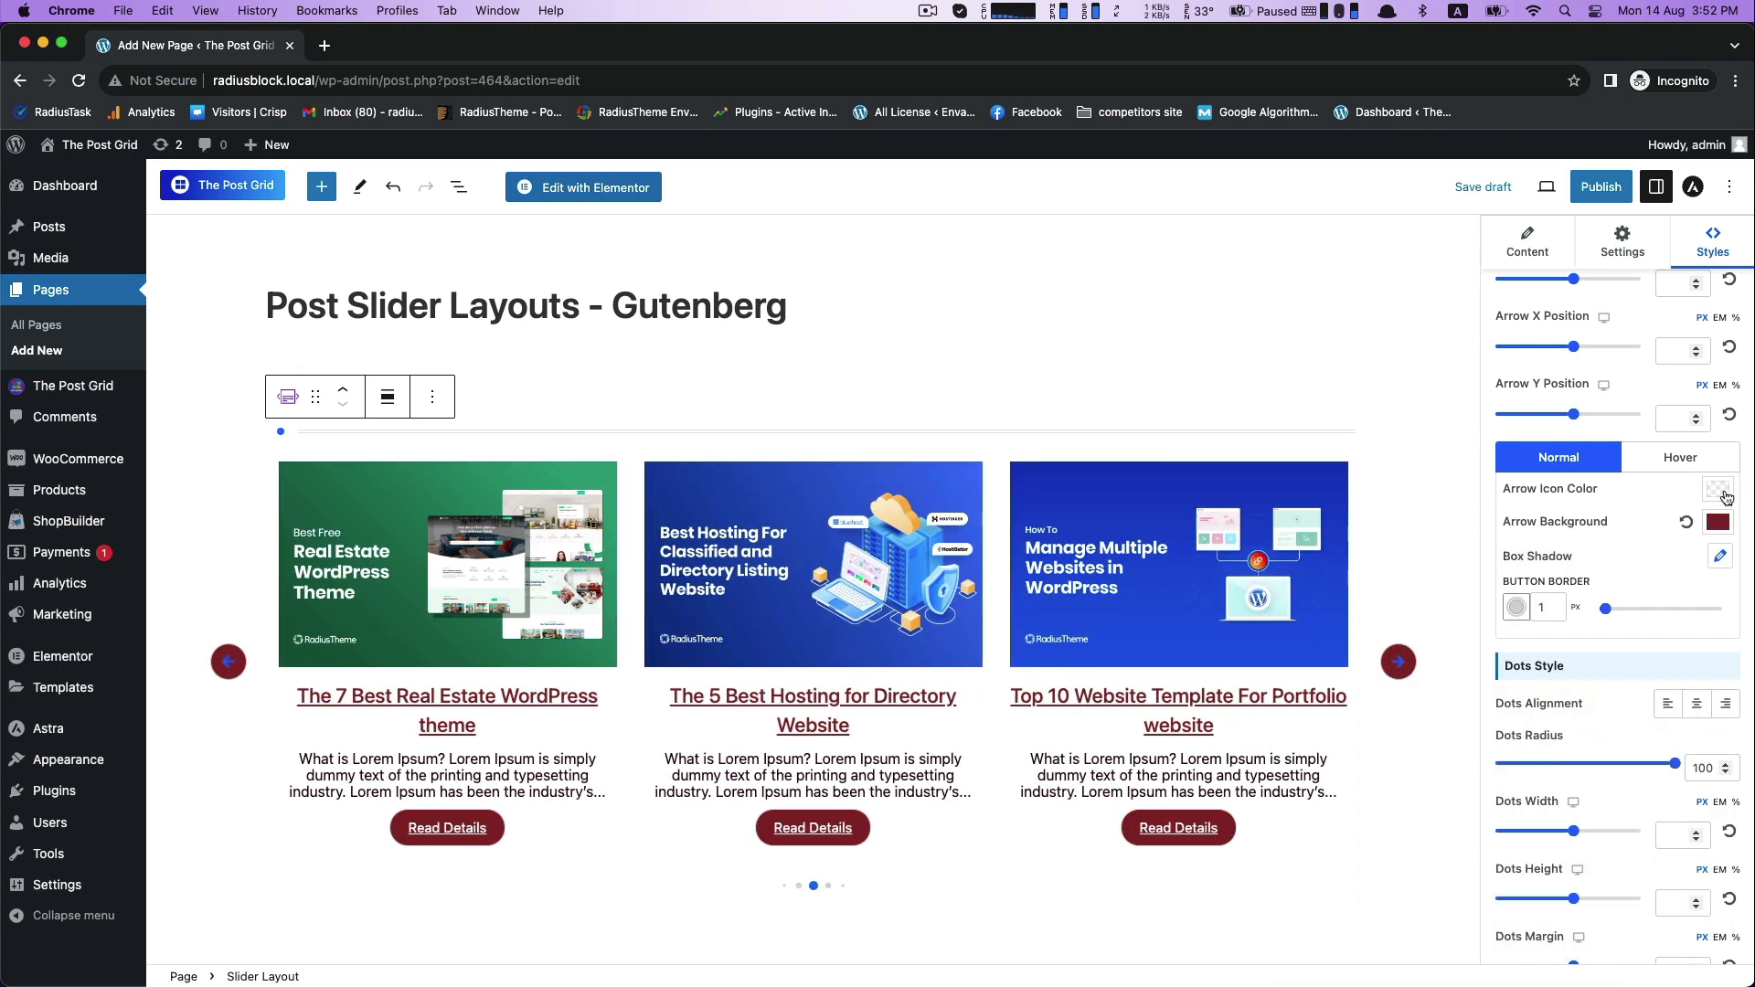
# - Set the slider arrows' normal-state icon color to off-white F8F8F8
pyautogui.click(1718, 492)
pyautogui.click(1533, 528)
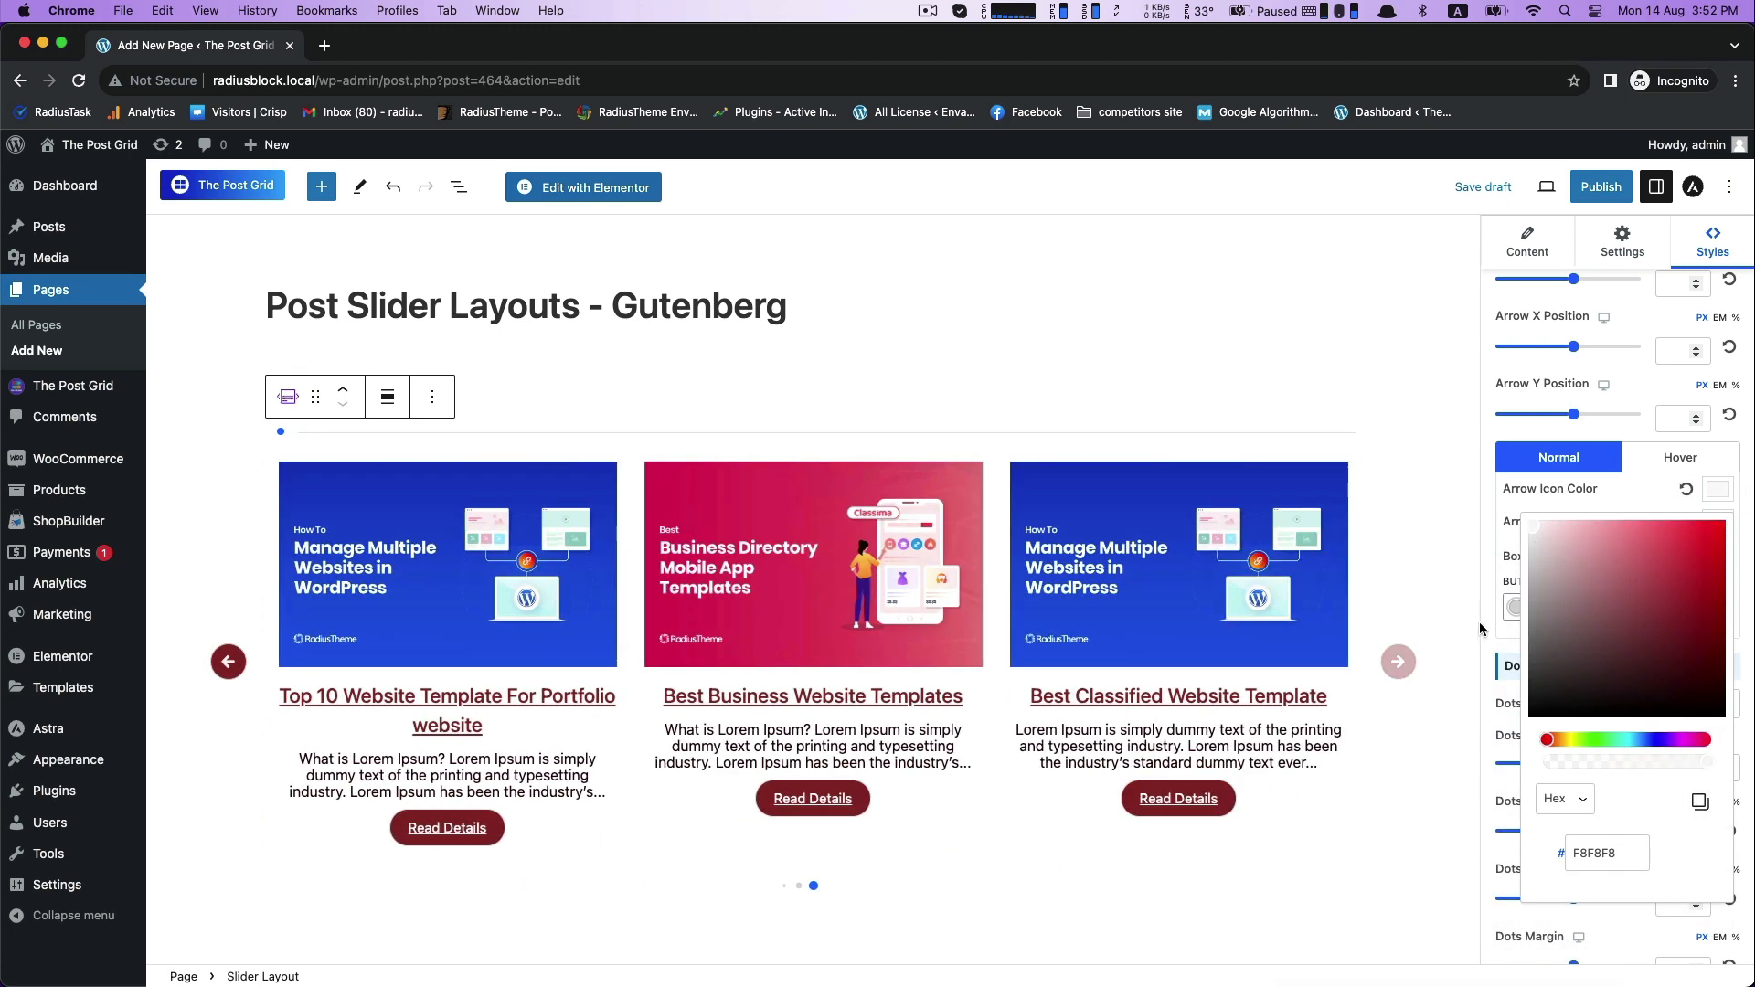
pyautogui.click(1485, 626)
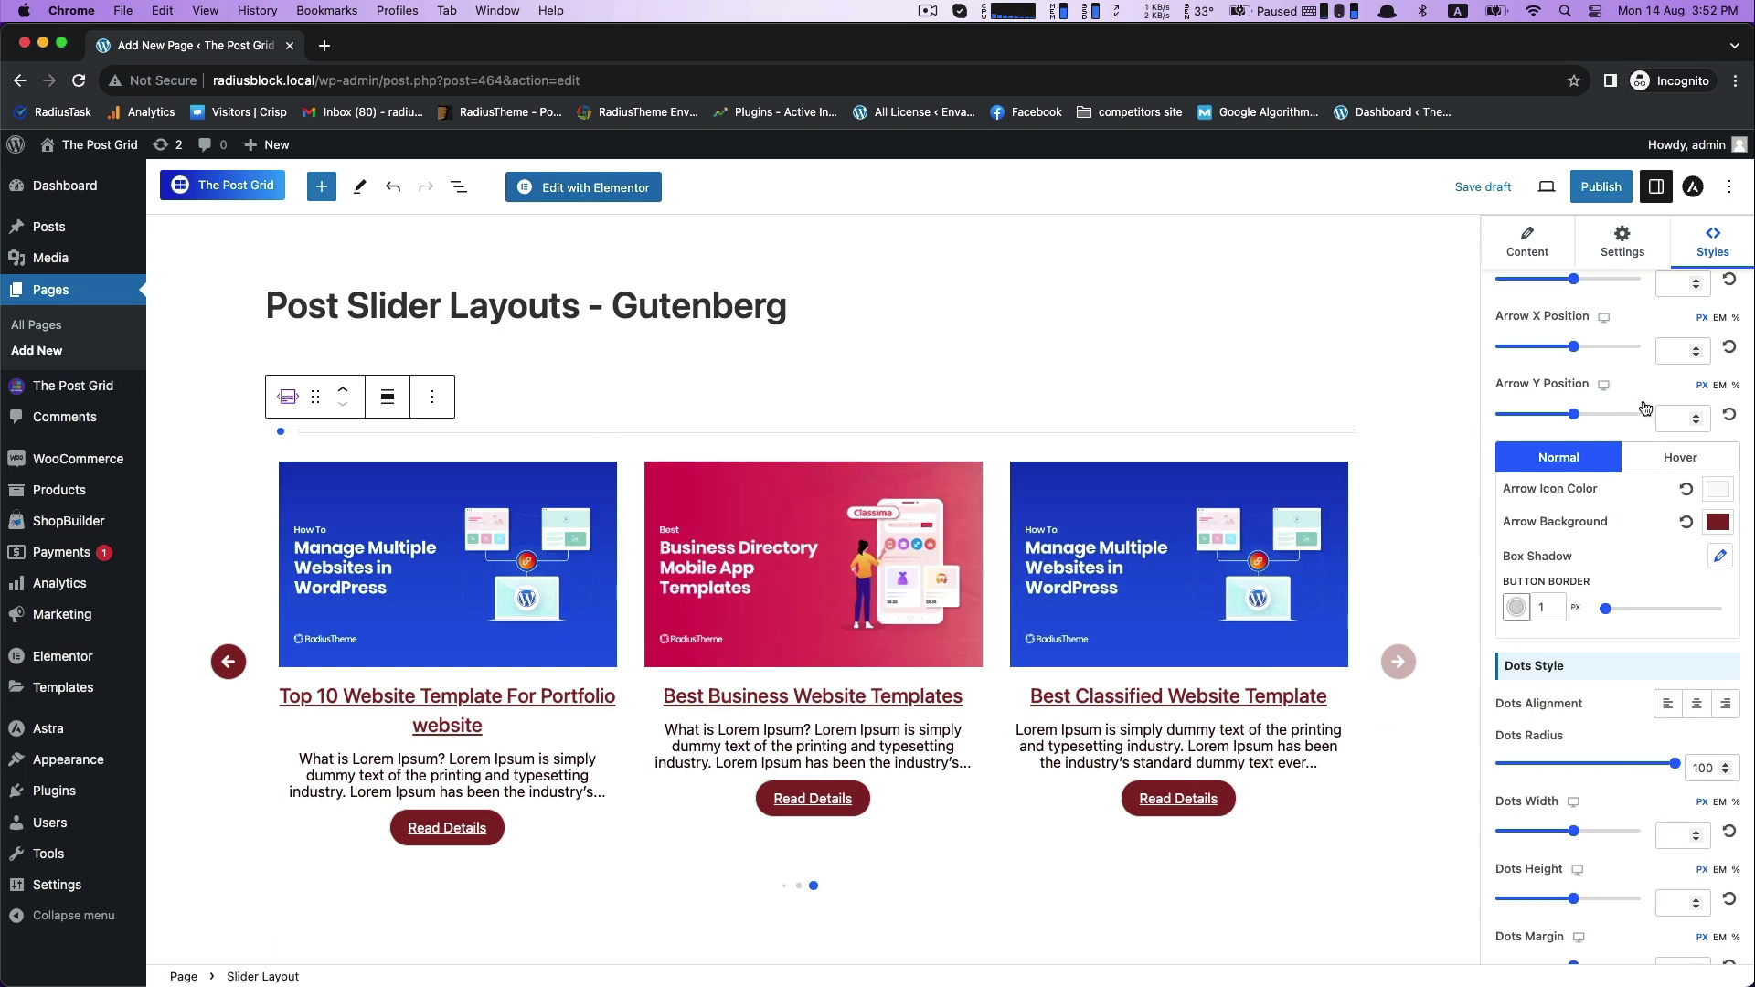
# - Set the slider's normal-state active dots color to the copied 8A2929
pyautogui.scroll(-5, 1609, 548)
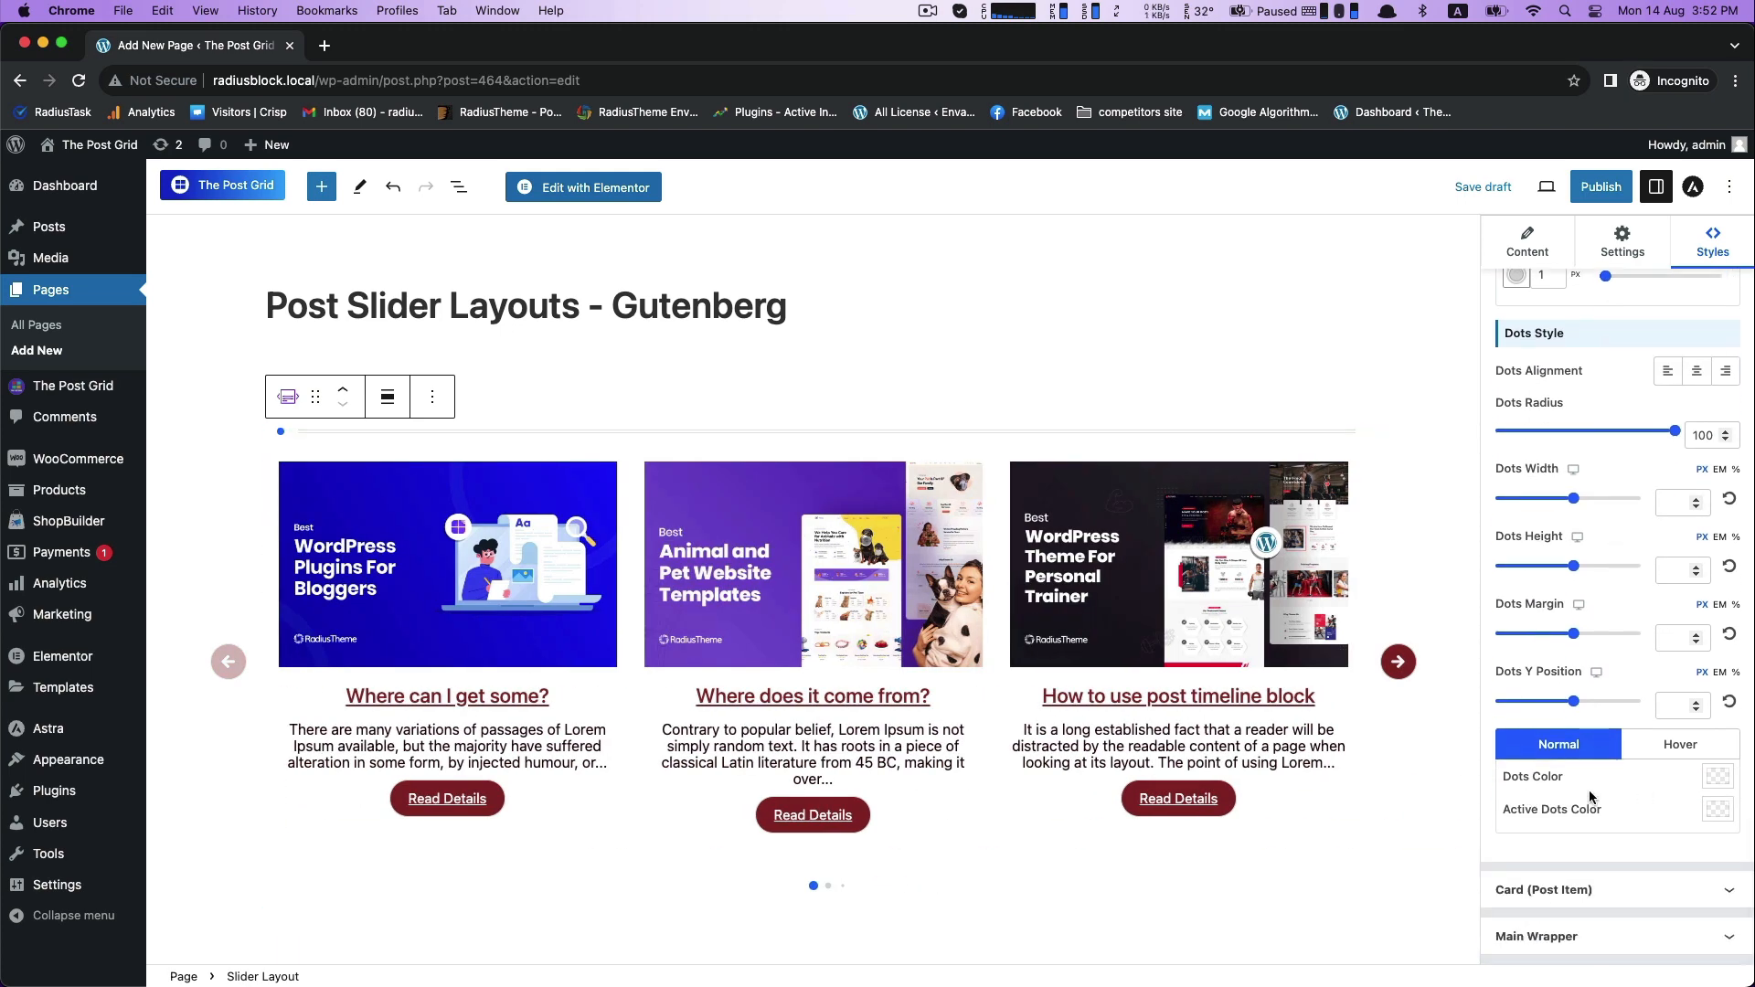
pyautogui.click(1718, 776)
pyautogui.click(1584, 732)
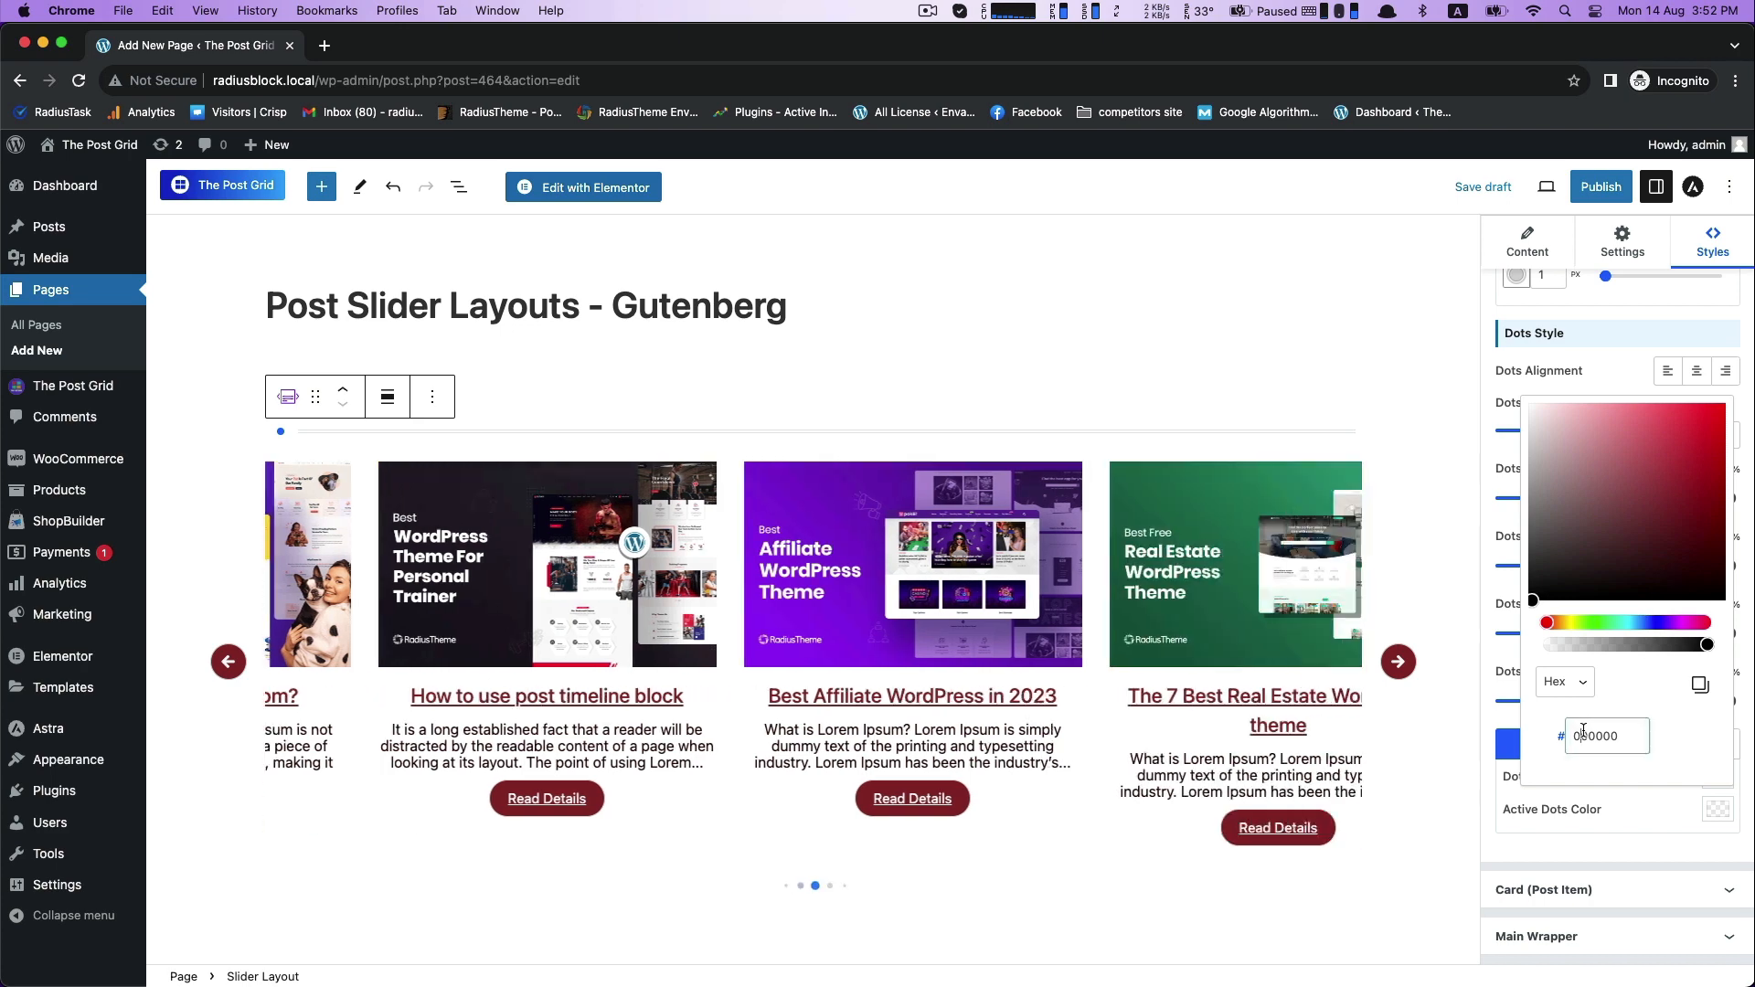
pyautogui.write('8A2929')
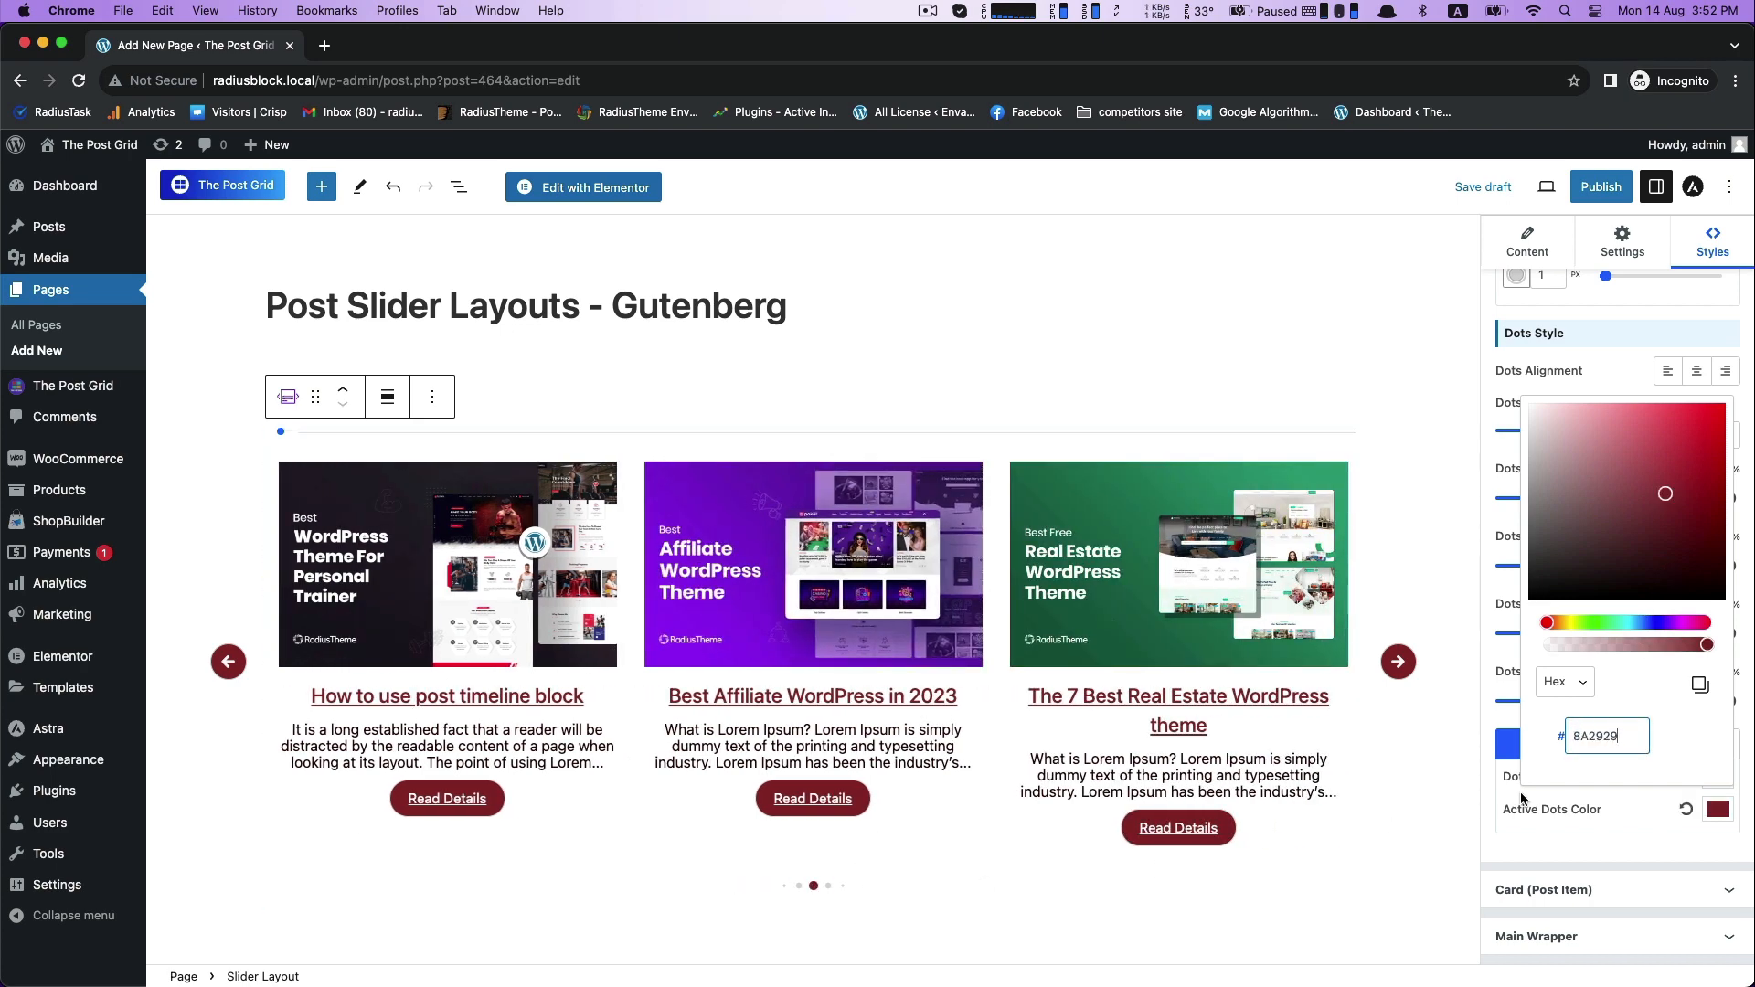
pyautogui.click(1502, 843)
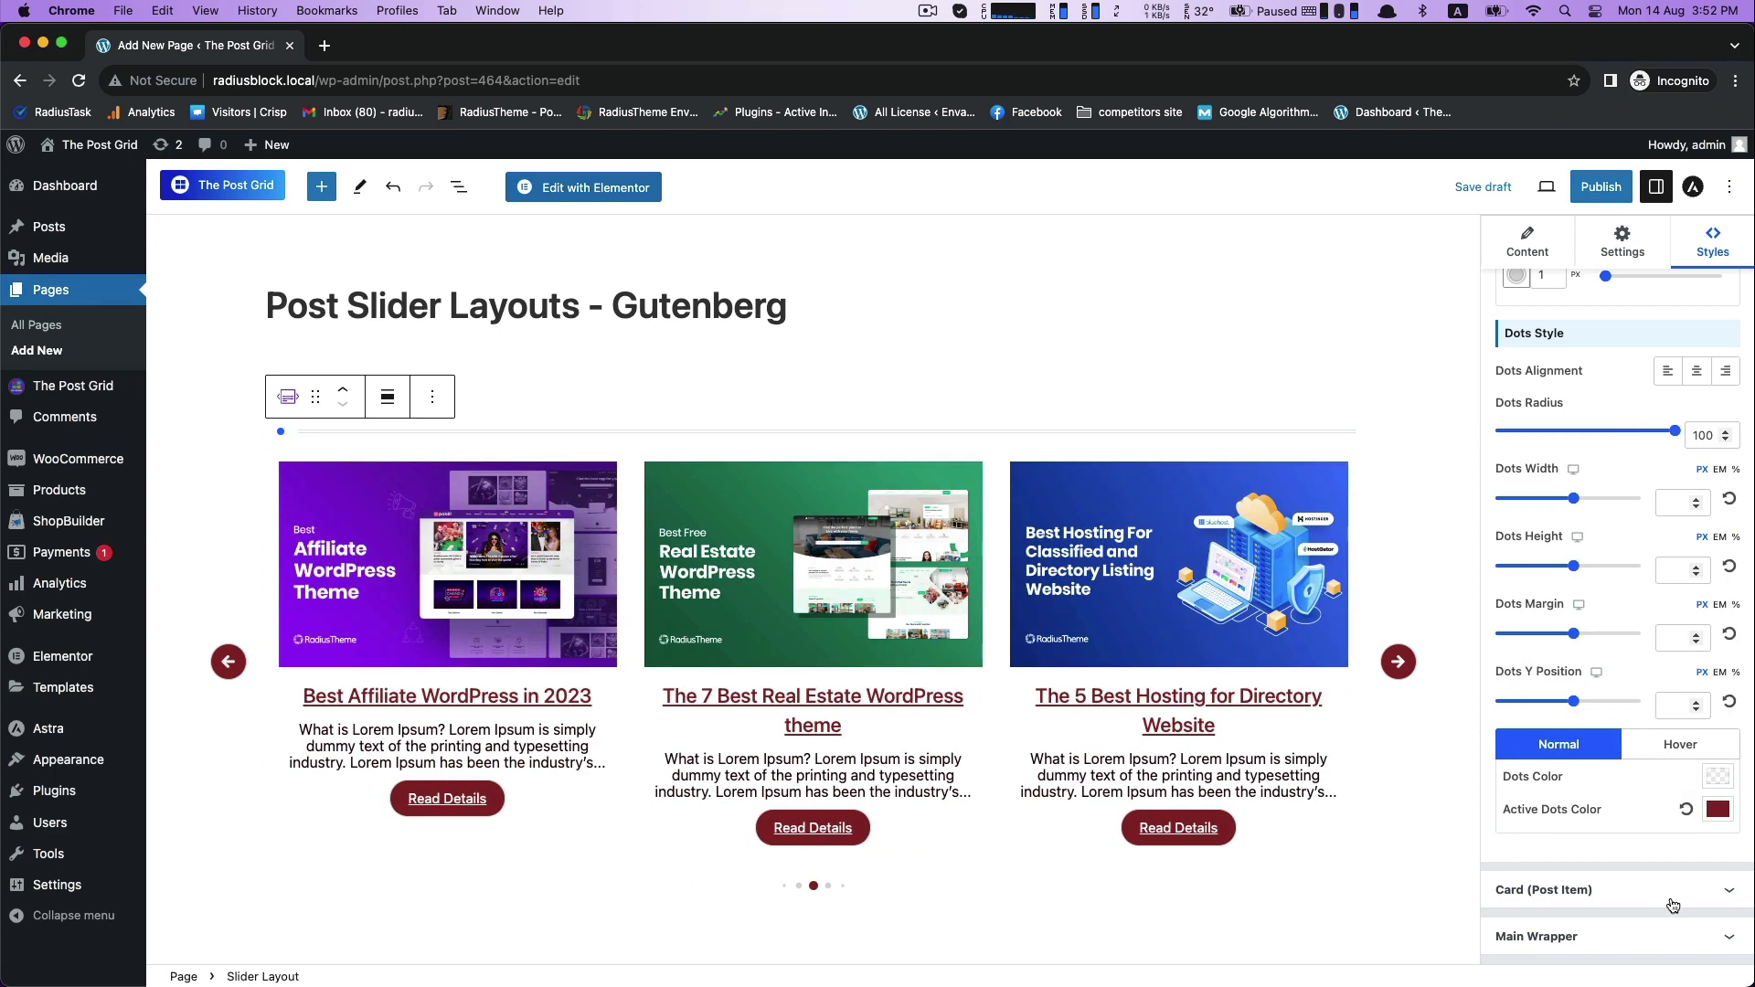
# - Give the main wrapper a very pale pink background color, trying the darker pink DEBDBD first
pyautogui.click(1673, 934)
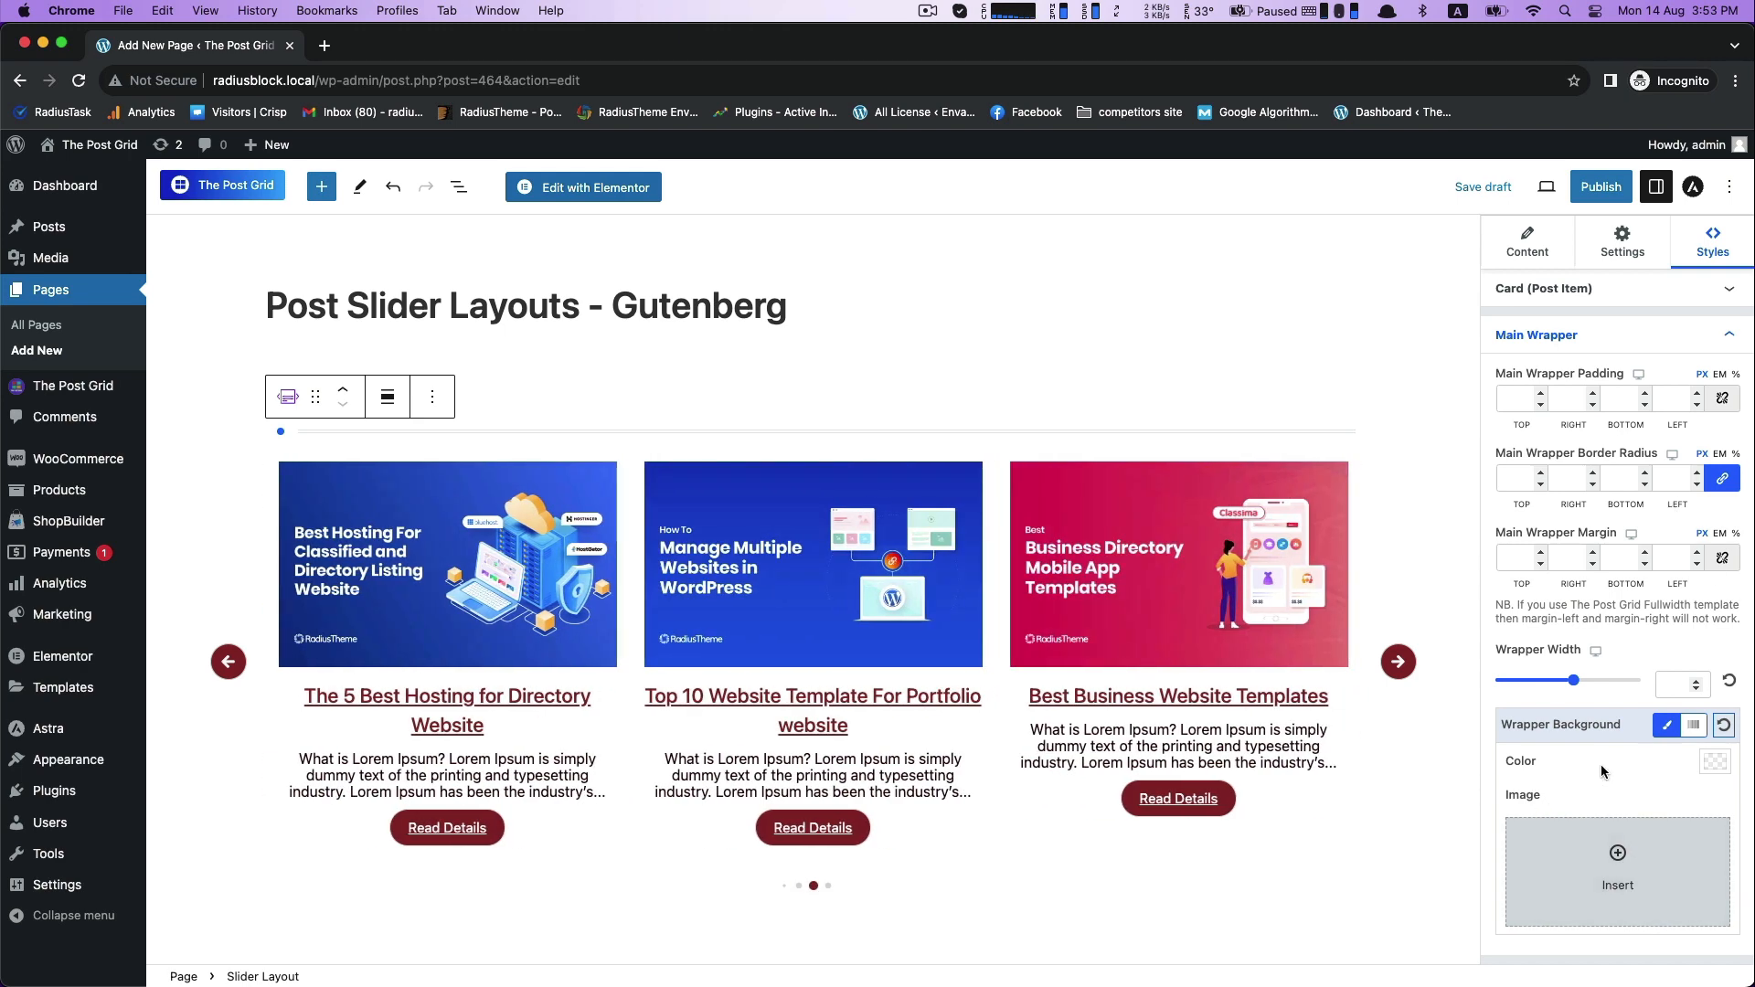
pyautogui.click(1715, 761)
pyautogui.click(1558, 382)
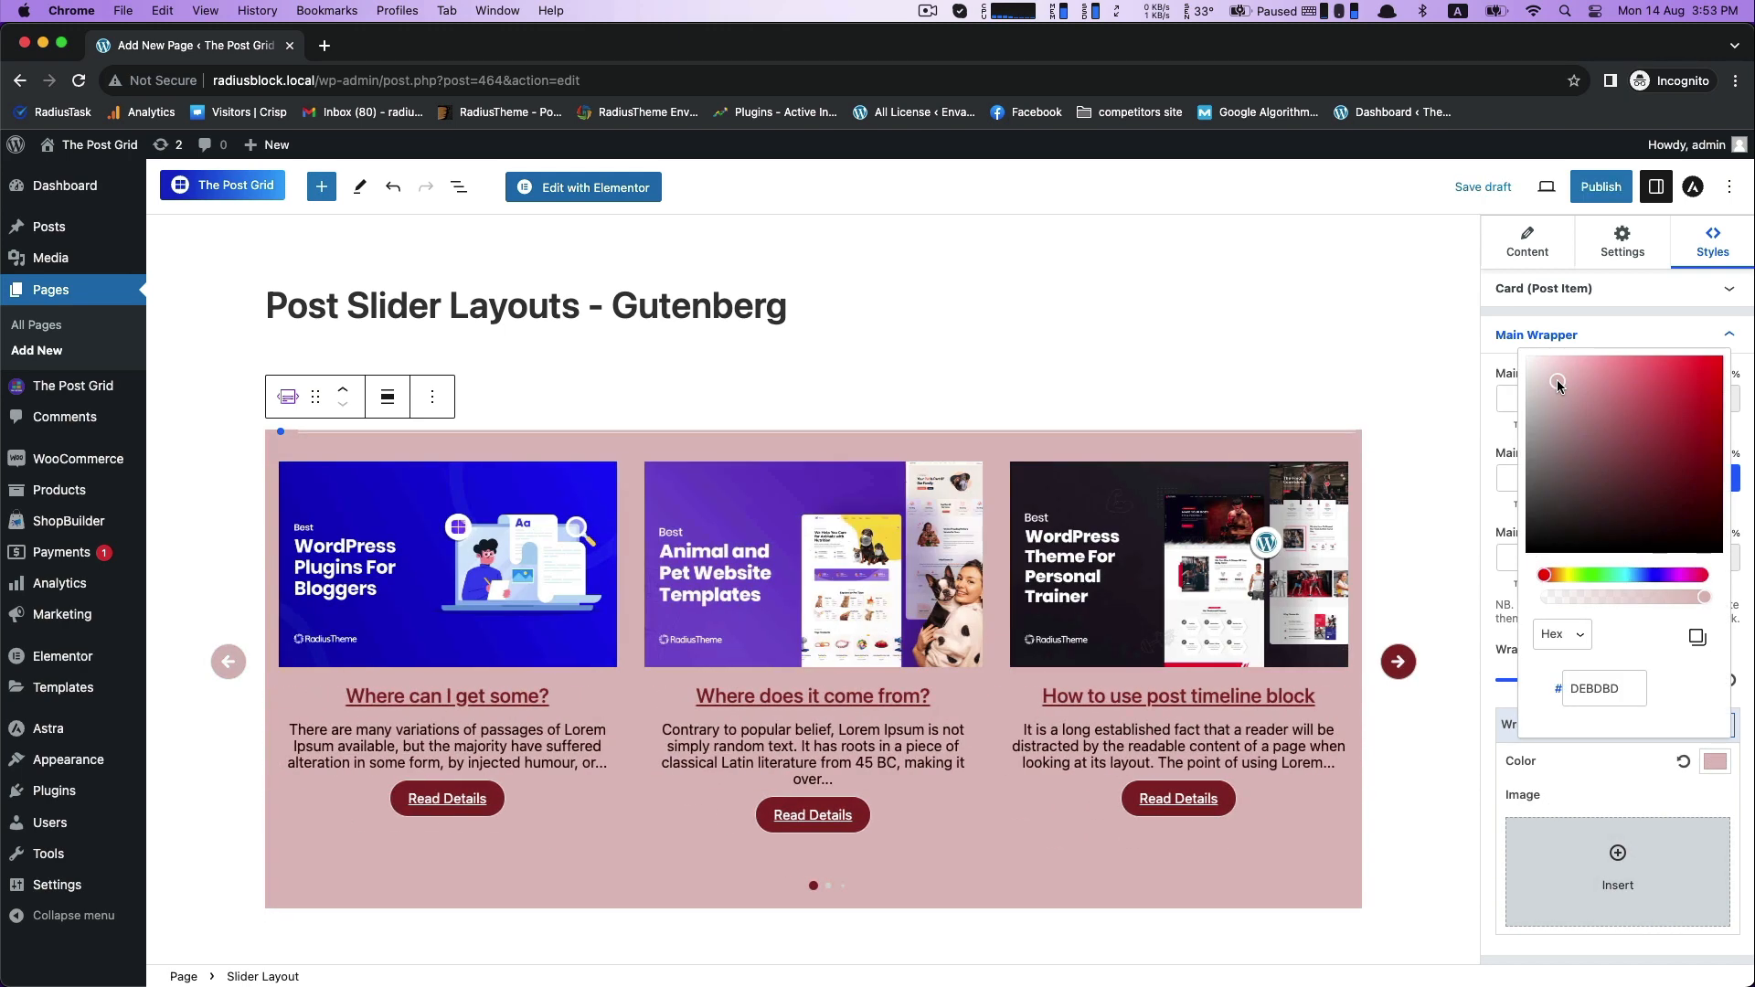
pyautogui.moveTo(1557, 383)
pyautogui.mouseDown()
pyautogui.moveTo(1514, 368)
pyautogui.moveTo(1697, 541)
pyautogui.moveTo(1620, 542)
pyautogui.moveTo(1626, 420)
pyautogui.moveTo(1636, 539)
pyautogui.moveTo(1679, 389)
pyautogui.moveTo(1676, 471)
pyautogui.moveTo(1676, 450)
pyautogui.moveTo(1534, 364)
pyautogui.mouseUp()
pyautogui.click(1632, 575)
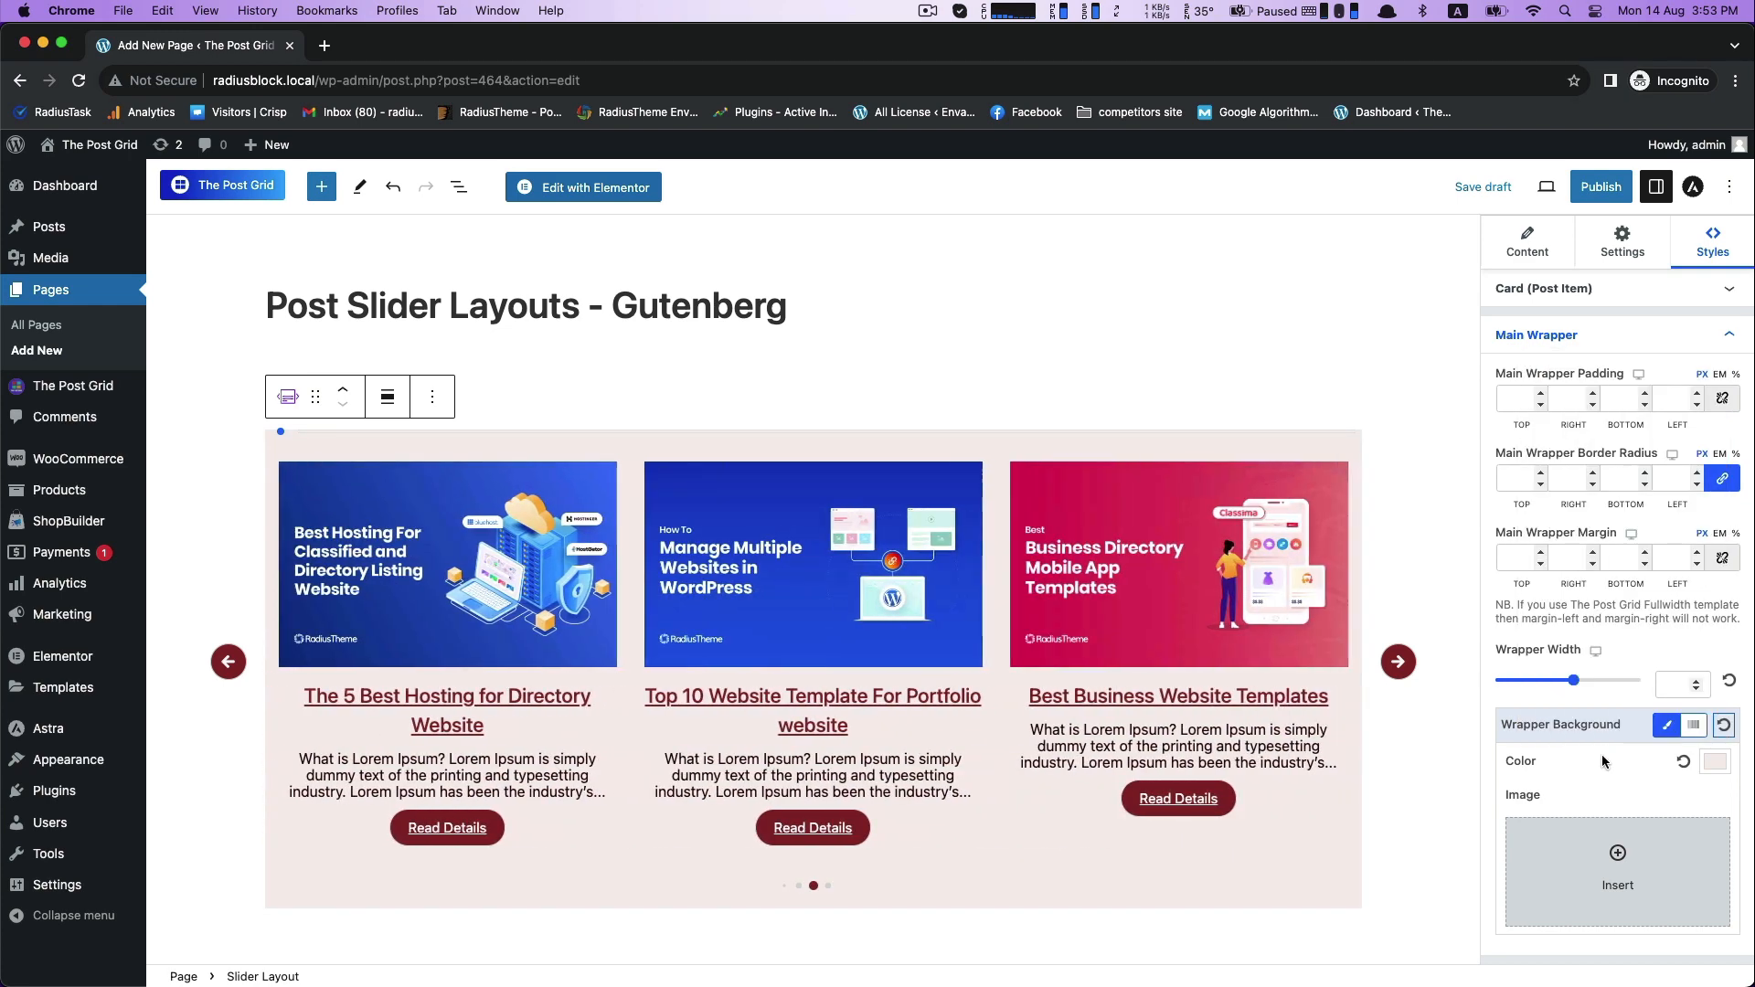
pyautogui.click(1602, 754)
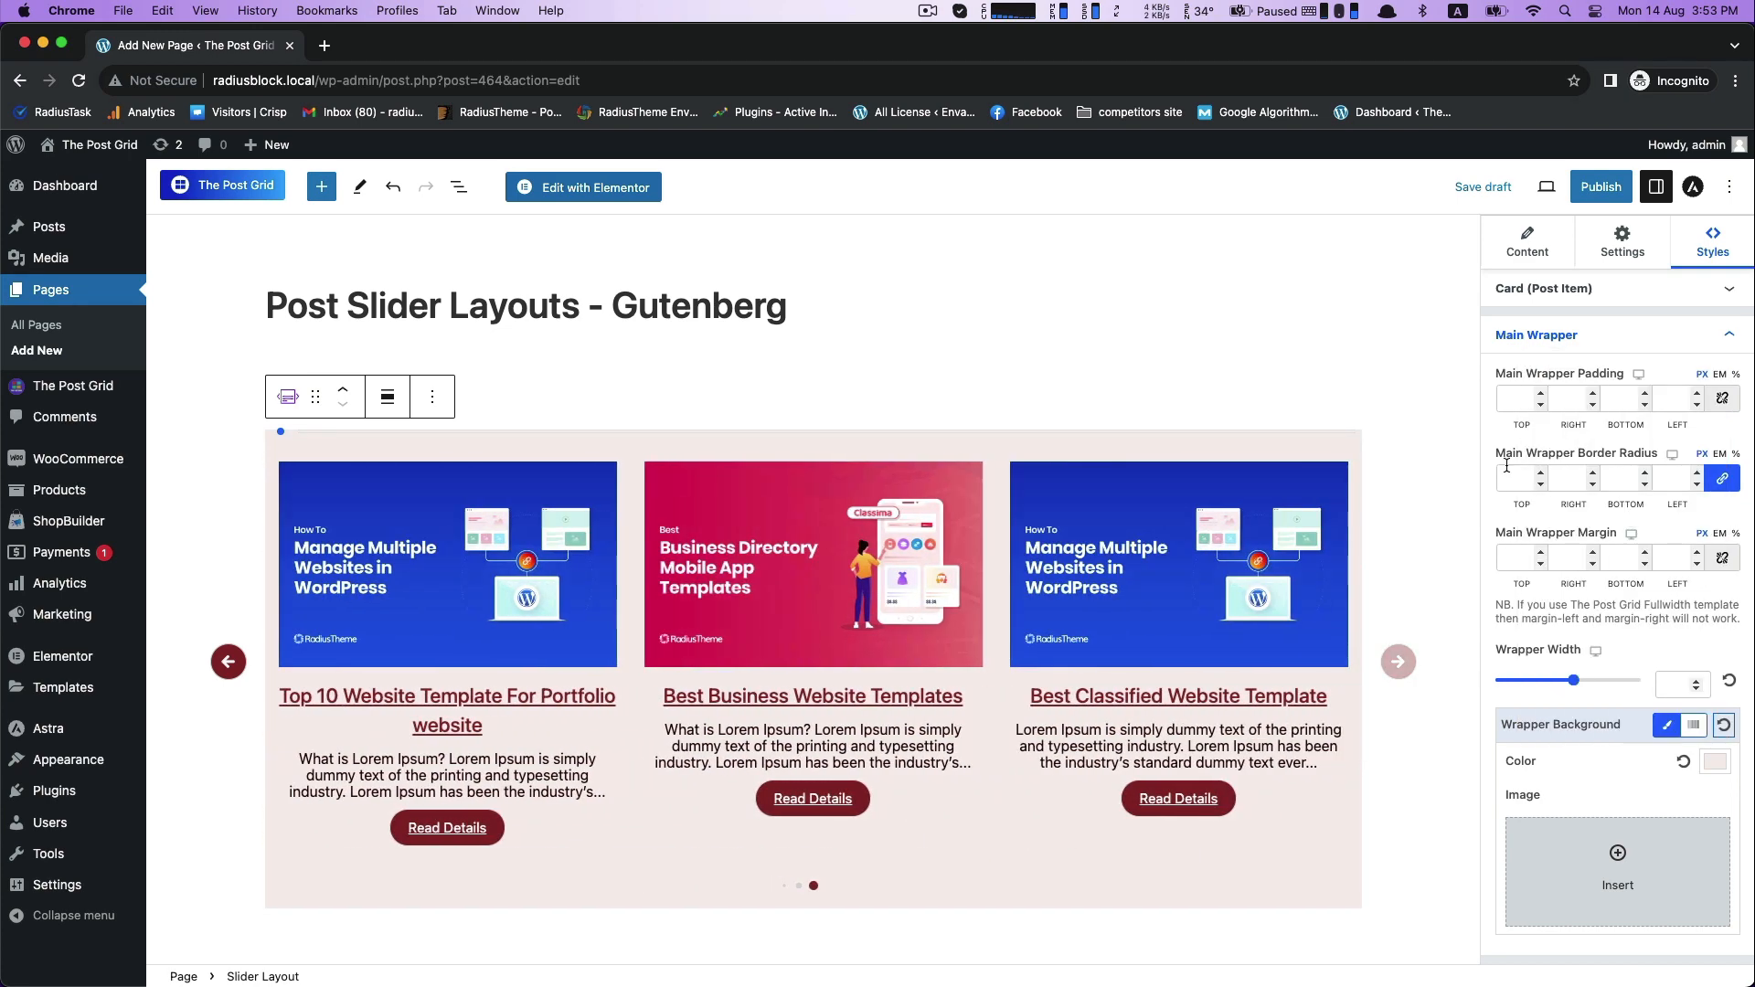
# - Set the main wrapper's border radius to 0 px on all corners, trying 10 px first
pyautogui.click(1518, 479)
pyautogui.write('10')
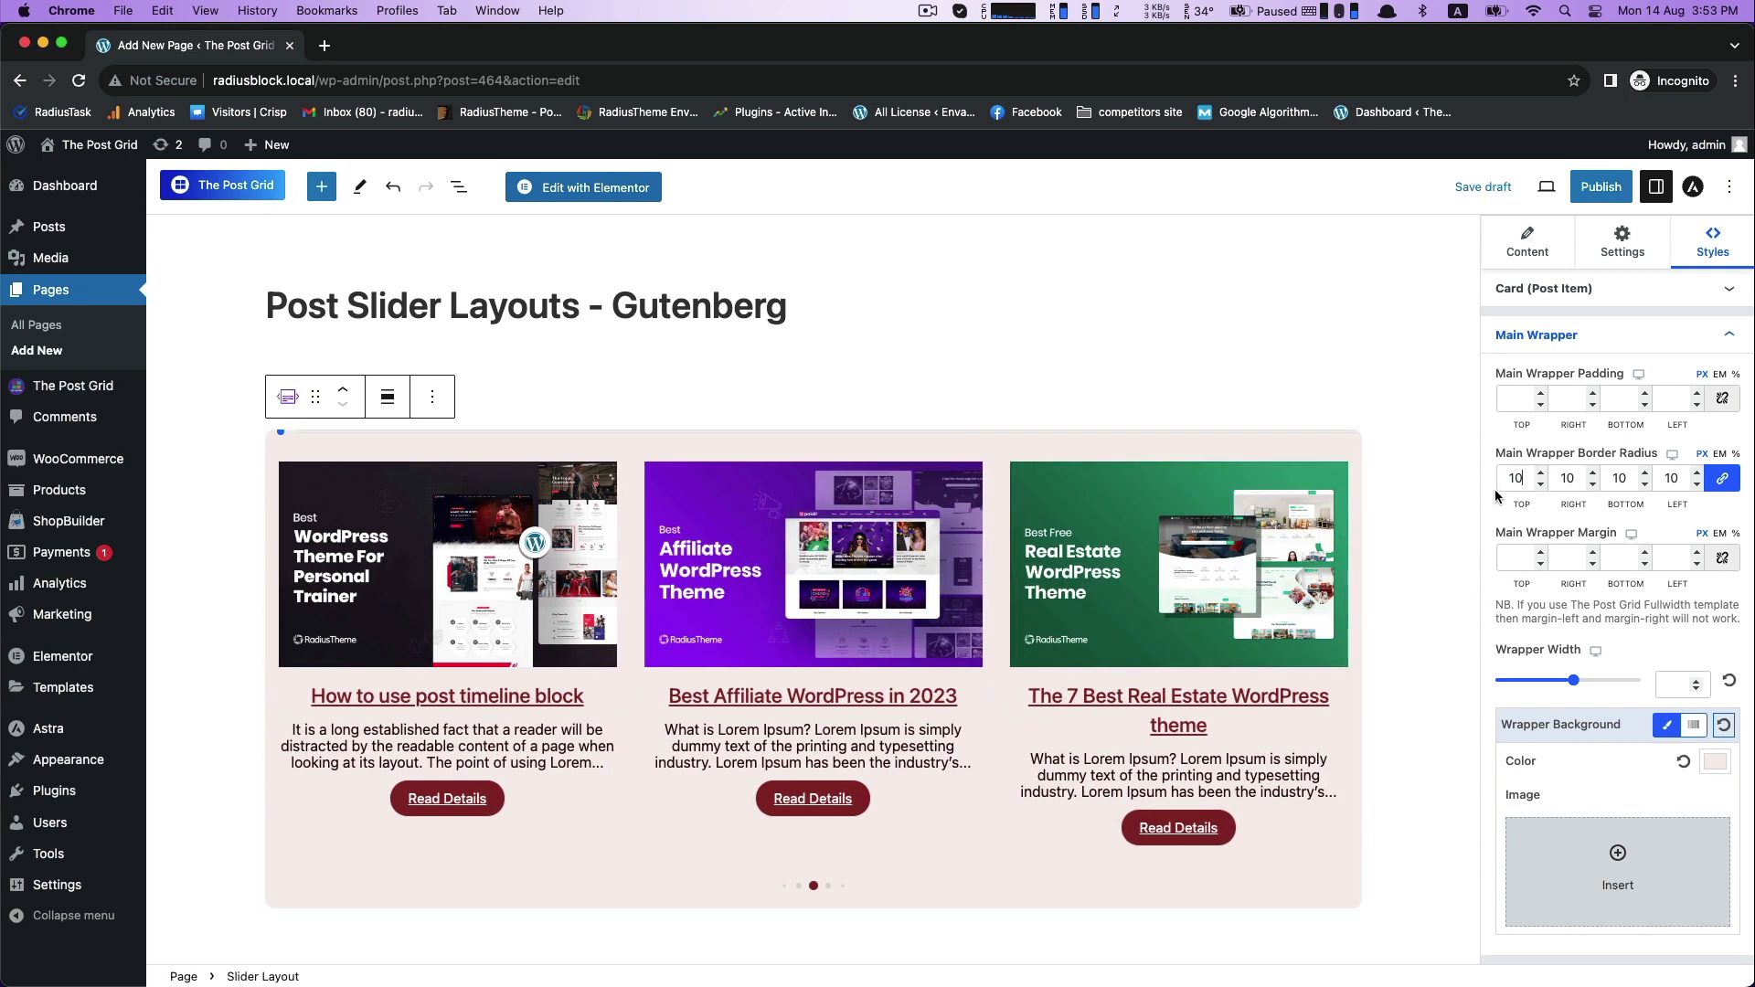
pyautogui.write('0')
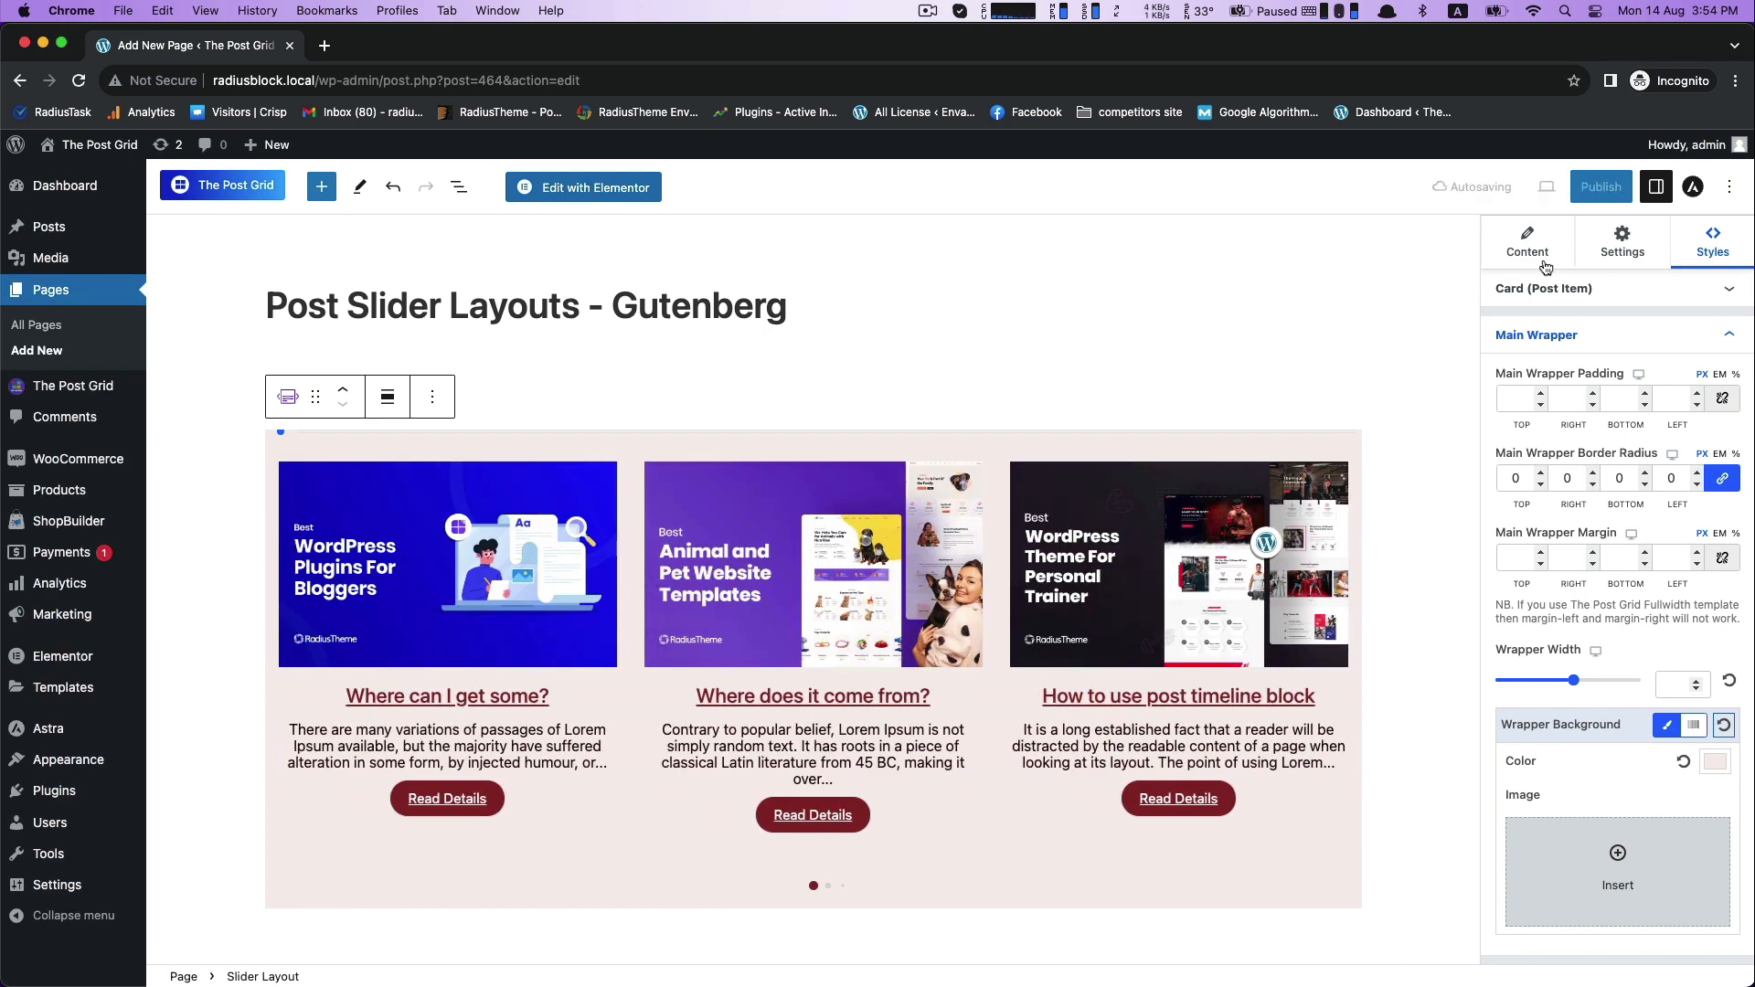
# - Publish the page and look over the post slider on the live page
pyautogui.click(1588, 199)
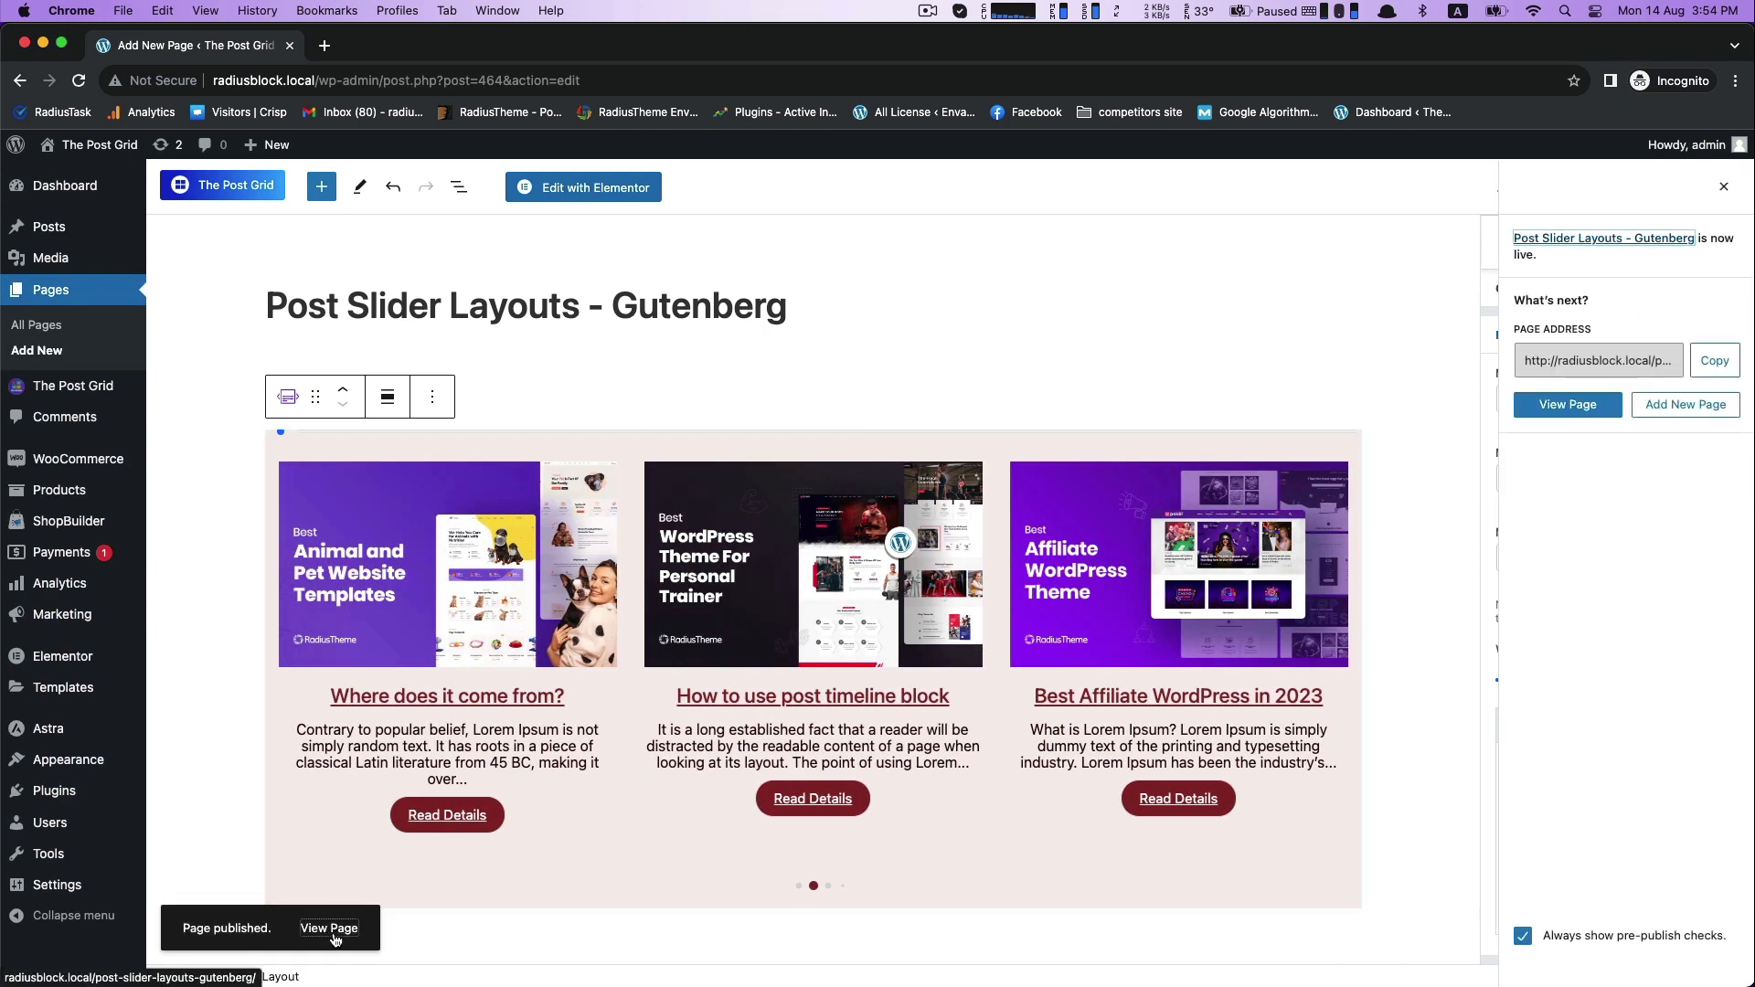
pyautogui.click(329, 929)
pyautogui.scroll(-1, 1501, 546)
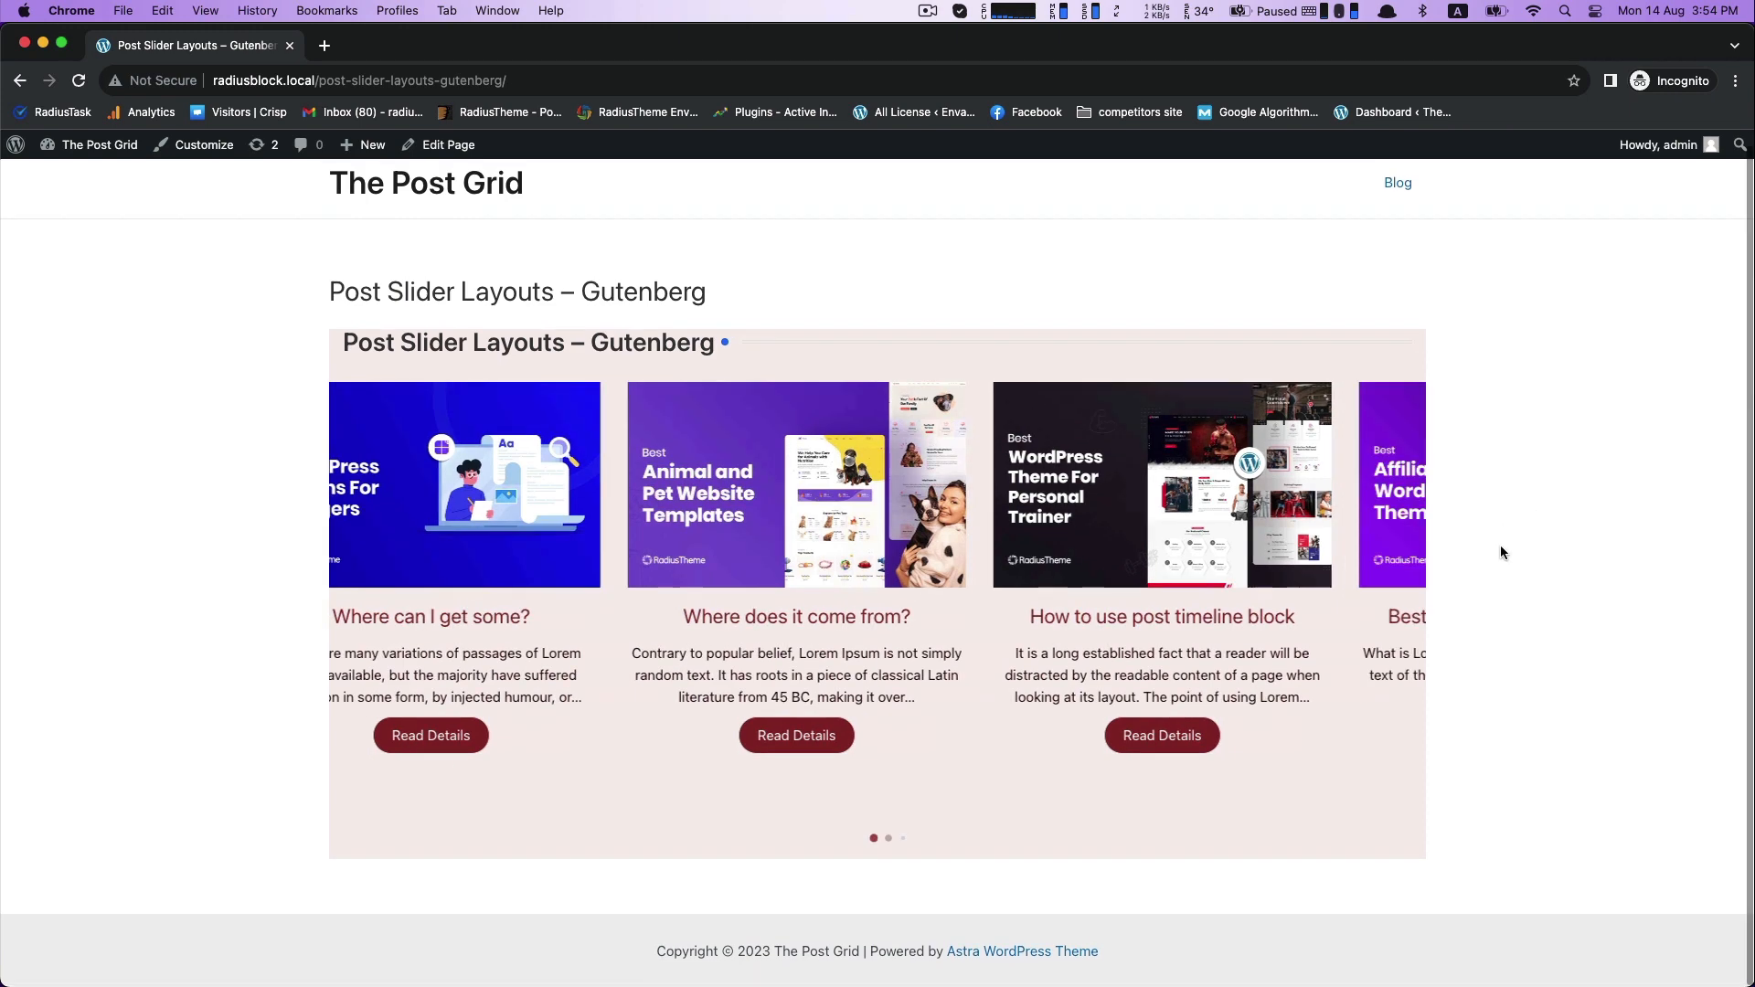
pyautogui.scroll(1, 1501, 546)
pyautogui.scroll(-1, 1502, 546)
pyautogui.scroll(1, 1501, 546)
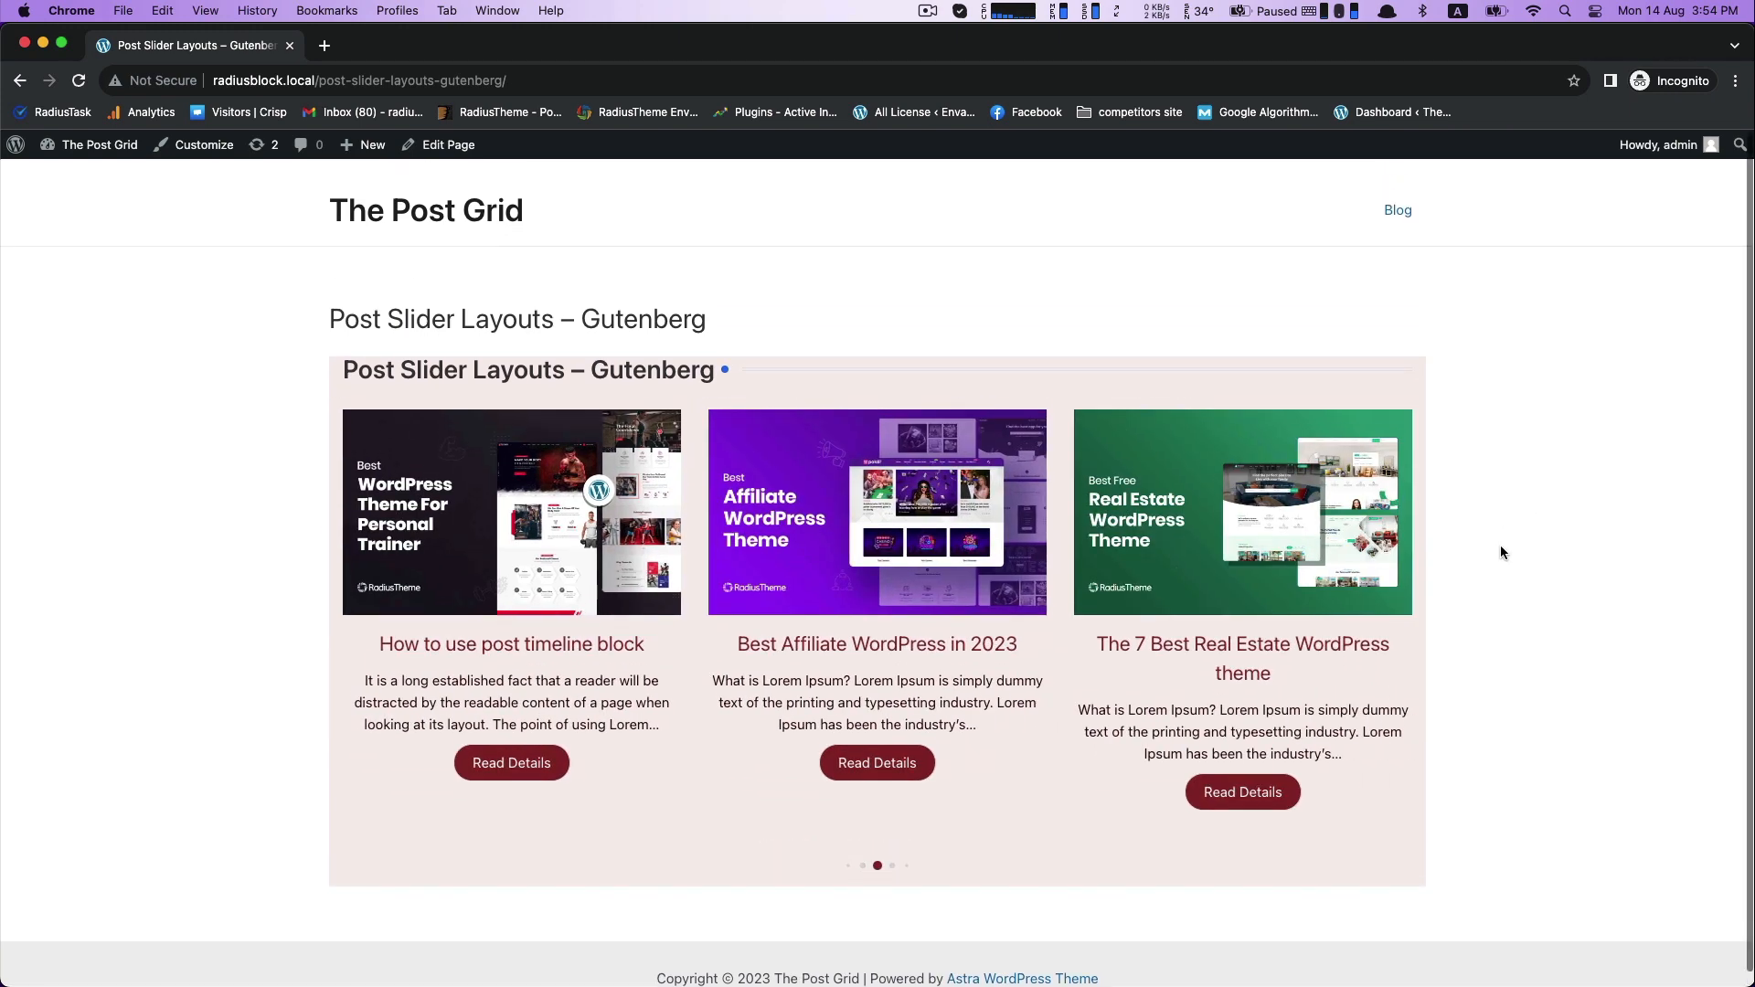